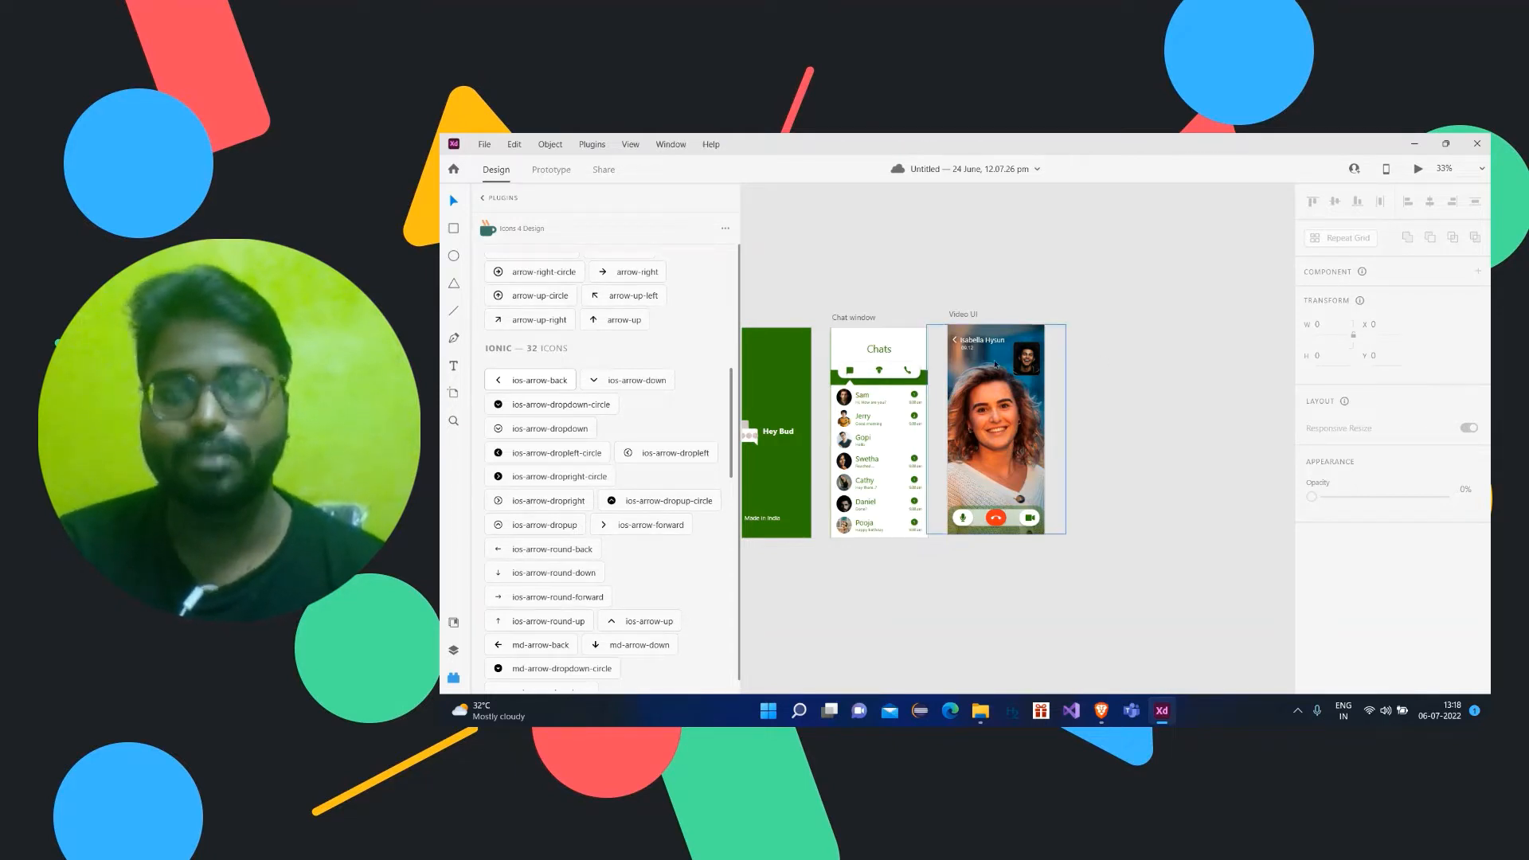
Step: Examine the existing Home, Chat window and Video UI artboards, especially the video call screen's layout
{"action": "left_click_drag", "start_coordinate": [889, 291], "coordinate": [1047, 278]}
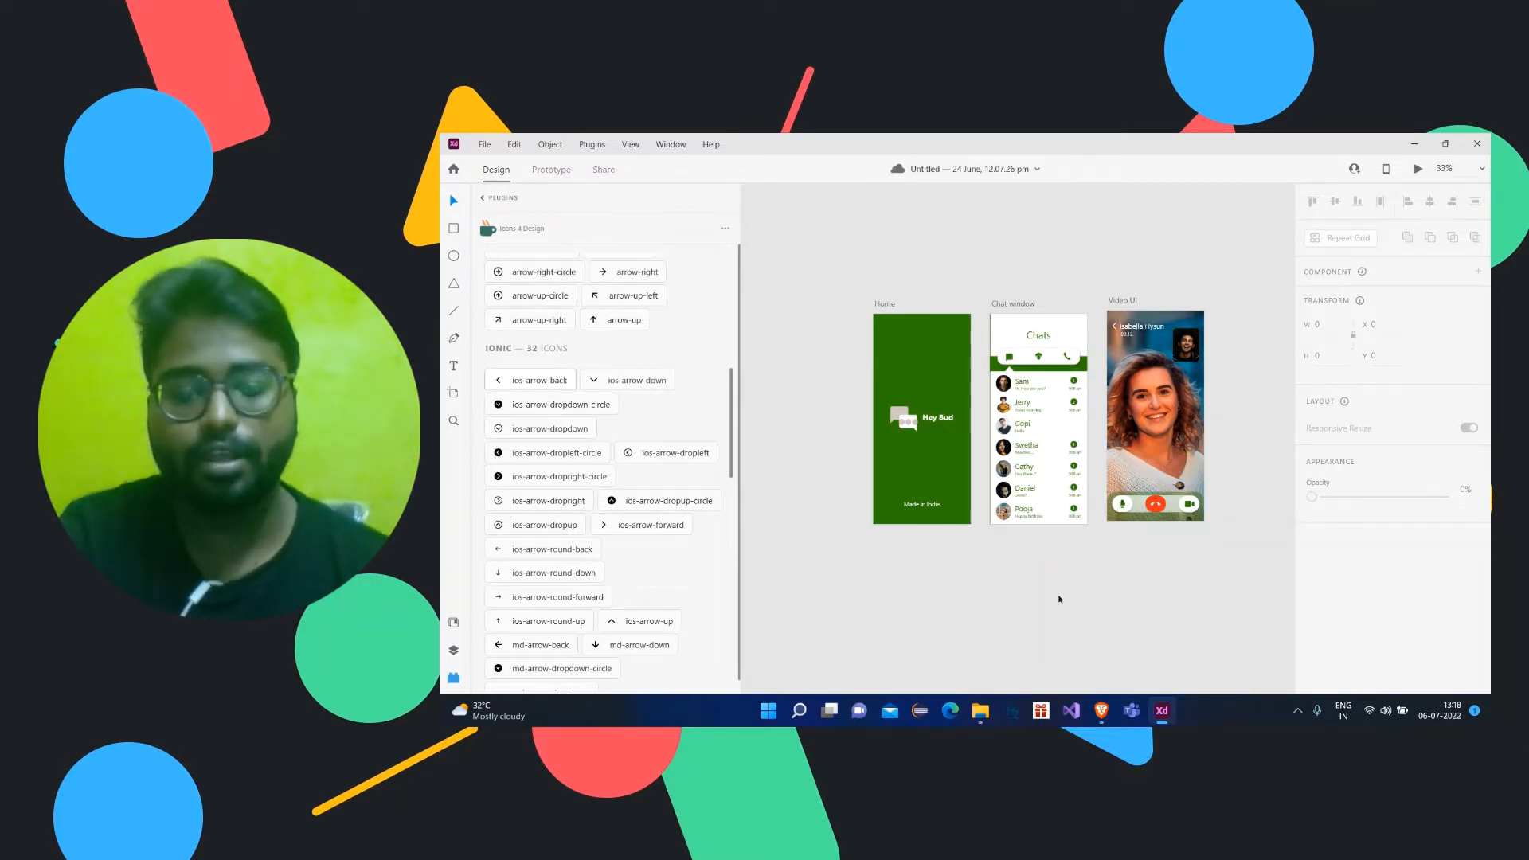
{"action": "key", "text": "ctrl+plus"}
{"action": "key", "text": "ctrl+plus"}
{"action": "left_click_drag", "start_coordinate": [1109, 478], "coordinate": [755, 537]}
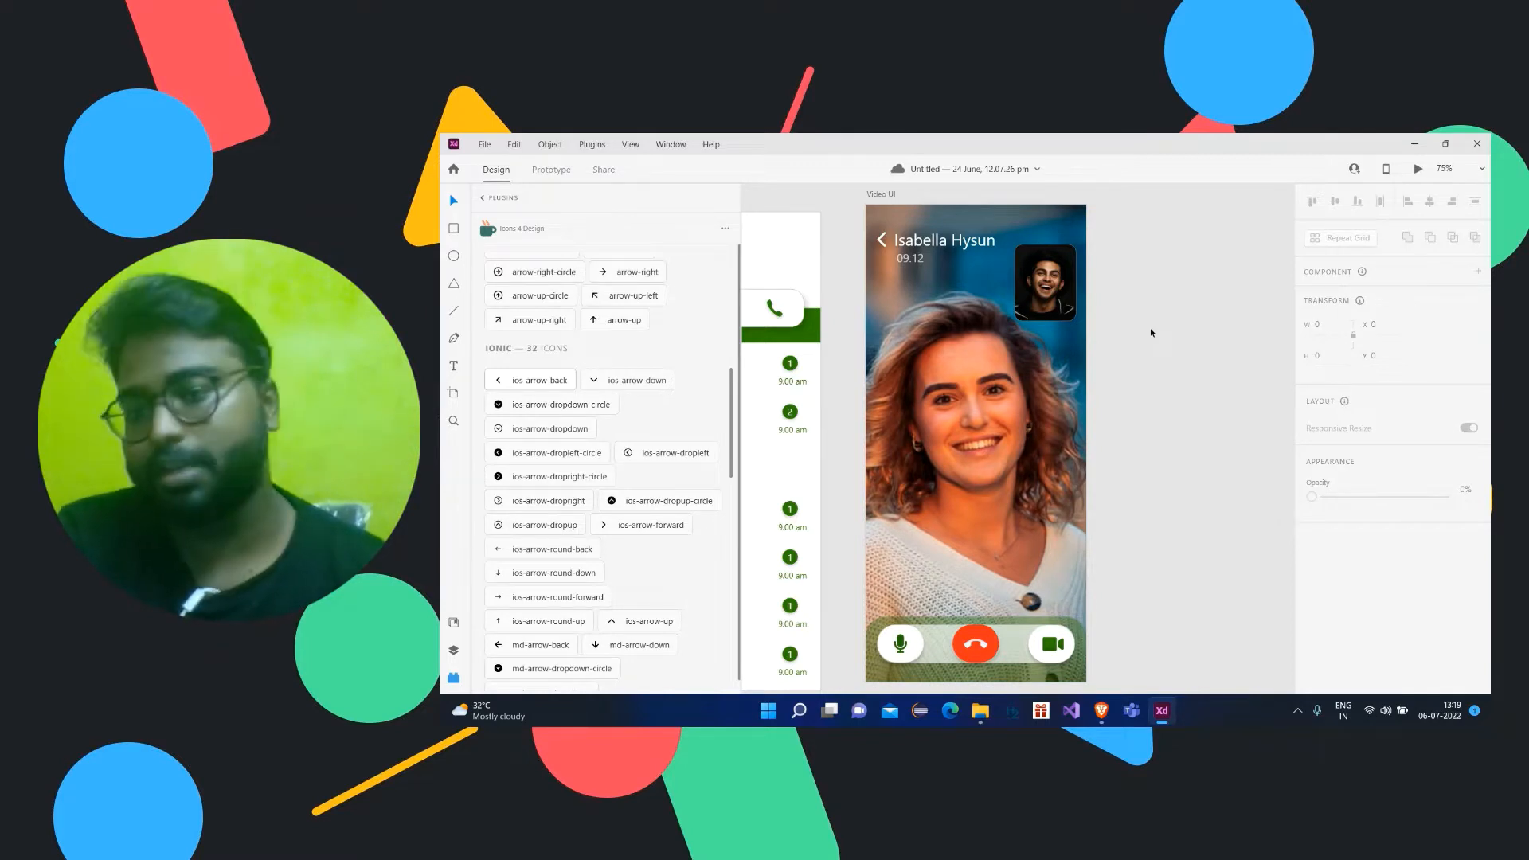
{"action": "scroll", "coordinate": [1150, 327], "scroll_direction": "up", "scroll_amount": 1}
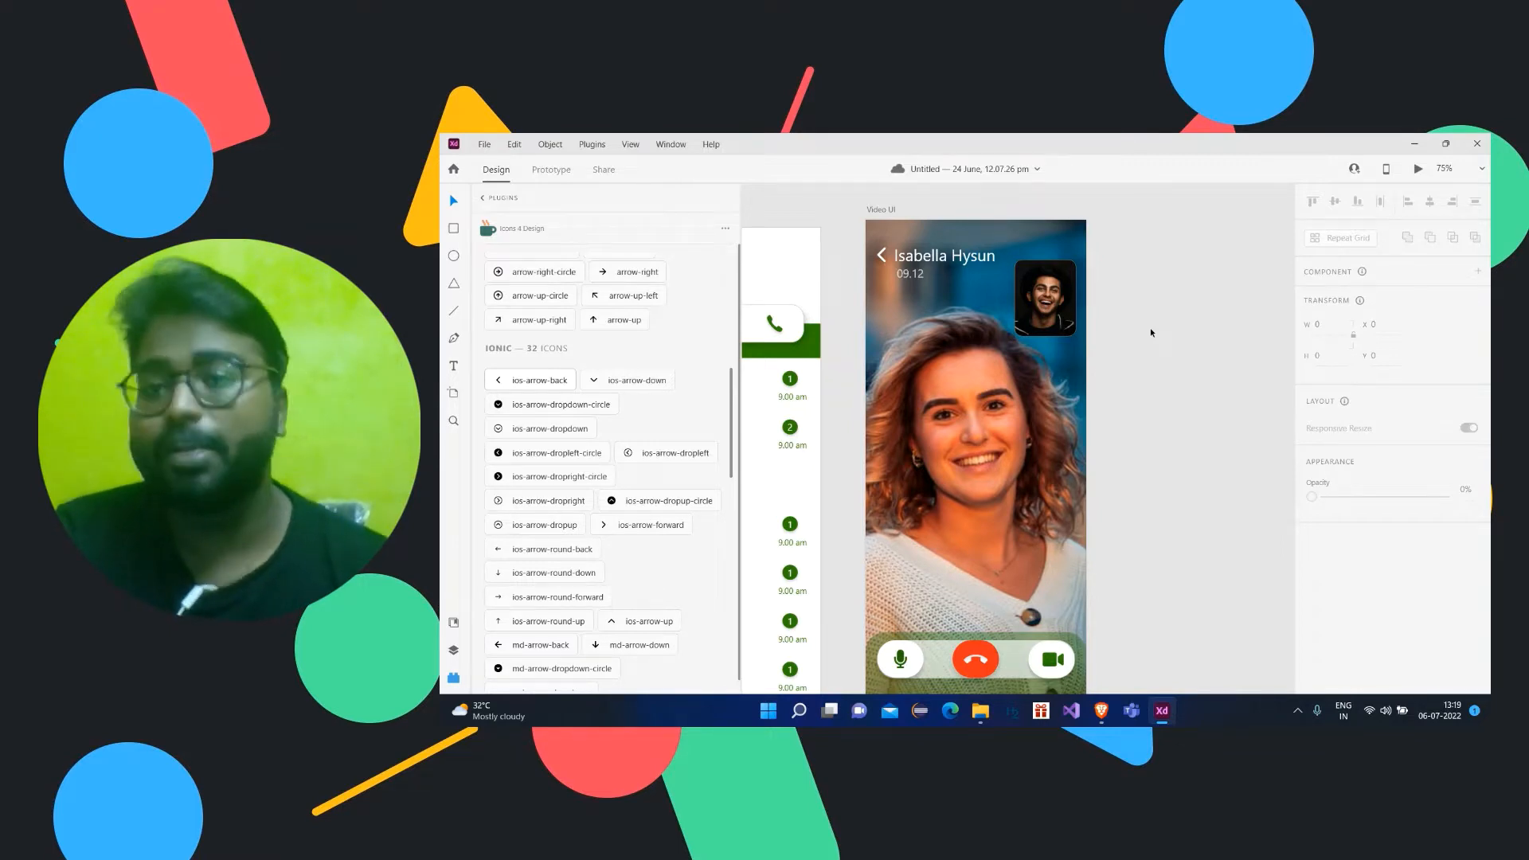
{"action": "scroll", "coordinate": [1150, 327], "scroll_direction": "left", "scroll_amount": 5}
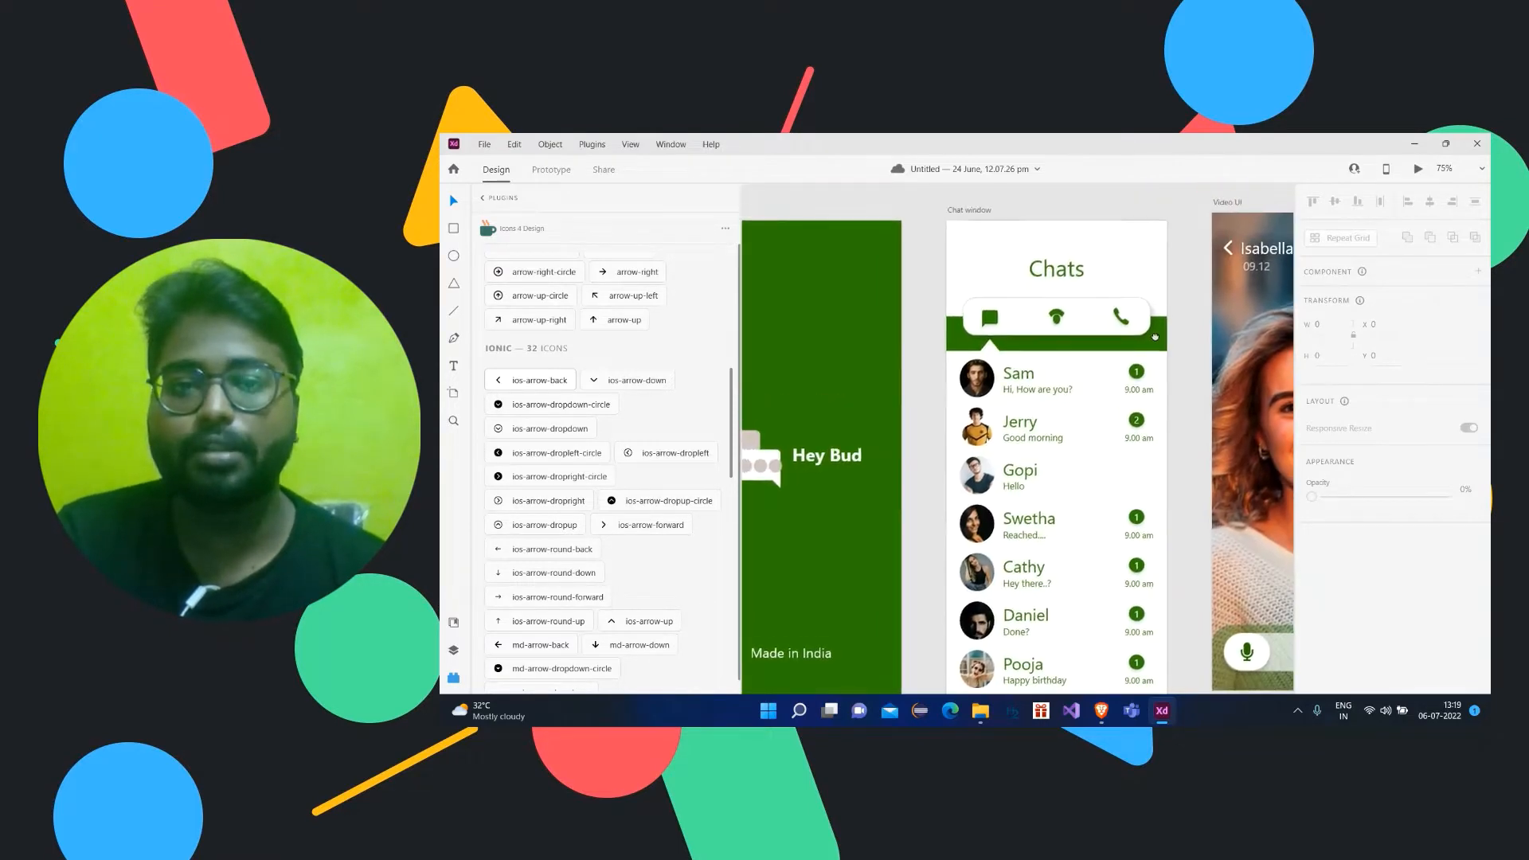
{"action": "left_click_drag", "start_coordinate": [1155, 336], "coordinate": [1053, 351]}
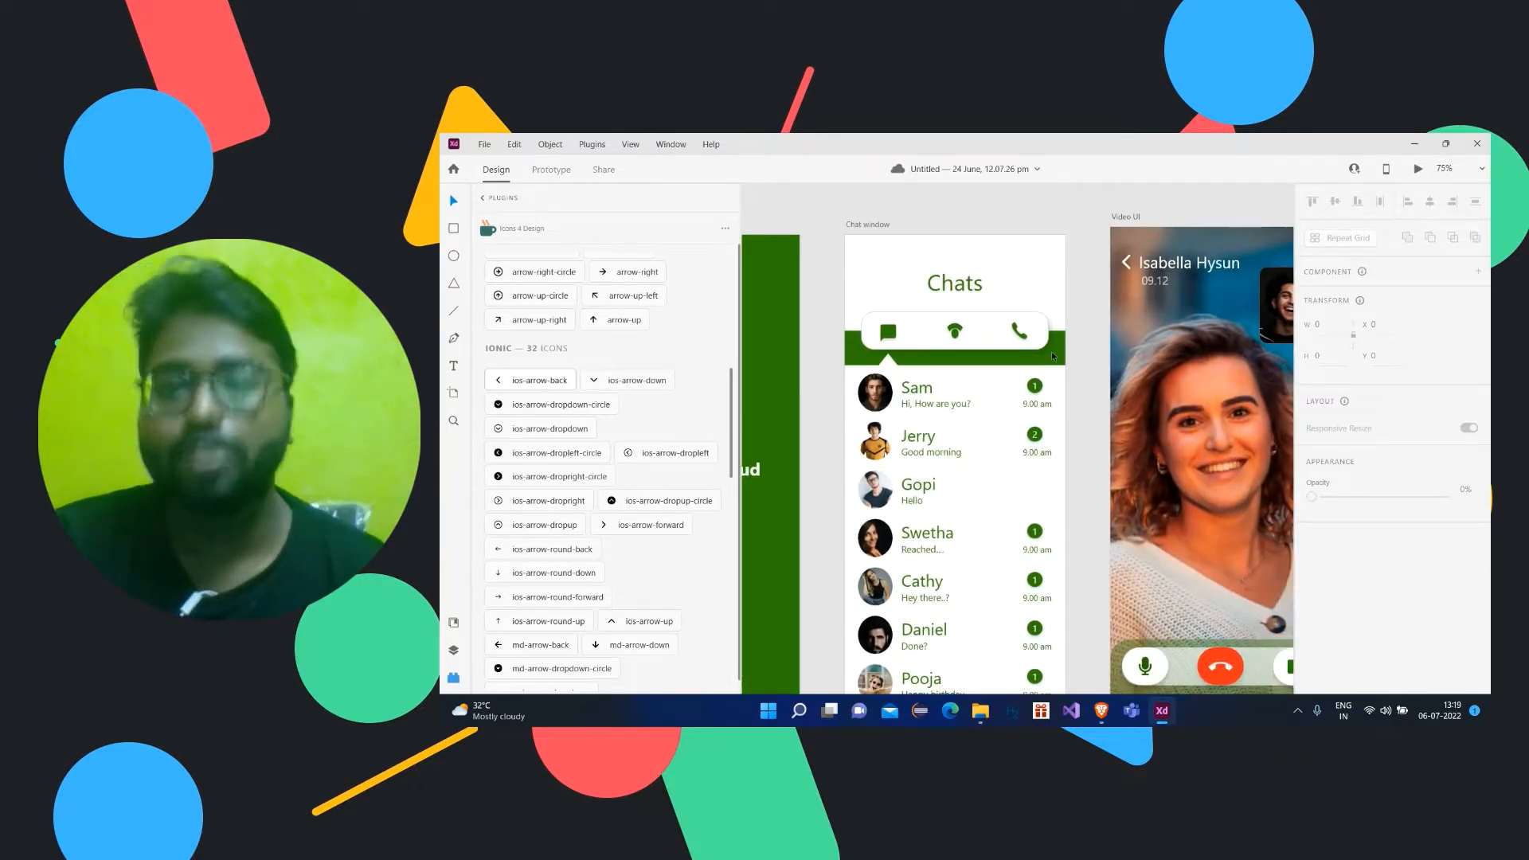
{"action": "left_click_drag", "start_coordinate": [1200, 331], "coordinate": [995, 310]}
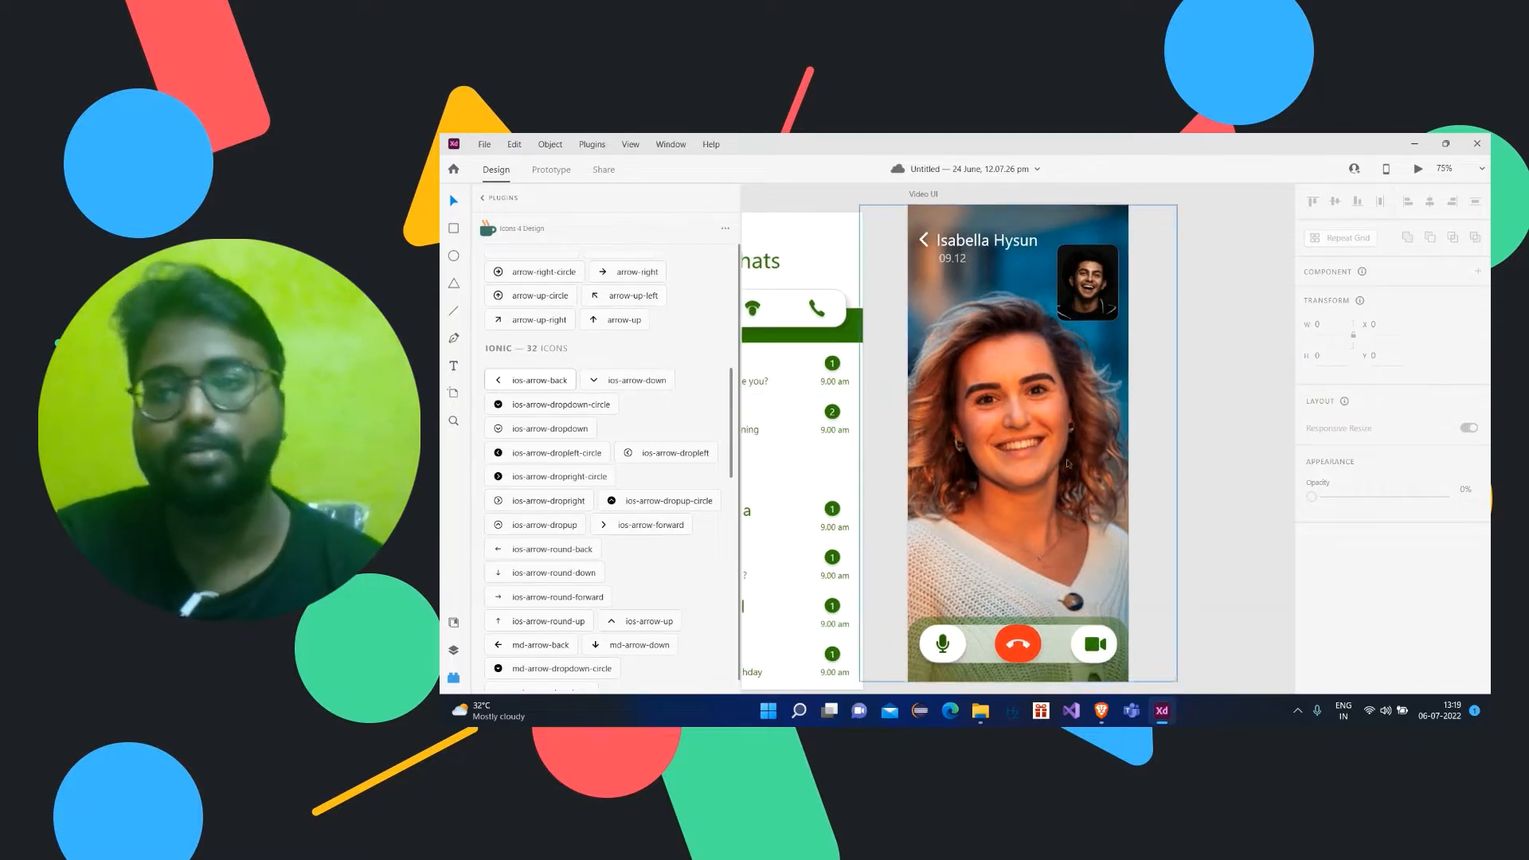
Step: Show the document's layers and delete the finished Video UI artboard
{"action": "left_click", "coordinate": [453, 649]}
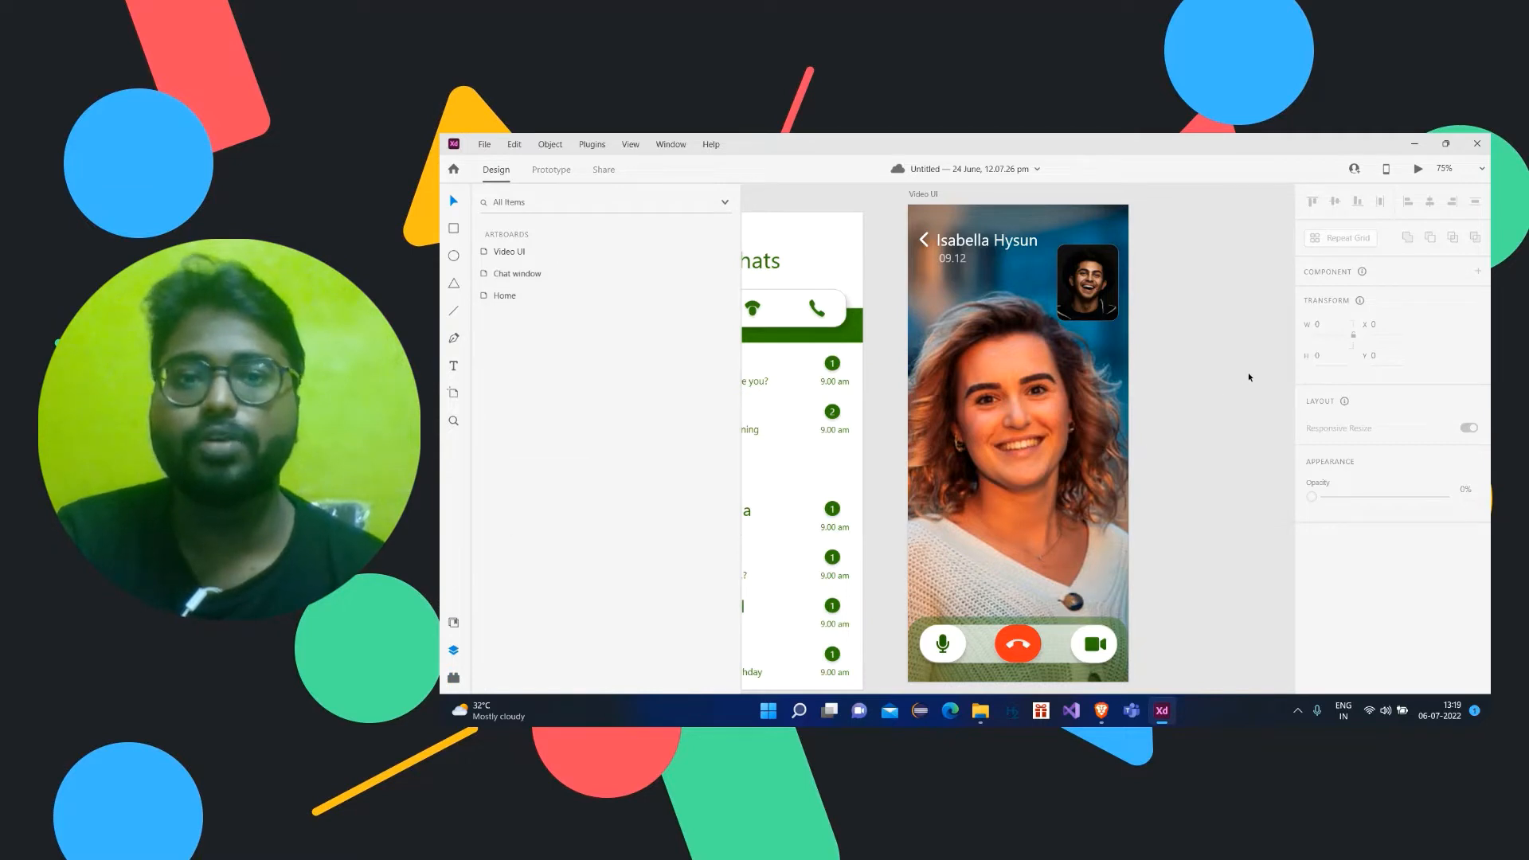
{"action": "scroll", "coordinate": [1143, 373], "scroll_direction": "up", "scroll_amount": 1}
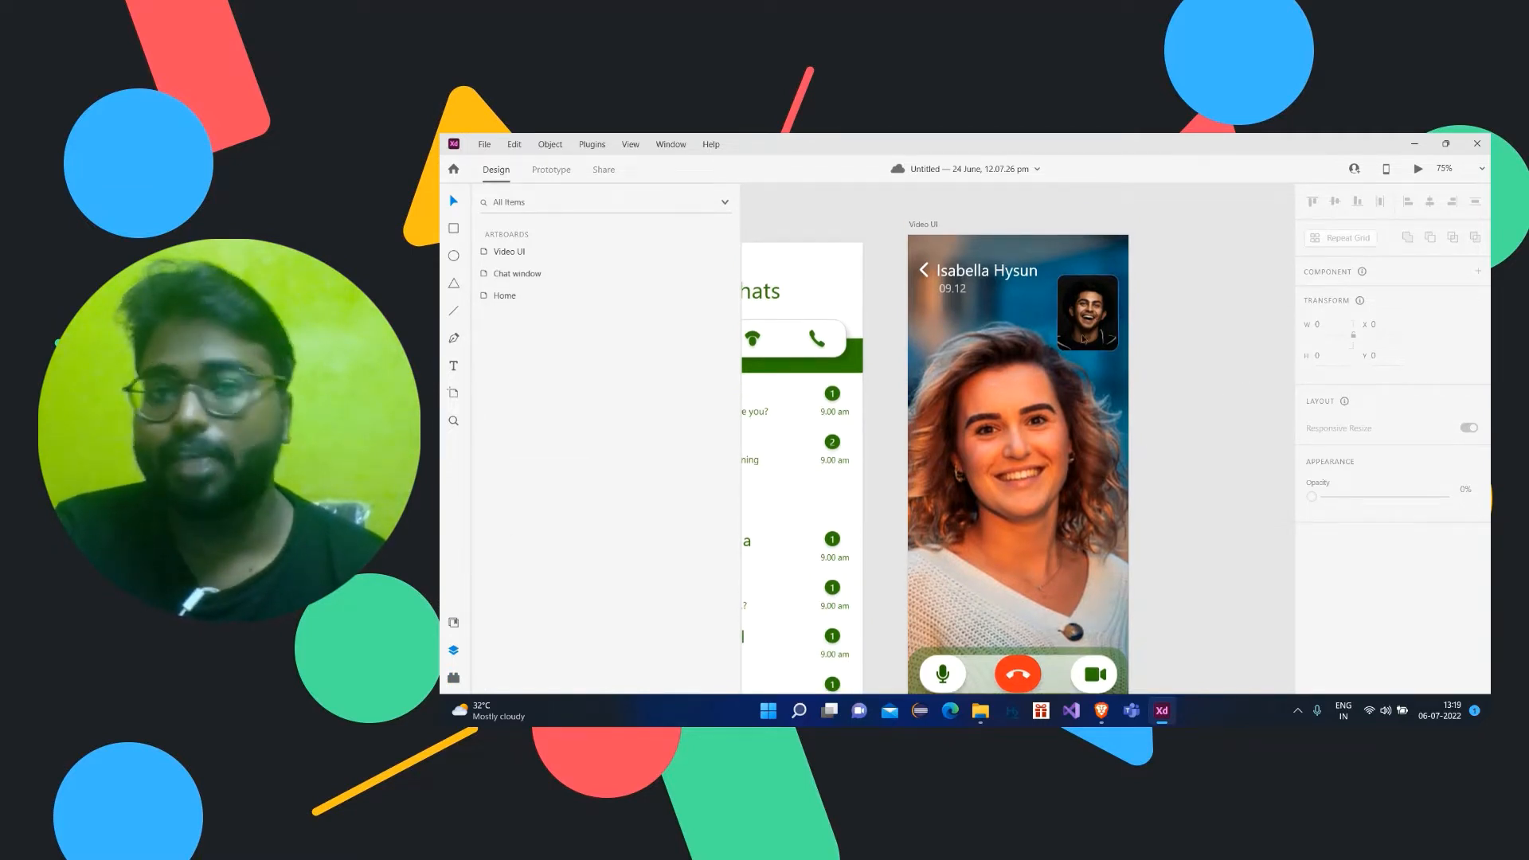
{"action": "left_click", "coordinate": [935, 230]}
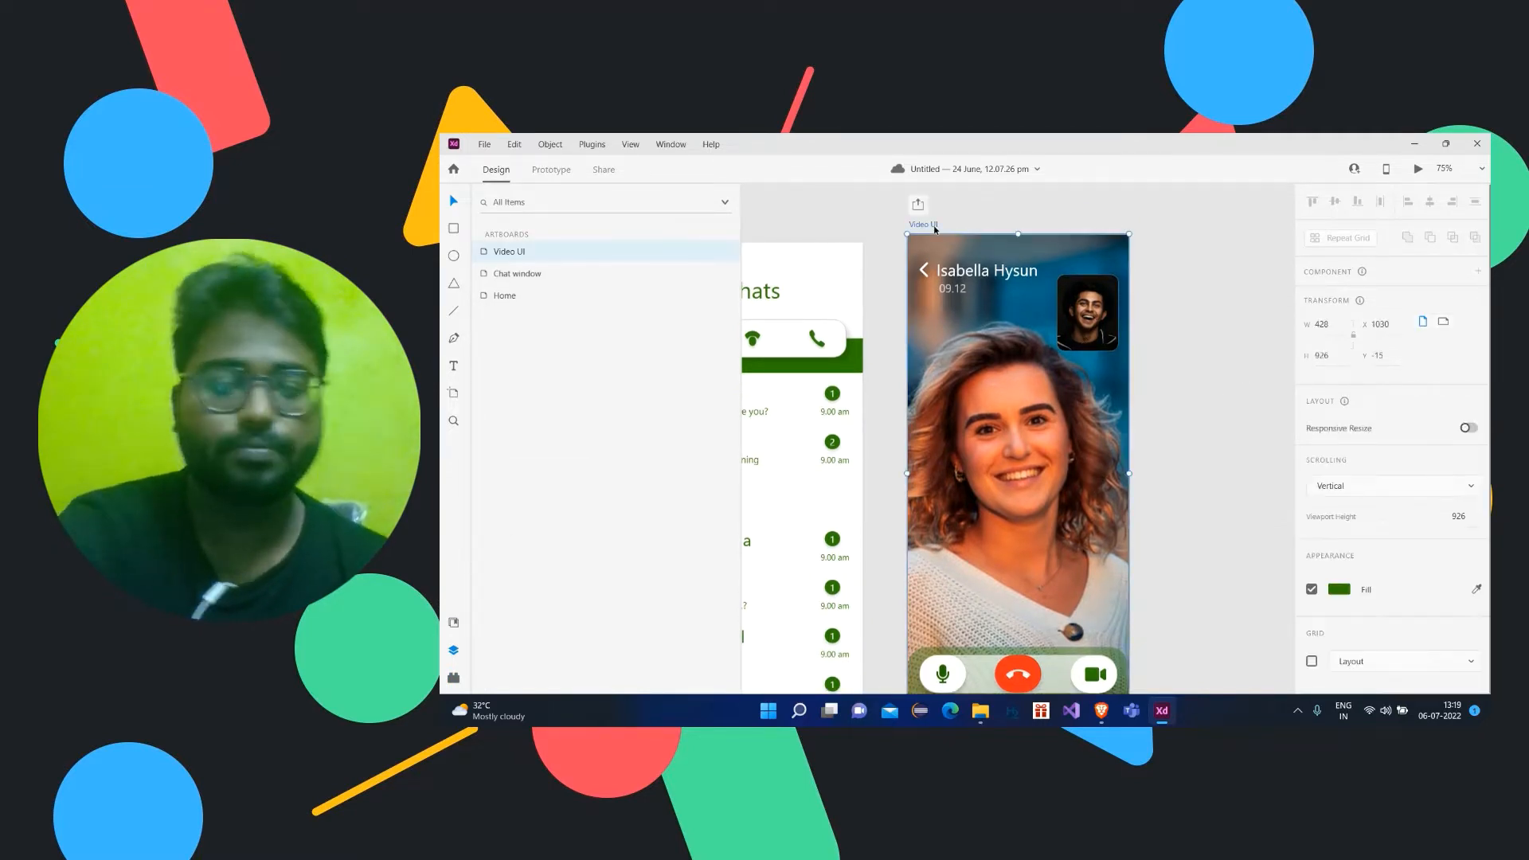
{"action": "key", "text": "Delete"}
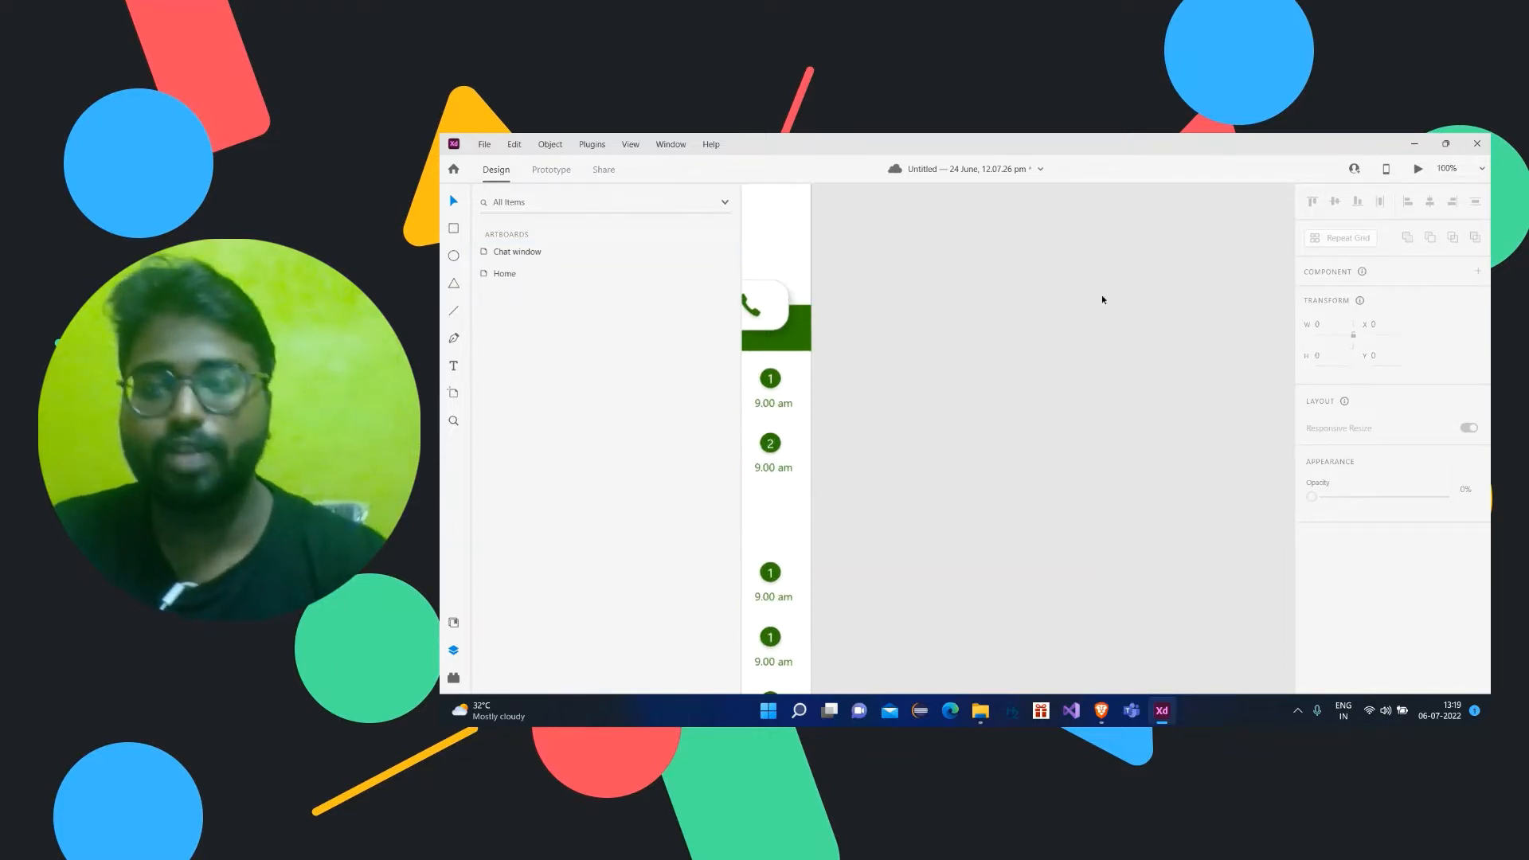
Step: Duplicate the Chat window artboard and place the copy beside the original on its right
{"action": "left_click_drag", "start_coordinate": [877, 331], "coordinate": [1058, 331]}
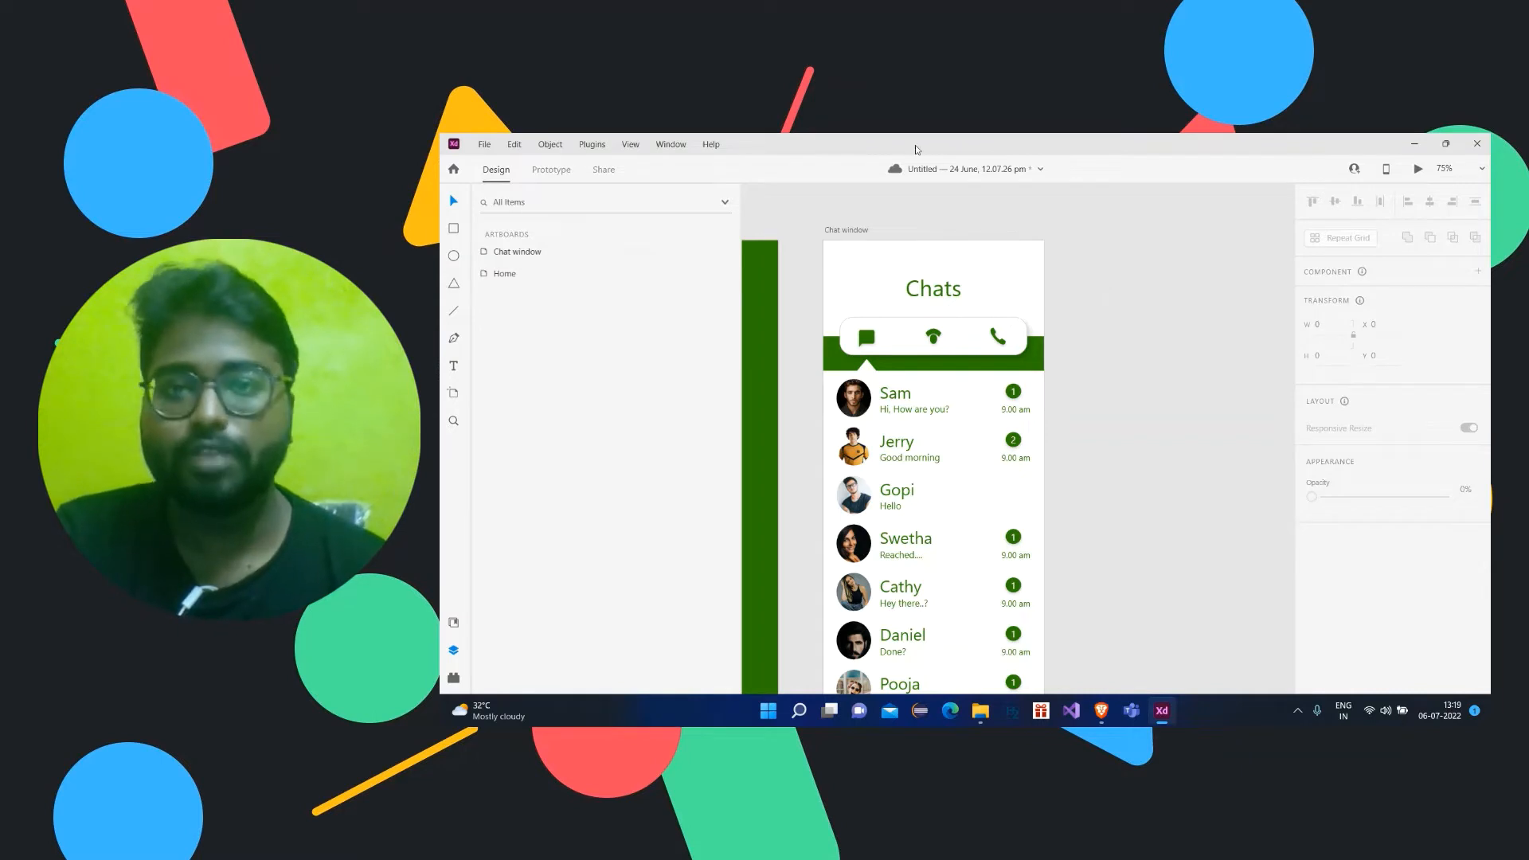
{"action": "left_click", "coordinate": [853, 231]}
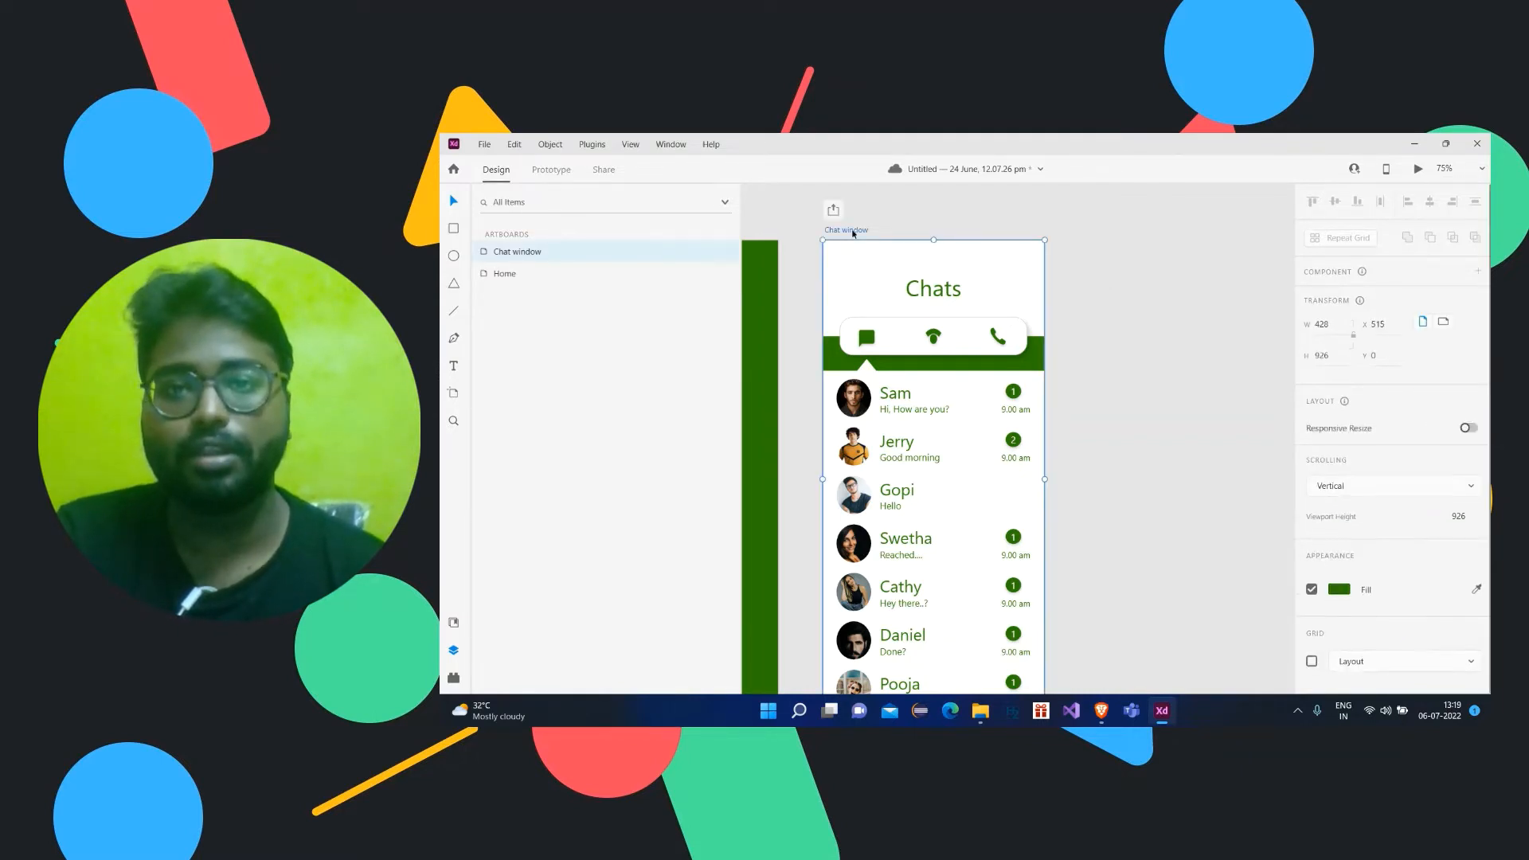
{"action": "left_click", "coordinate": [1071, 229]}
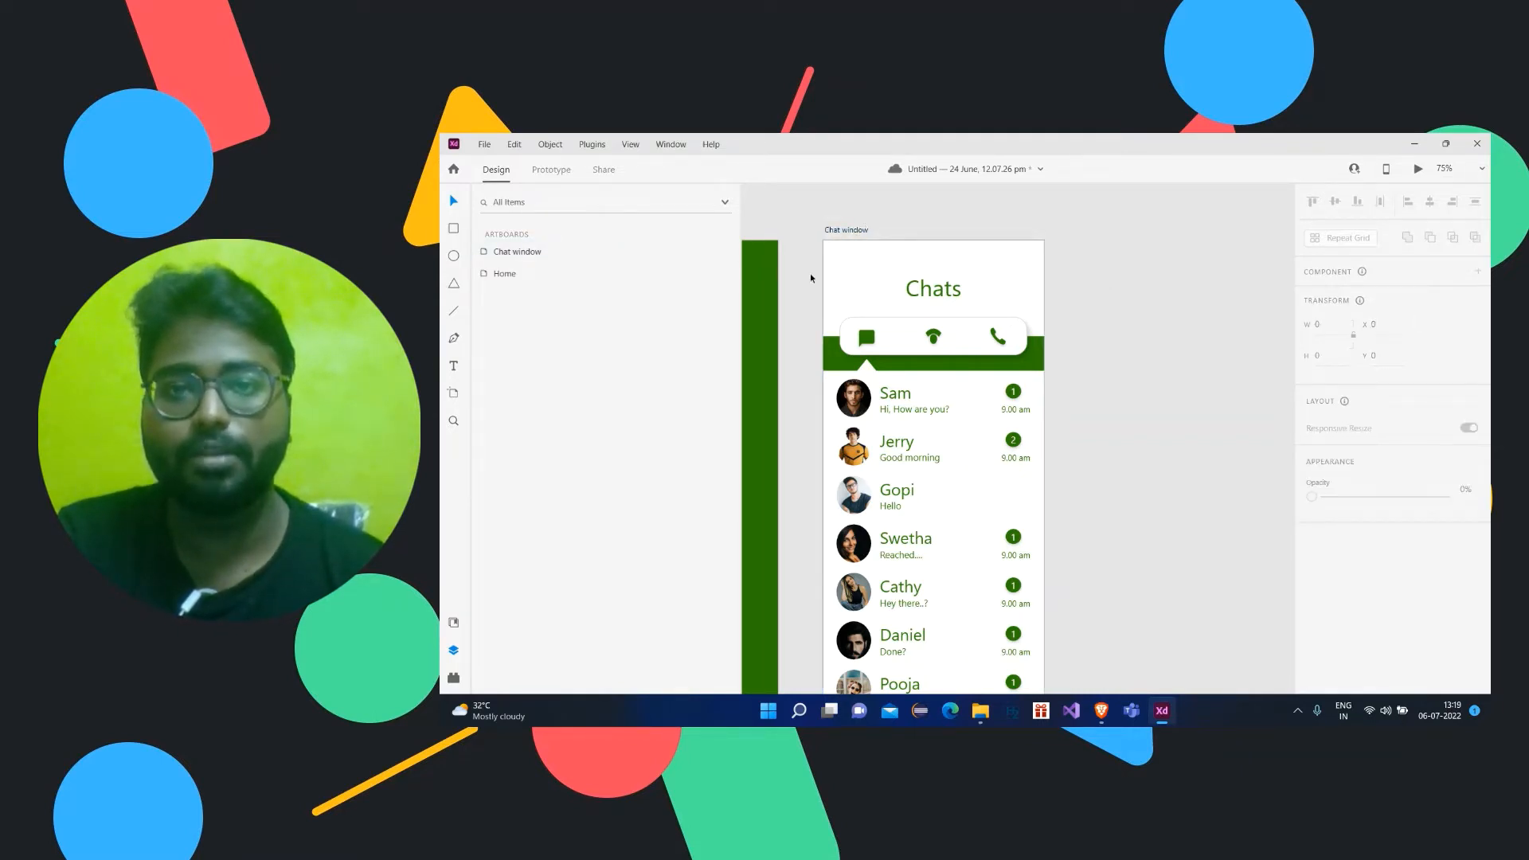
{"action": "left_click", "coordinate": [851, 230]}
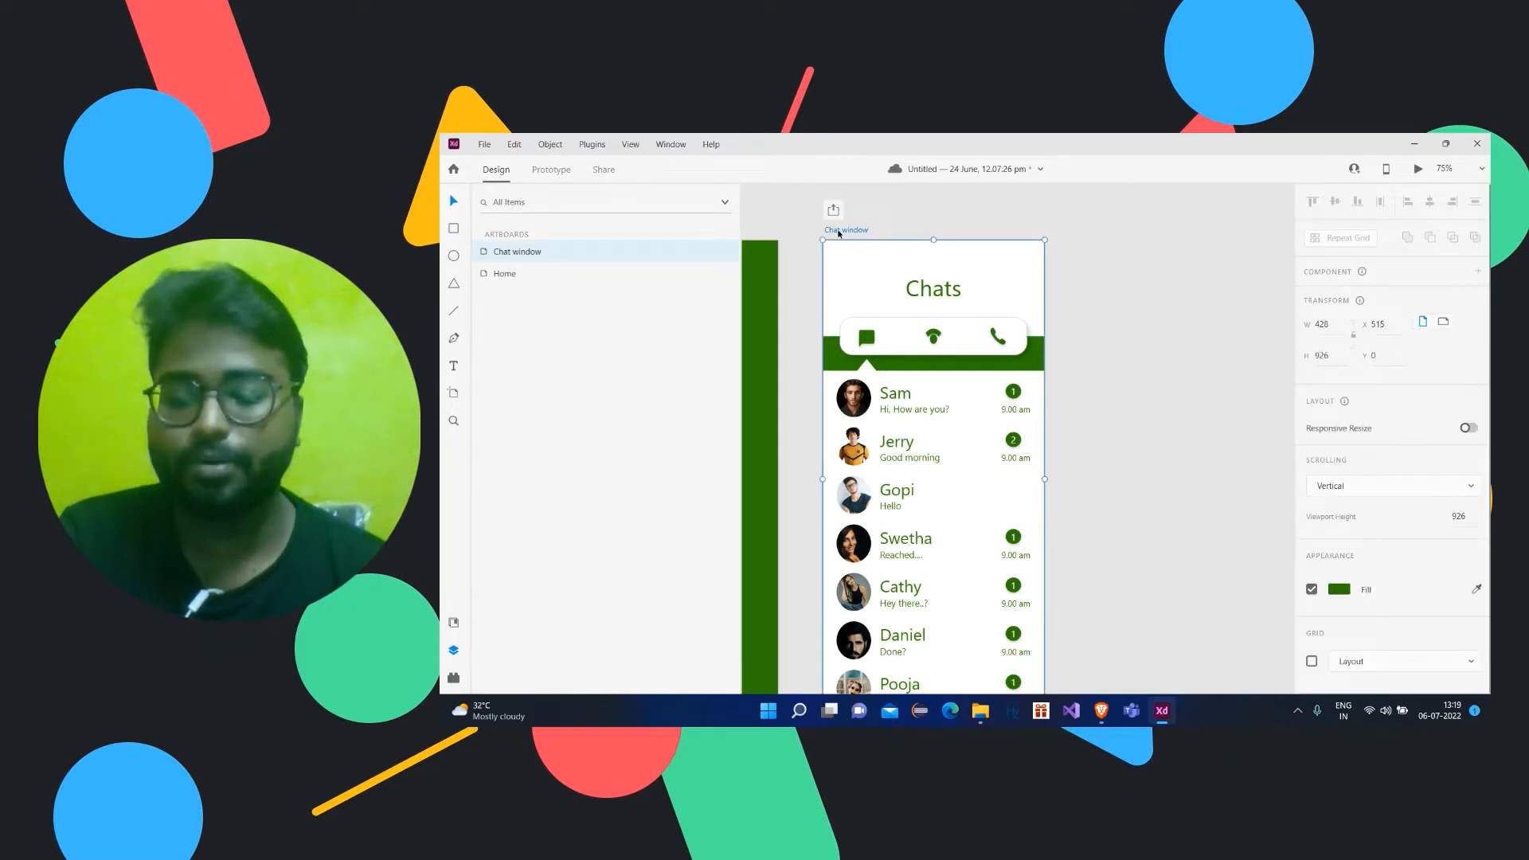
{"action": "left_click_drag", "start_coordinate": [839, 233], "coordinate": [1107, 230]}
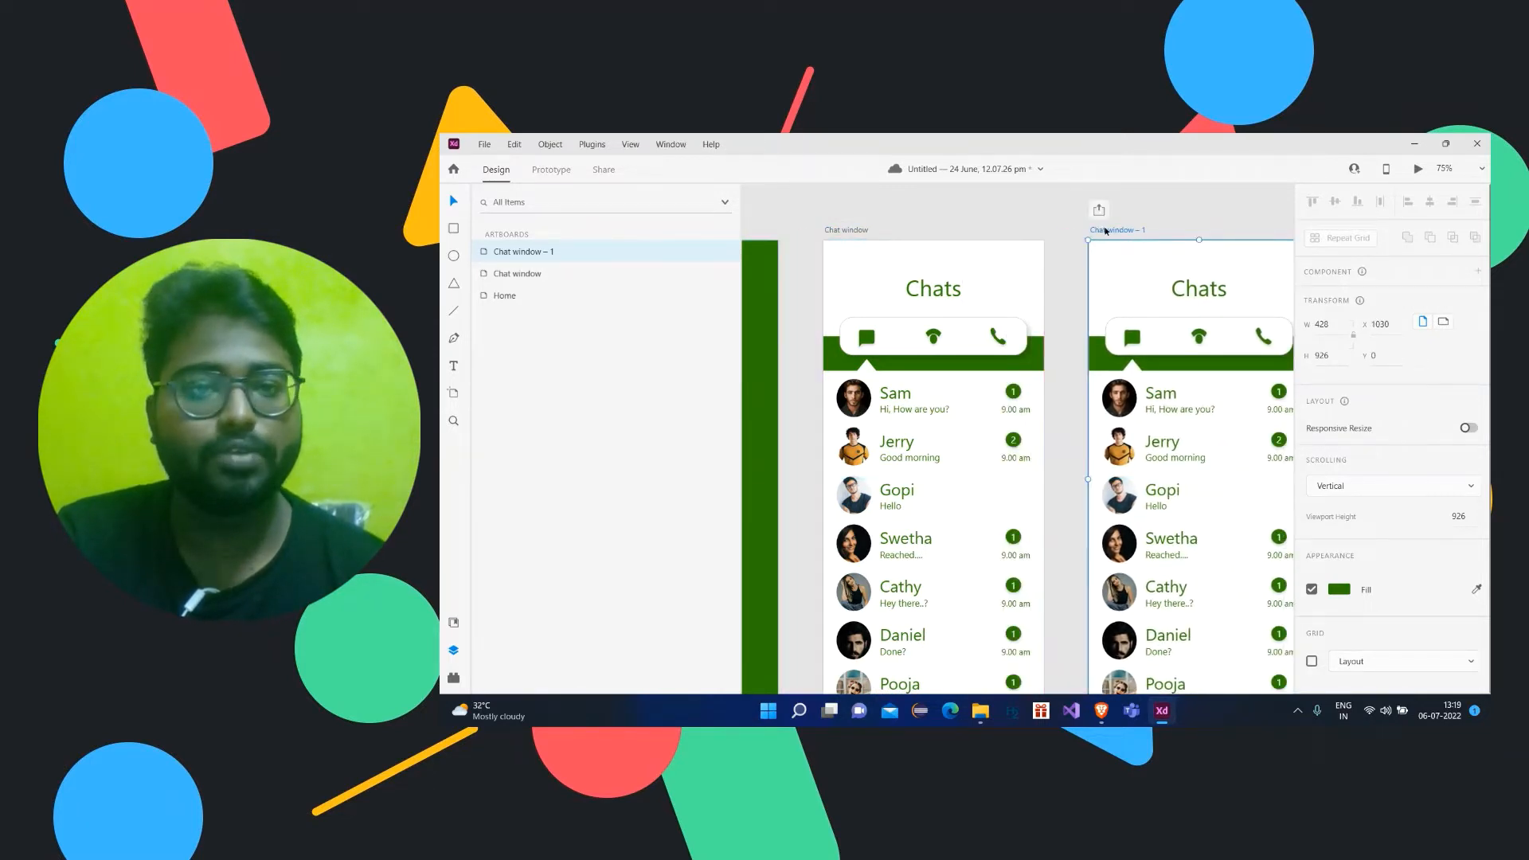
Step: Delete the chat rows, Chats title, call icon and header rectangles from the duplicated artboard
{"action": "left_click_drag", "start_coordinate": [1236, 200], "coordinate": [1052, 184]}
{"action": "left_click", "coordinate": [1155, 309]}
{"action": "scroll", "coordinate": [1155, 308], "scroll_direction": "down", "scroll_amount": 1}
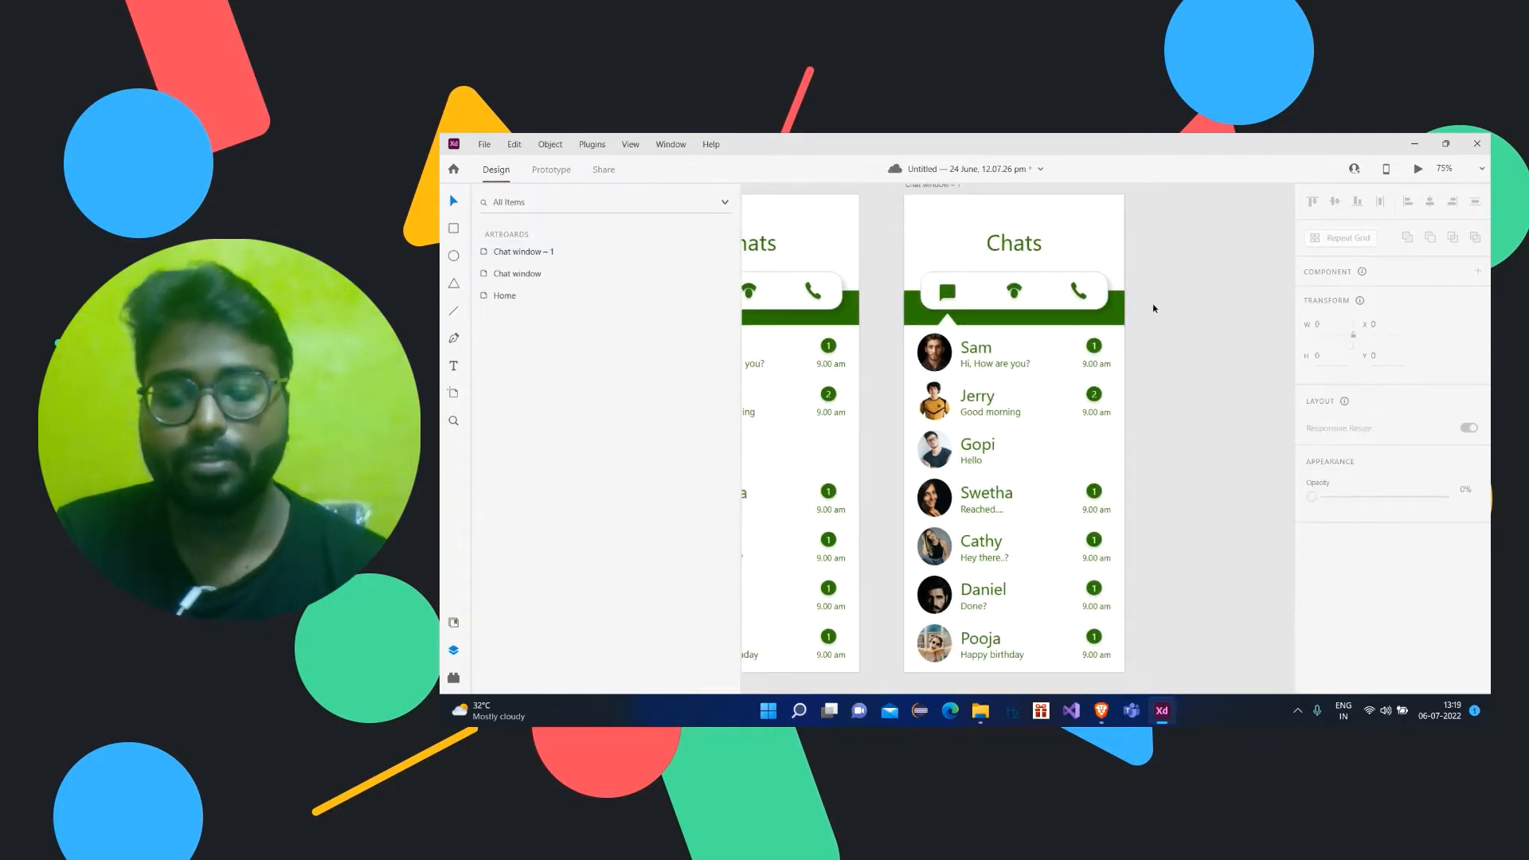
{"action": "key", "text": "ctrl+plus"}
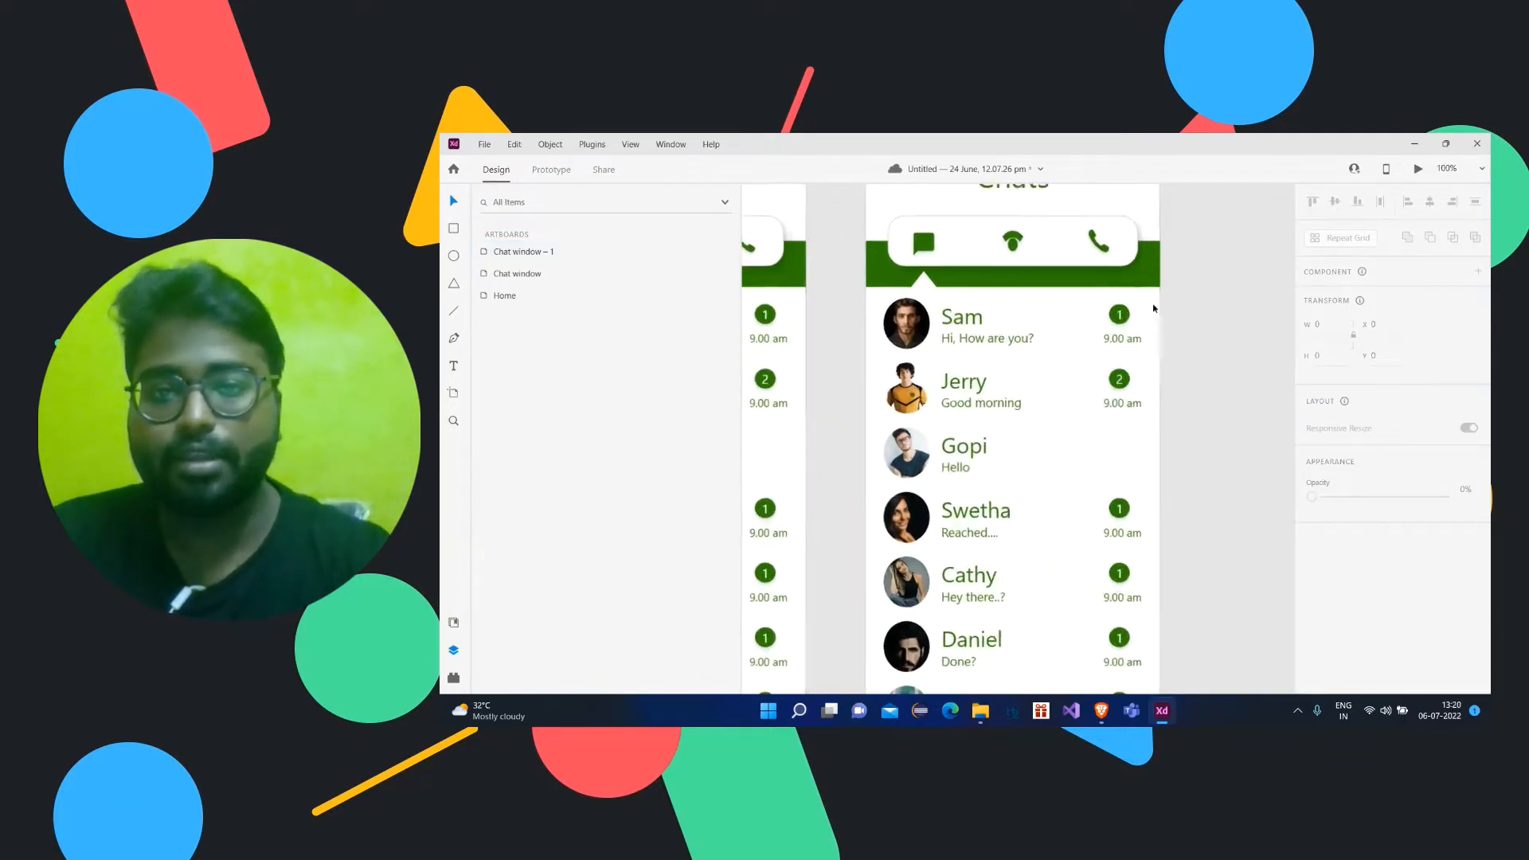
{"action": "key", "text": "ctrl+minus"}
{"action": "key", "text": "ctrl+minus"}
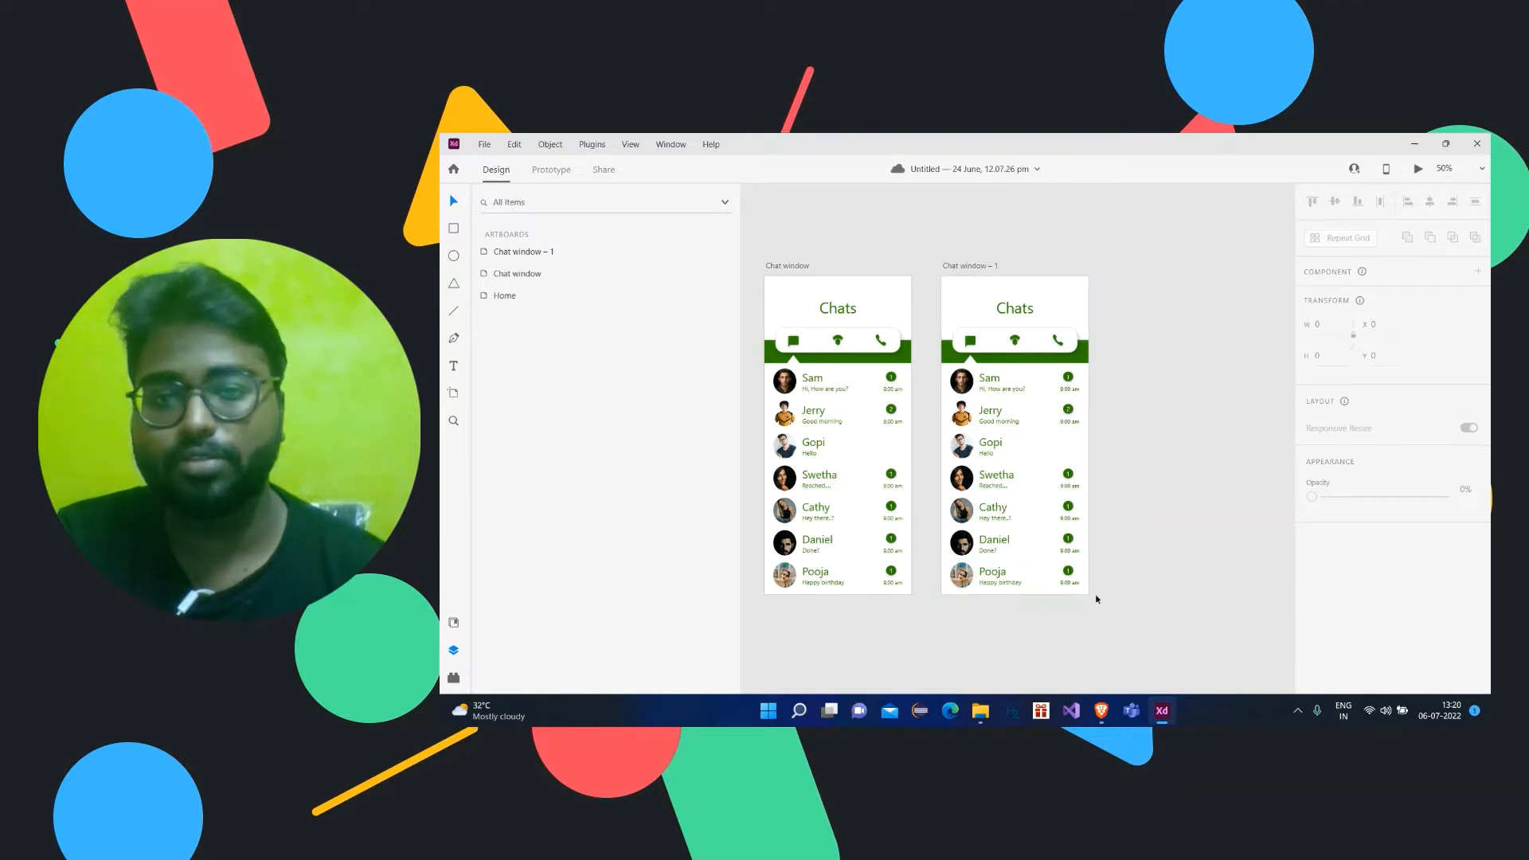
{"action": "left_click_drag", "start_coordinate": [1092, 598], "coordinate": [1026, 285]}
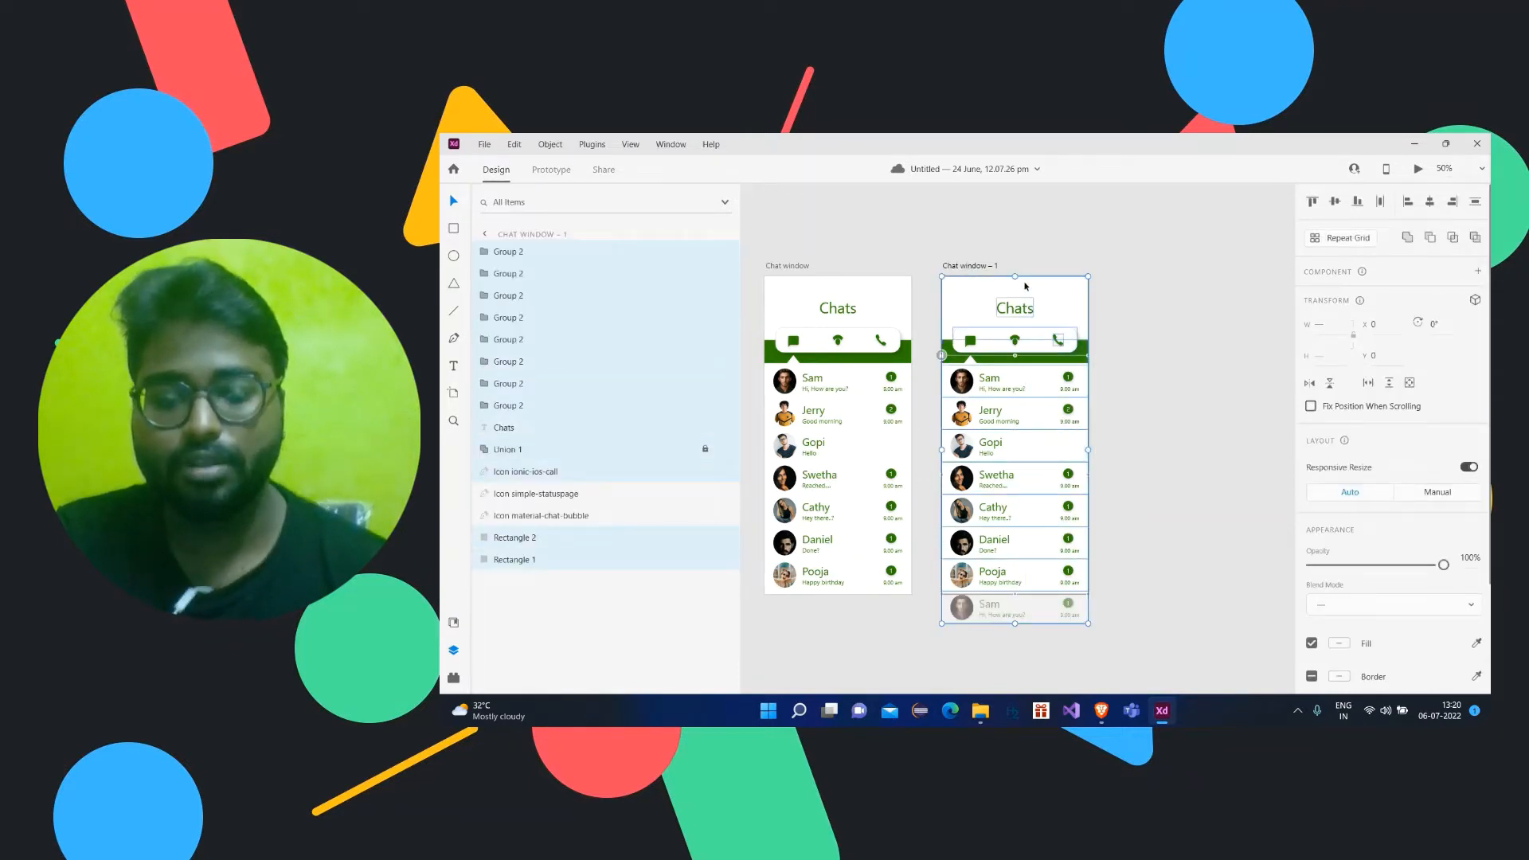
{"action": "key", "text": "Delete"}
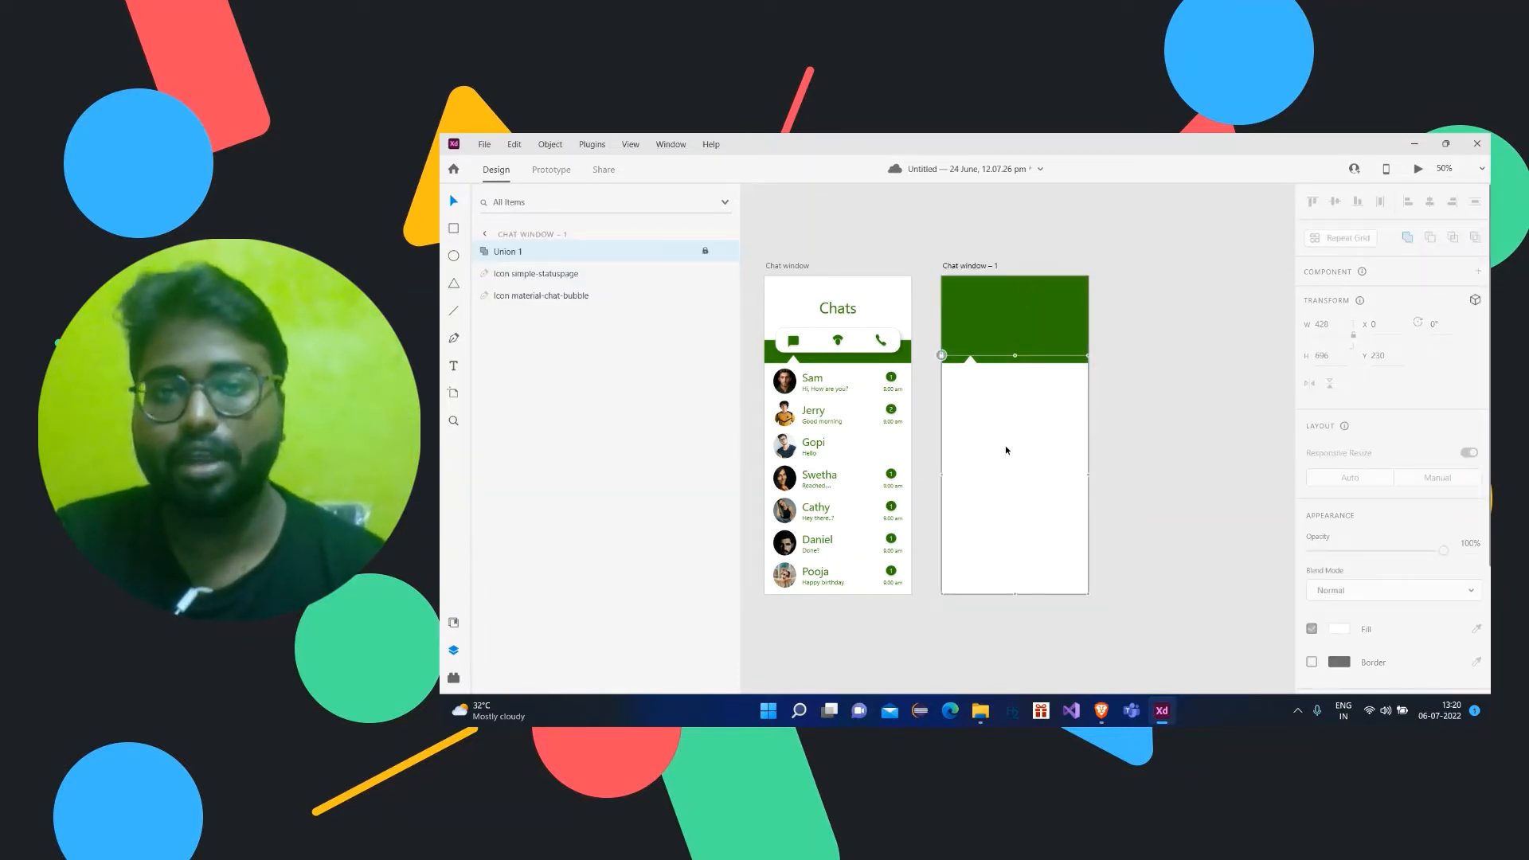
Step: Unlock and delete the white Union 1 shape, and delete the two remaining icons from the duplicated artboard
{"action": "key", "text": "ctrl+l"}
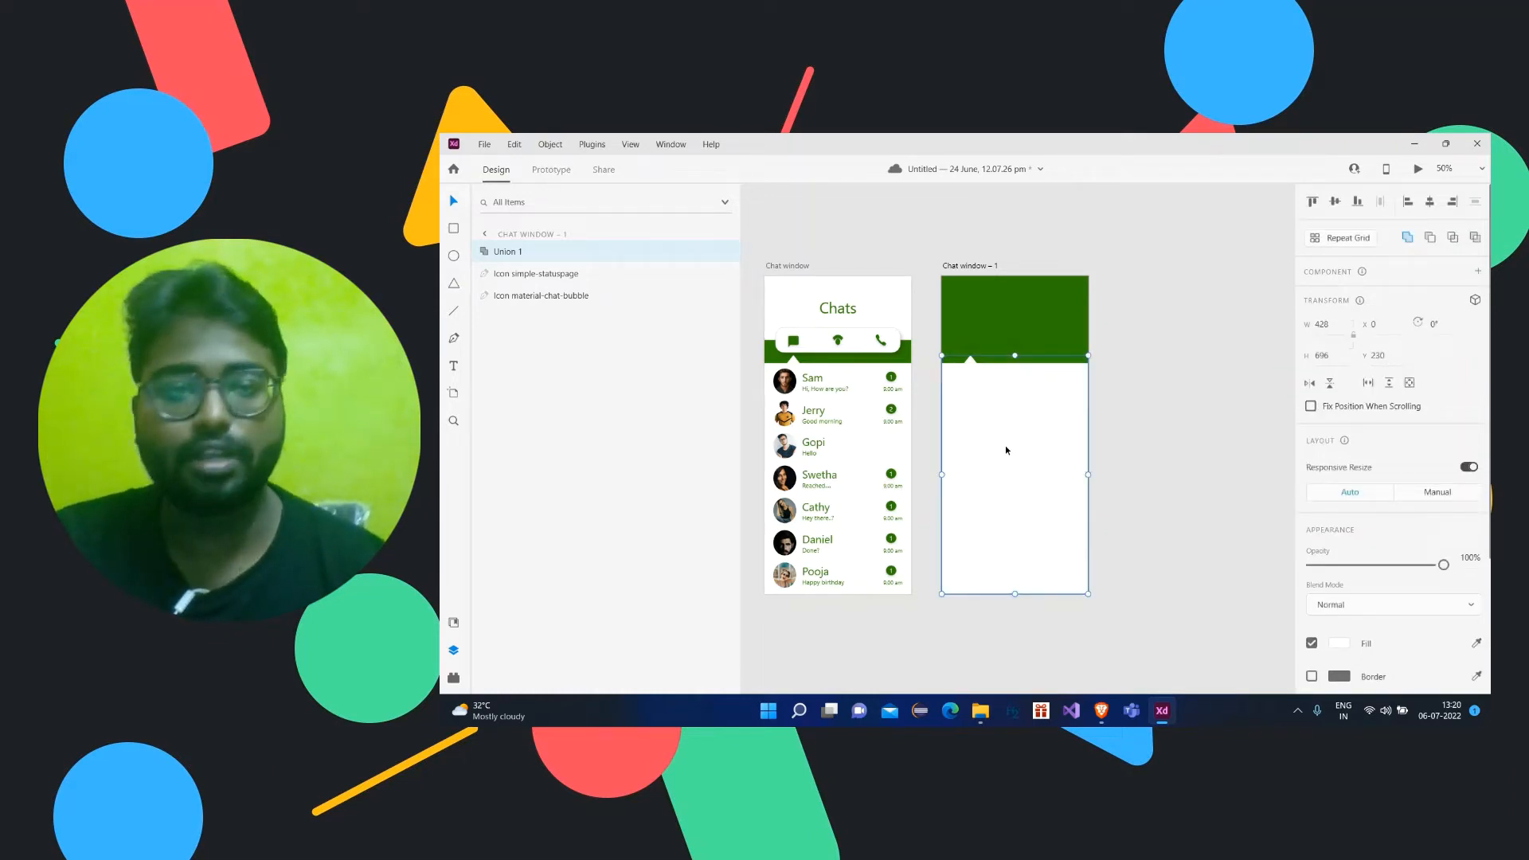
{"action": "key", "text": "Delete"}
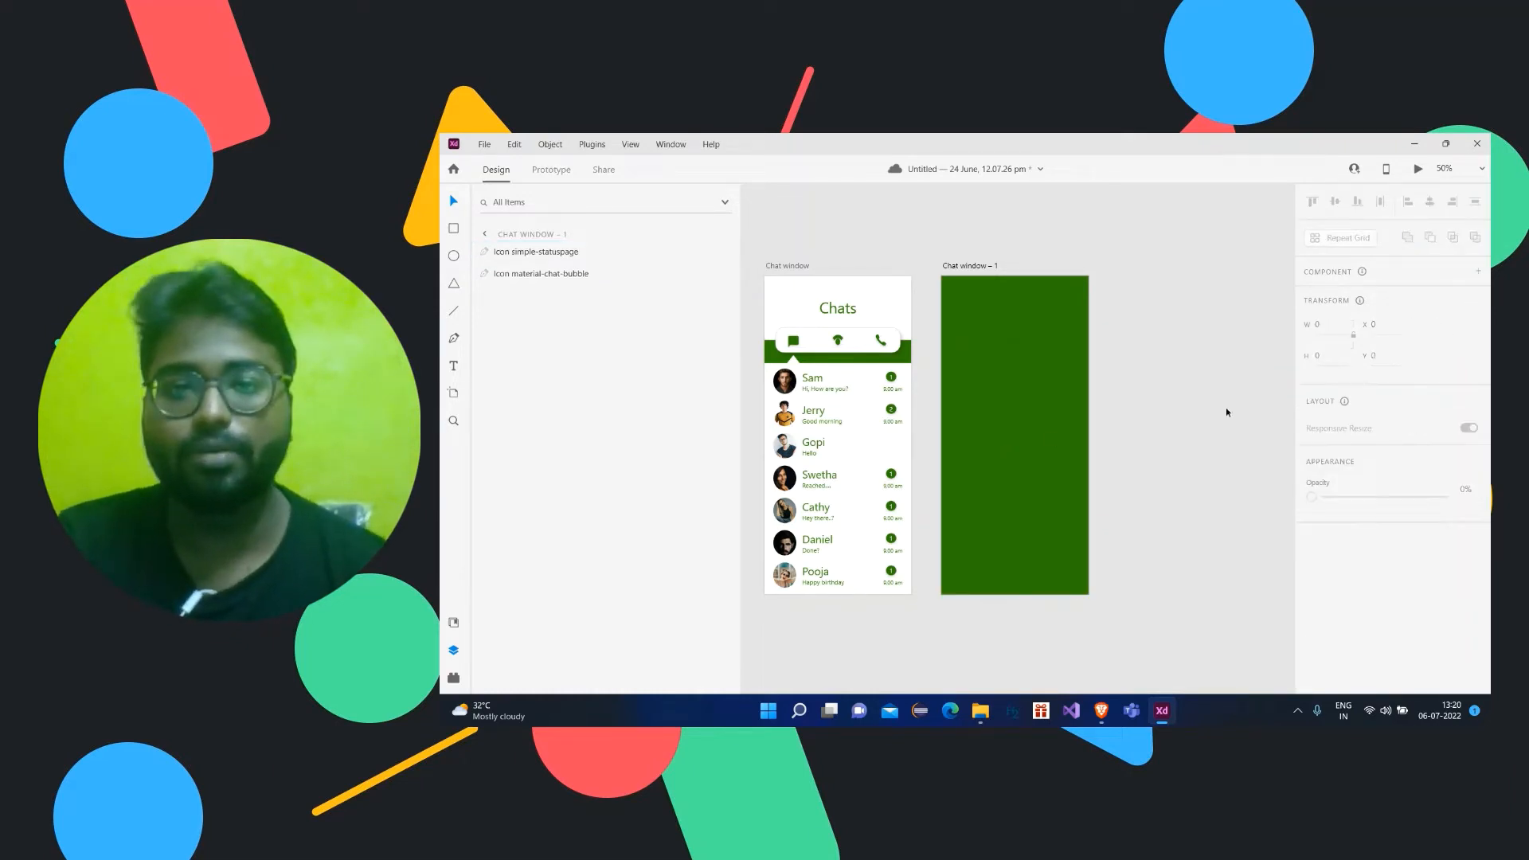
{"action": "left_click", "coordinate": [967, 341]}
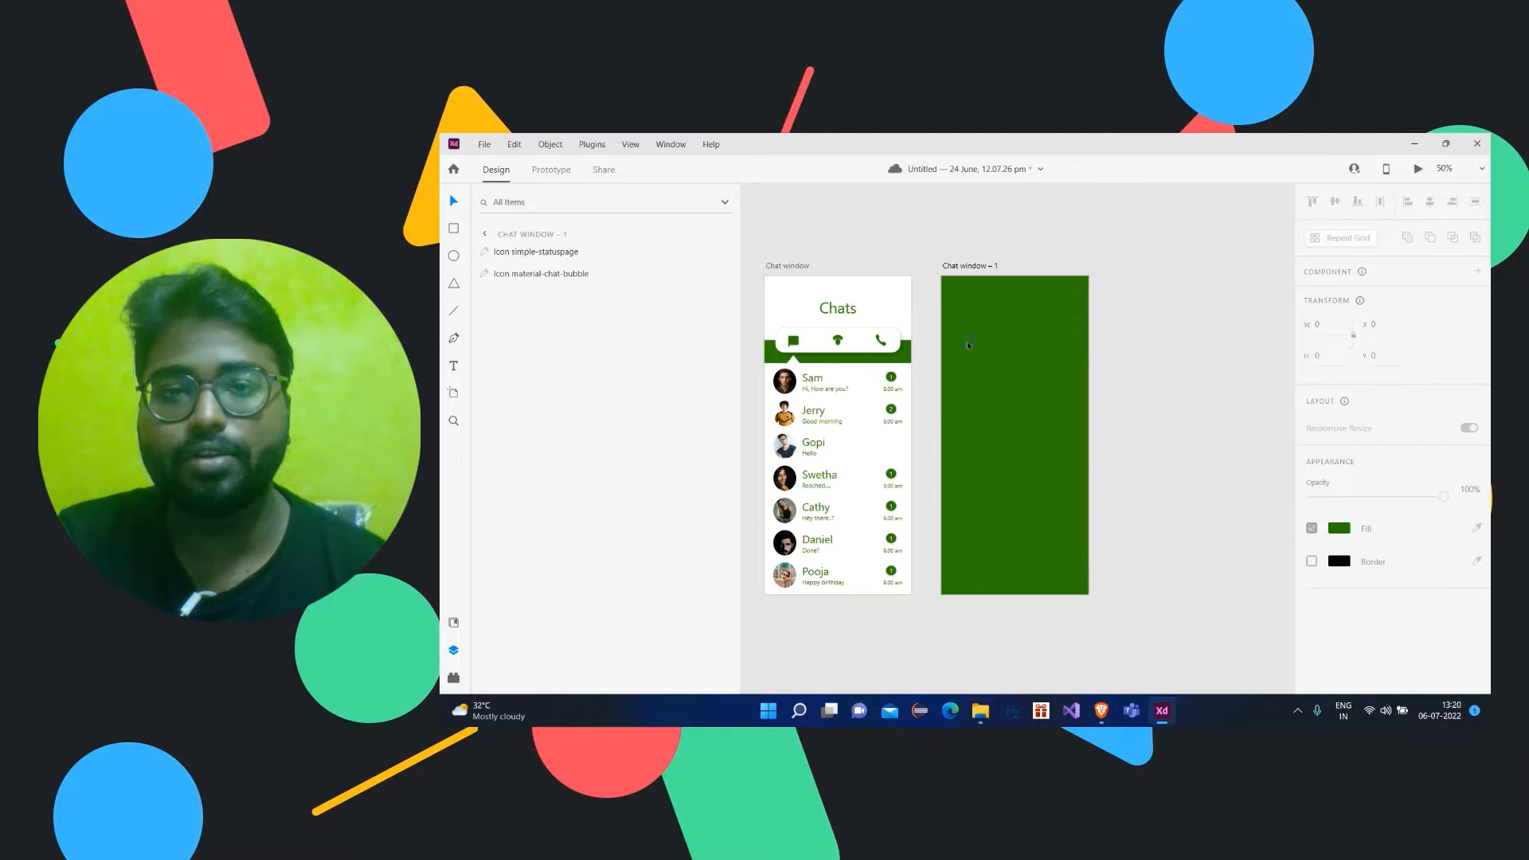
{"action": "left_click", "coordinate": [1021, 336]}
{"action": "left_click_drag", "start_coordinate": [979, 306], "coordinate": [938, 285]}
{"action": "key", "text": "Delete"}
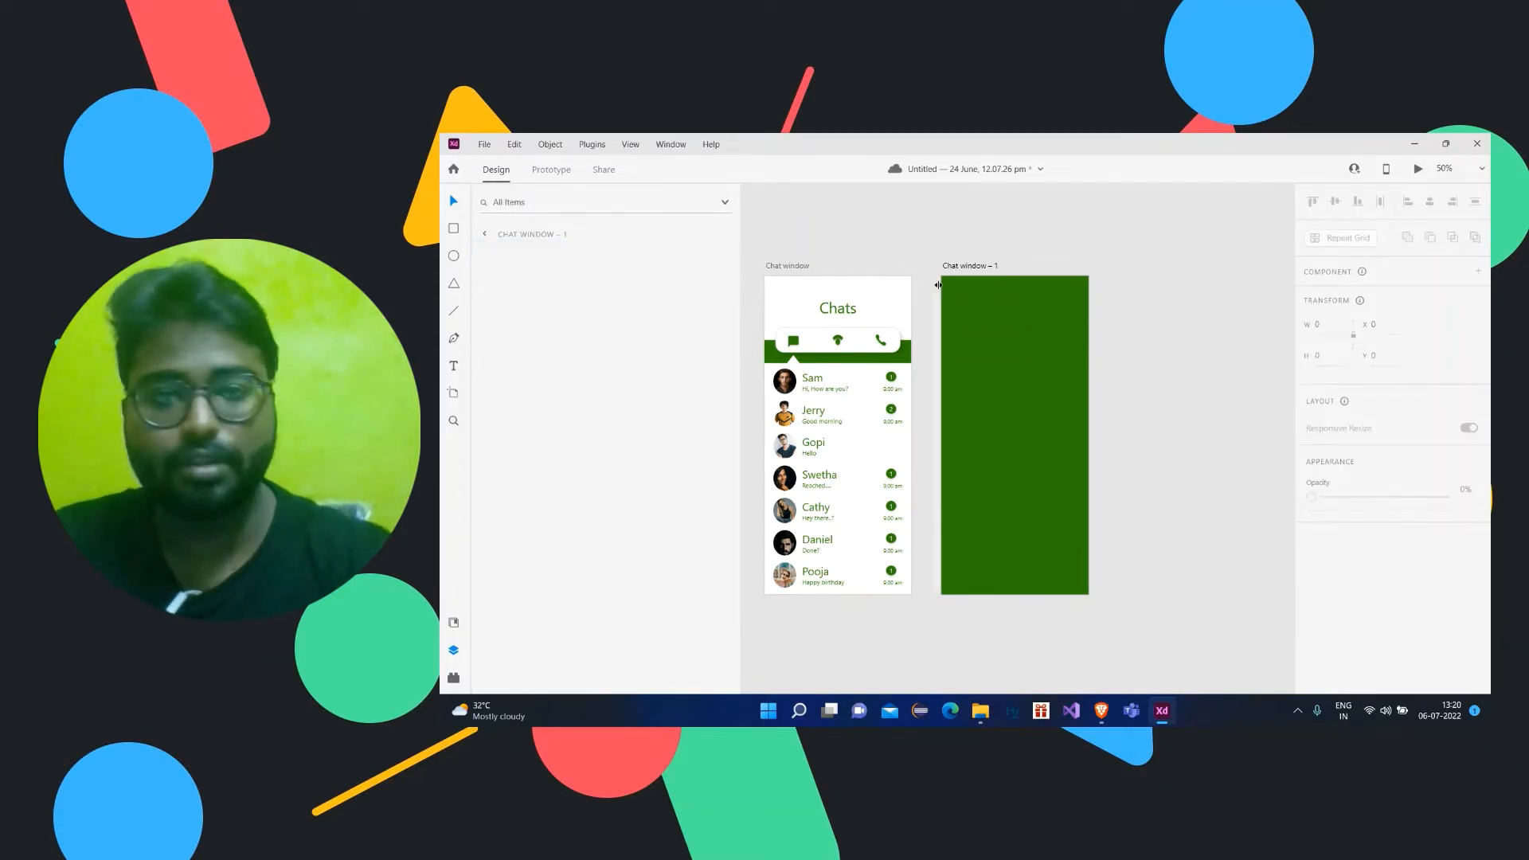
{"action": "left_click_drag", "start_coordinate": [1099, 638], "coordinate": [1139, 322]}
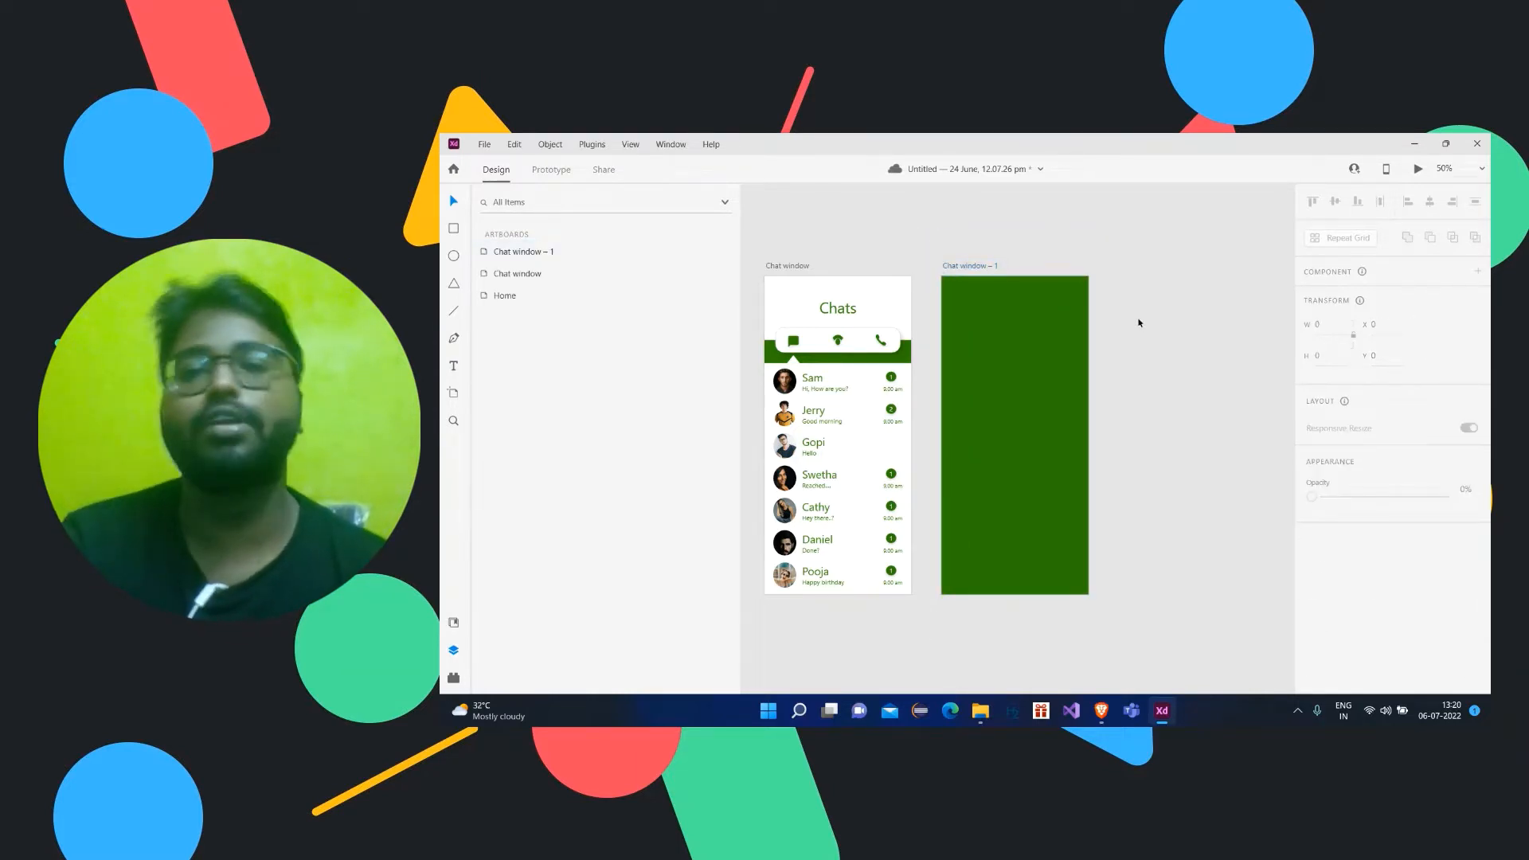
Step: Rename the emptied duplicate artboard as Video UI
{"action": "double_click", "coordinate": [977, 266]}
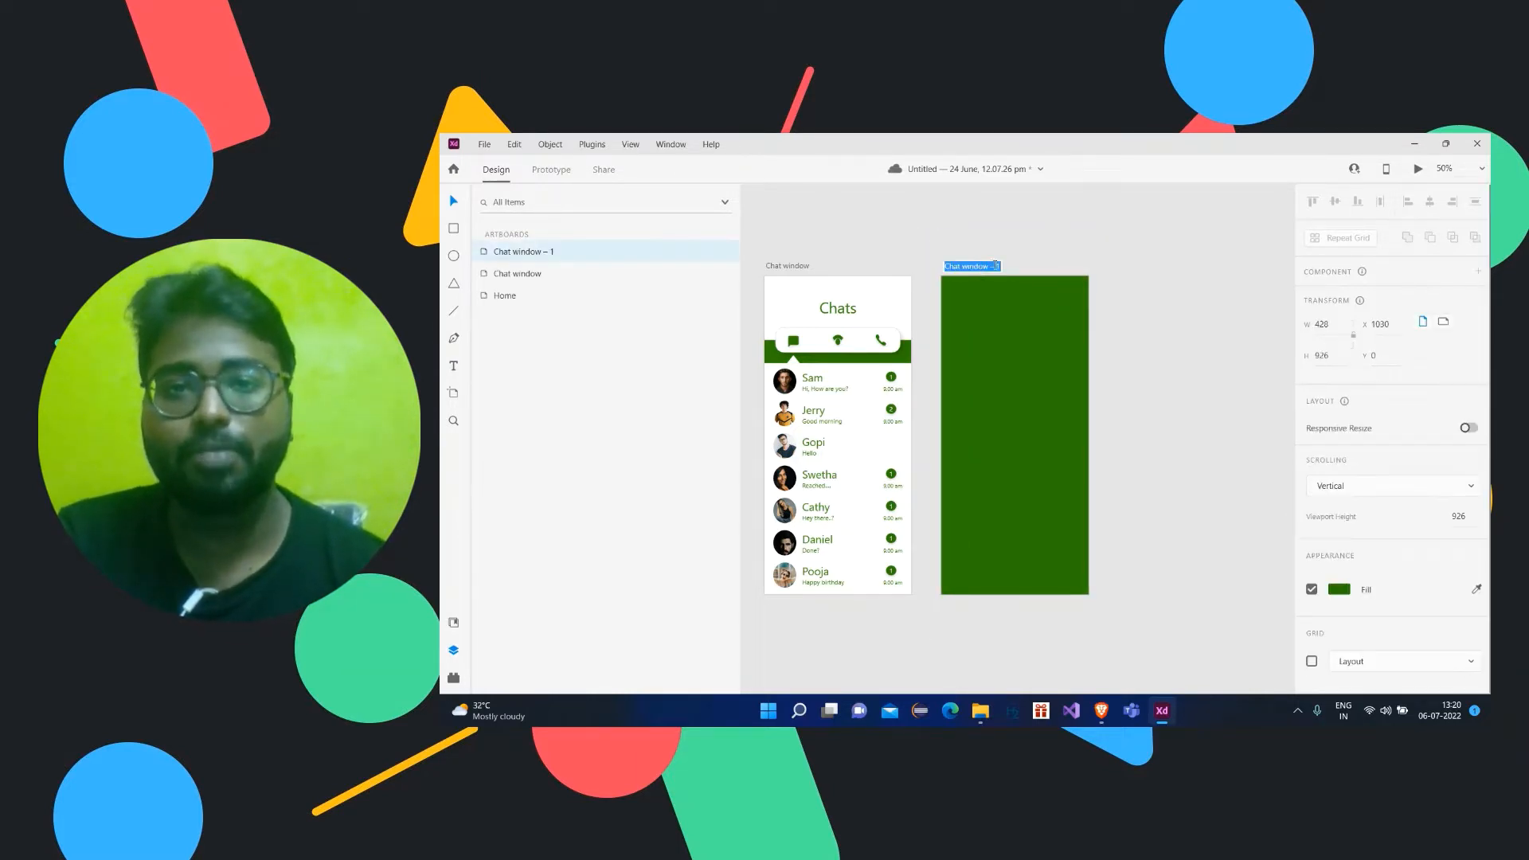
{"action": "left_click", "coordinate": [995, 266]}
{"action": "left_click_drag", "start_coordinate": [996, 266], "coordinate": [944, 266]}
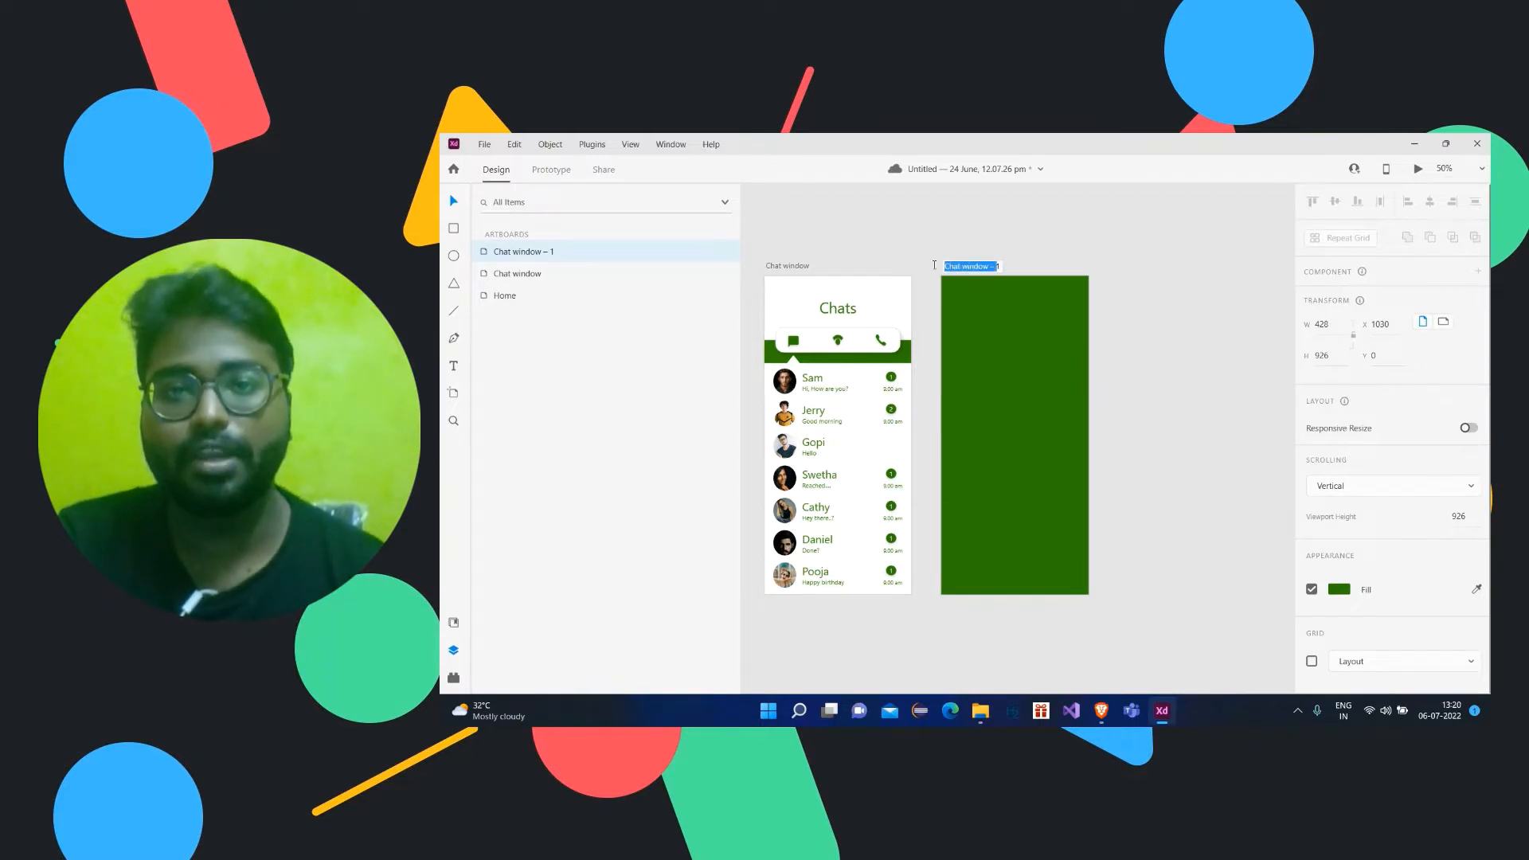
{"action": "key", "text": "BackSpace"}
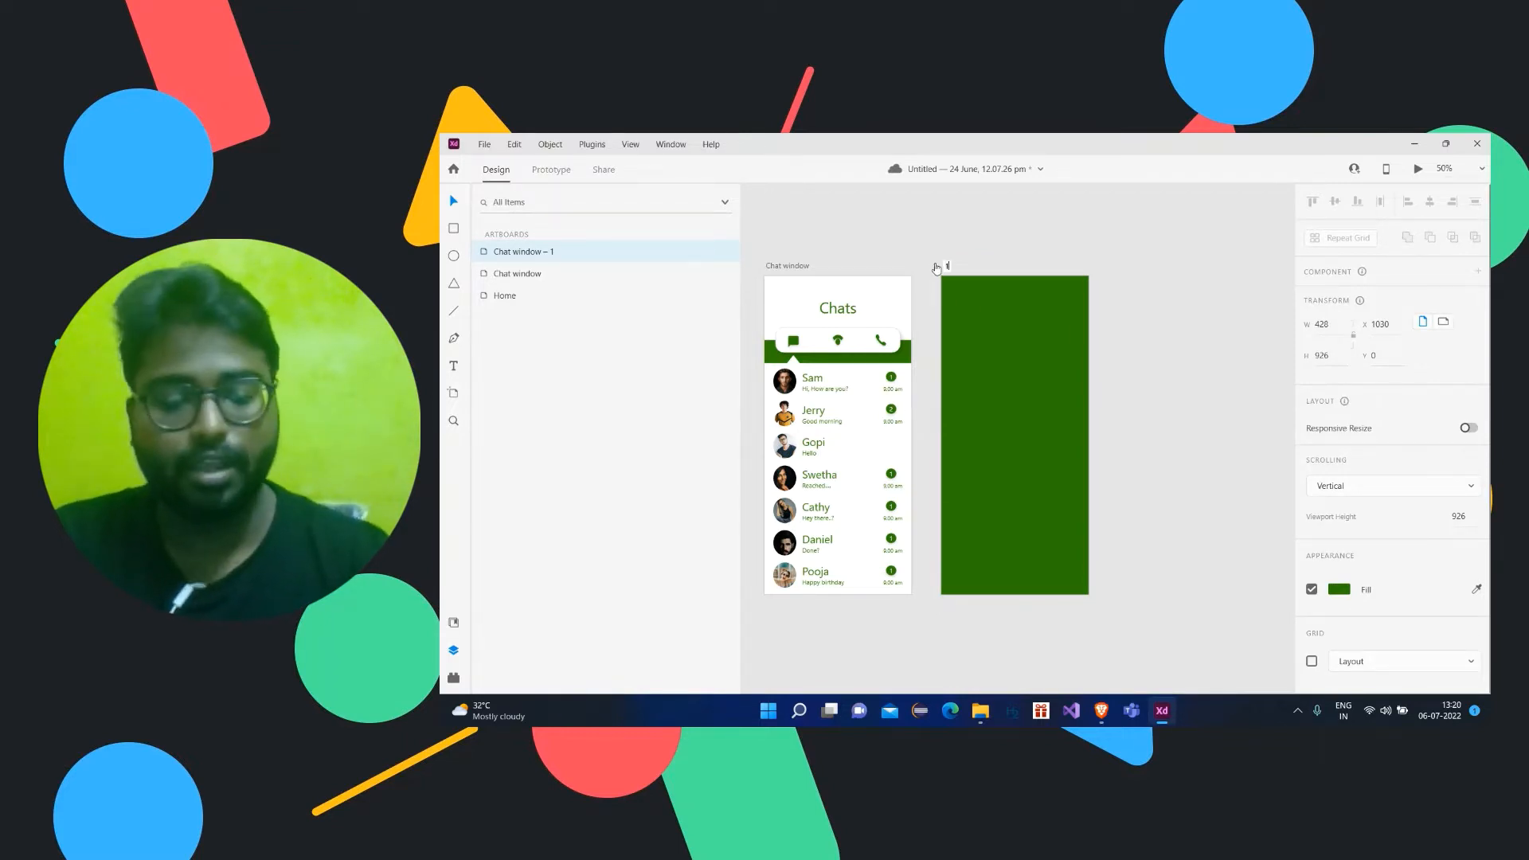
{"action": "key", "text": "BackSpace"}
{"action": "type", "text": "Video"}
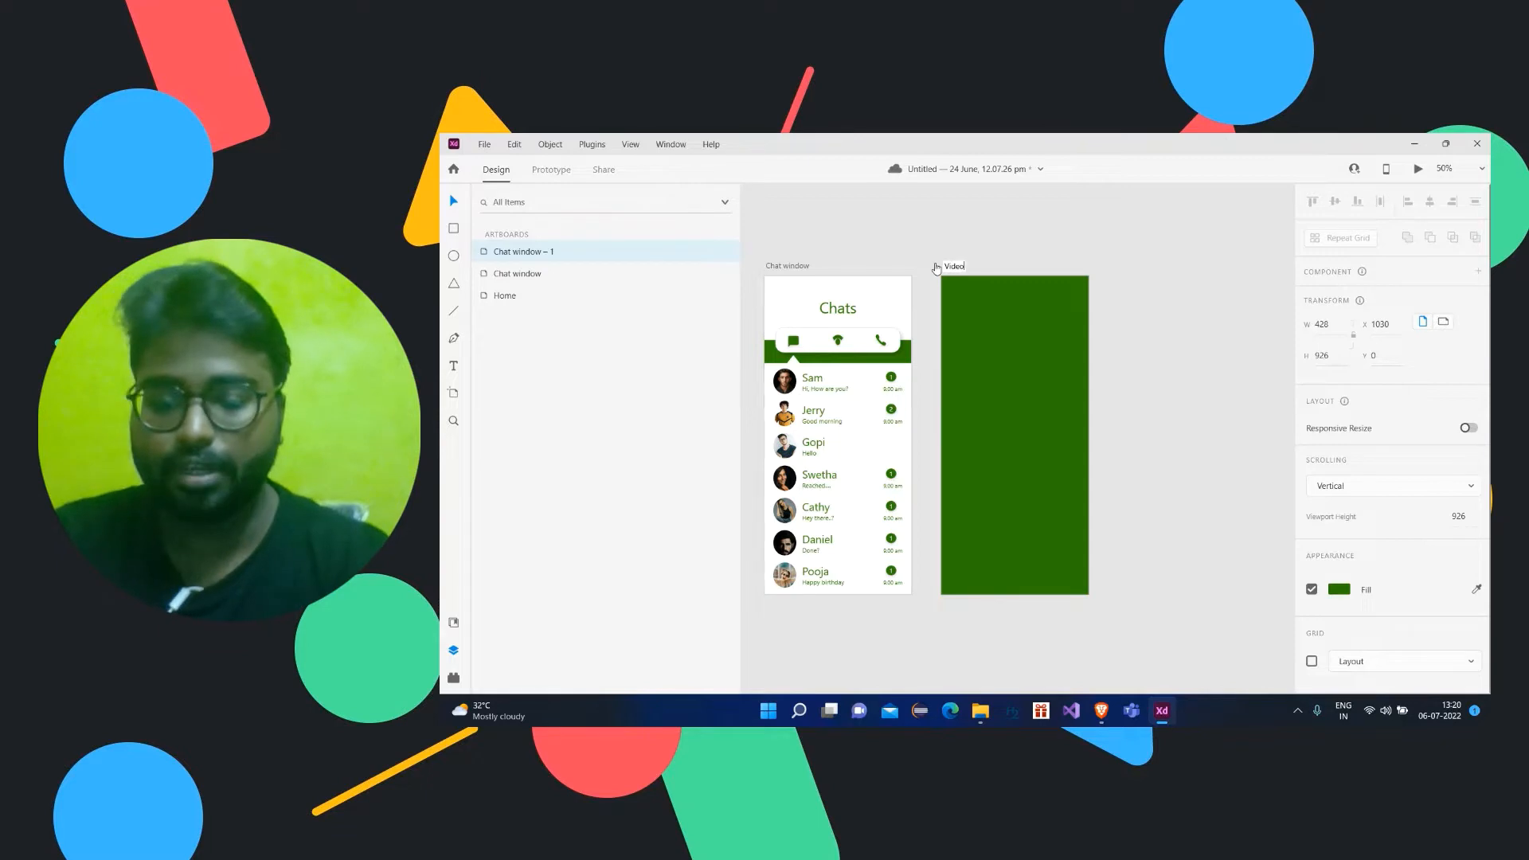
{"action": "type", "text": " UI"}
{"action": "key", "text": "Return"}
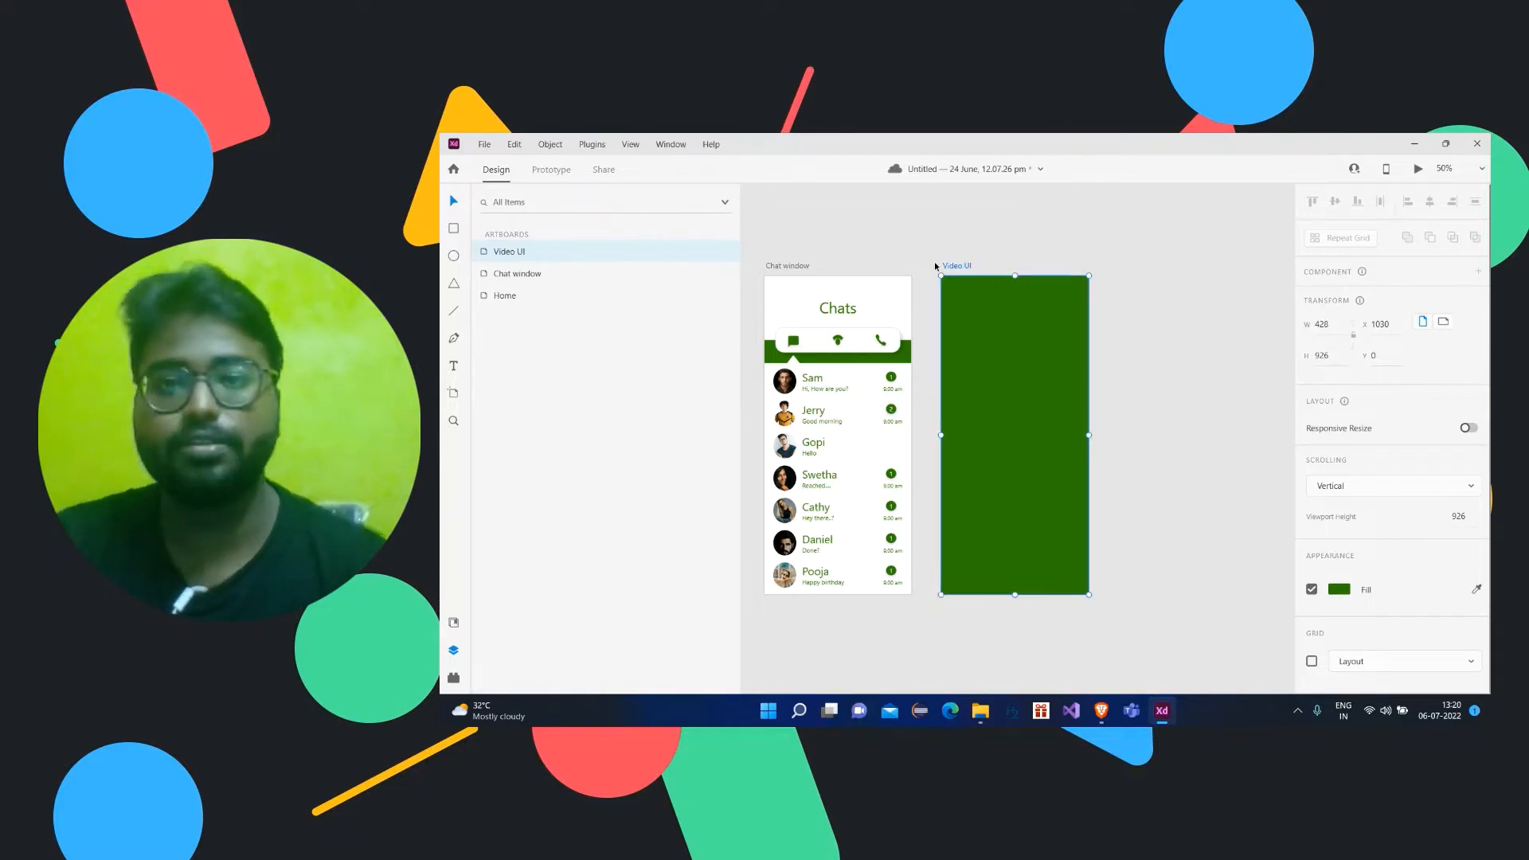
{"action": "left_click", "coordinate": [1125, 254]}
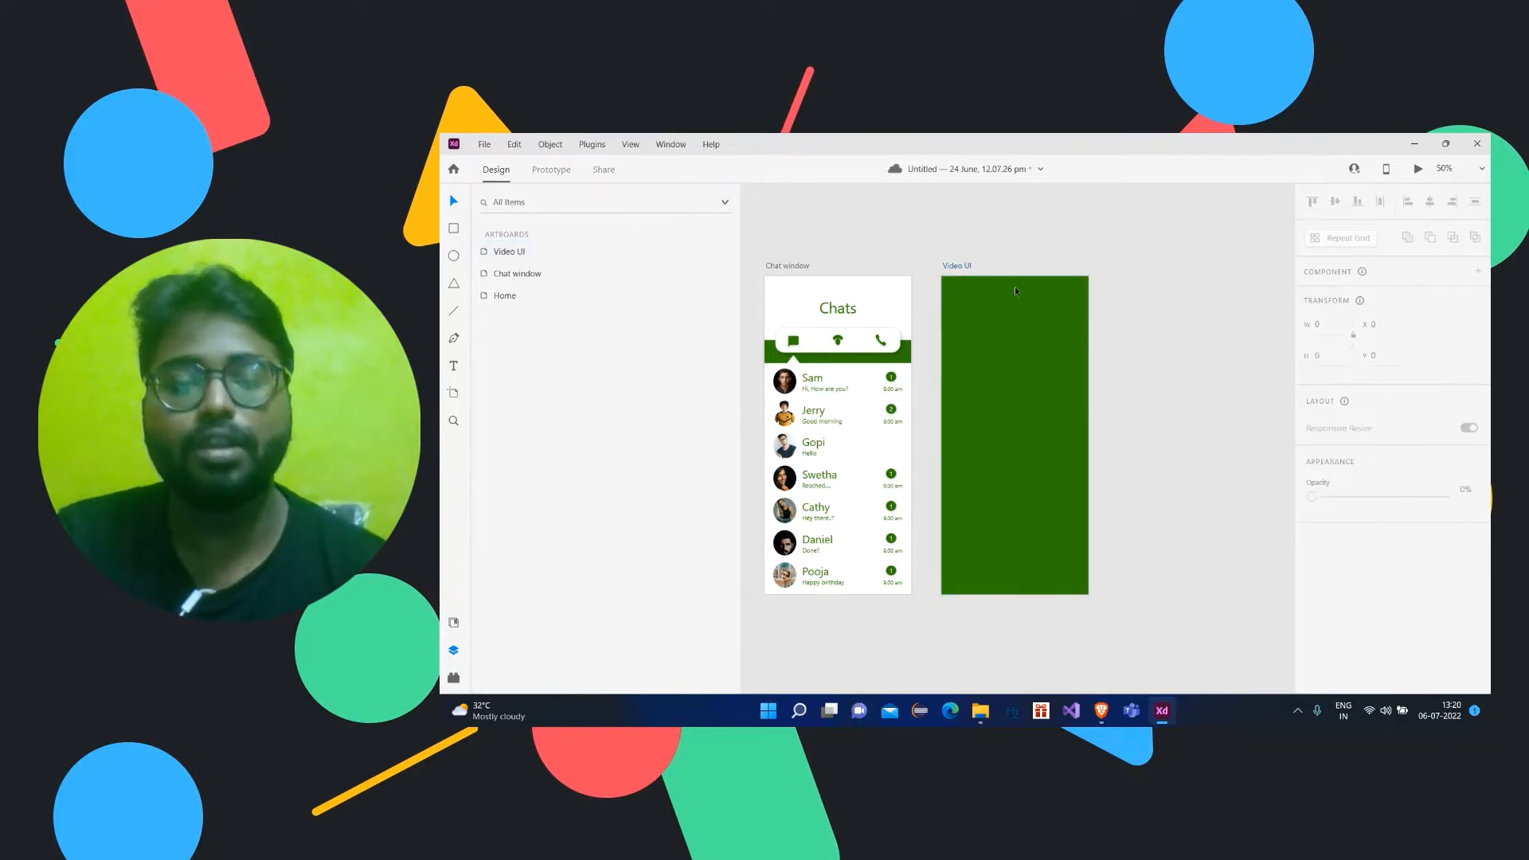
{"action": "left_click", "coordinate": [962, 267]}
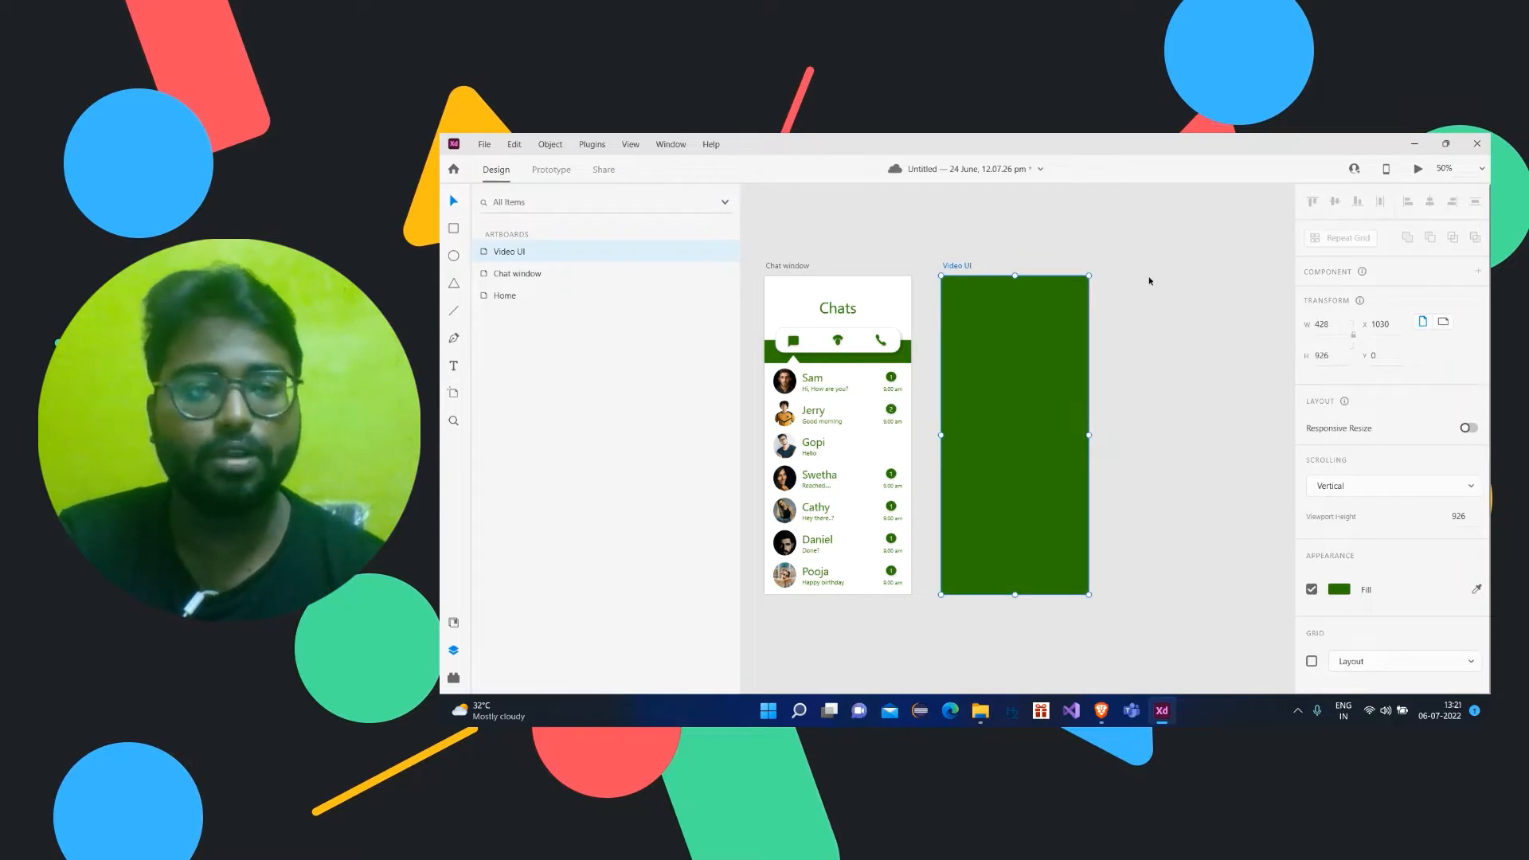
{"action": "left_click", "coordinate": [1157, 310]}
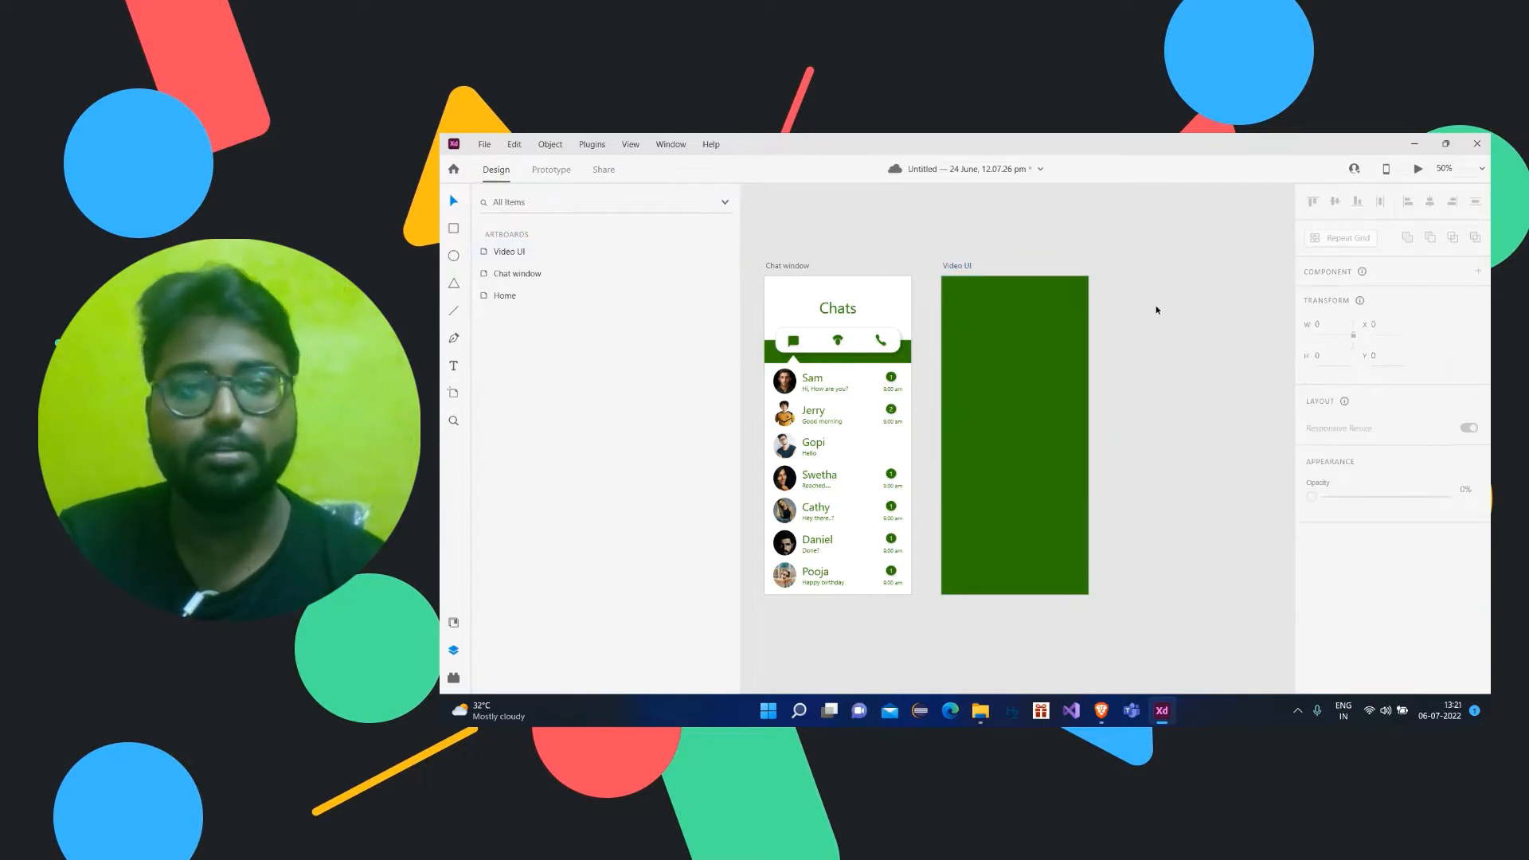
{"action": "left_click", "coordinate": [1005, 368]}
{"action": "left_click", "coordinate": [1193, 362]}
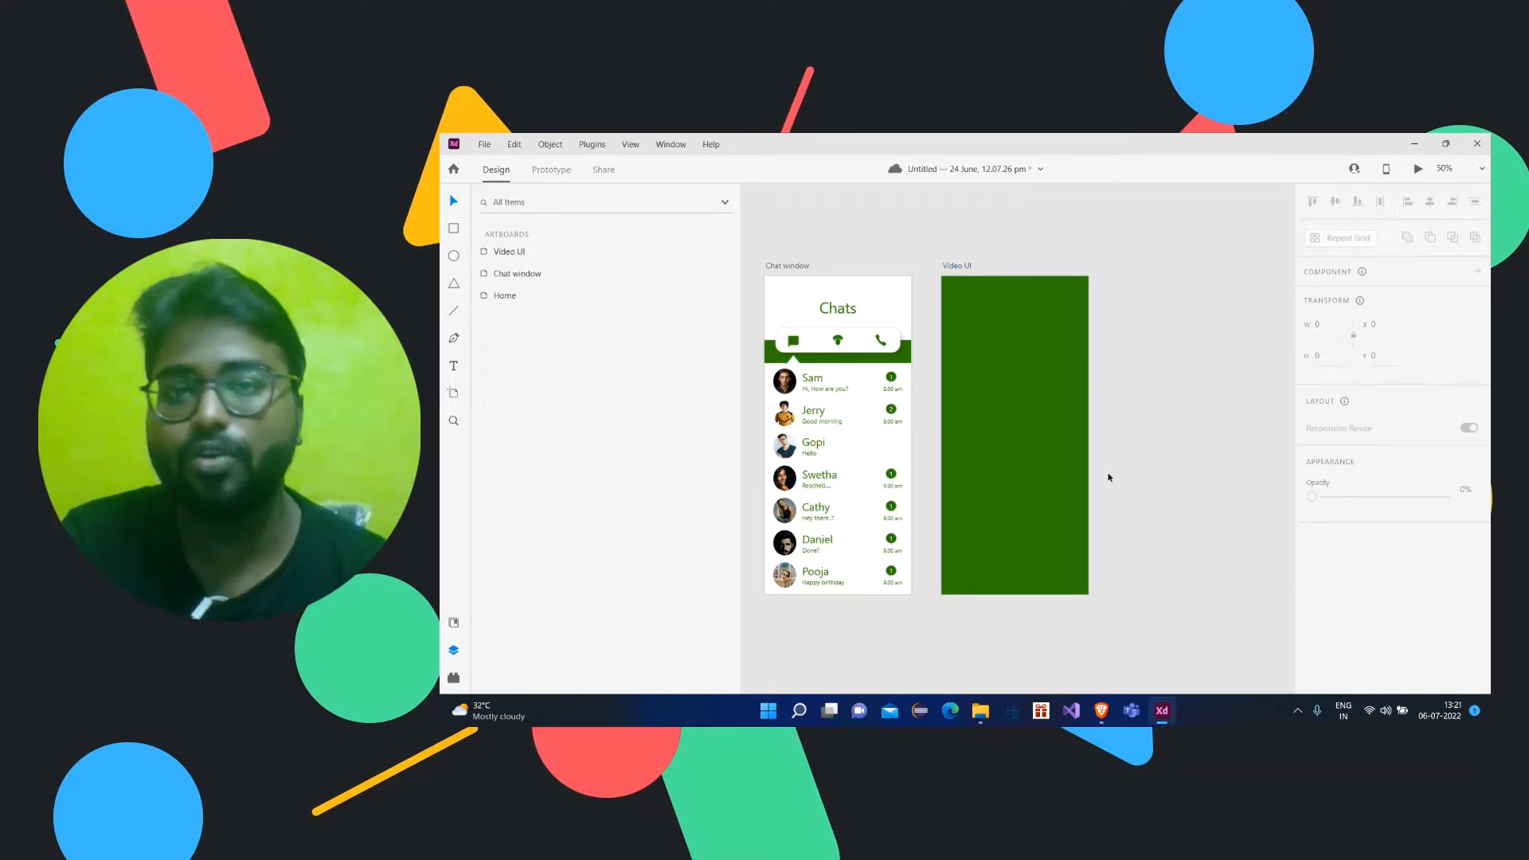
{"action": "scroll", "coordinate": [1107, 473], "scroll_direction": "up", "scroll_amount": 1}
{"action": "left_click", "coordinate": [1072, 465]}
{"action": "left_click", "coordinate": [1117, 430]}
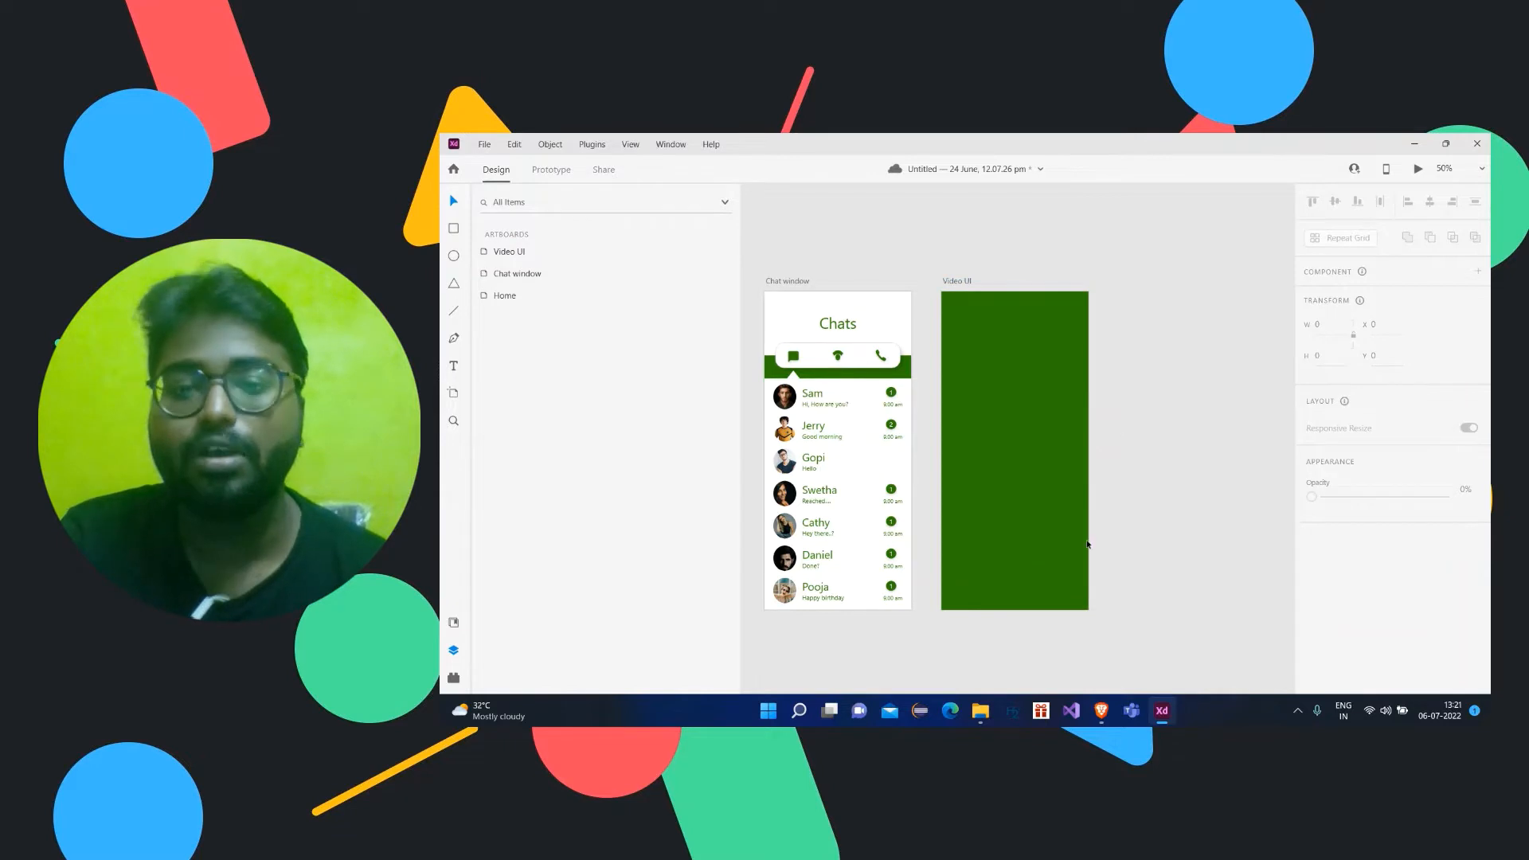
{"action": "left_click", "coordinate": [980, 711]}
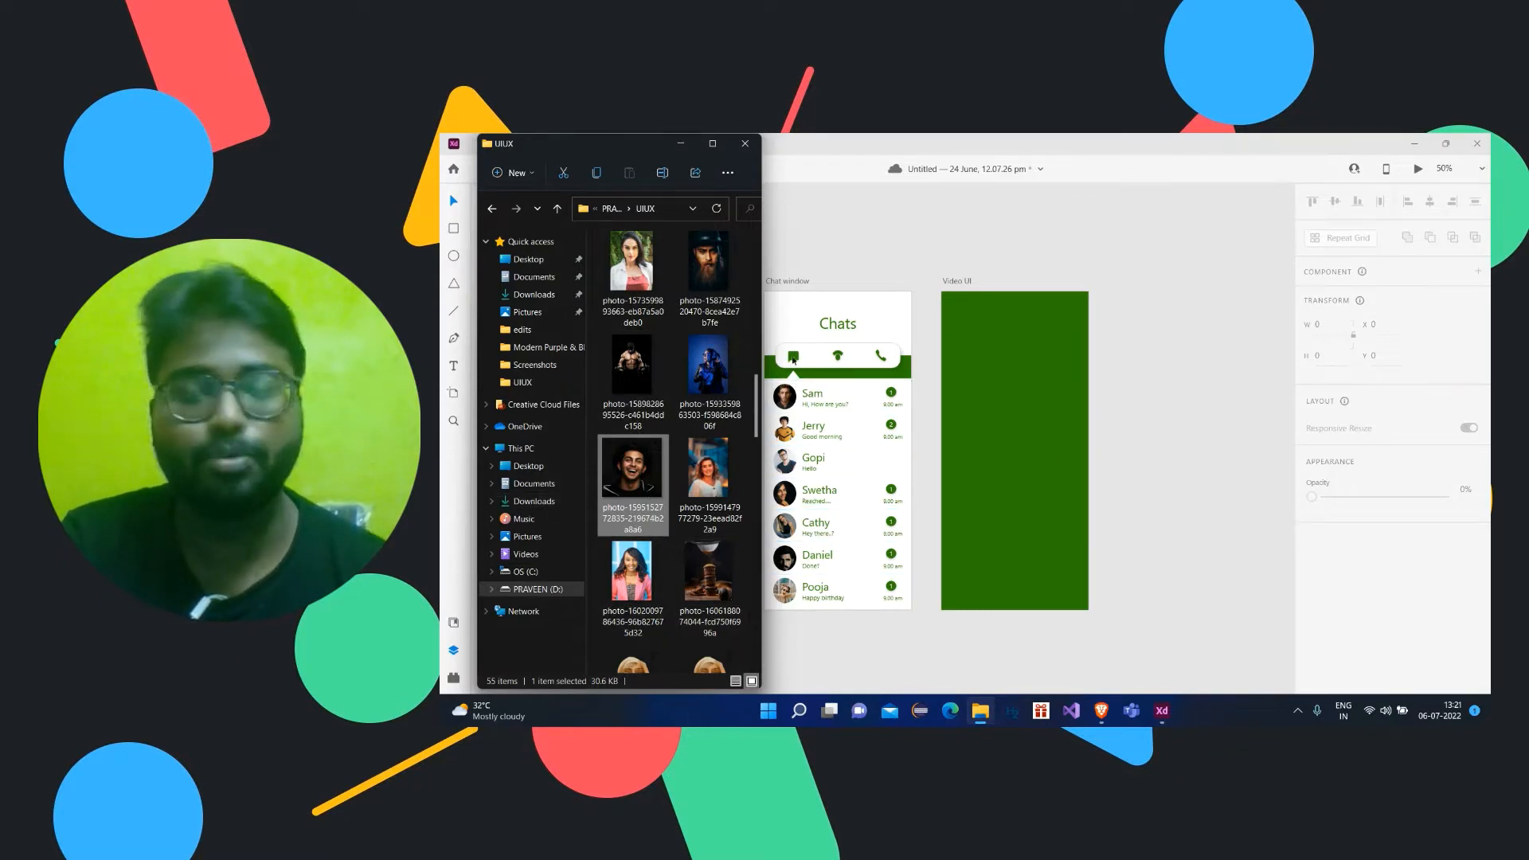
{"action": "left_click_drag", "start_coordinate": [707, 455], "coordinate": [1035, 411]}
{"action": "left_click", "coordinate": [1153, 355]}
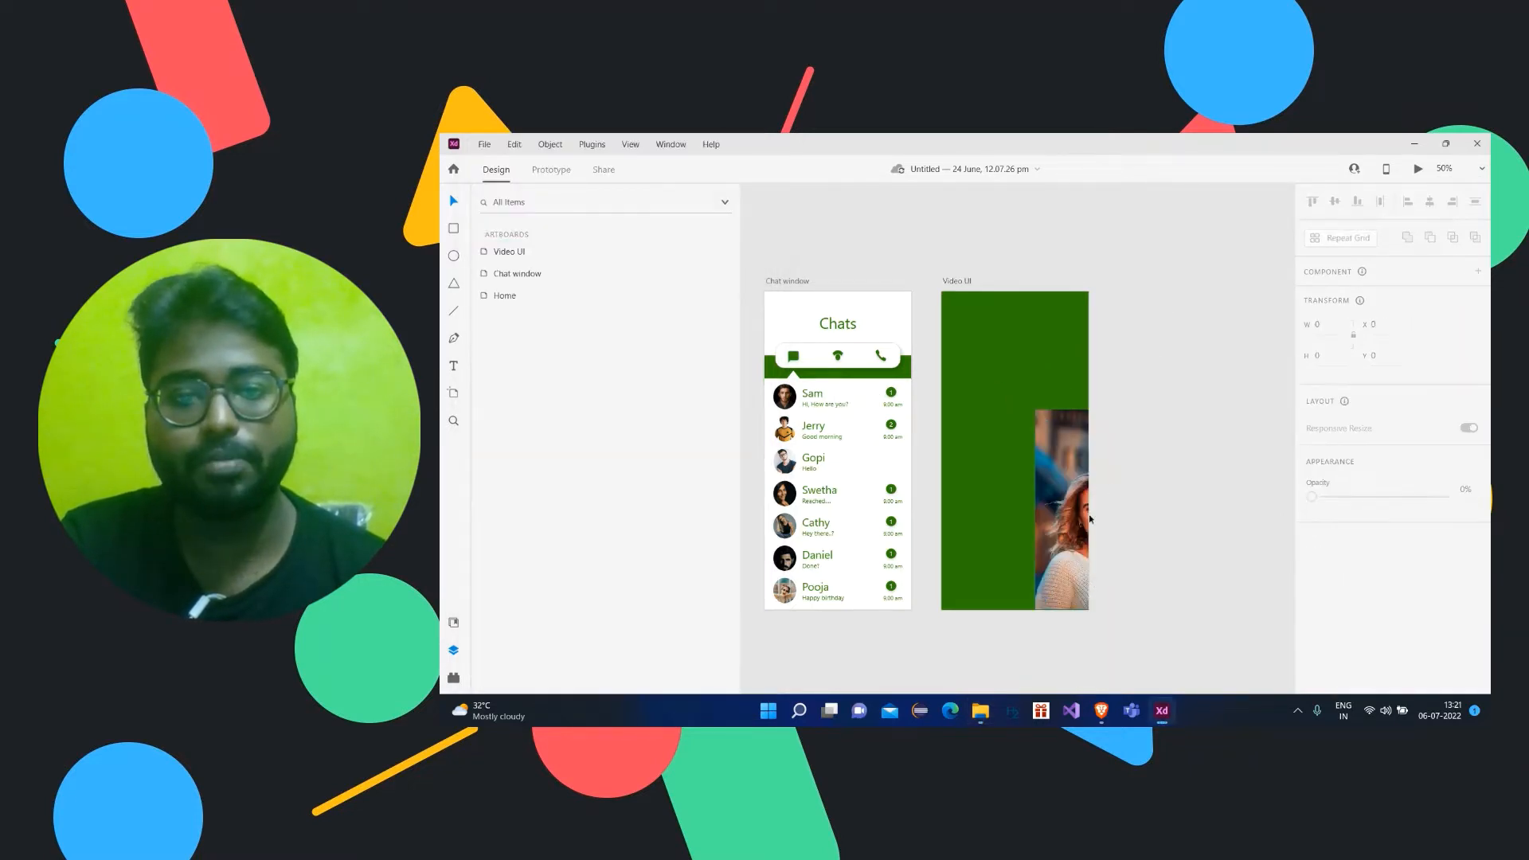
{"action": "left_click_drag", "start_coordinate": [1073, 519], "coordinate": [981, 398]}
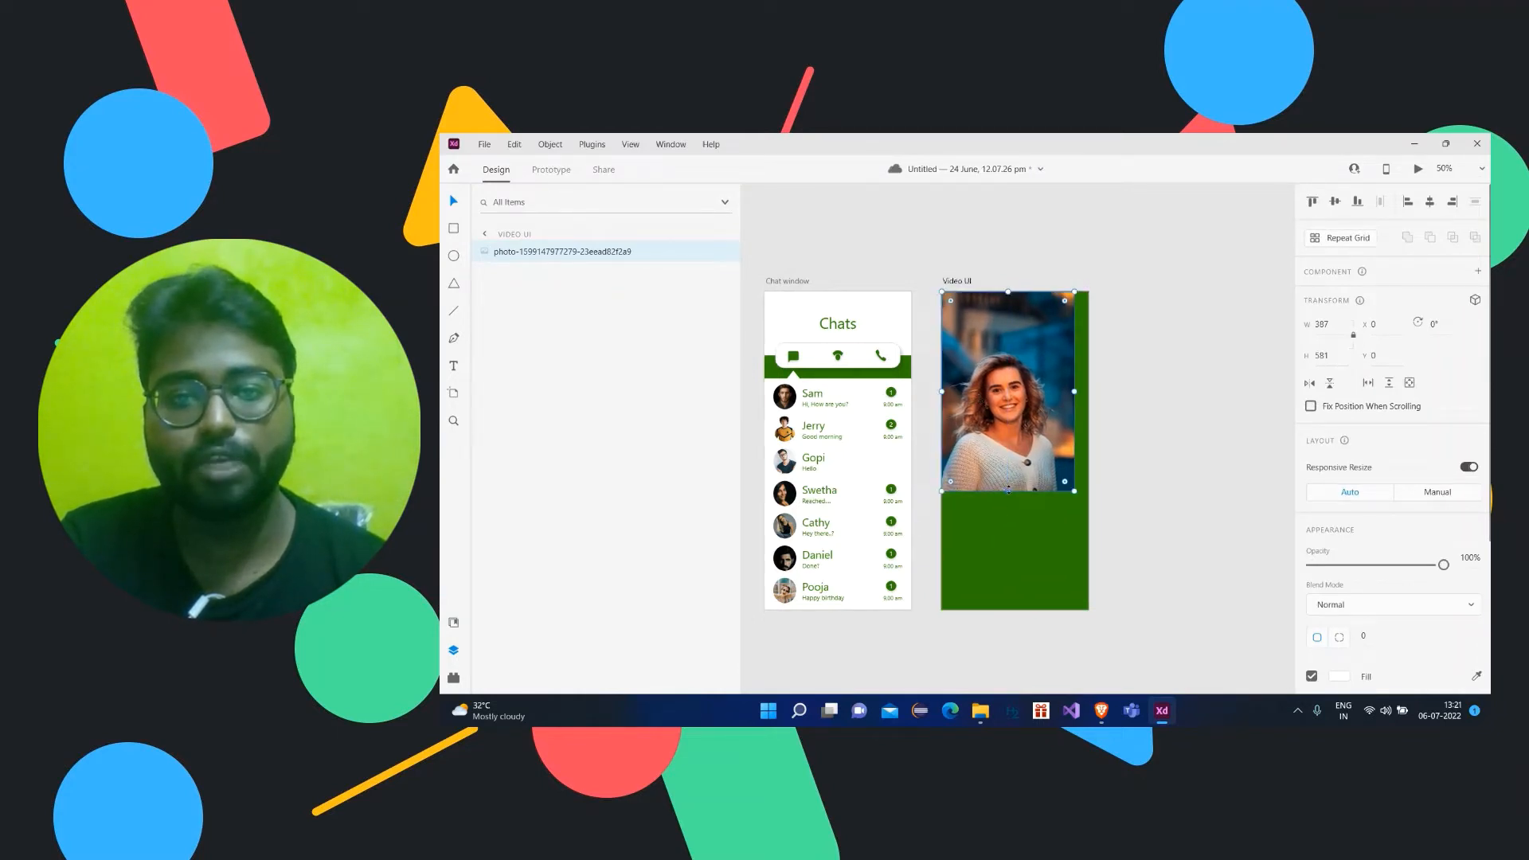
Step: Enlarge the portrait photo to about 852 by 1279 and position it at about X -212, Y -291, covering the Video UI artboard
{"action": "left_click_drag", "start_coordinate": [1009, 489], "coordinate": [1020, 678]}
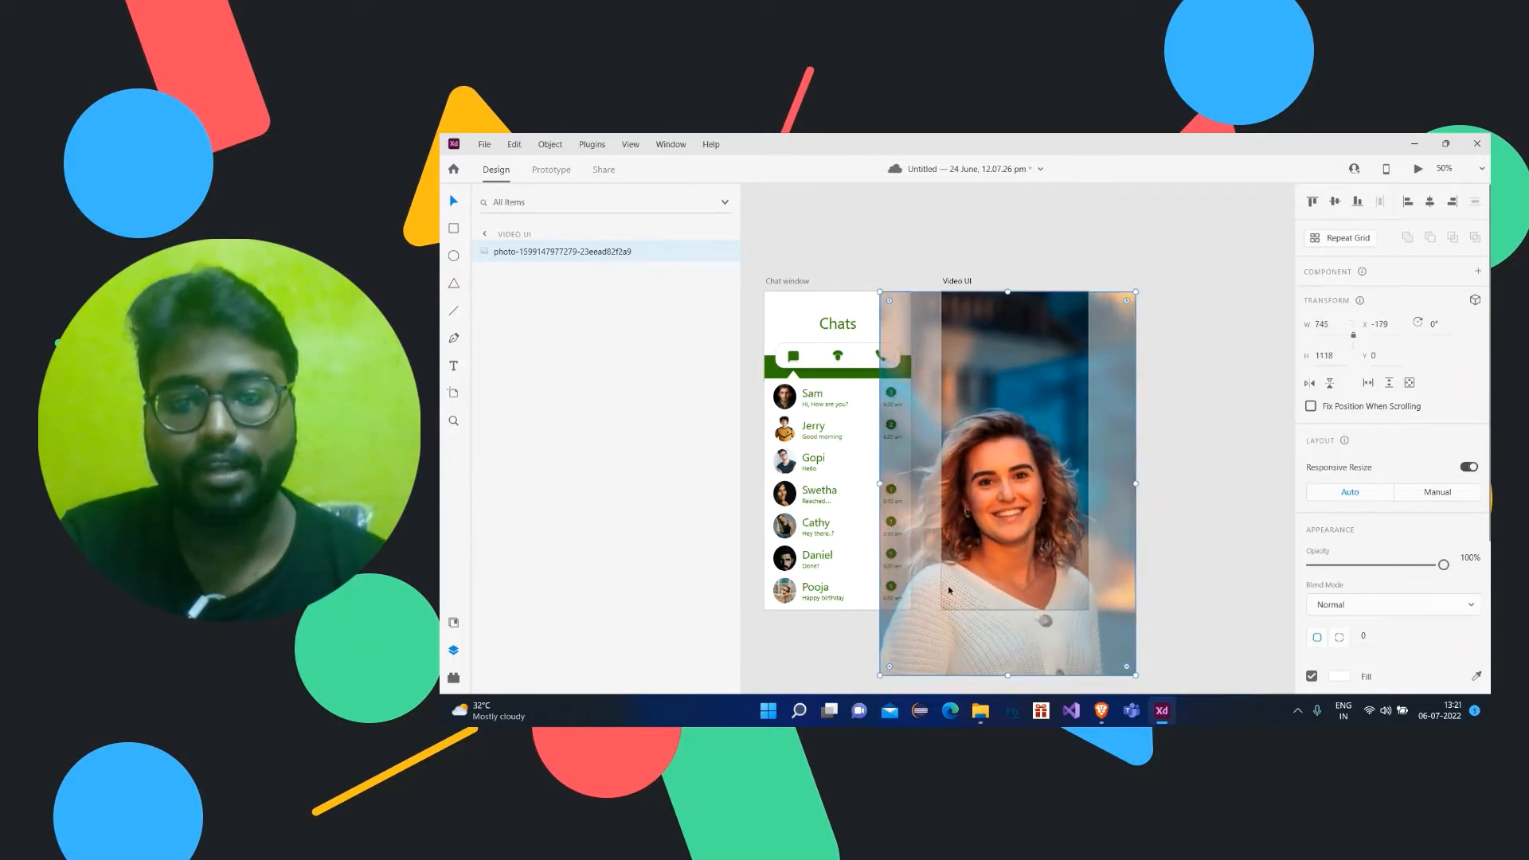
{"action": "left_click_drag", "start_coordinate": [1053, 455], "coordinate": [1051, 401]}
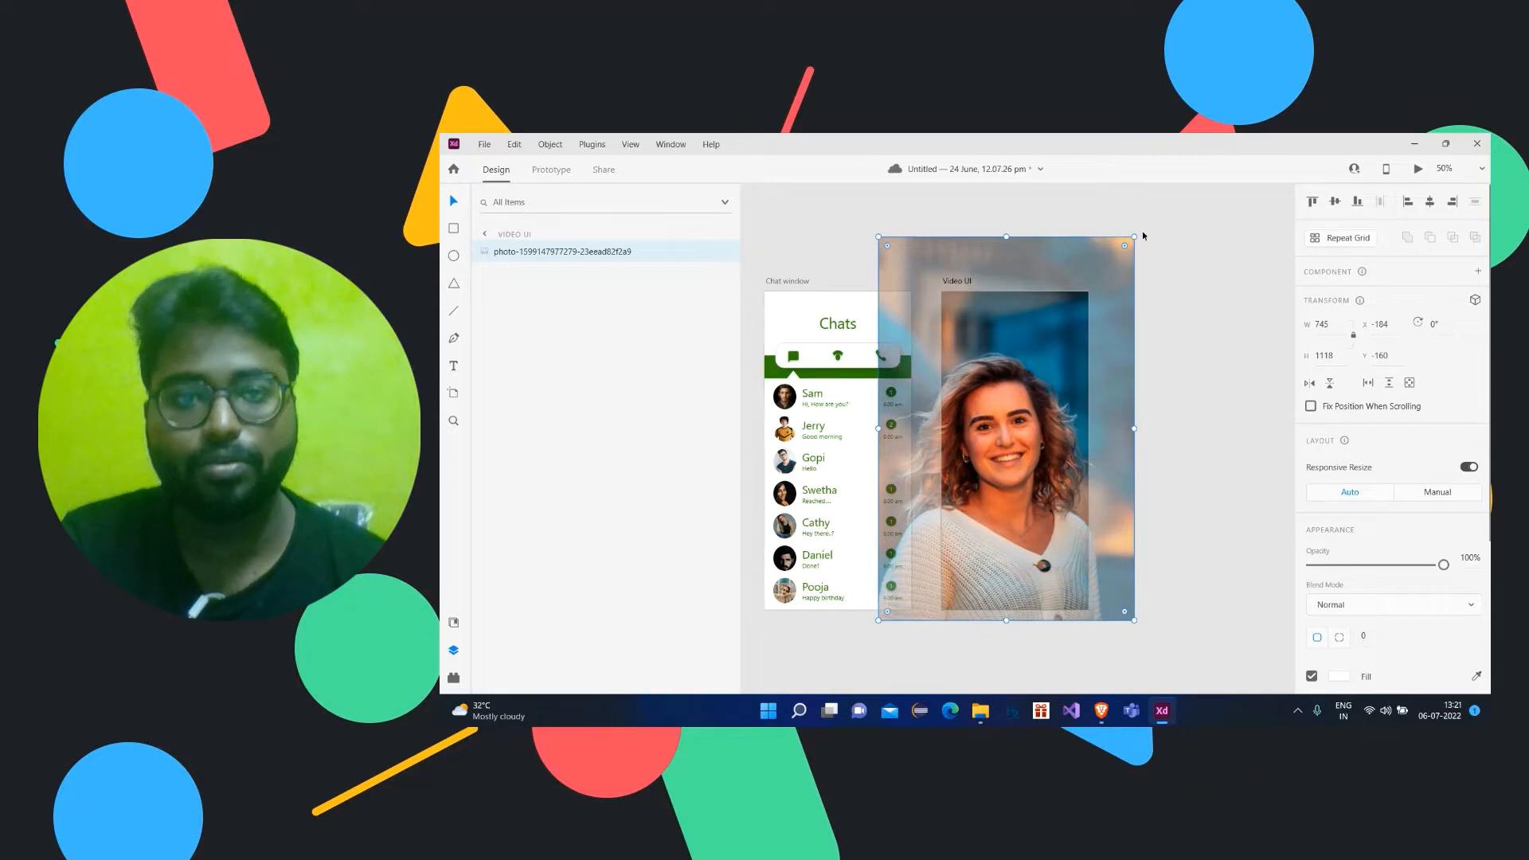
{"action": "left_click_drag", "start_coordinate": [1135, 237], "coordinate": [1171, 192]}
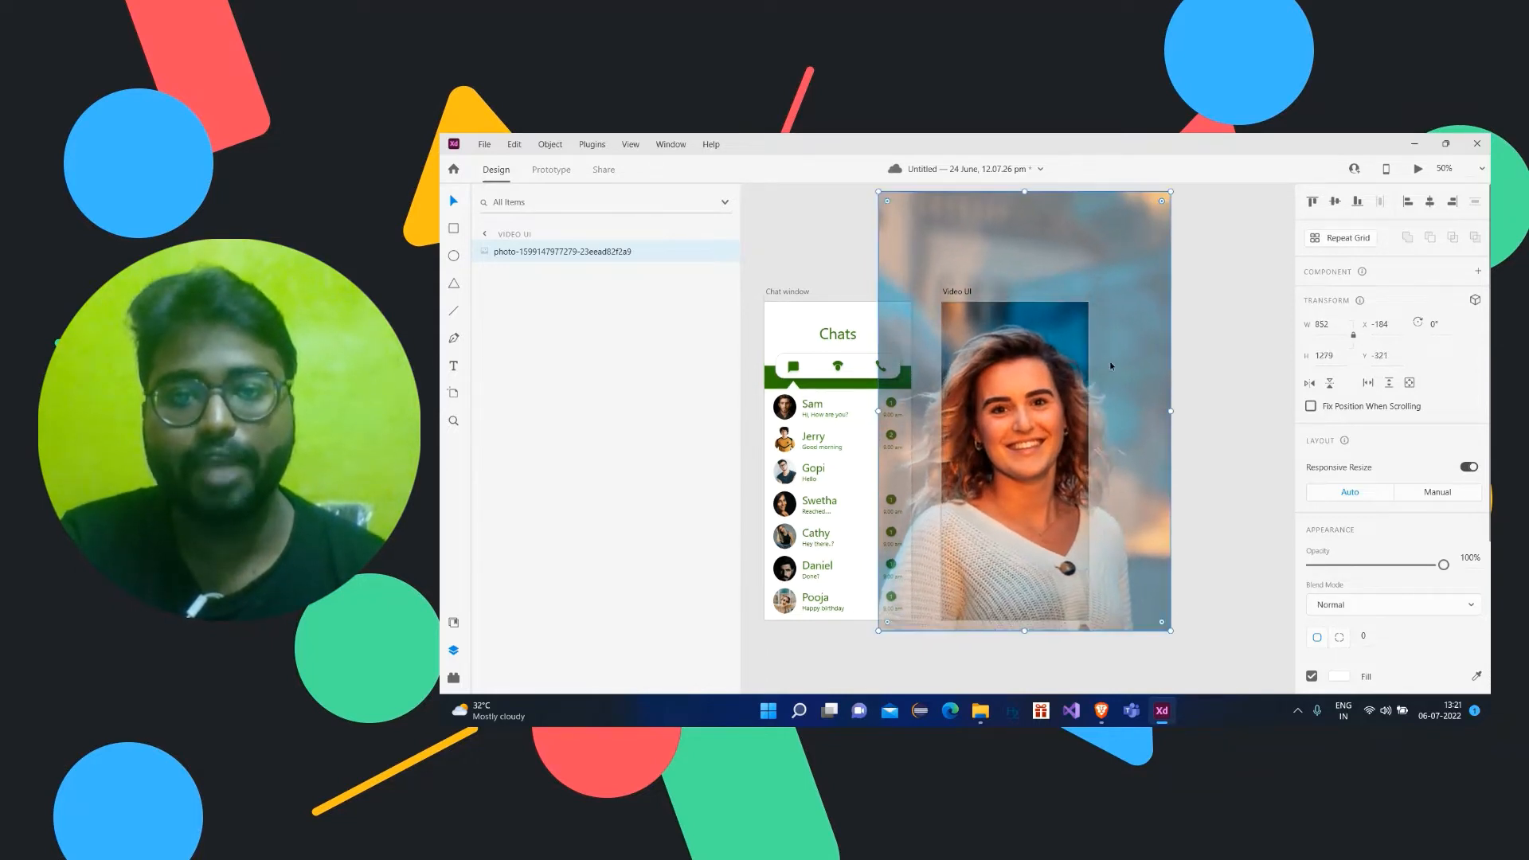
{"action": "left_click_drag", "start_coordinate": [1110, 365], "coordinate": [1102, 375]}
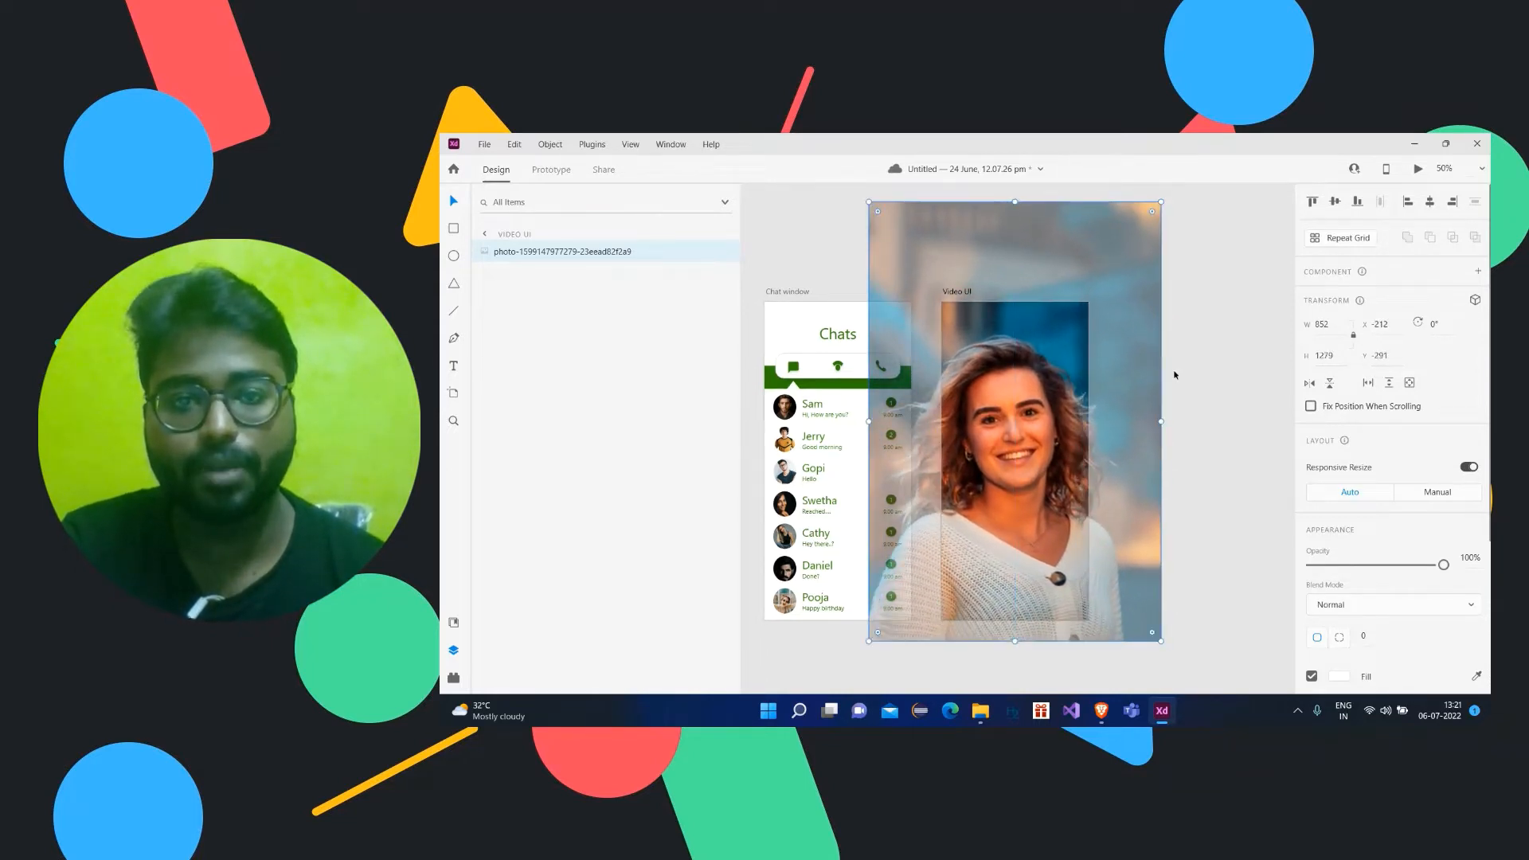
Step: Scale the portrait image down slightly inside its frame and centre it horizontally so it still fills the Video UI artboard
{"action": "left_click", "coordinate": [1201, 362]}
{"action": "double_click", "coordinate": [1054, 434]}
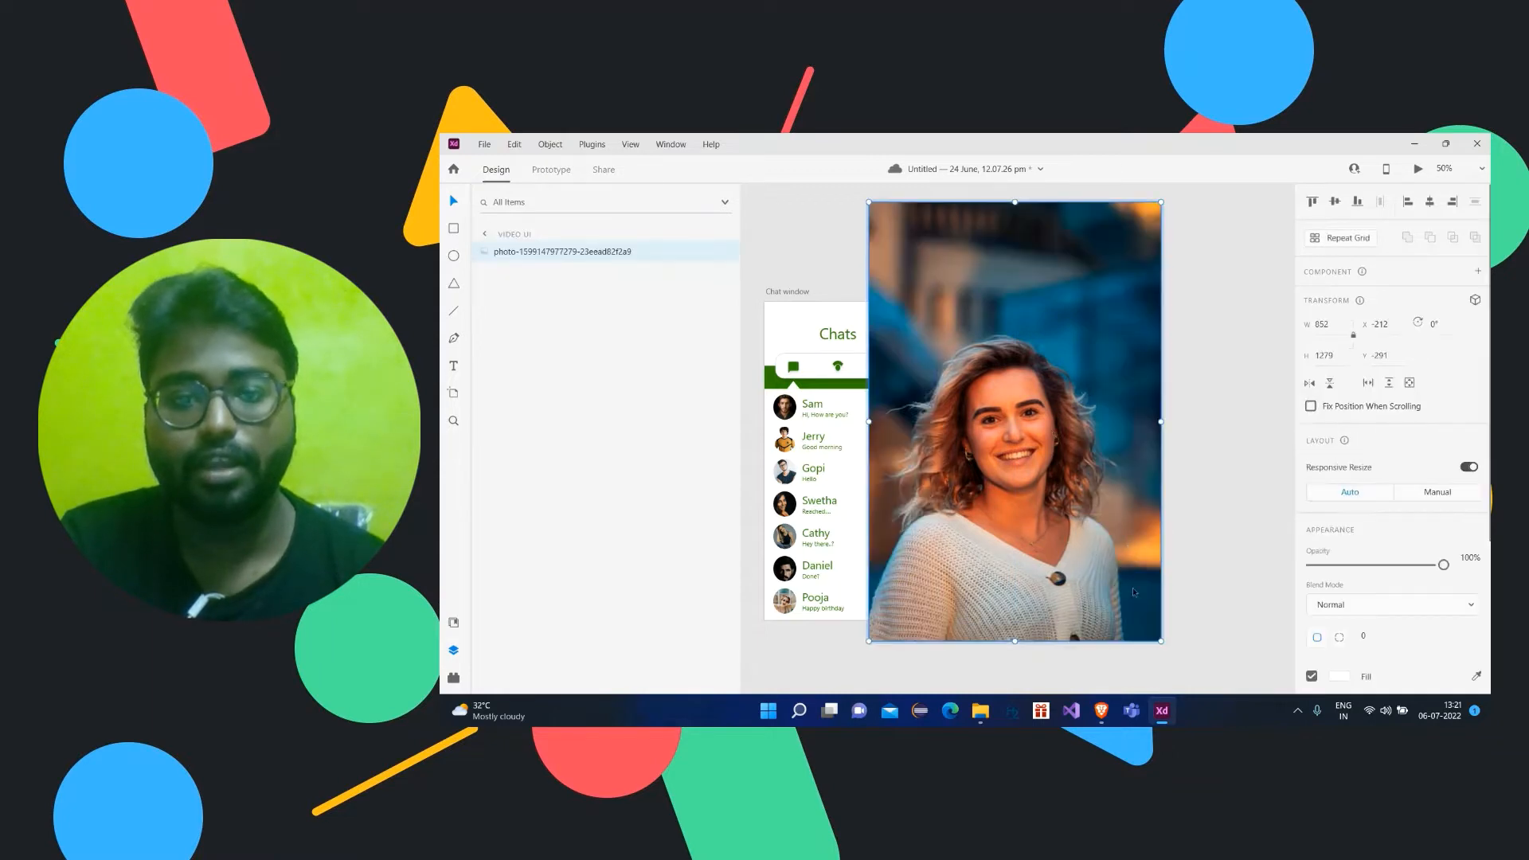
{"action": "left_click_drag", "start_coordinate": [1160, 640], "coordinate": [1159, 638]}
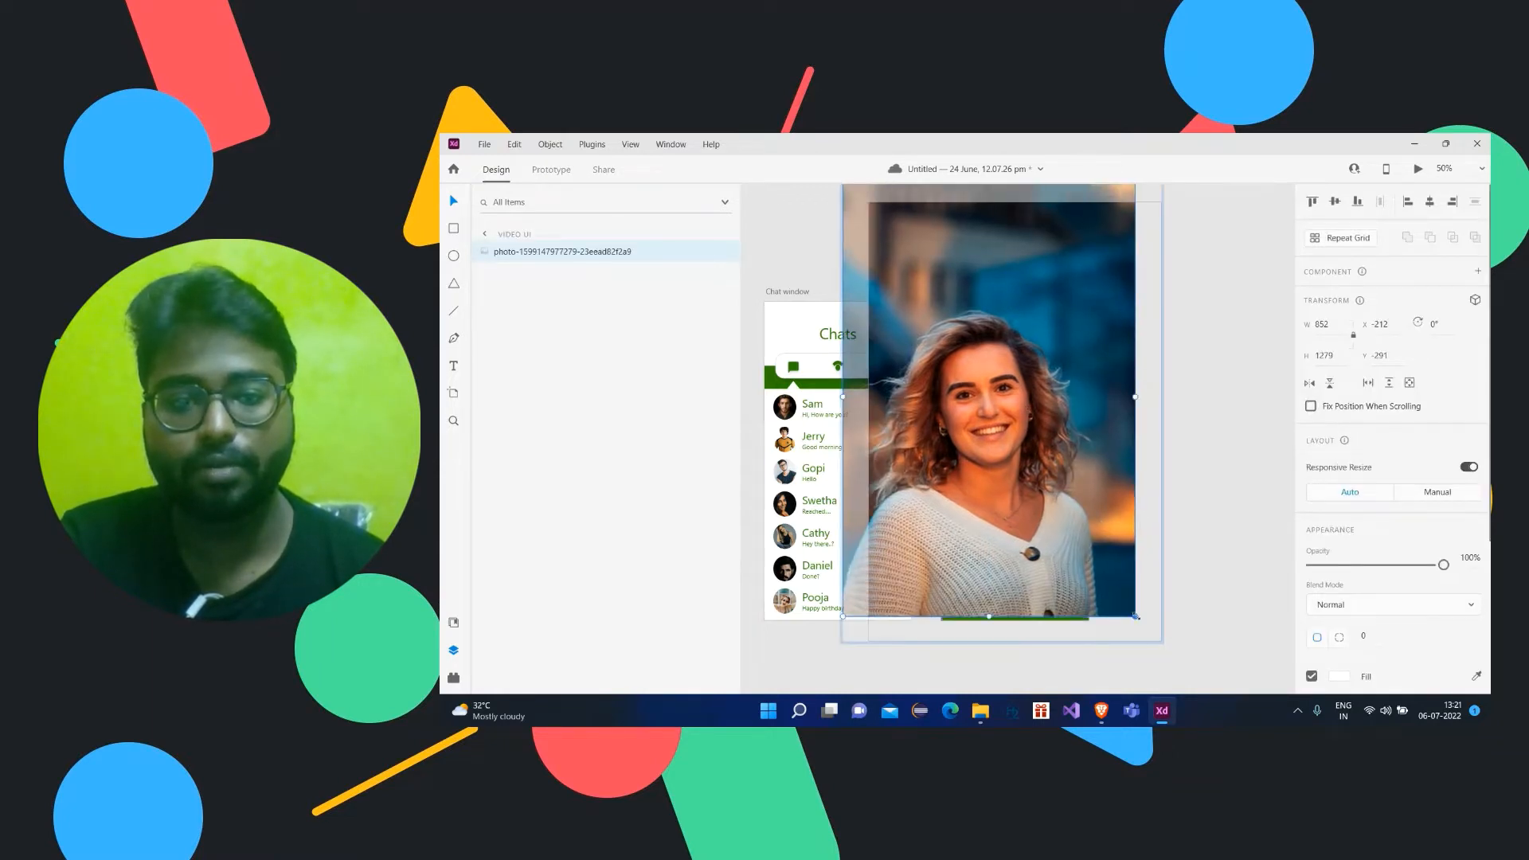
{"action": "left_click_drag", "start_coordinate": [1137, 617], "coordinate": [1096, 558]}
{"action": "left_click_drag", "start_coordinate": [1057, 501], "coordinate": [1101, 574]}
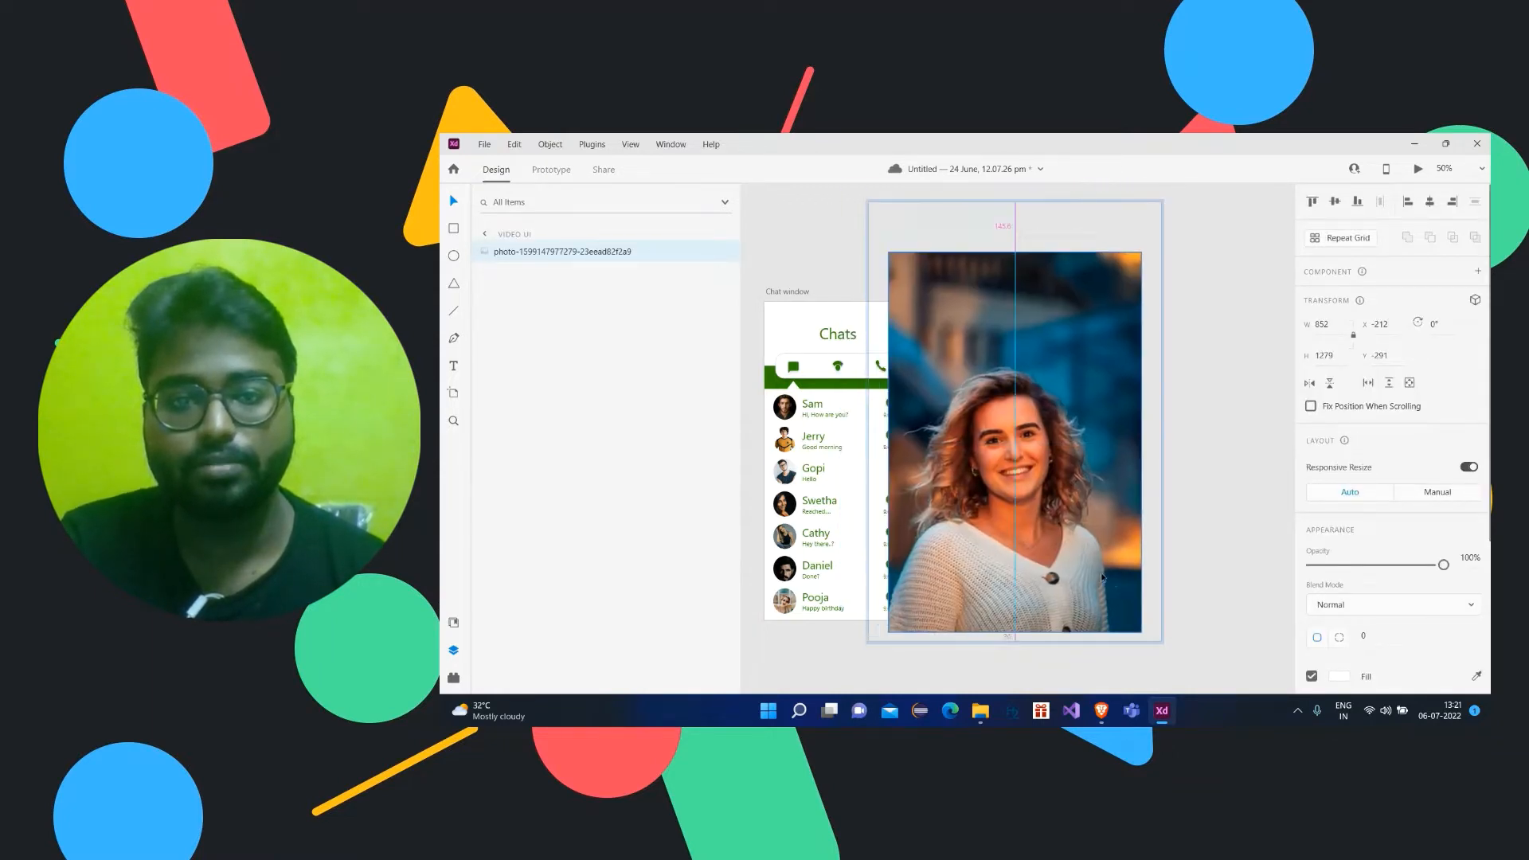
{"action": "left_click", "coordinate": [1225, 481]}
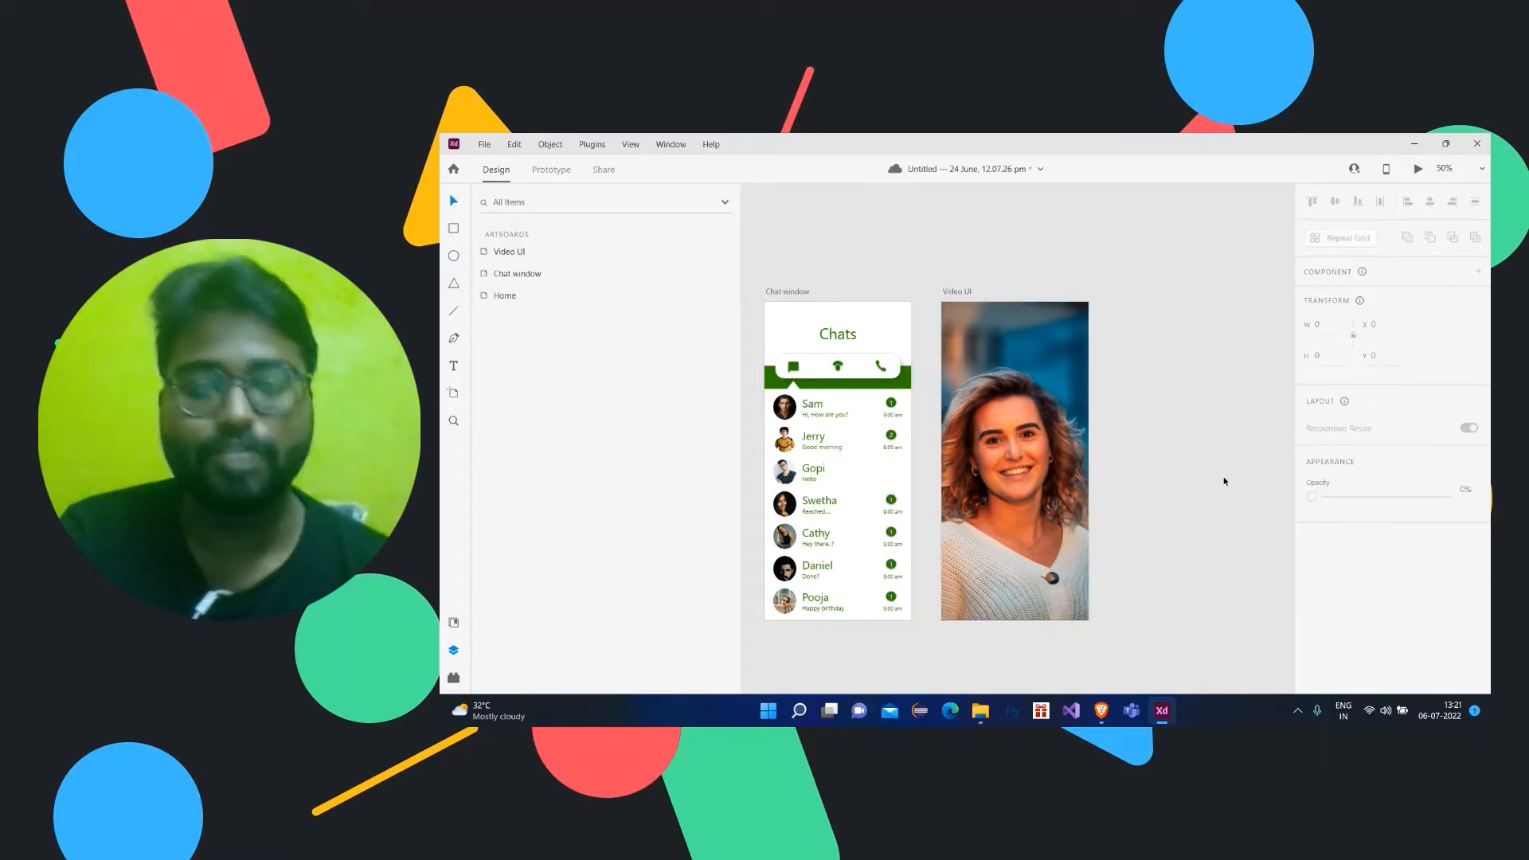
{"action": "scroll", "coordinate": [1225, 481], "scroll_direction": "down", "scroll_amount": 1}
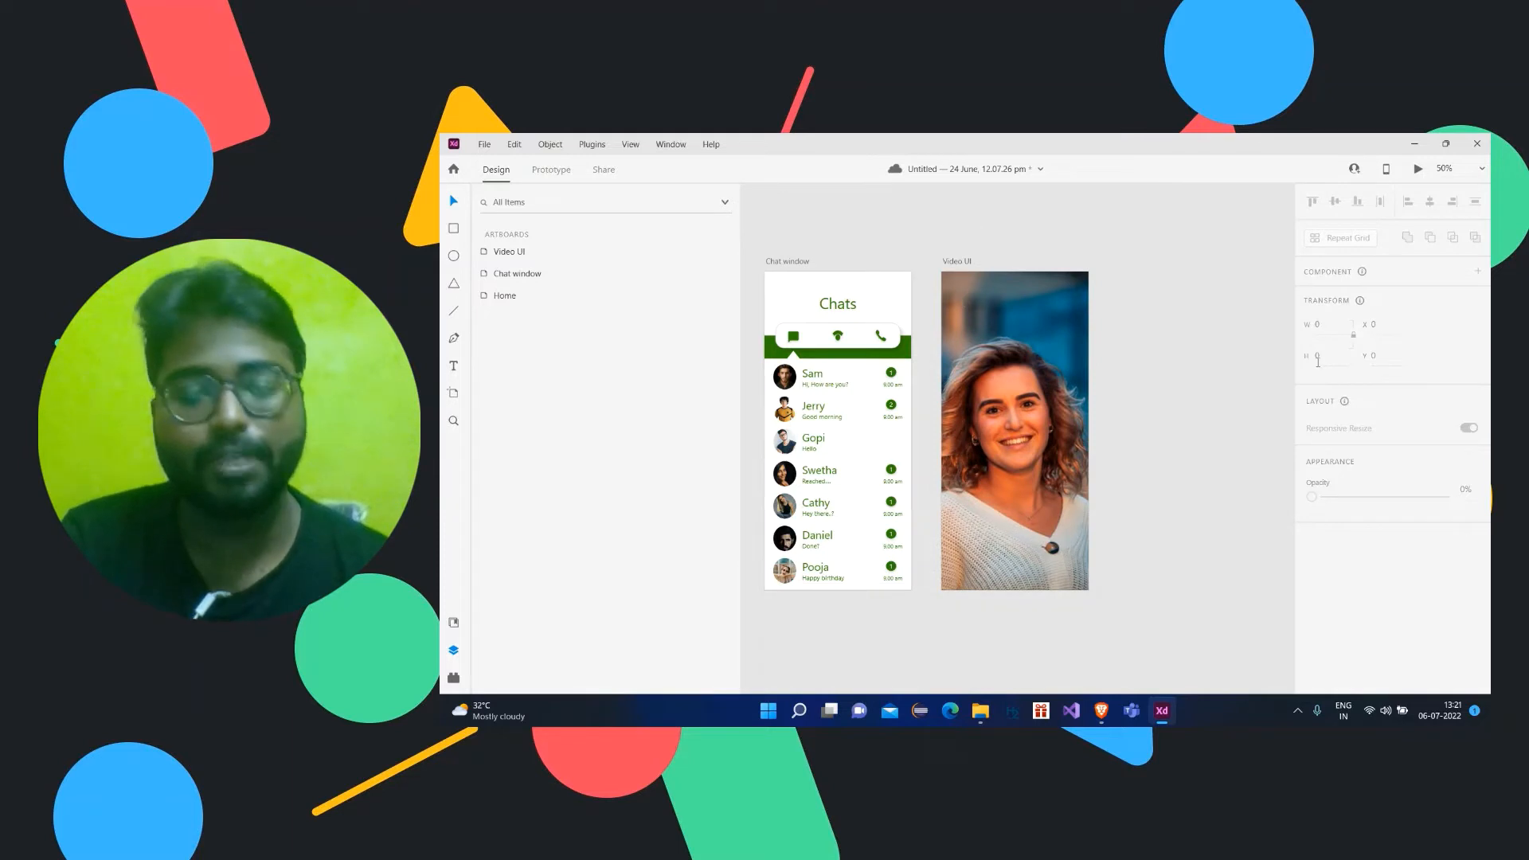
{"action": "left_click", "coordinate": [1081, 435]}
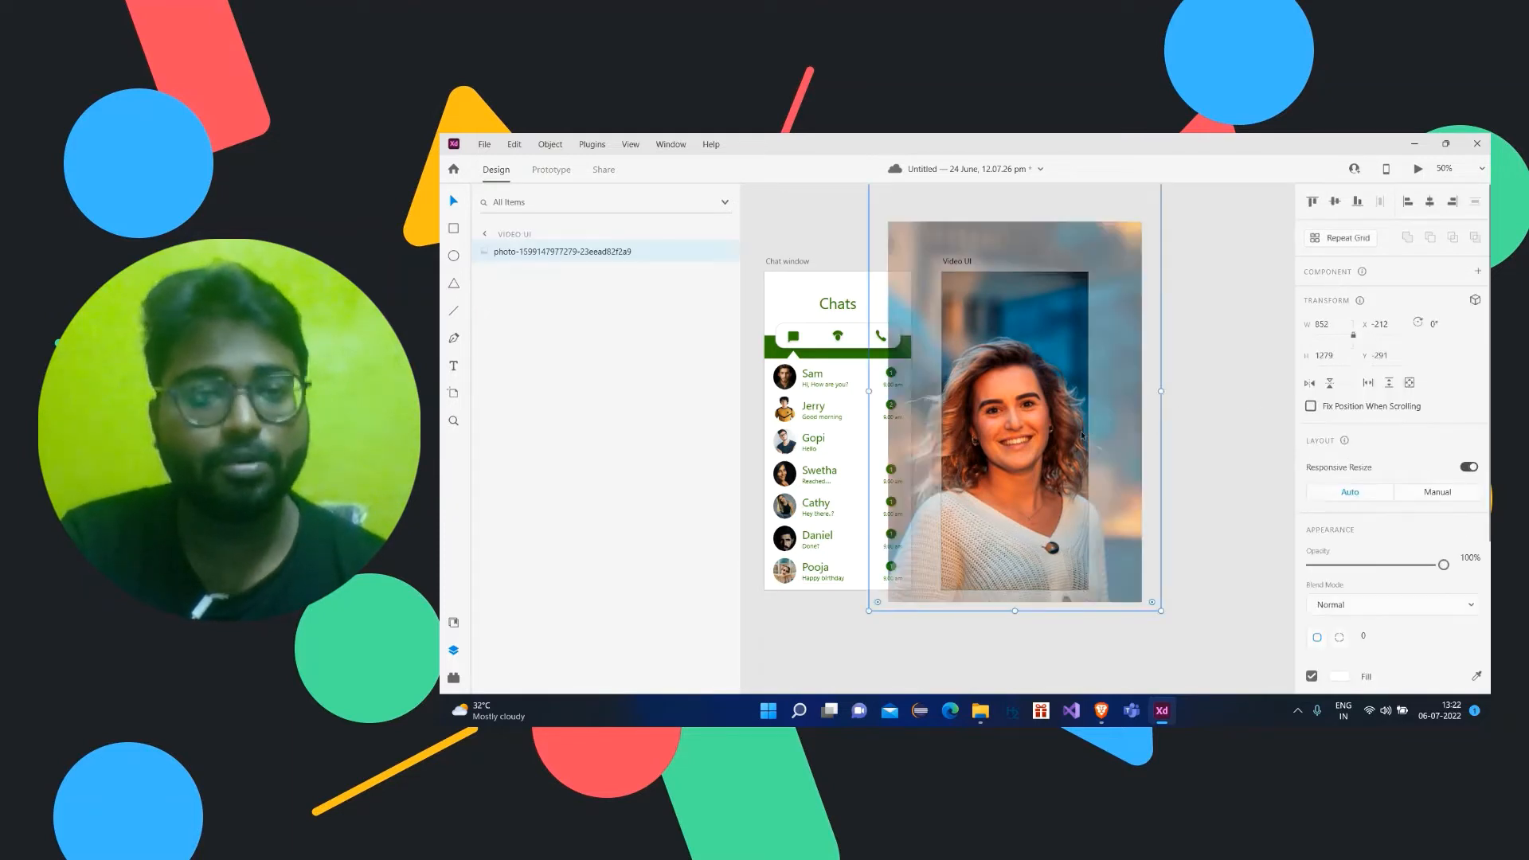
{"action": "left_click", "coordinate": [1256, 335]}
{"action": "left_click", "coordinate": [965, 263]}
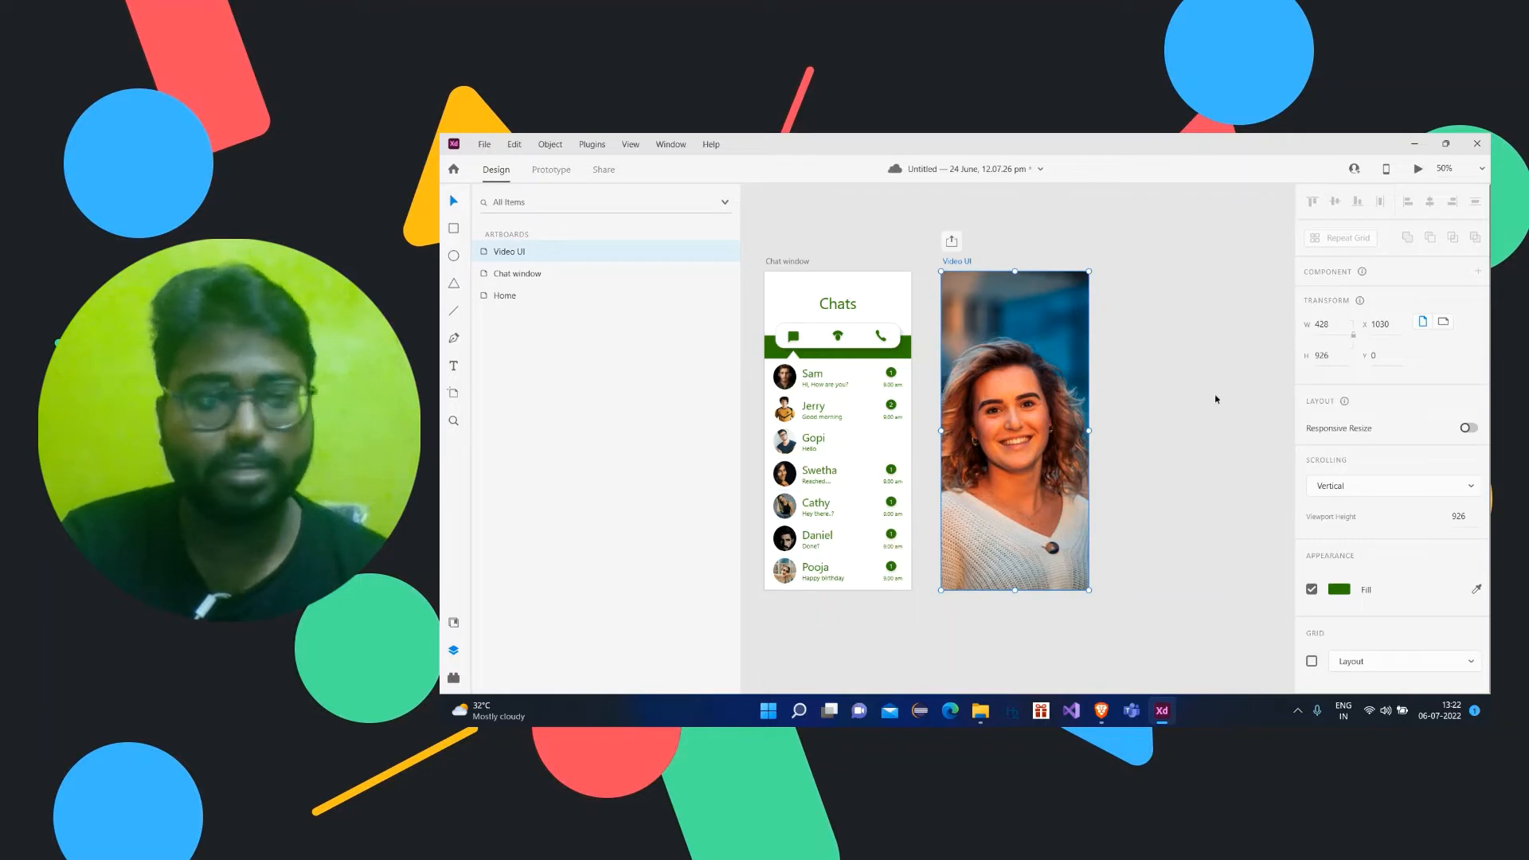
{"action": "left_click", "coordinate": [1246, 485]}
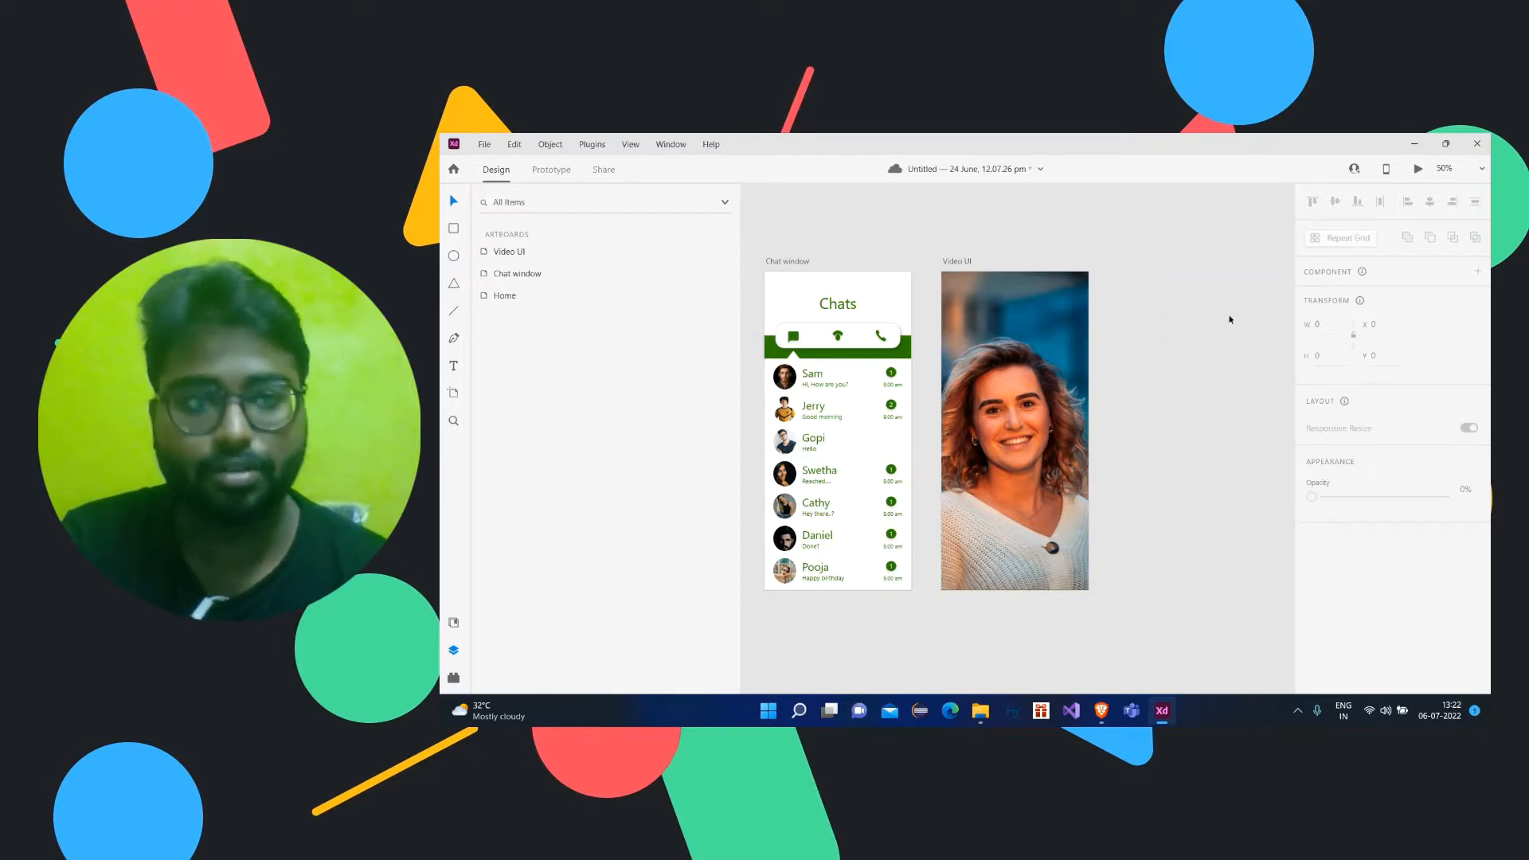
Step: Draw a rectangle about 428 by 248 across the lower end of the Video UI artboard and set its corner radius to 30
{"action": "key", "text": "r"}
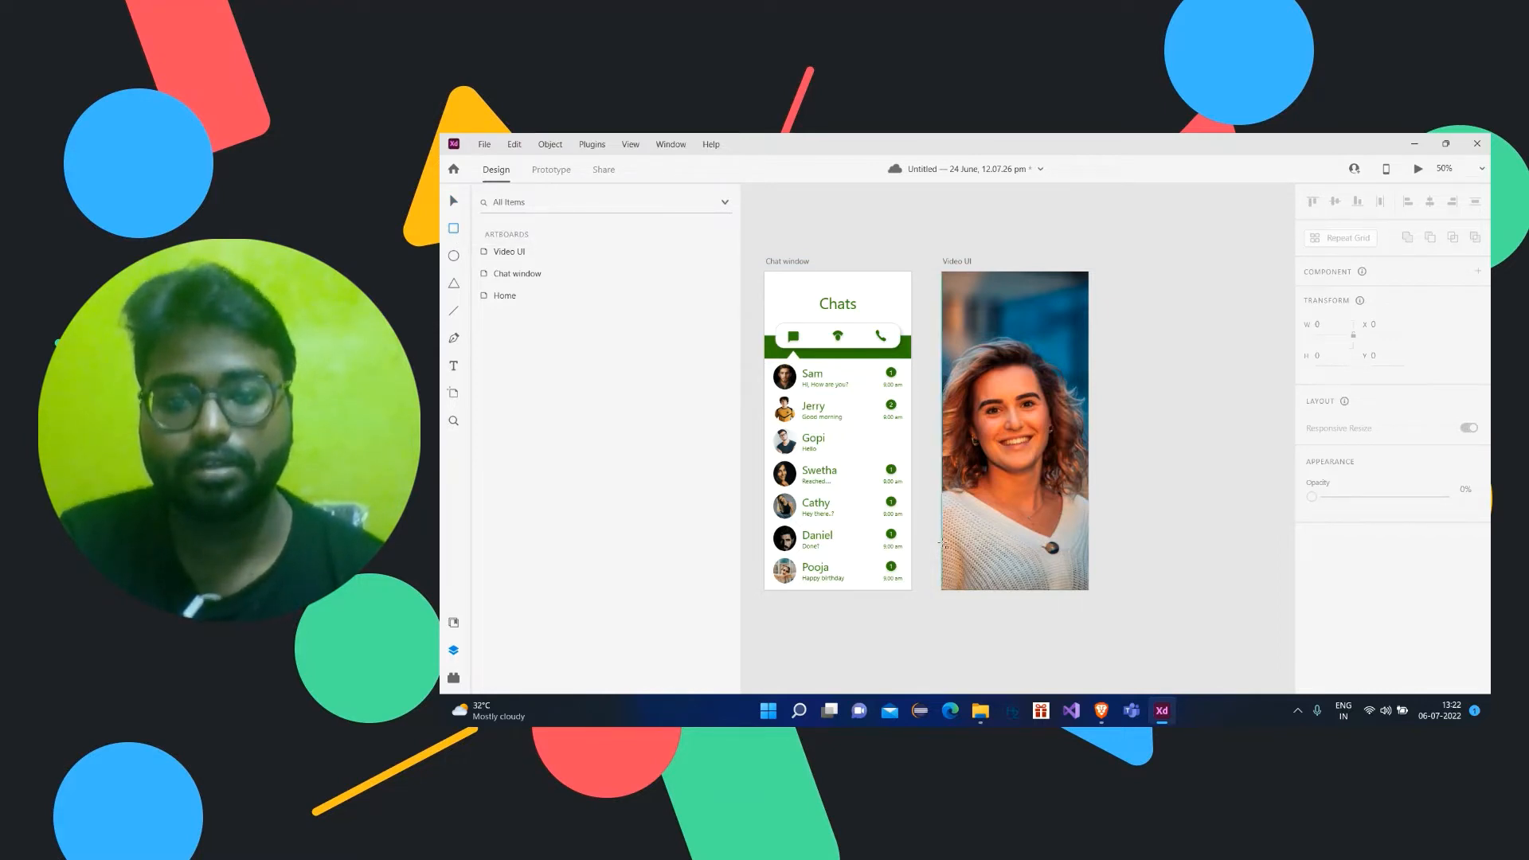
{"action": "mouse_move", "coordinate": [942, 543]}
{"action": "left_mouse_down"}
{"action": "mouse_move", "coordinate": [1087, 578]}
{"action": "mouse_move", "coordinate": [1088, 628]}
{"action": "left_mouse_up"}
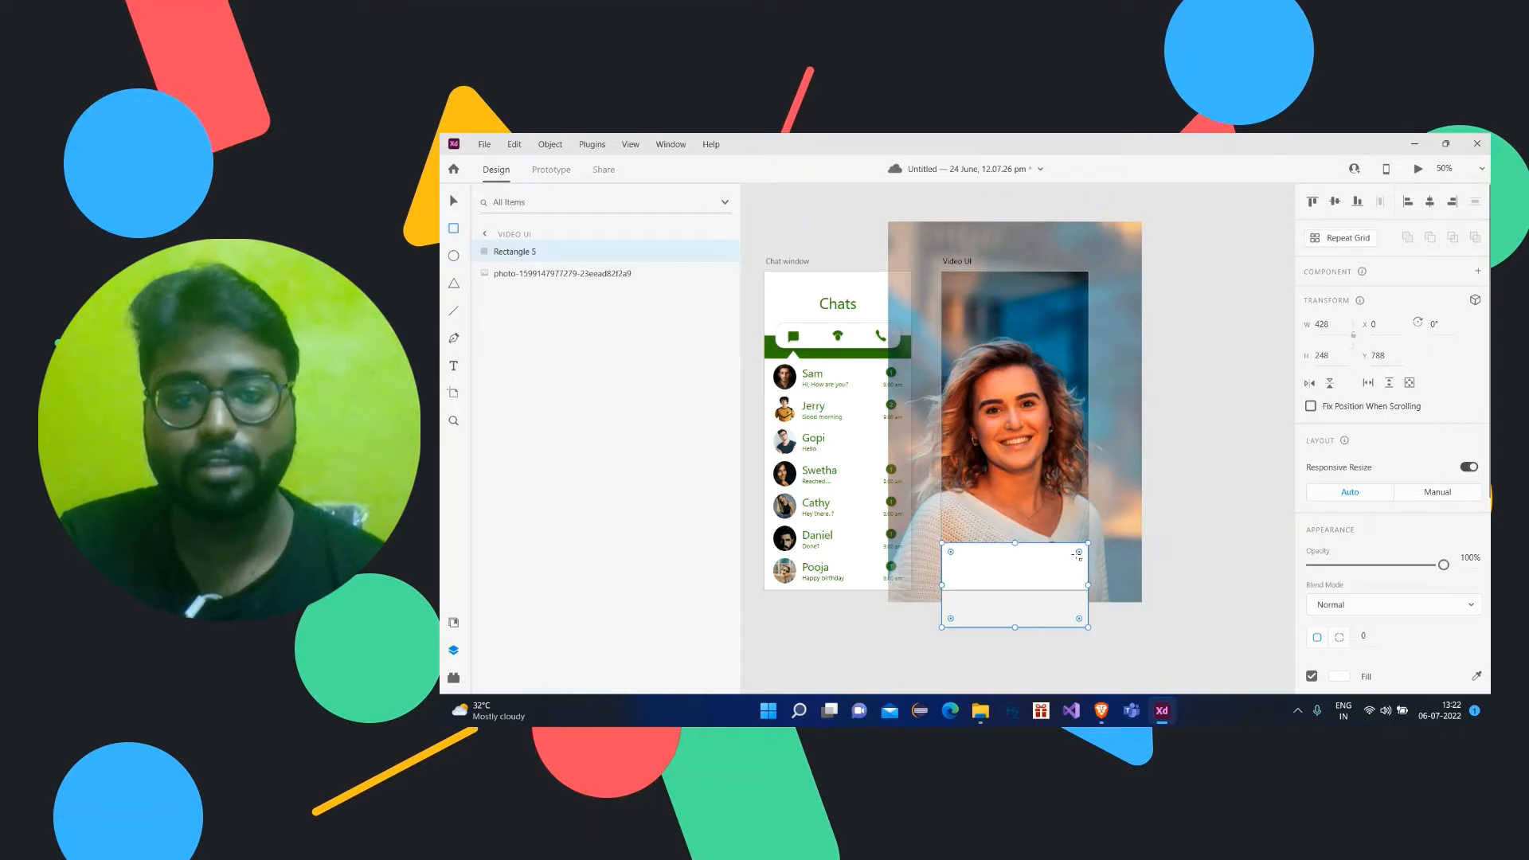
{"action": "left_click_drag", "start_coordinate": [1081, 556], "coordinate": [1088, 550]}
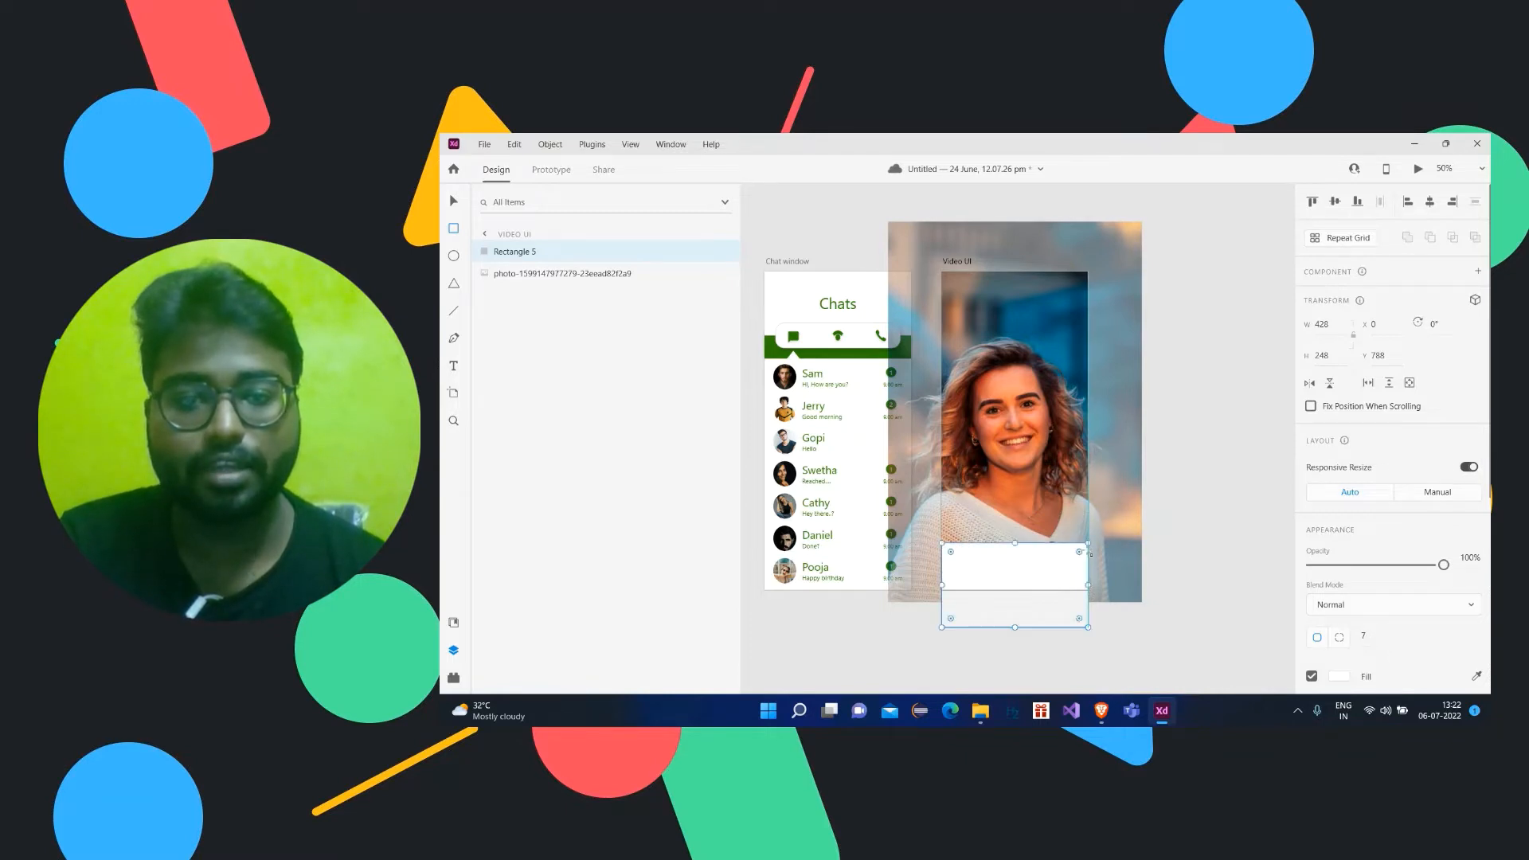
{"action": "scroll", "coordinate": [1372, 589], "scroll_direction": "down", "scroll_amount": 1}
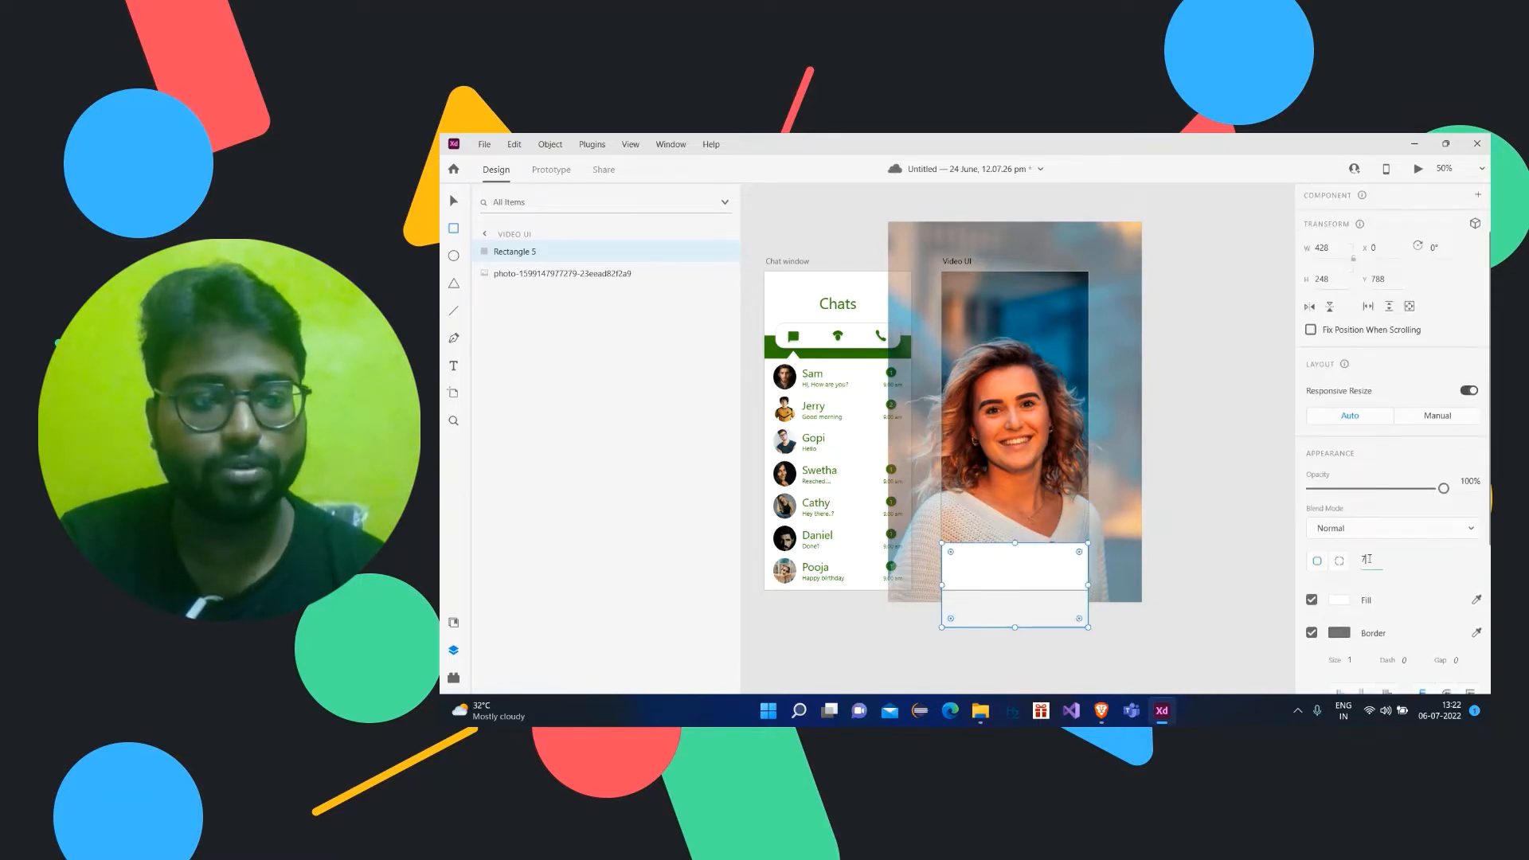
{"action": "left_click", "coordinate": [1364, 560]}
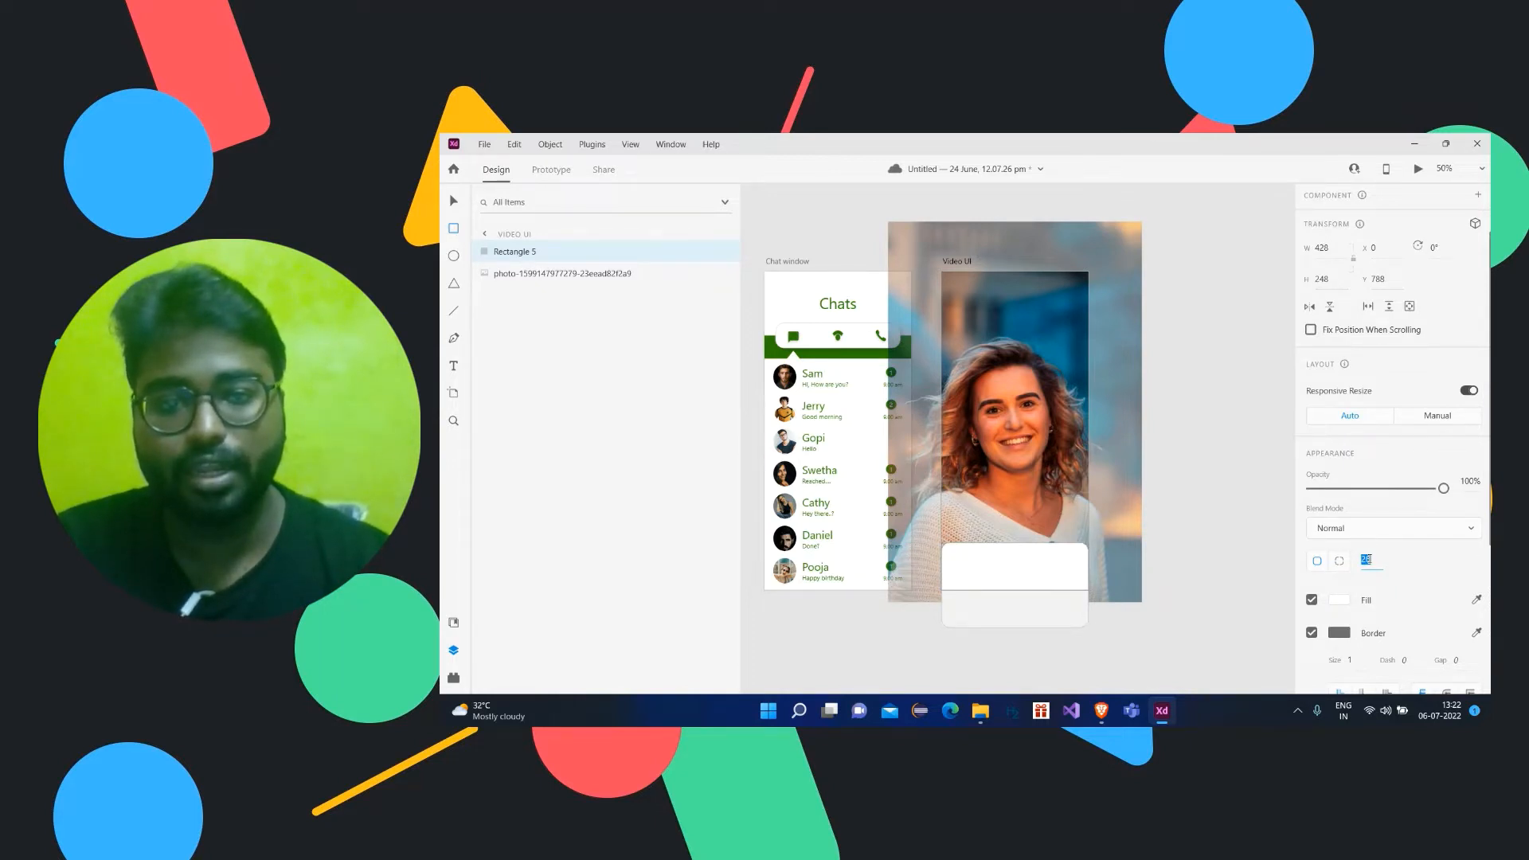
{"action": "key", "text": "Return"}
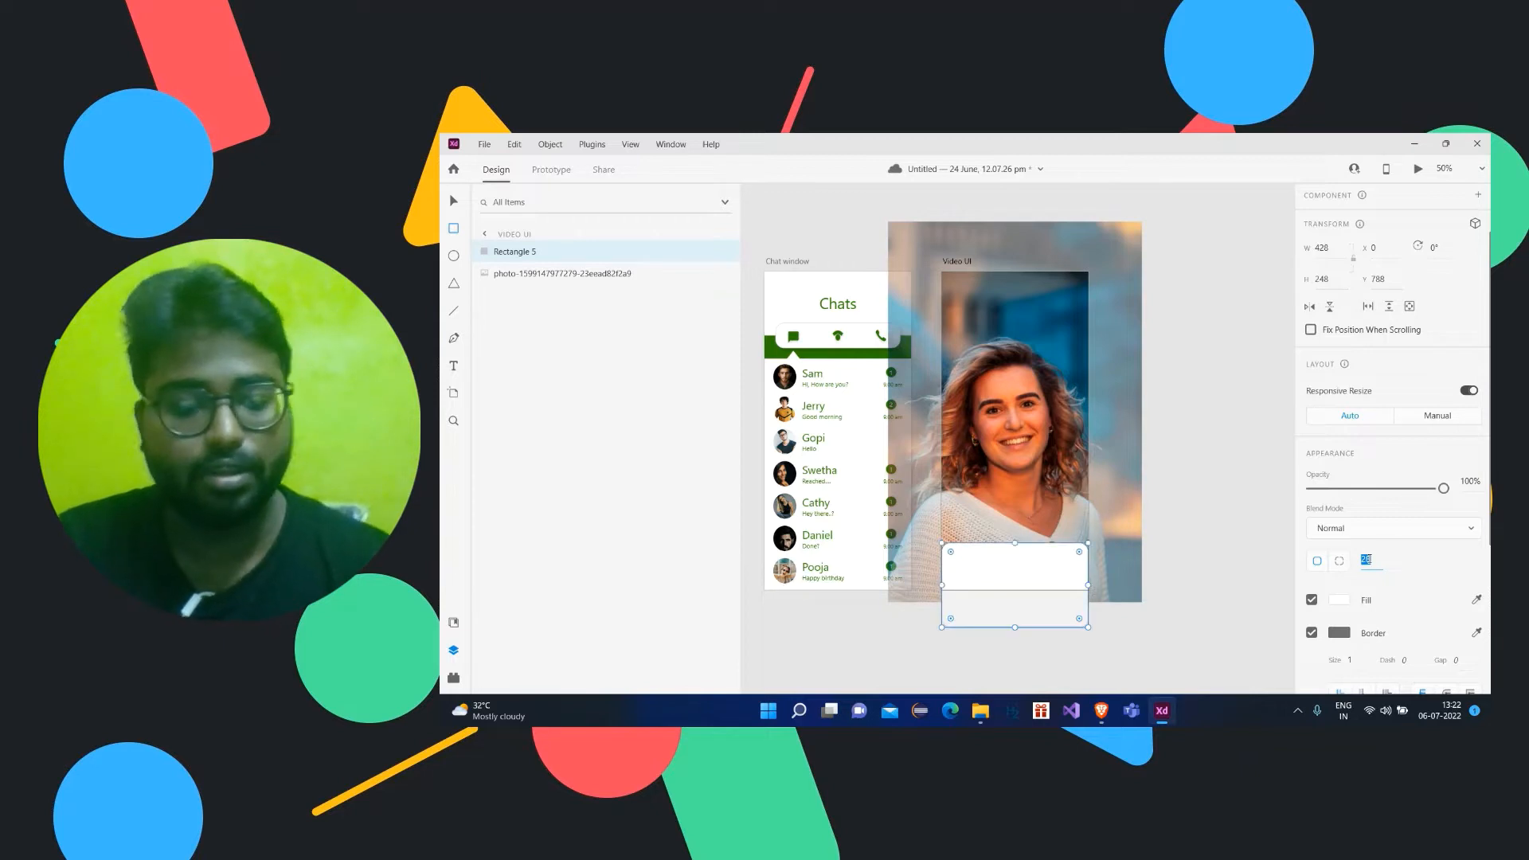
{"action": "key", "text": "Up"}
{"action": "key", "text": "Up"}
{"action": "key", "text": "Down"}
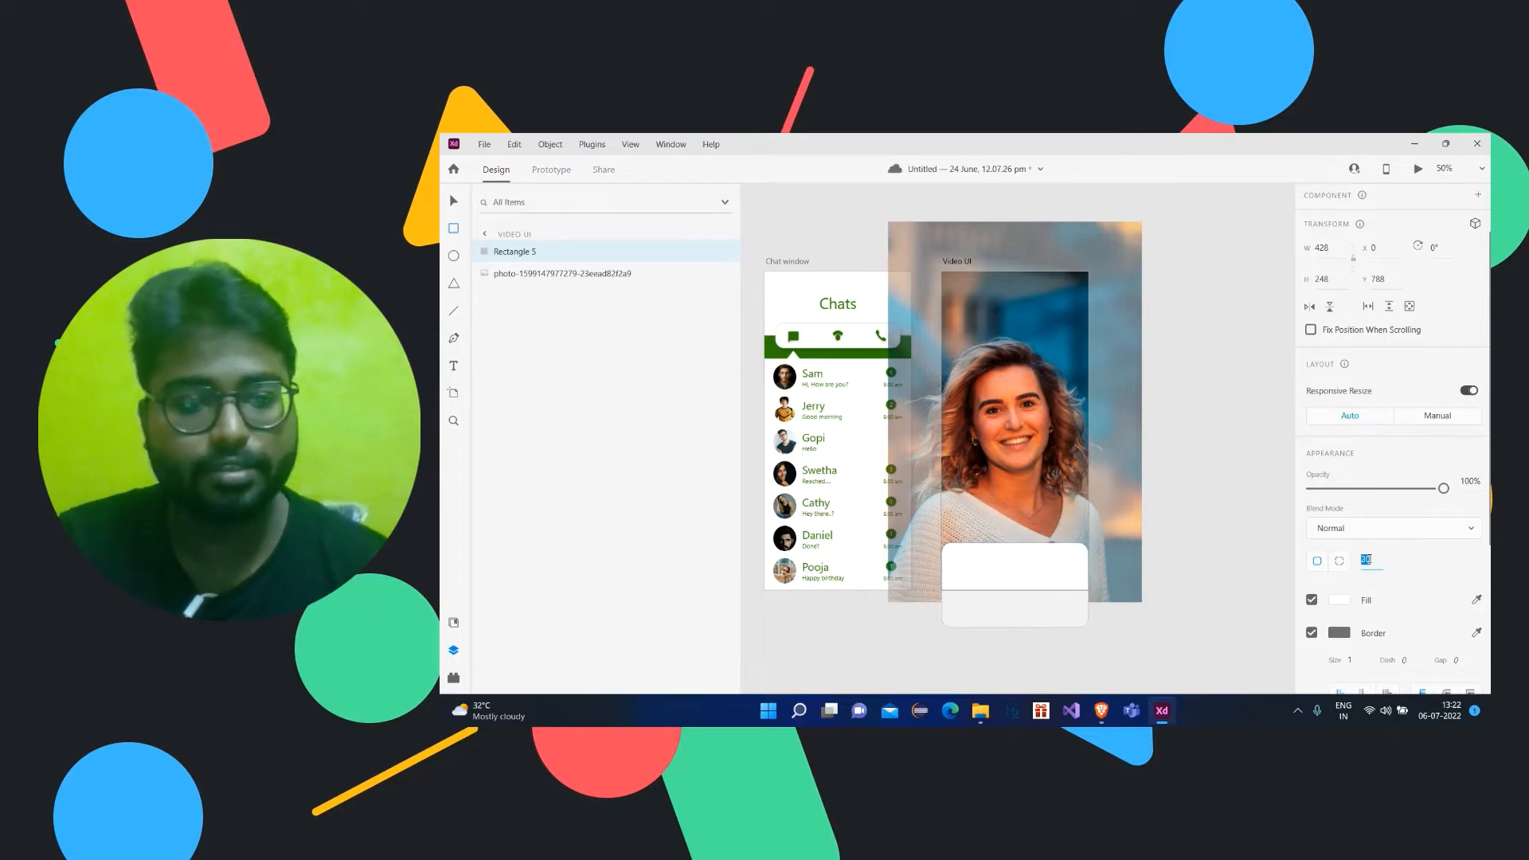
Step: Remove the rounded rectangle's border and raise its upper edge so it is about 272 high
{"action": "left_click", "coordinate": [1311, 632]}
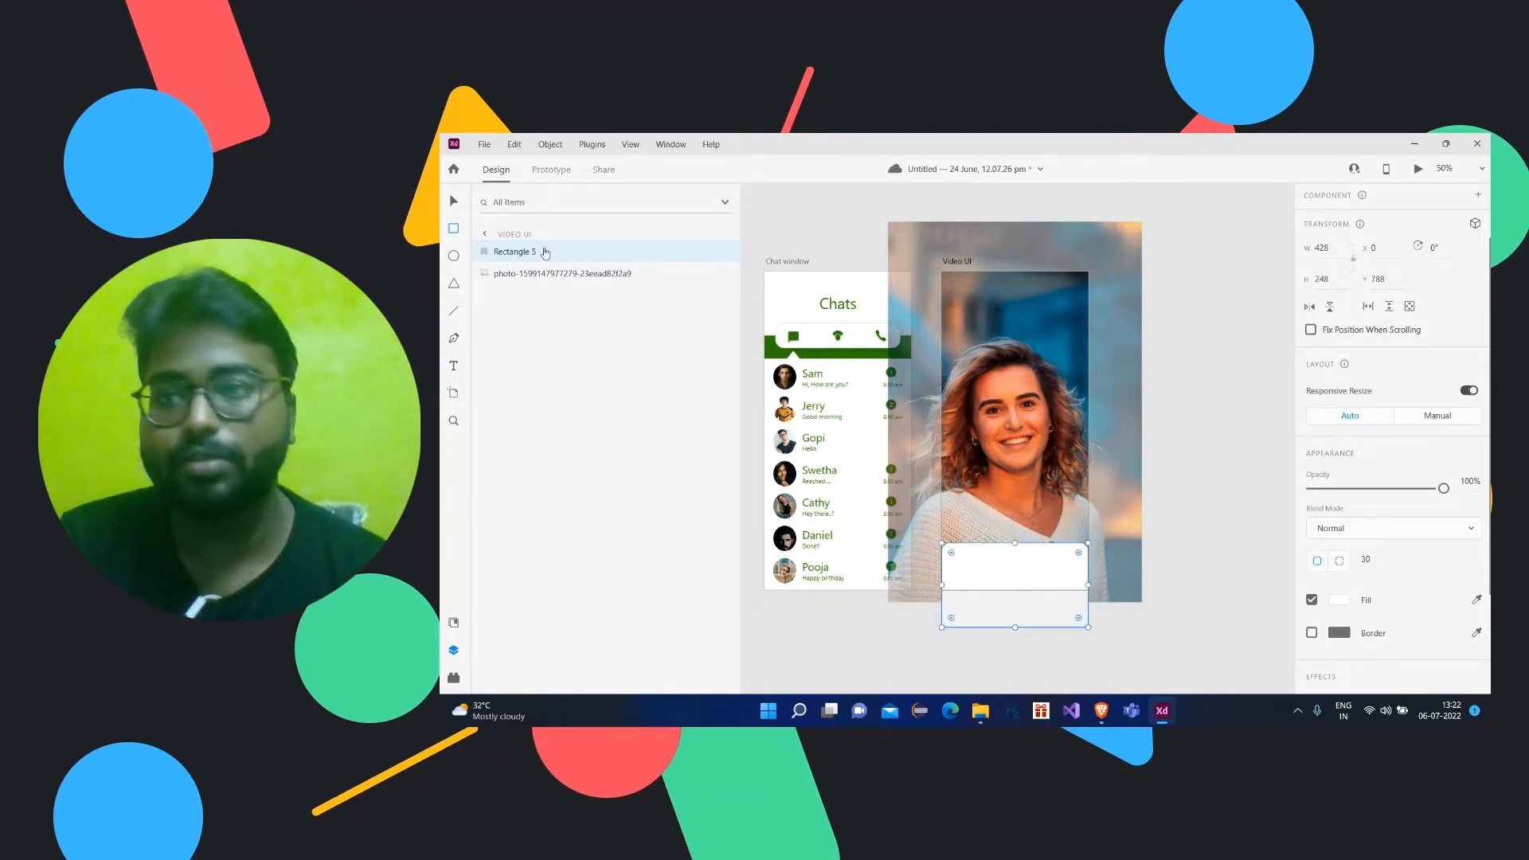
{"action": "left_click", "coordinate": [1227, 452]}
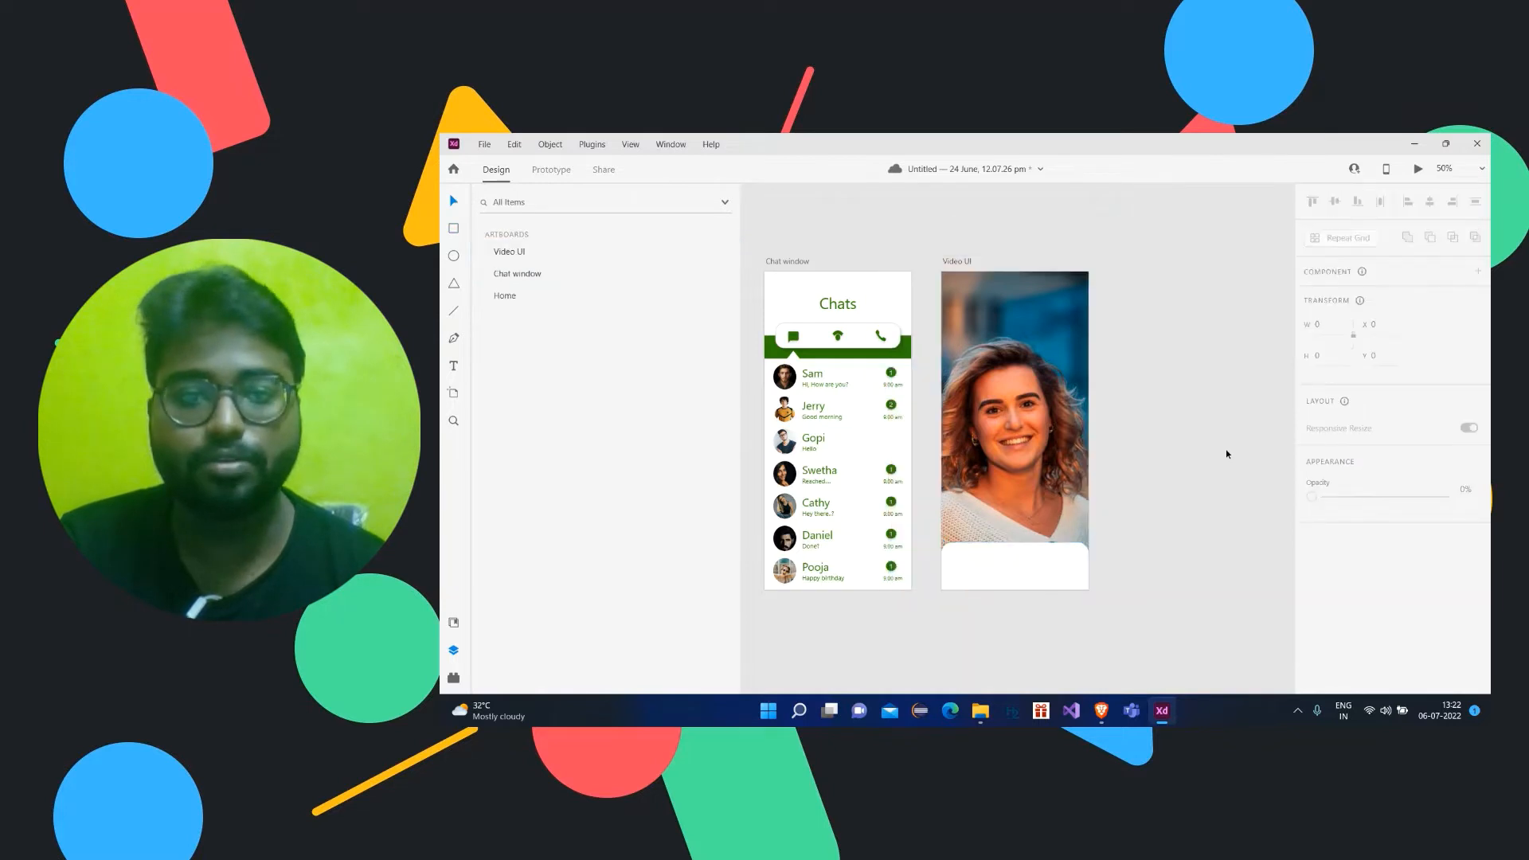
{"action": "scroll", "coordinate": [1226, 449], "scroll_direction": "down", "scroll_amount": 1}
{"action": "left_click", "coordinate": [1014, 537]}
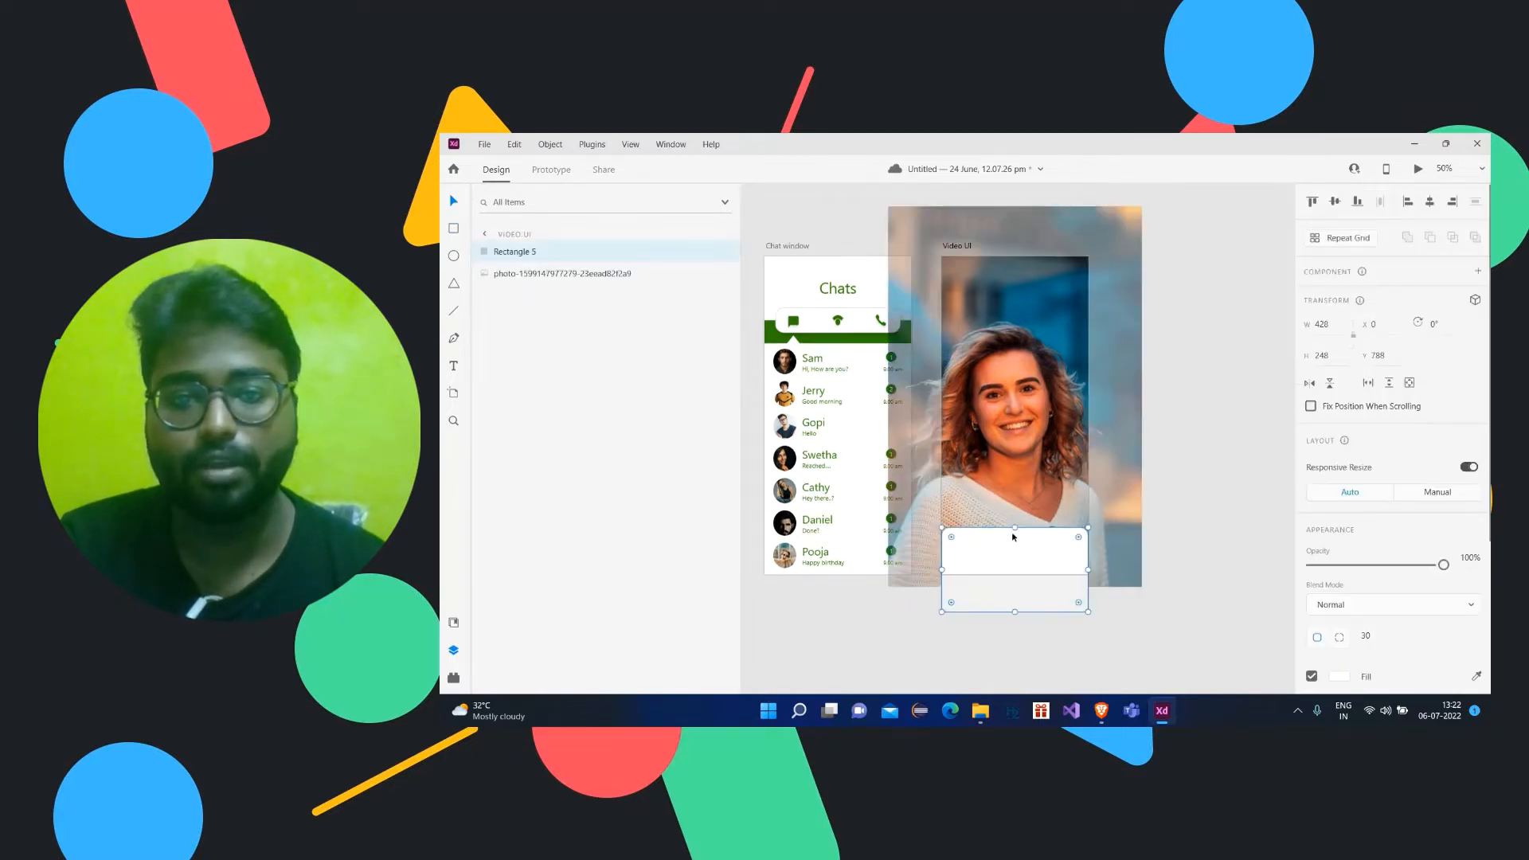
{"action": "left_click_drag", "start_coordinate": [1015, 528], "coordinate": [1015, 518]}
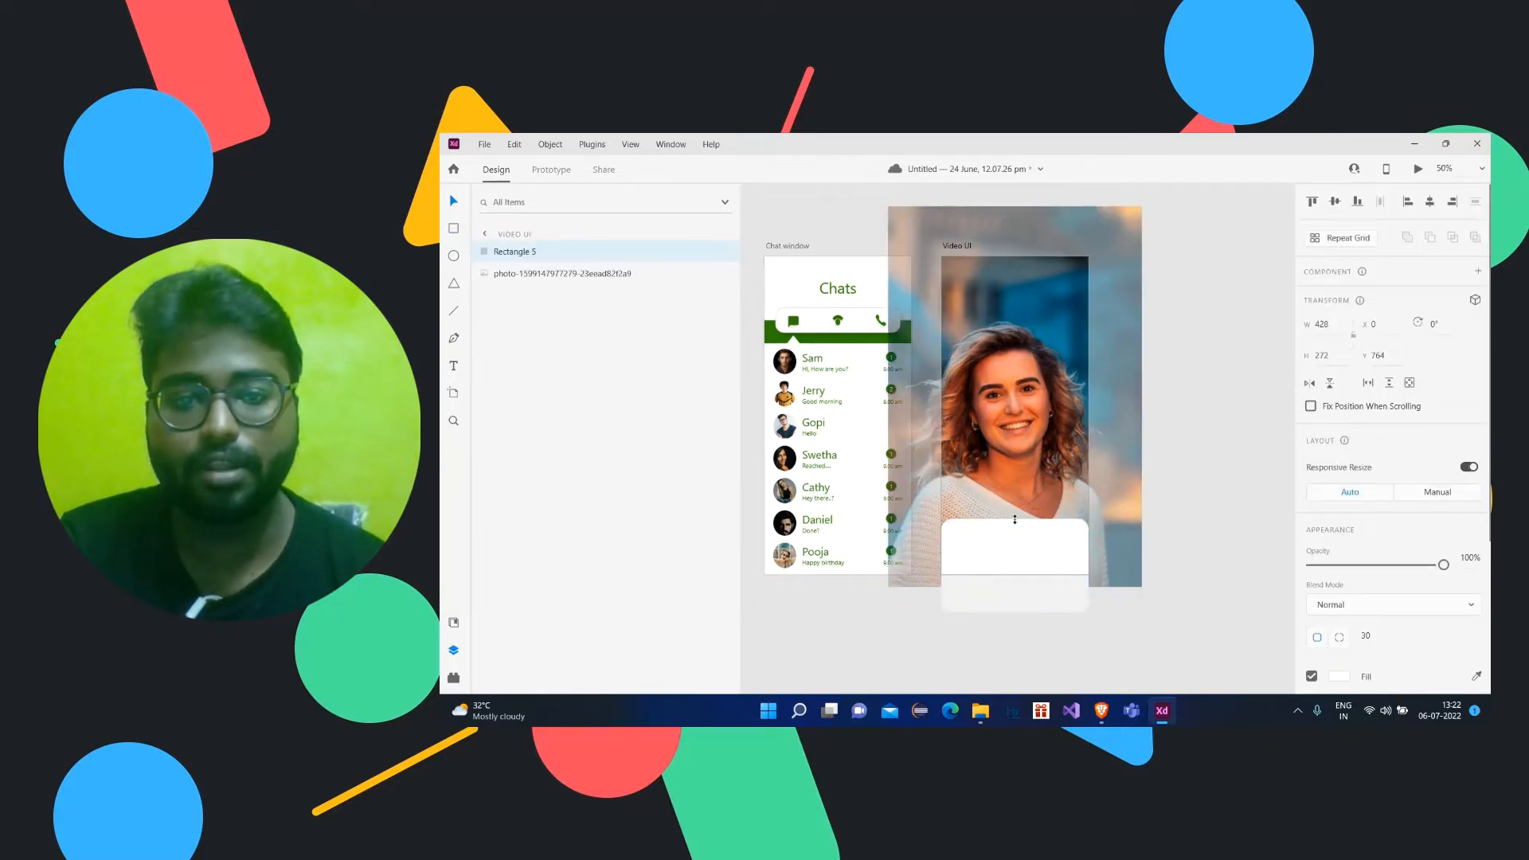
{"action": "left_click", "coordinate": [1210, 443]}
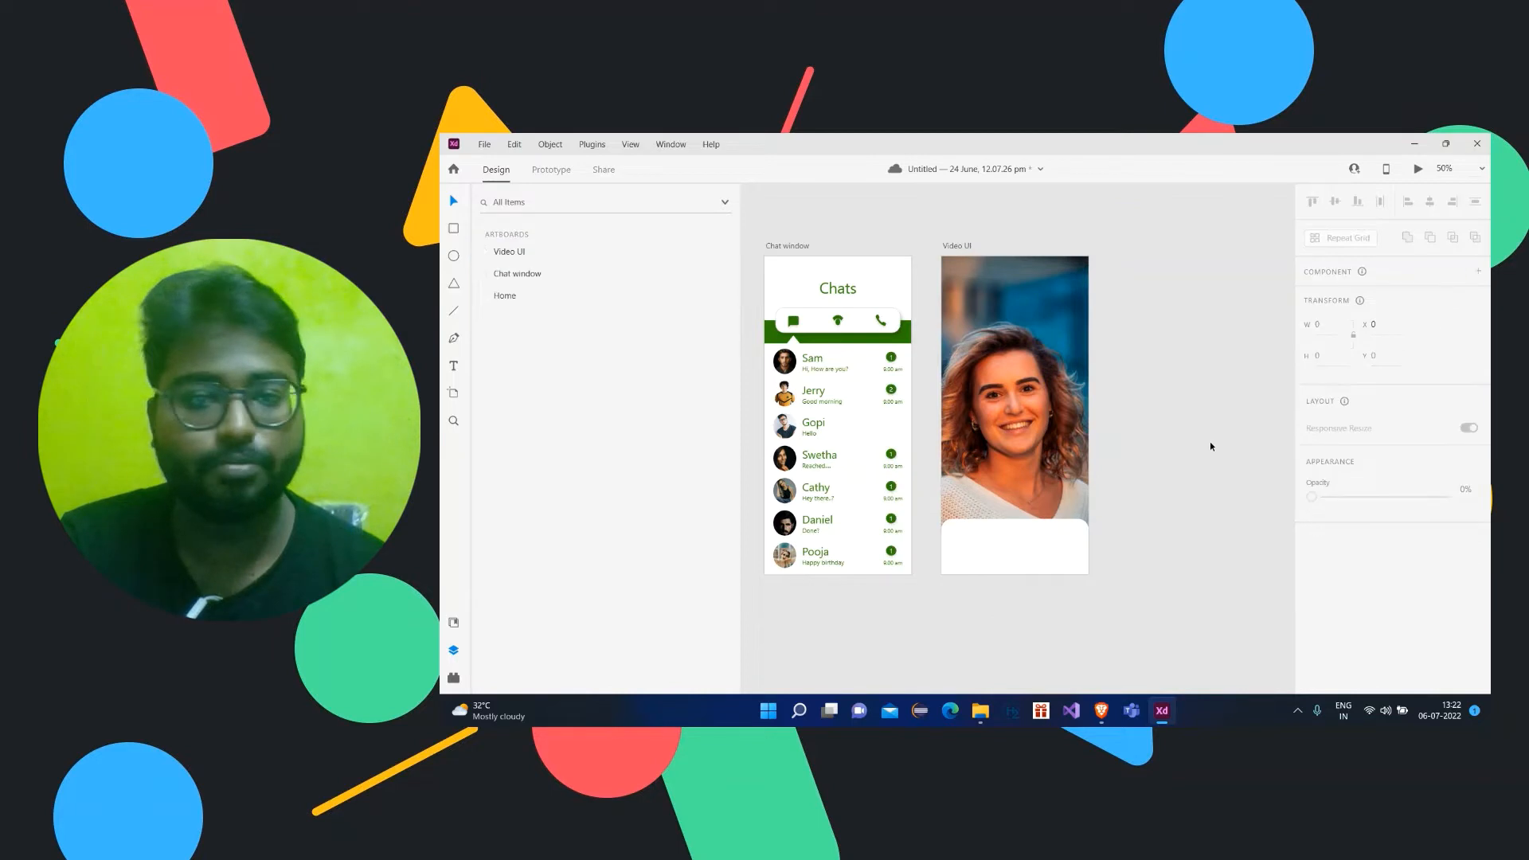
Step: Fill the rounded rectangle with the dark green sampled from the header band of the Chat window artboard
{"action": "left_click", "coordinate": [1034, 570]}
{"action": "scroll", "coordinate": [1344, 629], "scroll_direction": "down", "scroll_amount": 4}
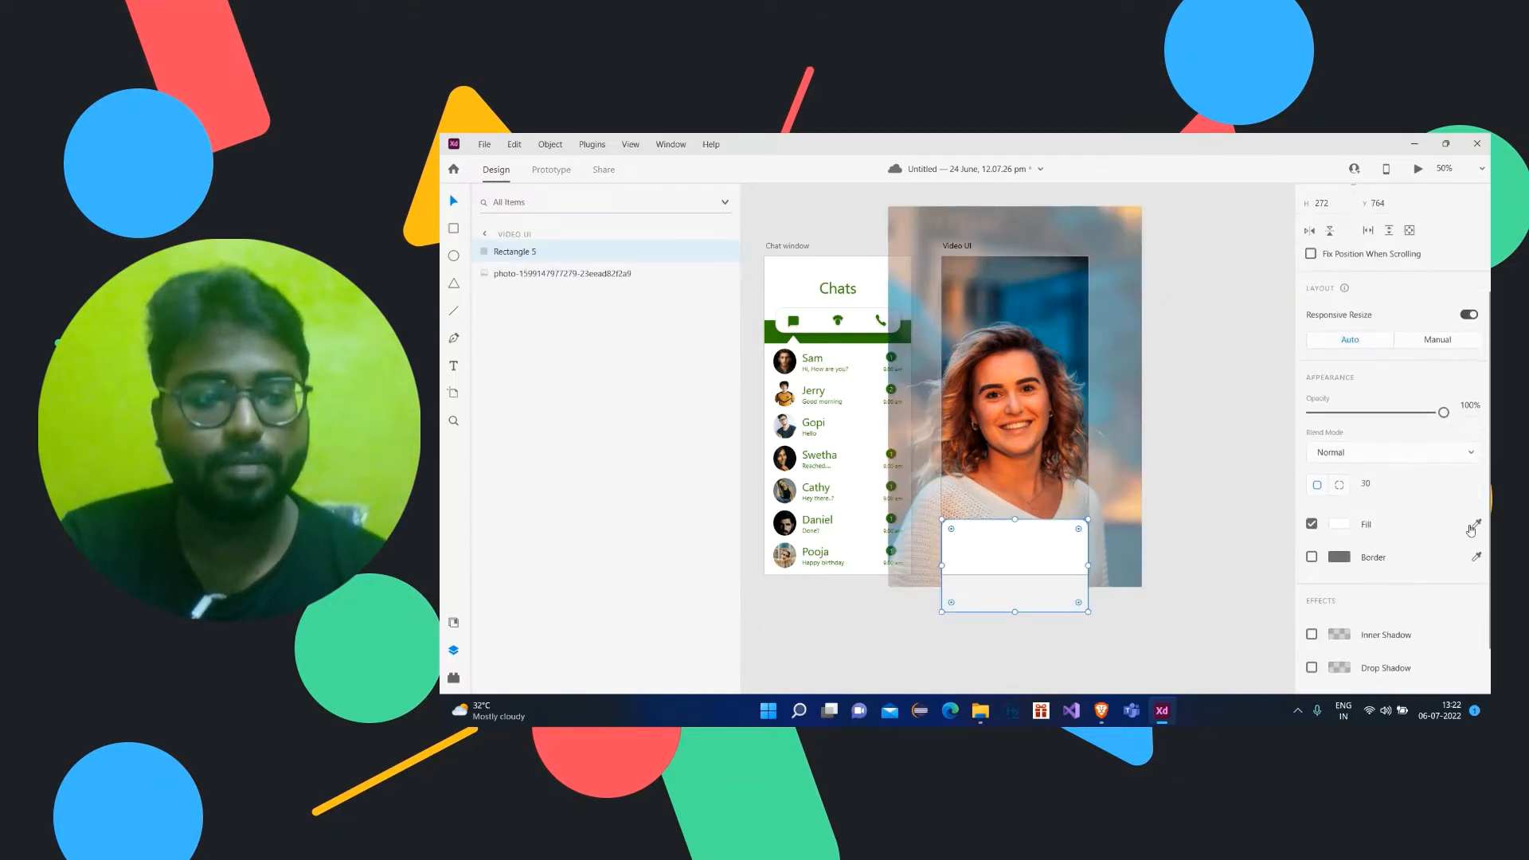
{"action": "left_click", "coordinate": [847, 338]}
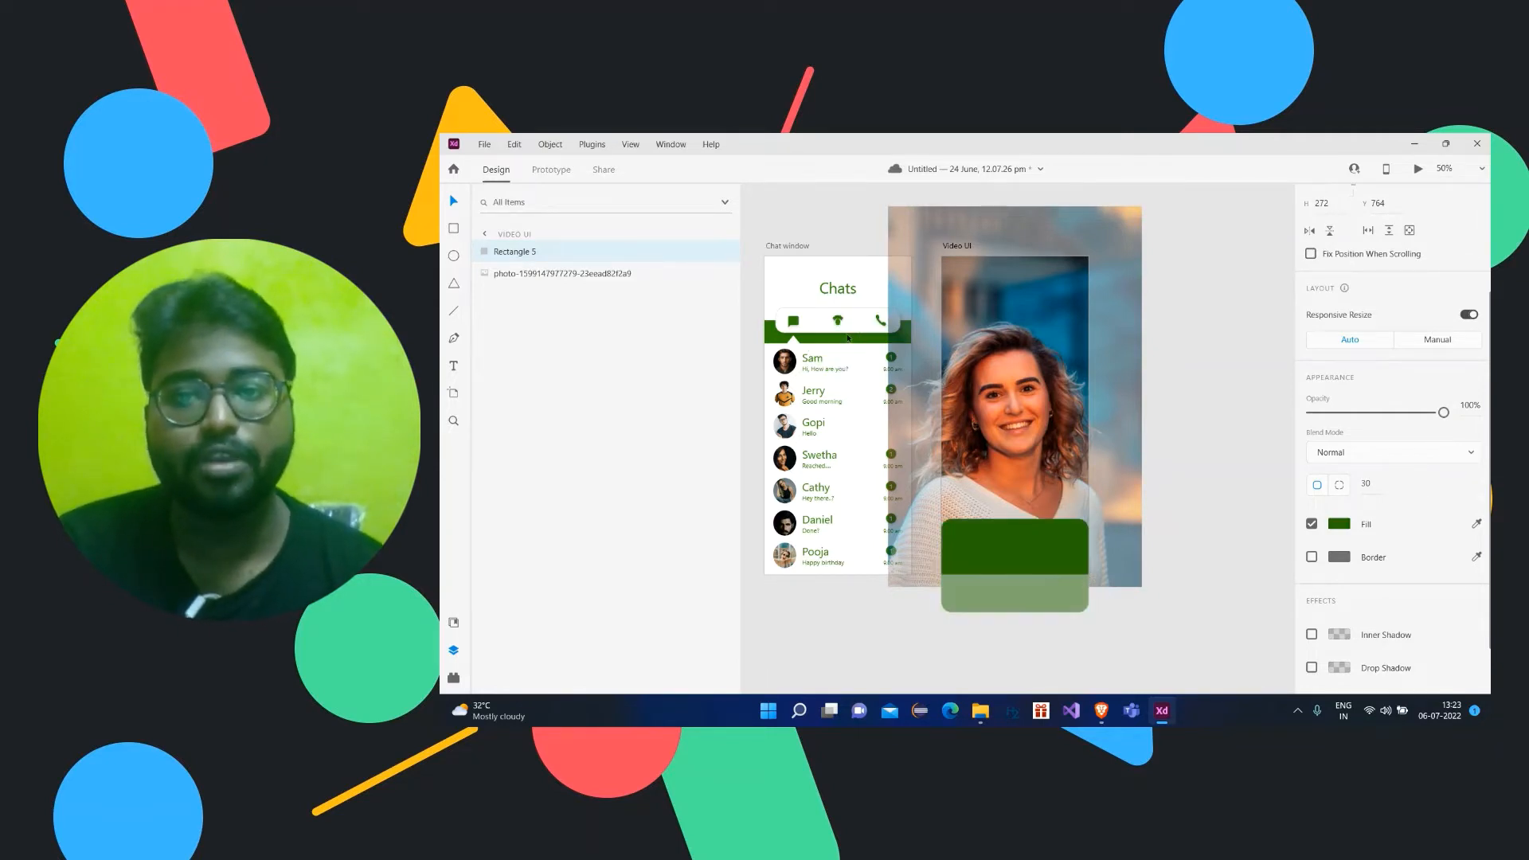
{"action": "left_click", "coordinate": [1235, 341]}
Step: Reduce the green rounded rectangle's opacity to roughly half so the photo shows through
{"action": "left_click", "coordinate": [1035, 550]}
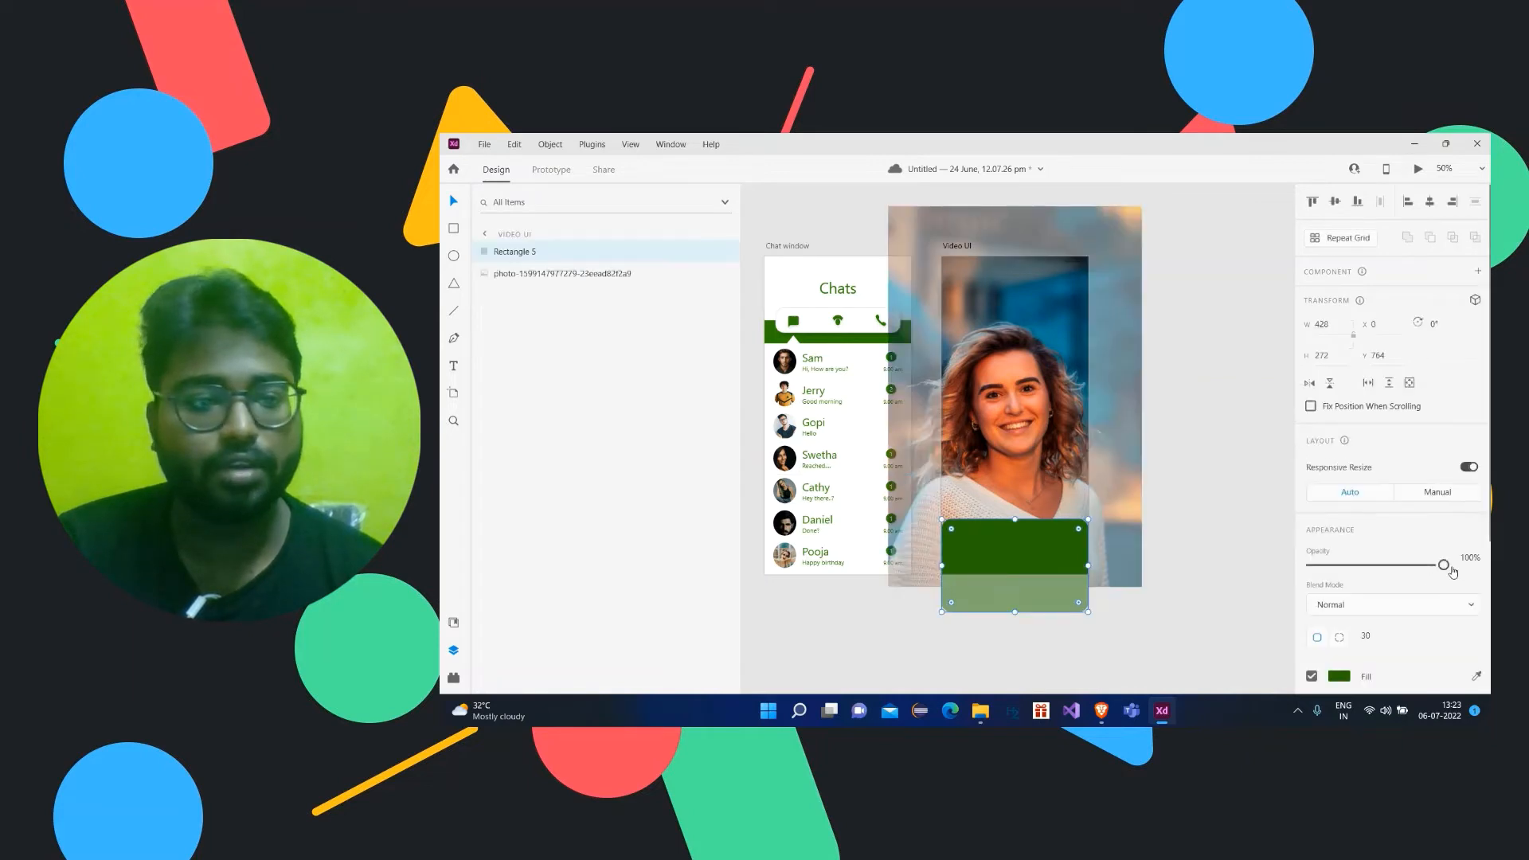
{"action": "left_click_drag", "start_coordinate": [1443, 565], "coordinate": [1377, 565]}
{"action": "left_click", "coordinate": [1217, 541]}
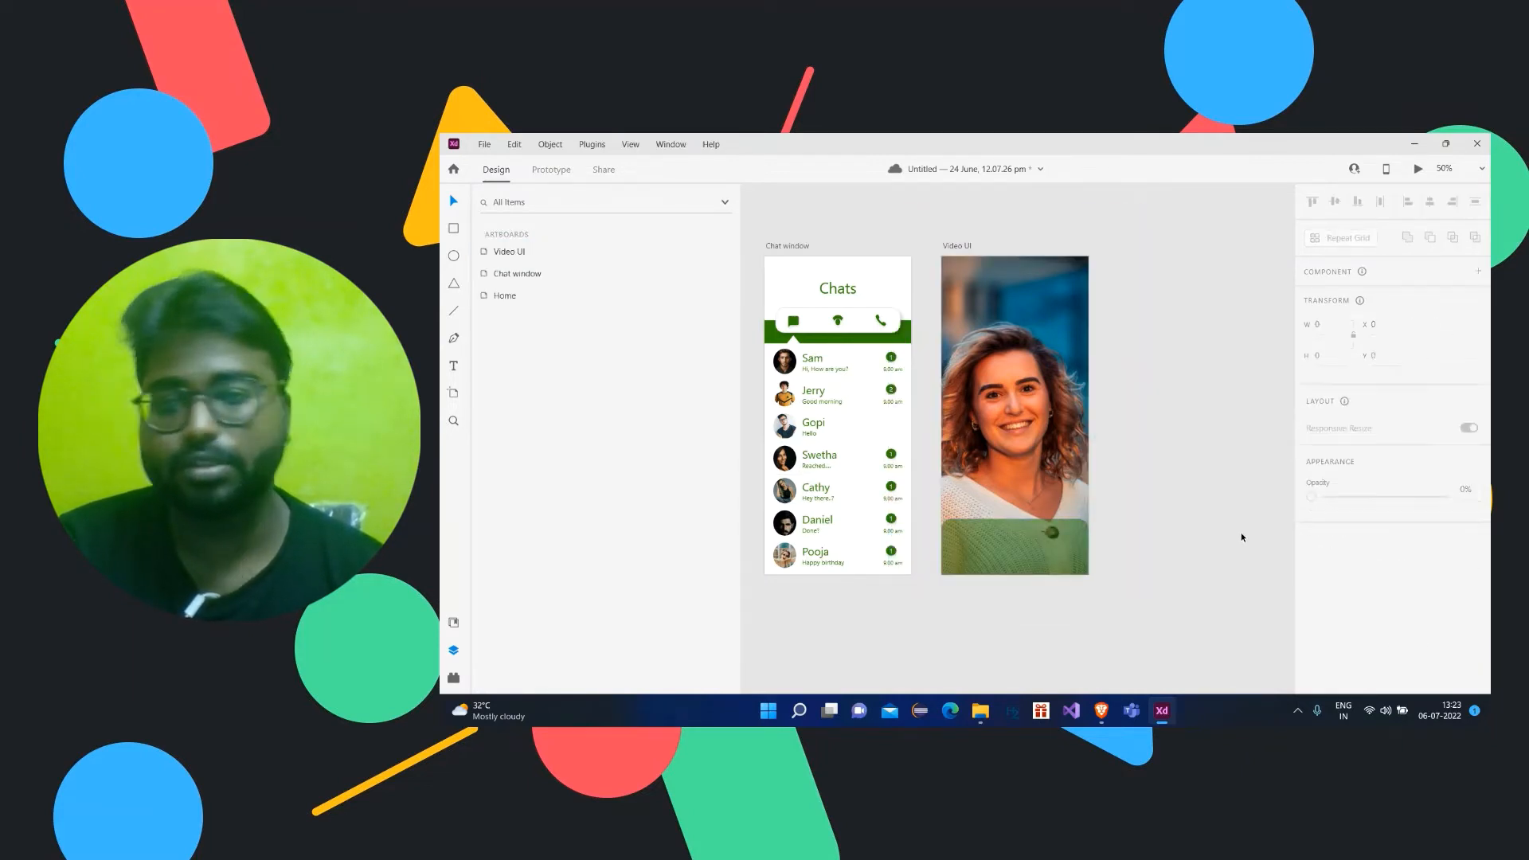
Step: Draw a white rectangle about 354 by 74 on the translucent green panel and centre it horizontally at X 37
{"action": "scroll", "coordinate": [1239, 533], "scroll_direction": "up", "scroll_amount": 2}
{"action": "left_click", "coordinate": [464, 230]}
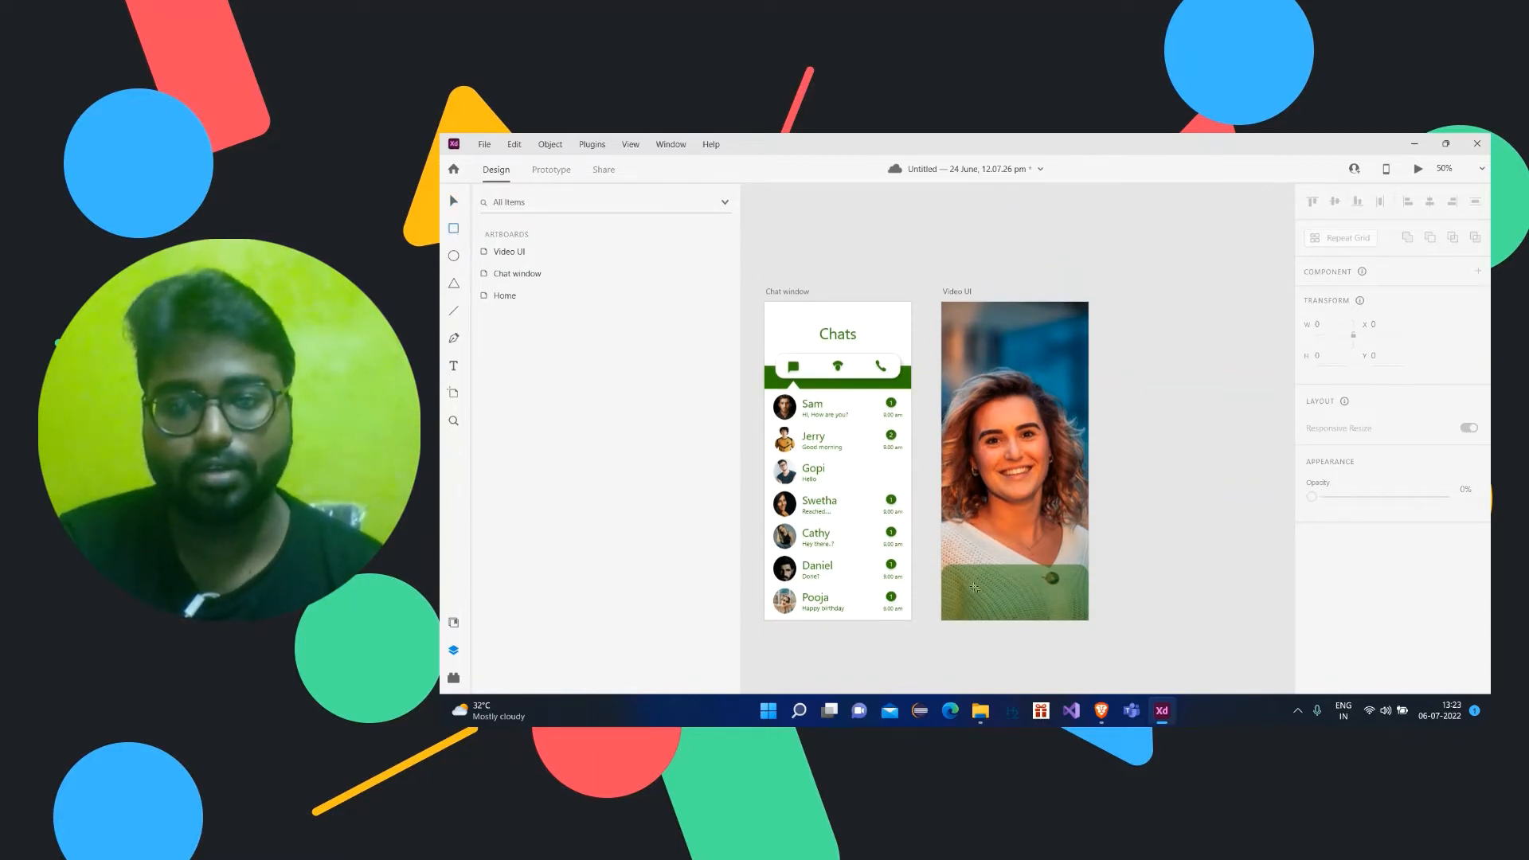
{"action": "left_click_drag", "start_coordinate": [967, 587], "coordinate": [1089, 611]}
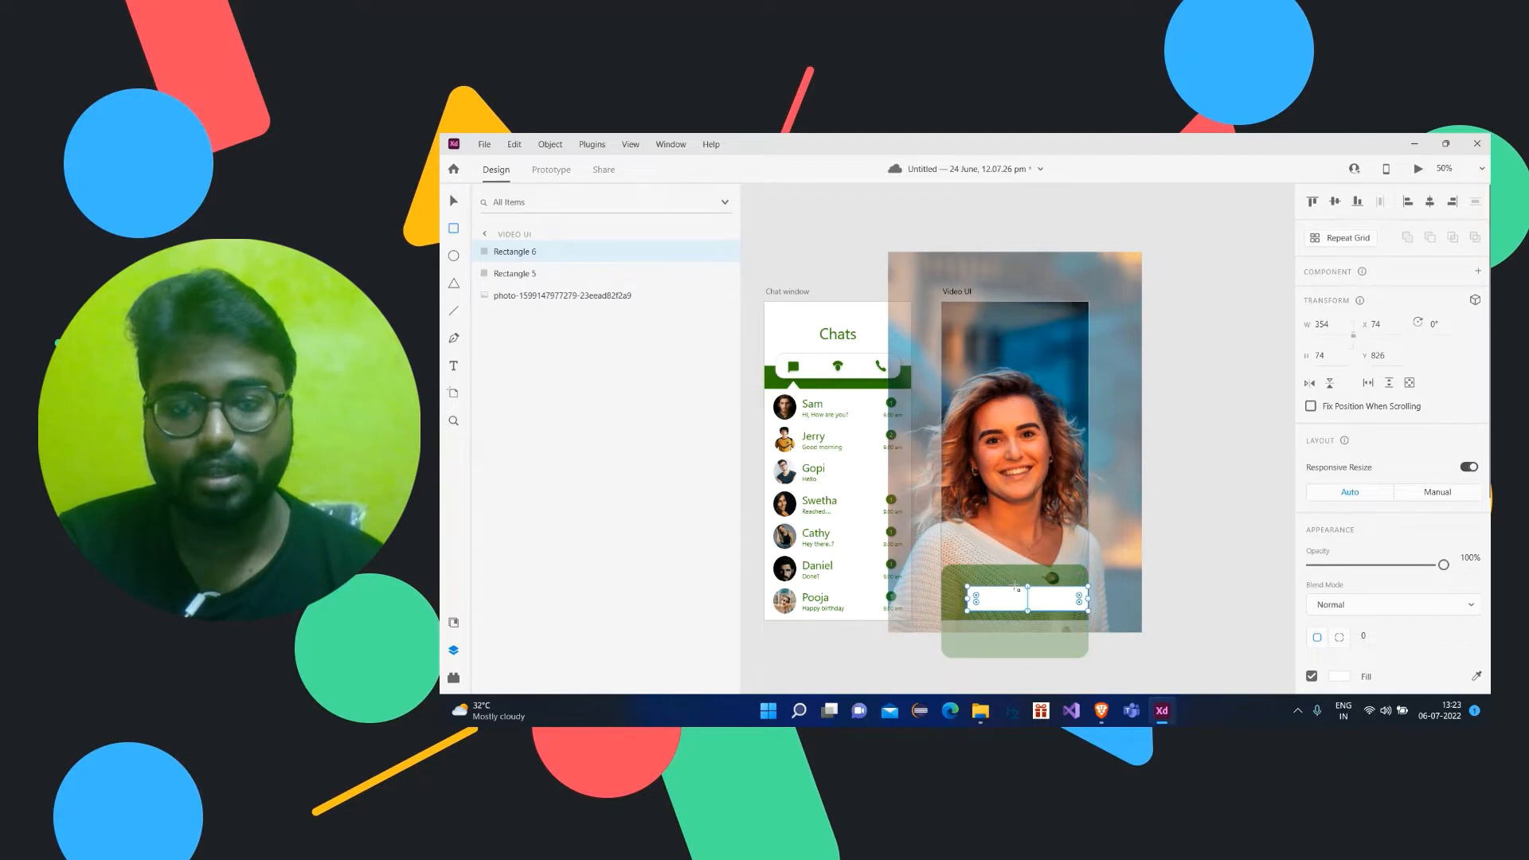
{"action": "left_click", "coordinate": [458, 209]}
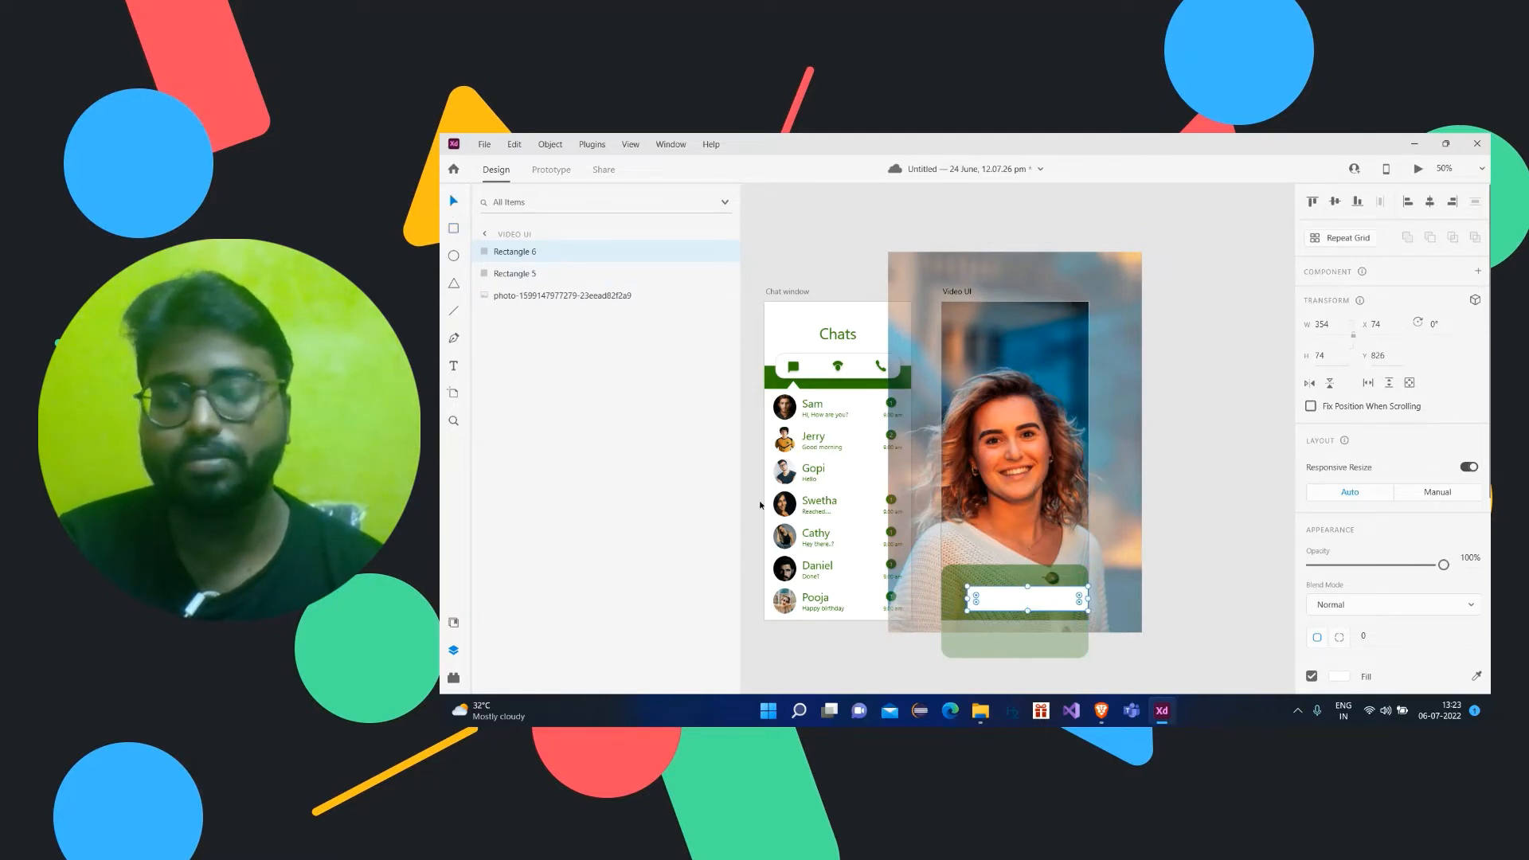
{"action": "left_click_drag", "start_coordinate": [1037, 607], "coordinate": [1024, 603]}
{"action": "key", "text": "ctrl+equal"}
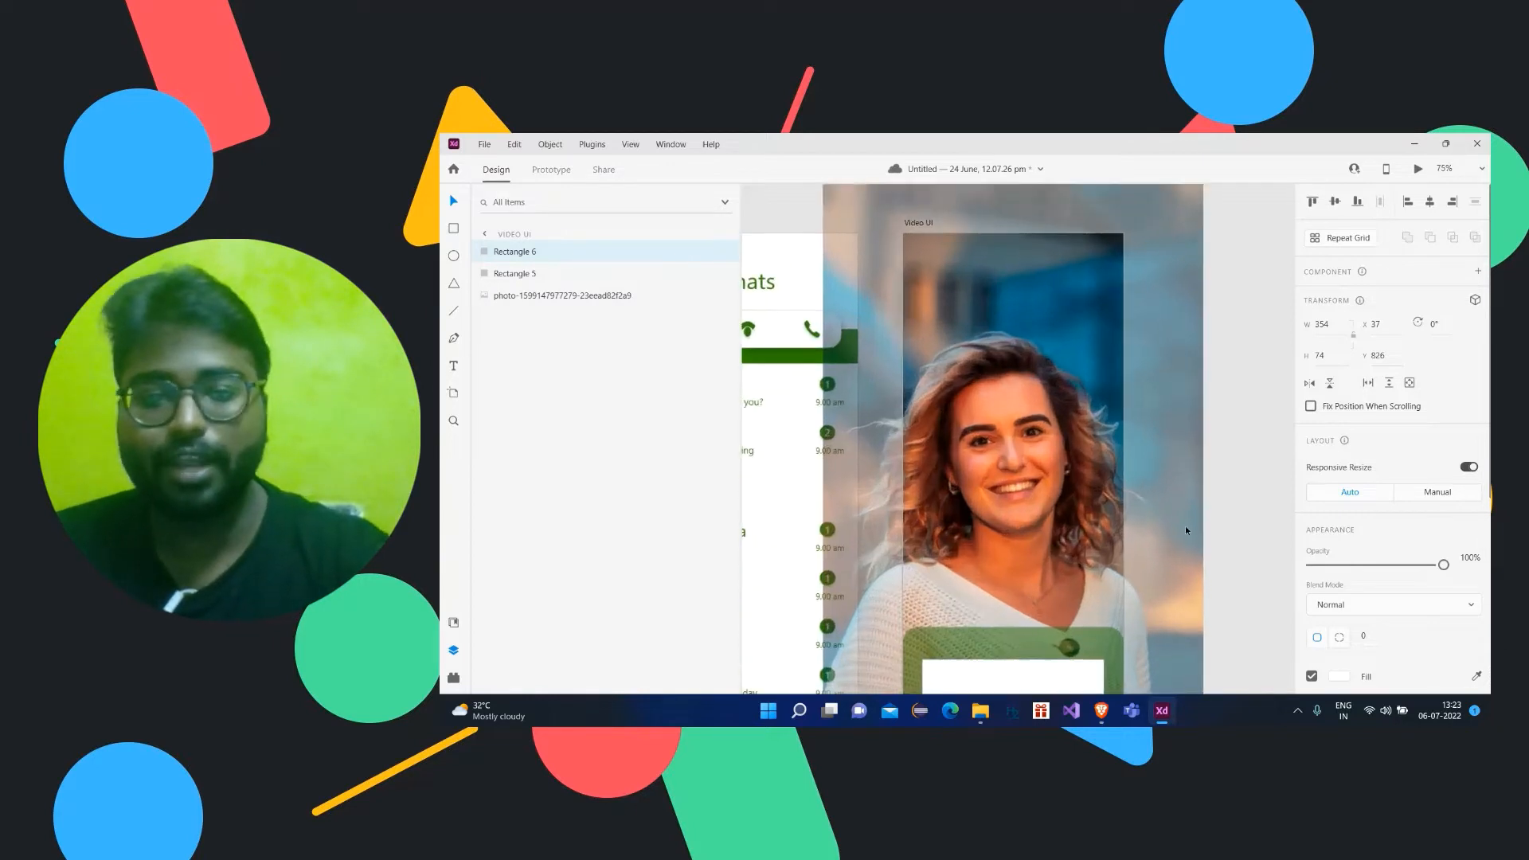
{"action": "scroll", "coordinate": [1185, 525], "scroll_direction": "down", "scroll_amount": 4}
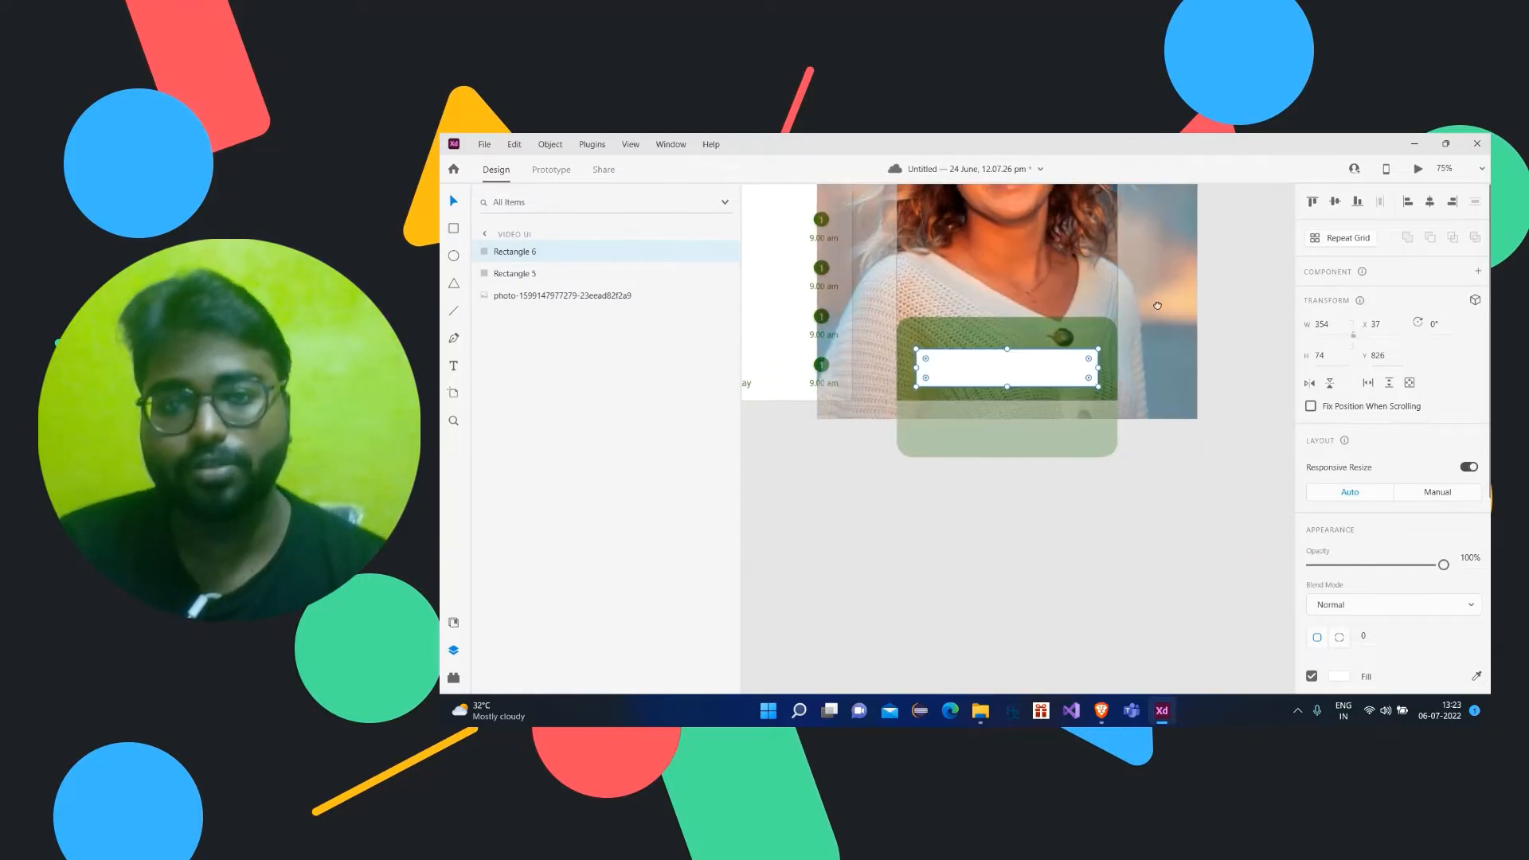
{"action": "left_click_drag", "start_coordinate": [1025, 392], "coordinate": [1024, 389]}
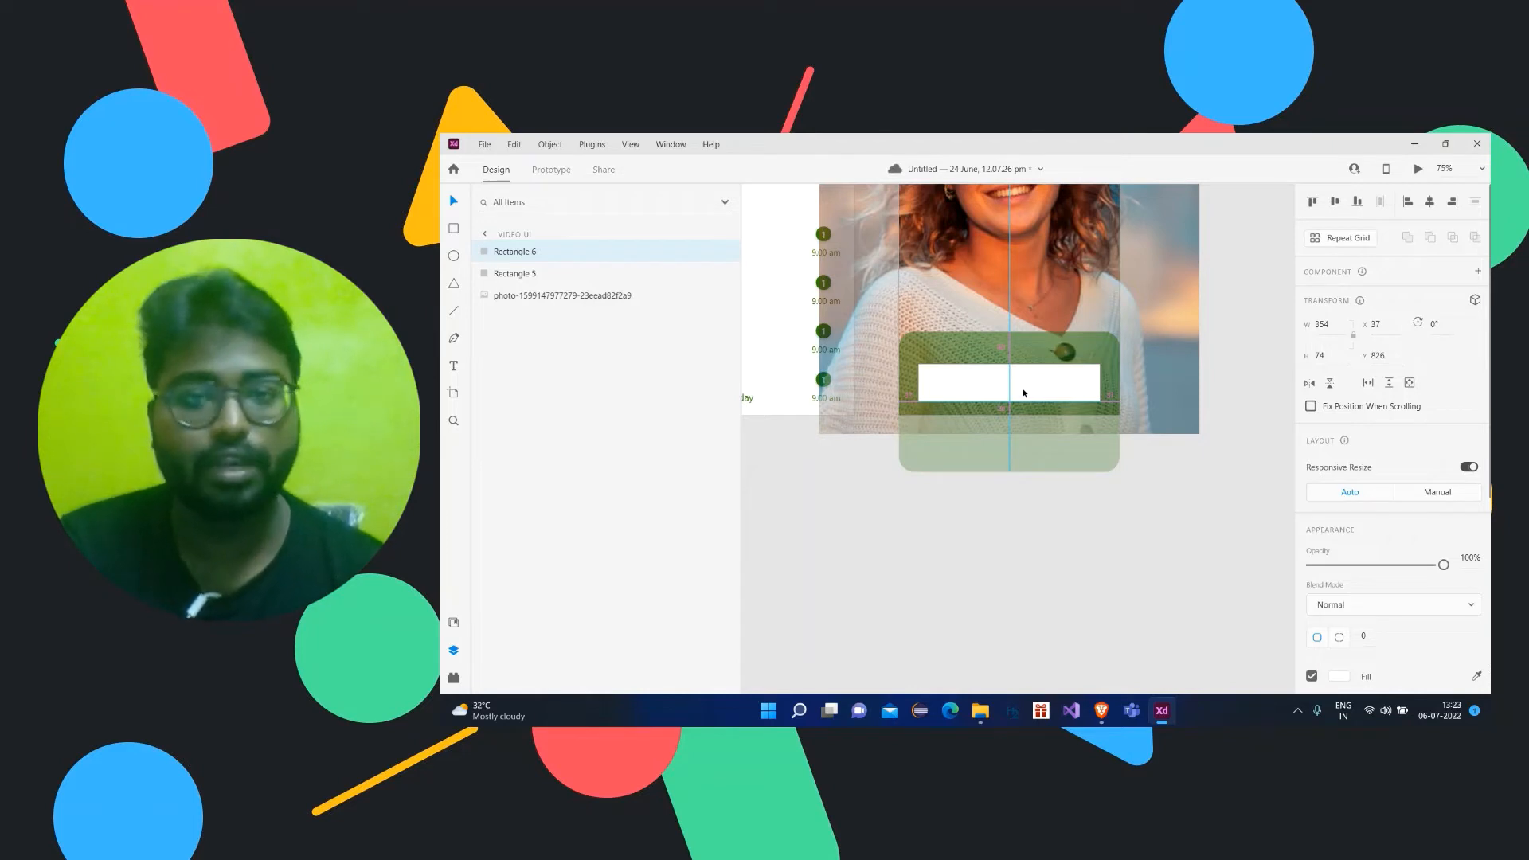
{"action": "key", "text": "alt"}
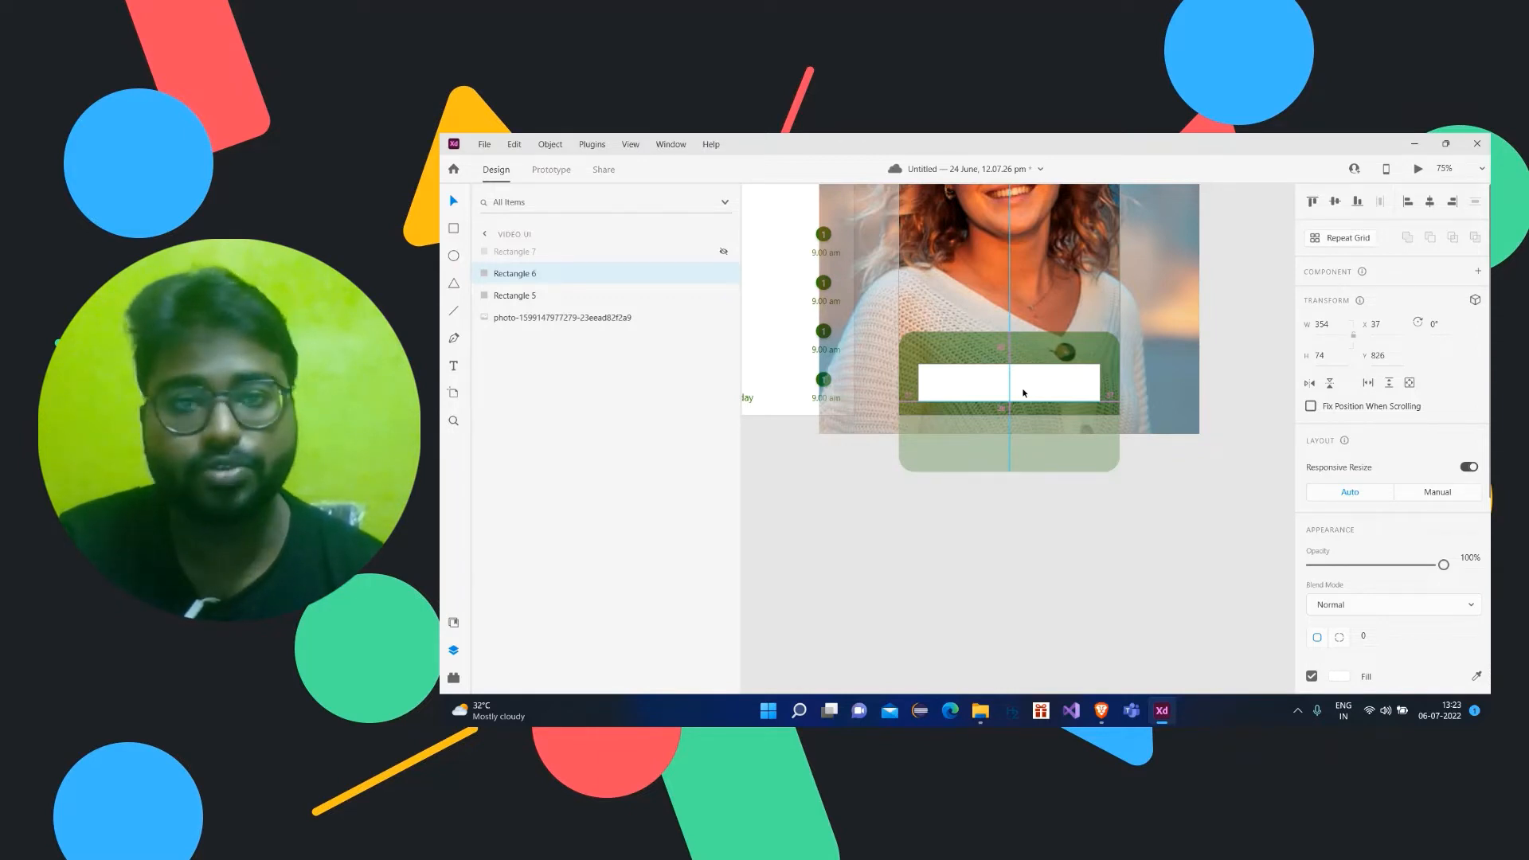
{"action": "left_click_drag", "start_coordinate": [1024, 393], "coordinate": [1025, 392]}
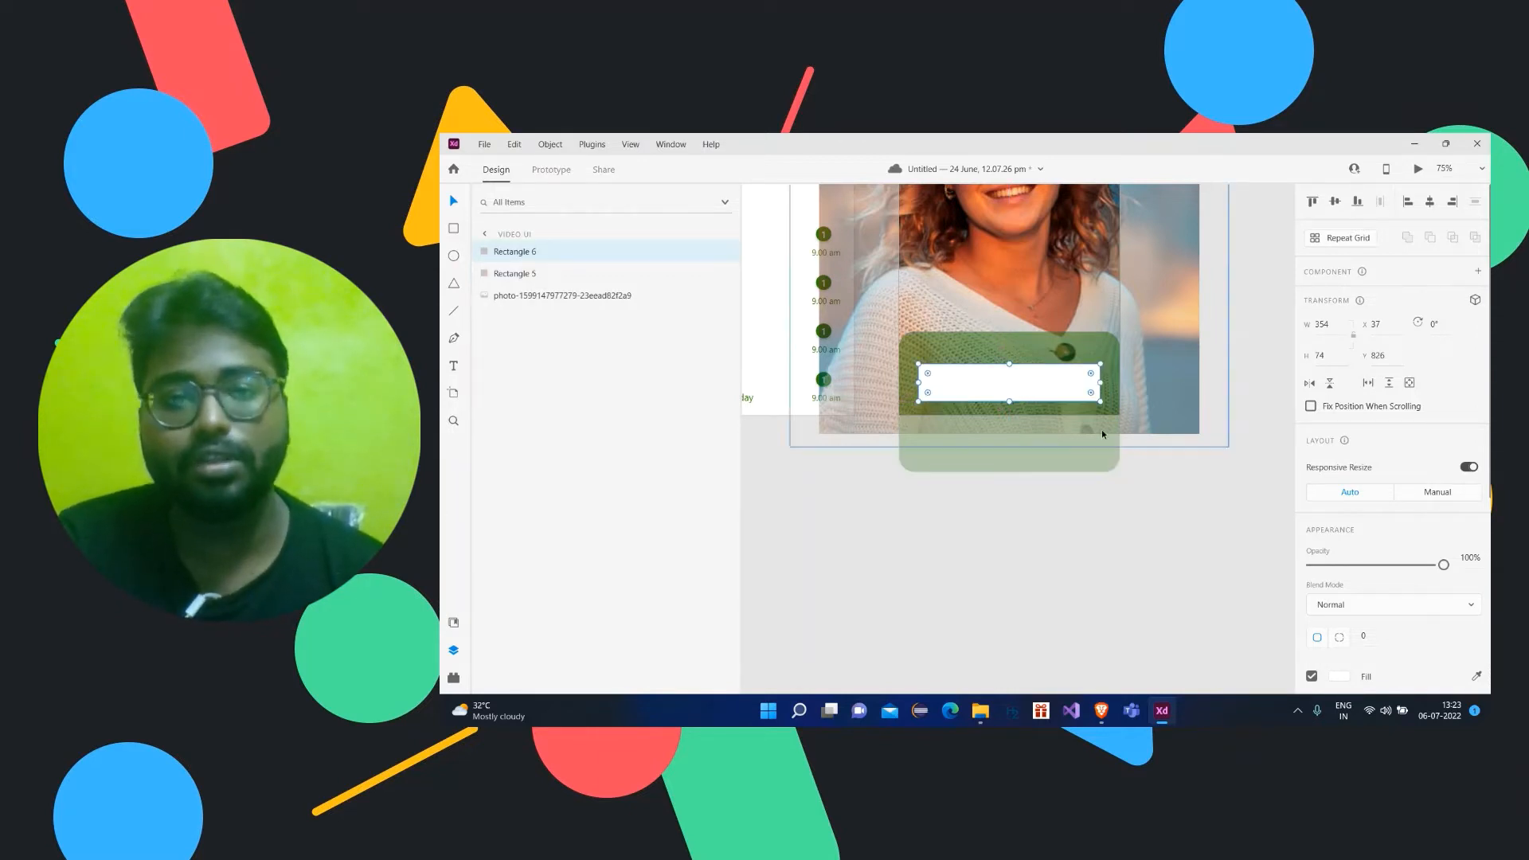
Step: Round the corners of the white rectangle on the green panel to a radius of 80
{"action": "scroll", "coordinate": [1386, 478], "scroll_direction": "down", "scroll_amount": 3}
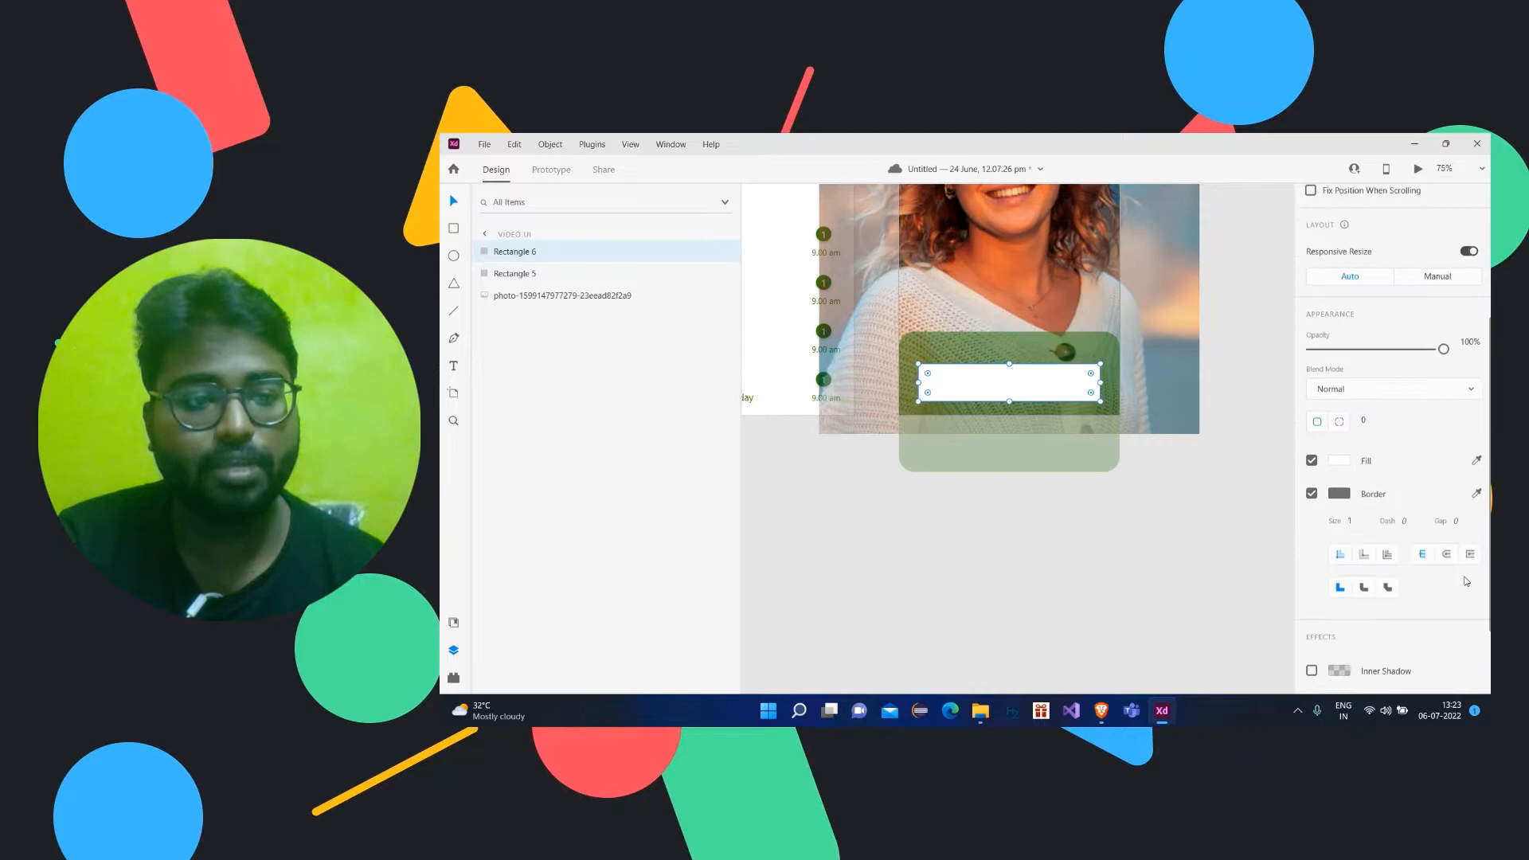
{"action": "left_click", "coordinate": [1380, 409]}
{"action": "key", "text": "Up"}
{"action": "key", "text": "Up"}
{"action": "key", "text": "Up"}
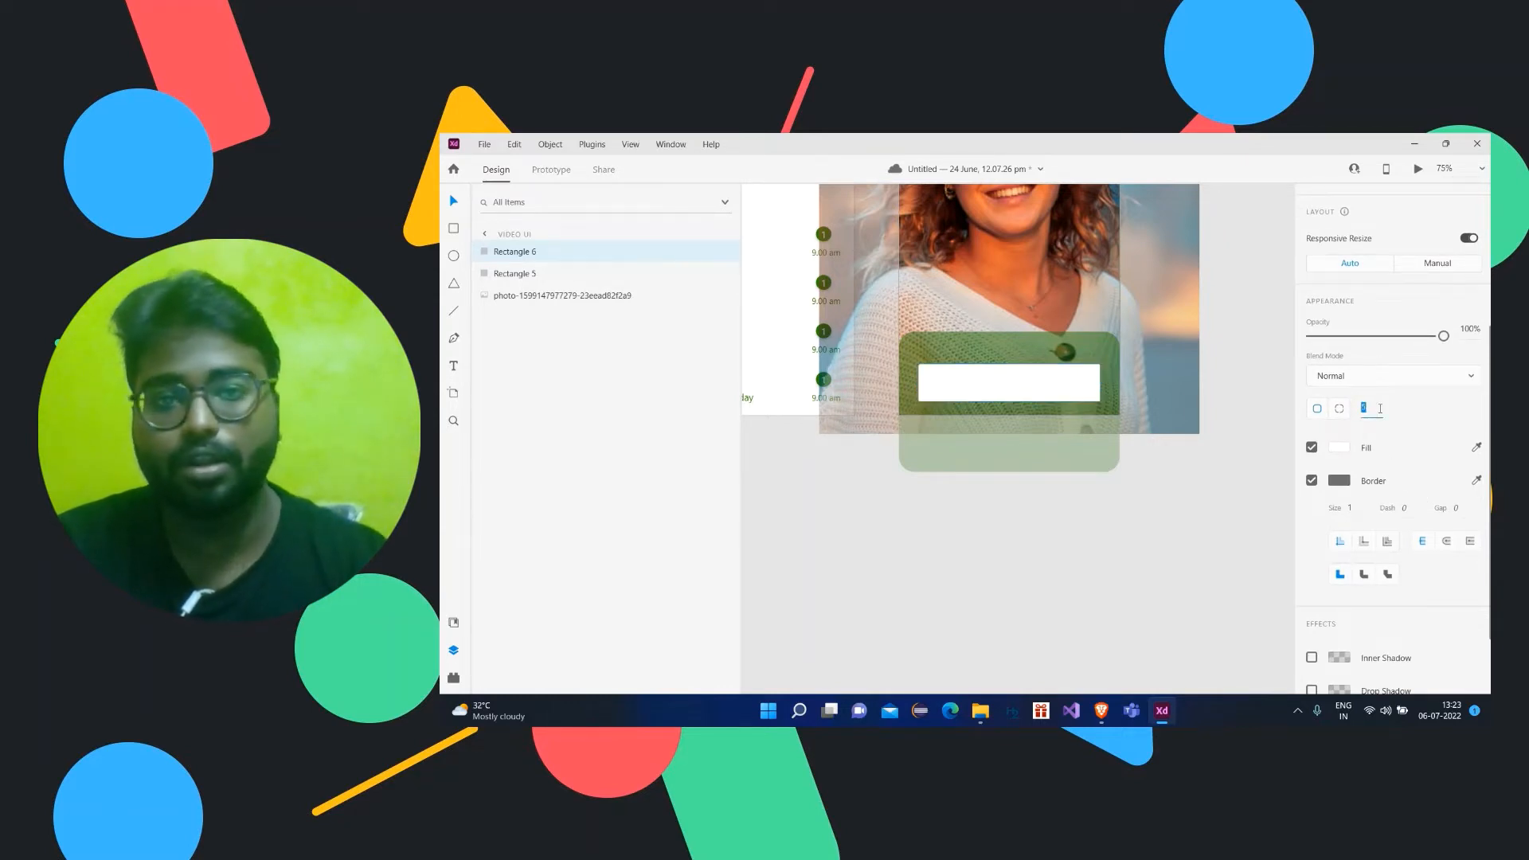
{"action": "type", "text": "25"}
{"action": "key", "text": "Return"}
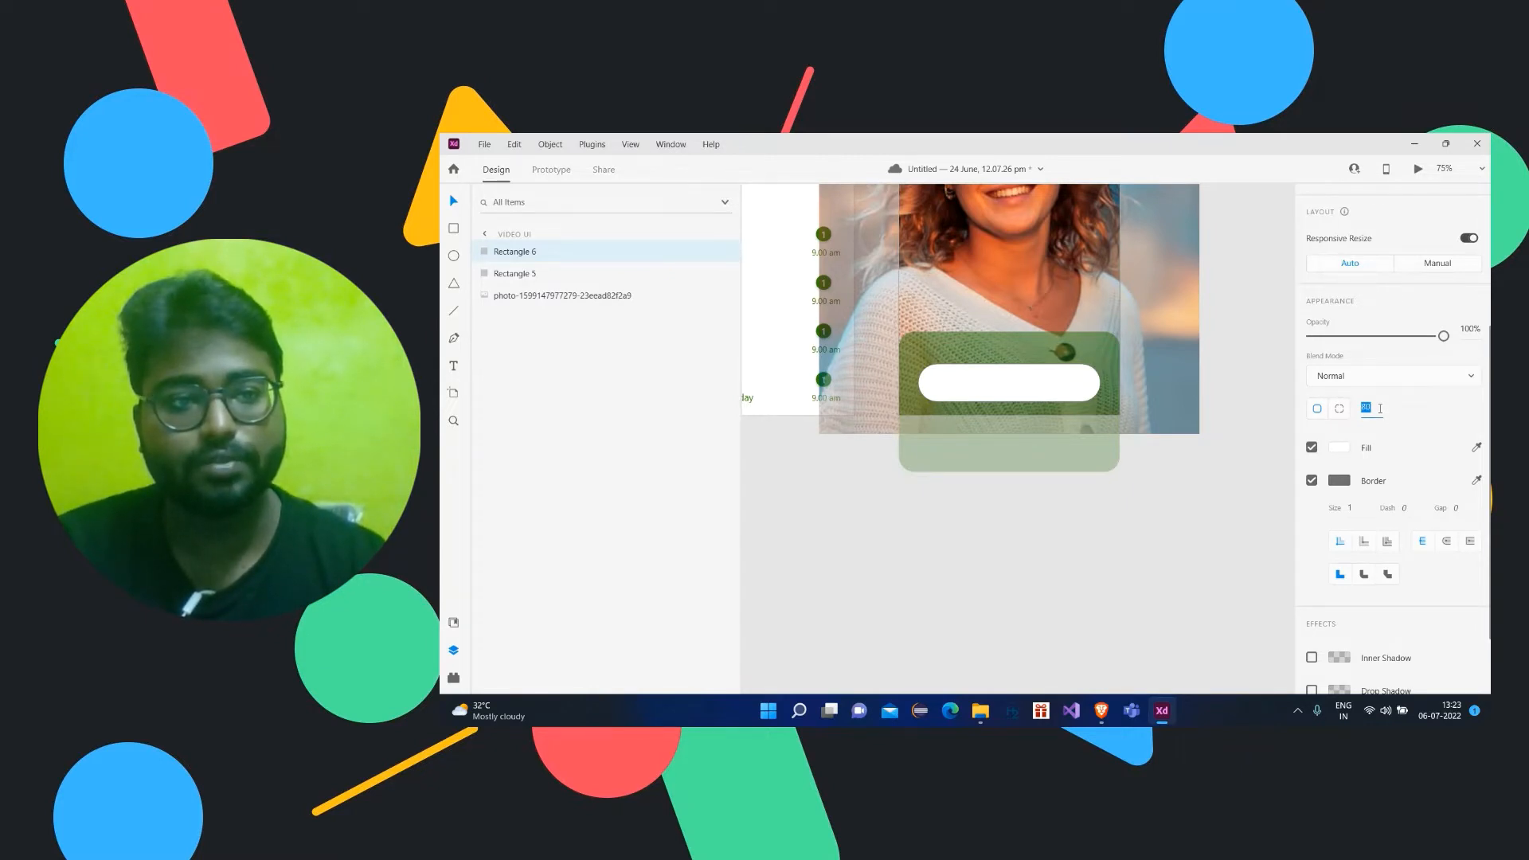
{"action": "left_click", "coordinate": [1277, 374]}
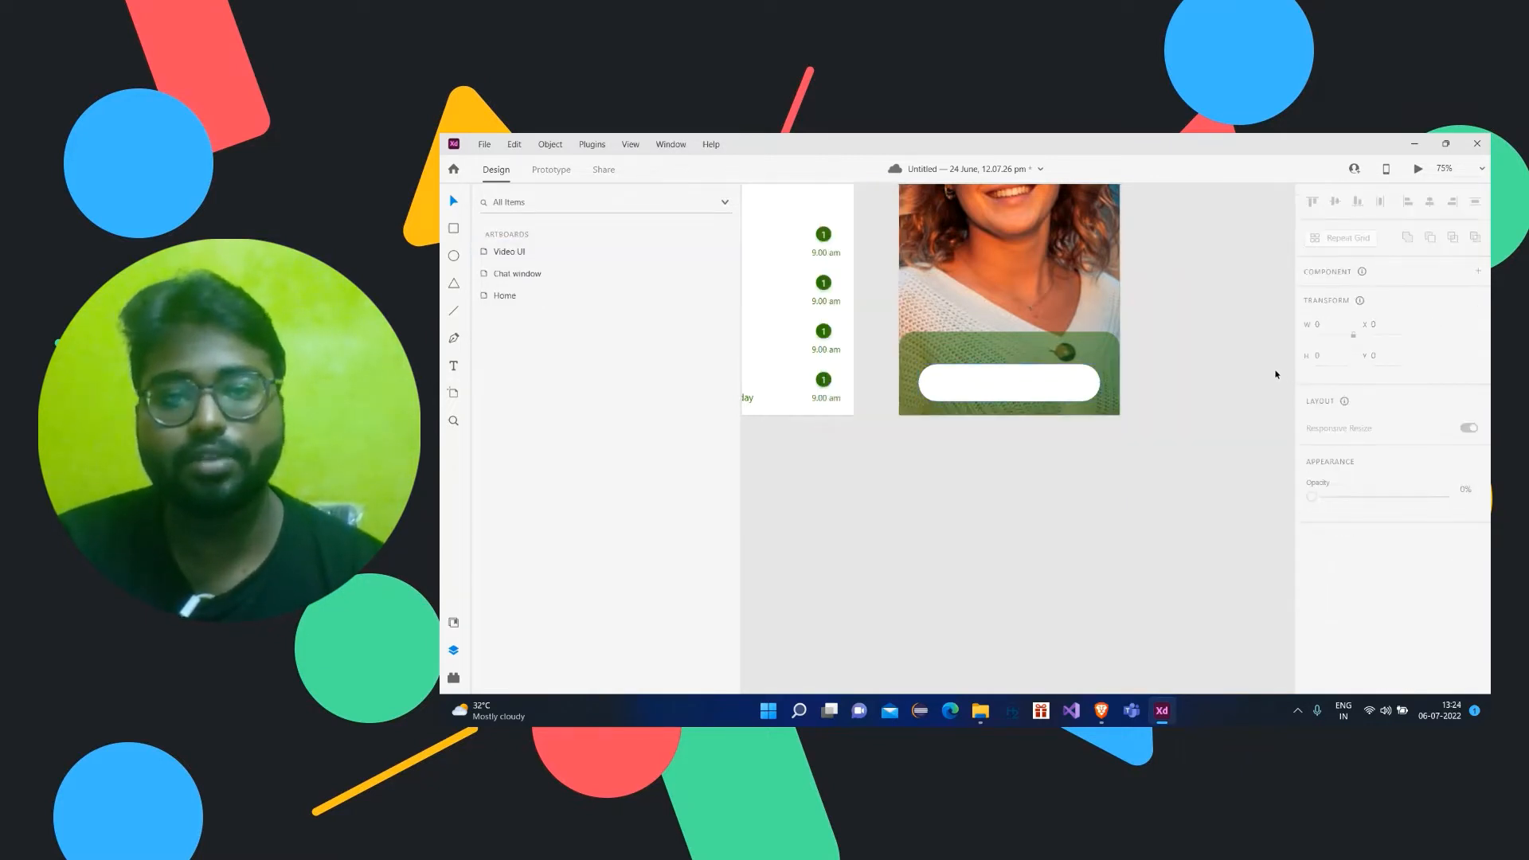
Step: Move the white pill slightly up on the green panel and widen it on both sides towards the panel's edges
{"action": "scroll", "coordinate": [1277, 375], "scroll_direction": "up", "scroll_amount": 3}
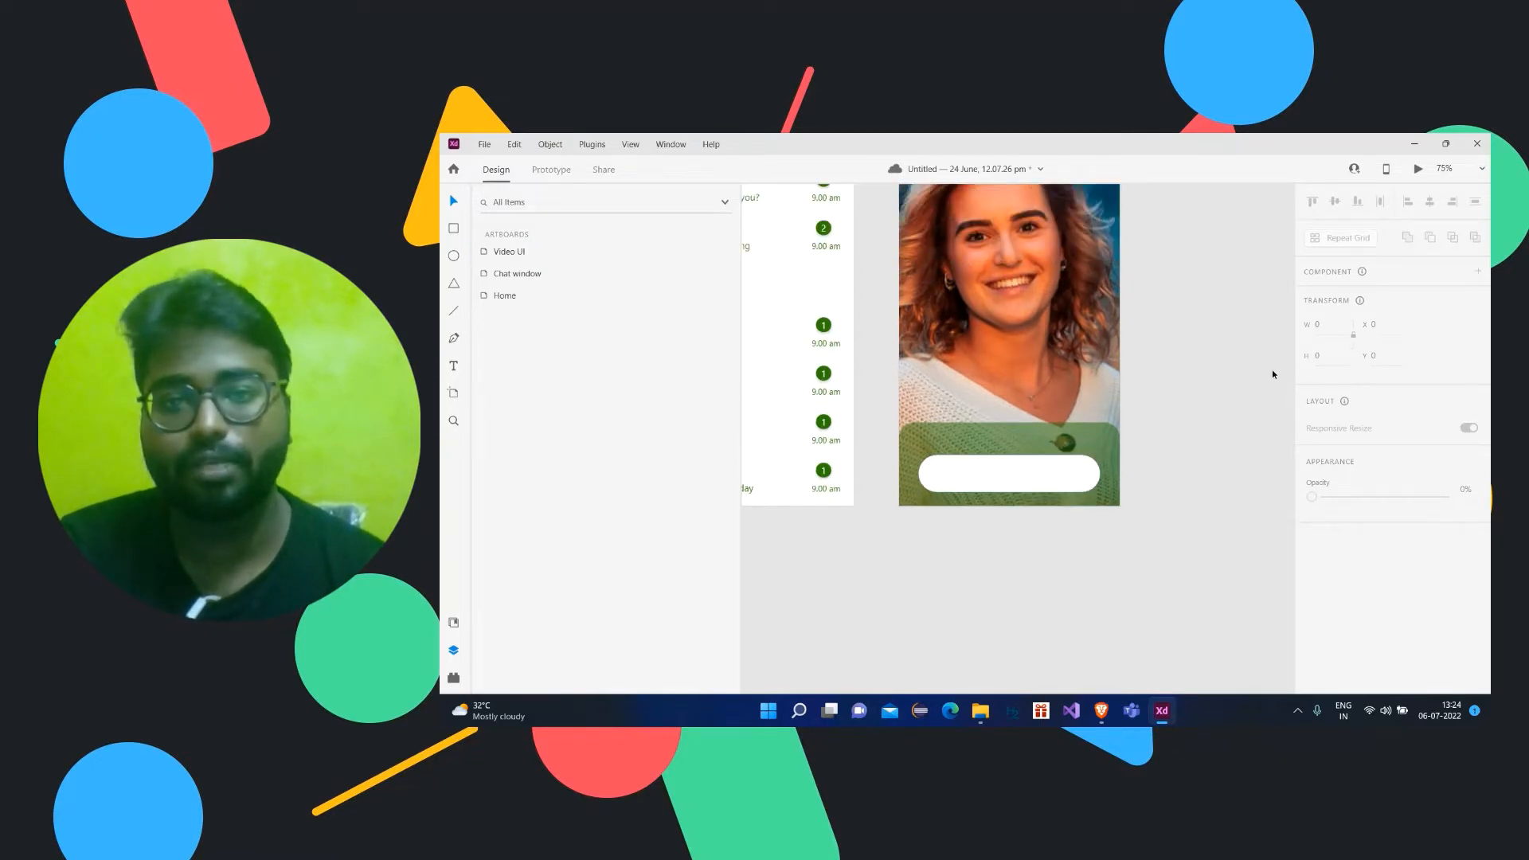
{"action": "left_click", "coordinate": [1040, 478]}
{"action": "left_click_drag", "start_coordinate": [1039, 480], "coordinate": [1039, 479]}
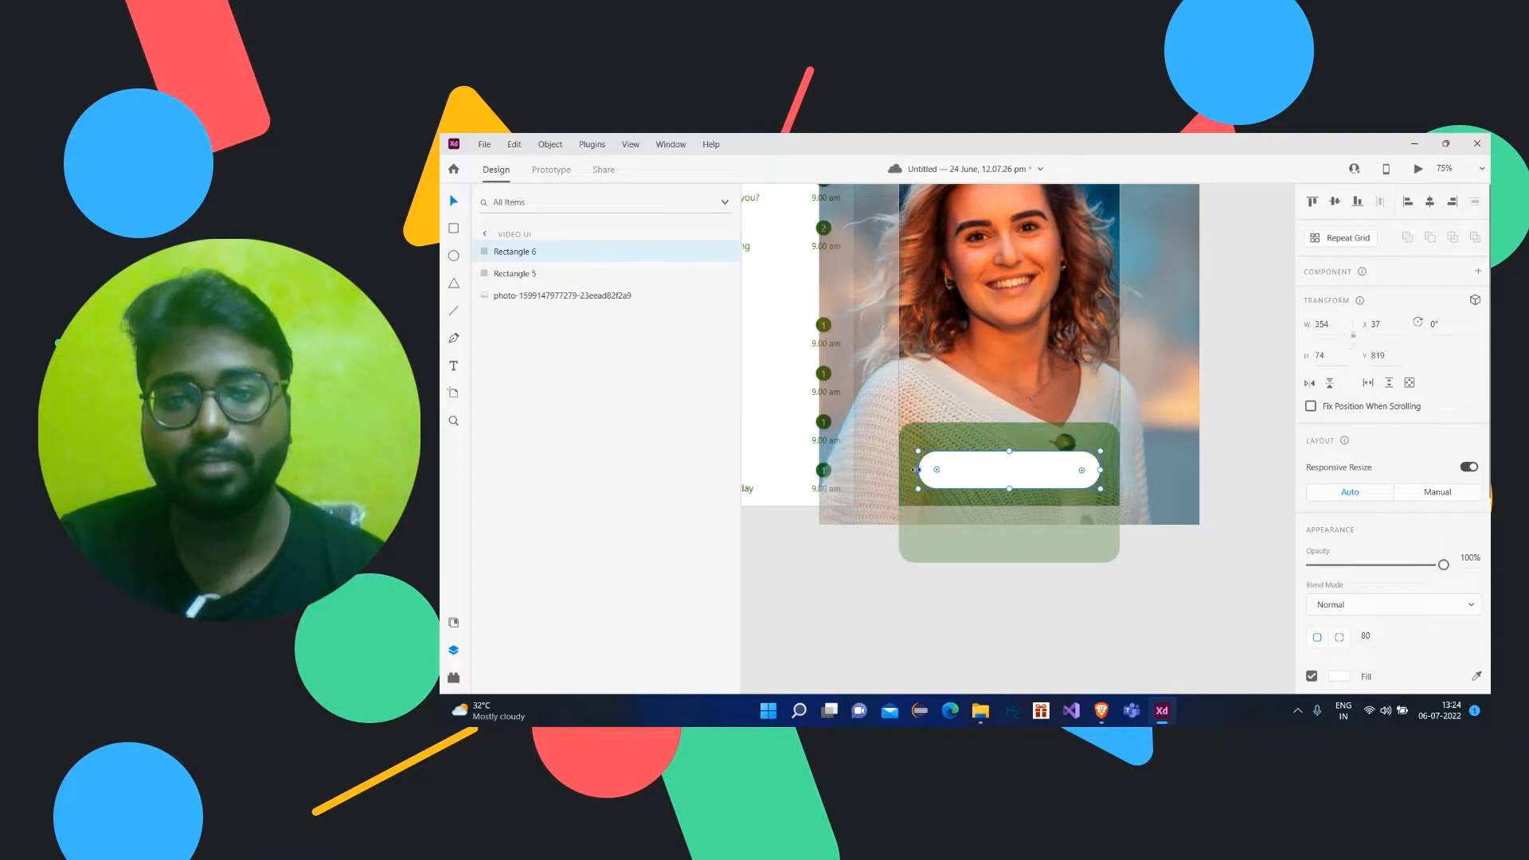
{"action": "left_click_drag", "start_coordinate": [918, 470], "coordinate": [911, 471]}
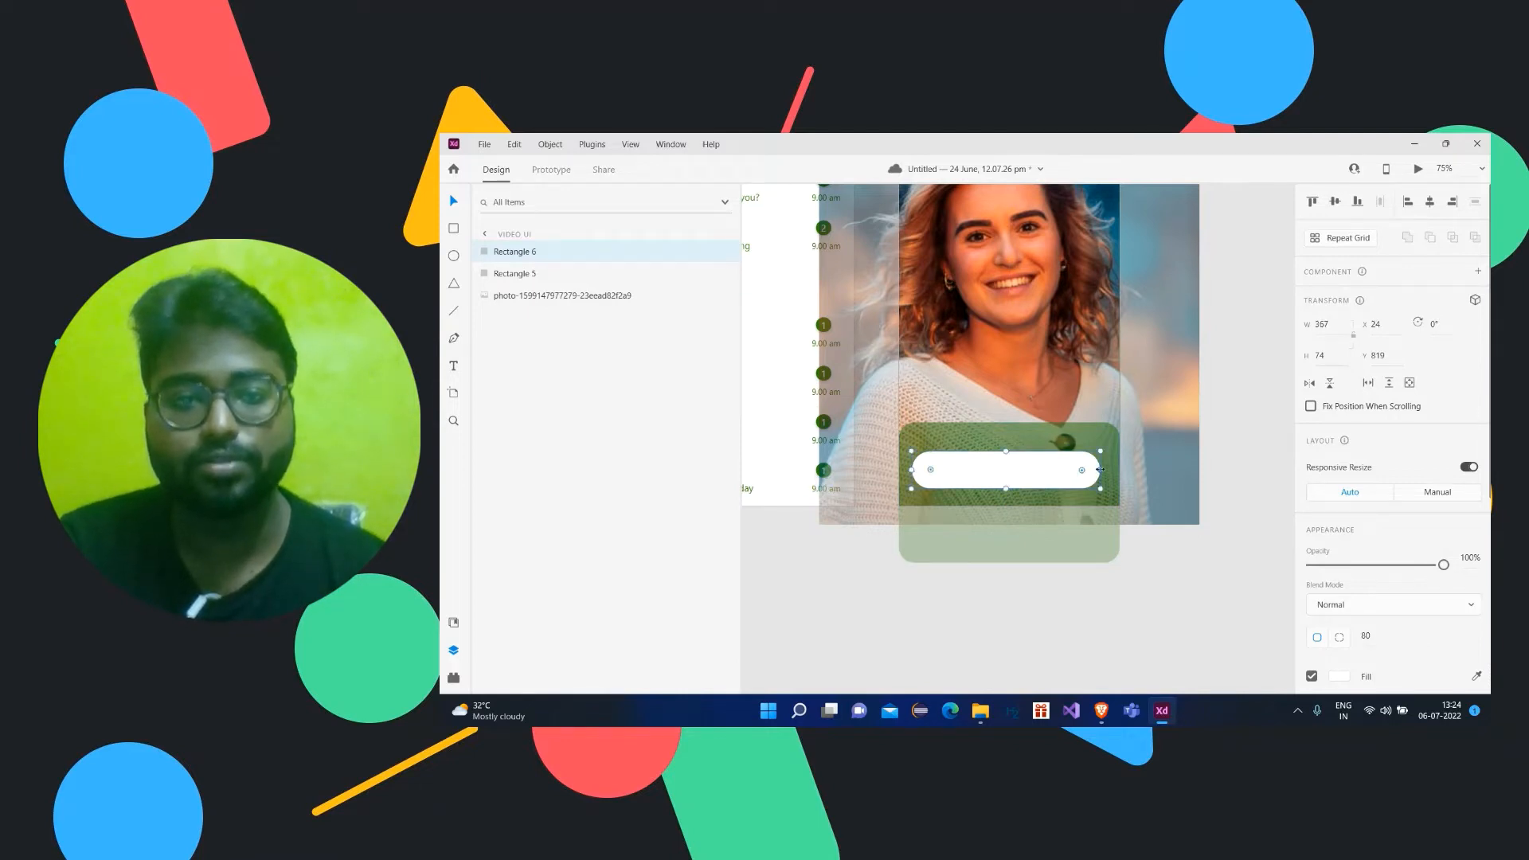
{"action": "left_click_drag", "start_coordinate": [1100, 470], "coordinate": [1037, 474]}
{"action": "left_click", "coordinate": [1240, 410]}
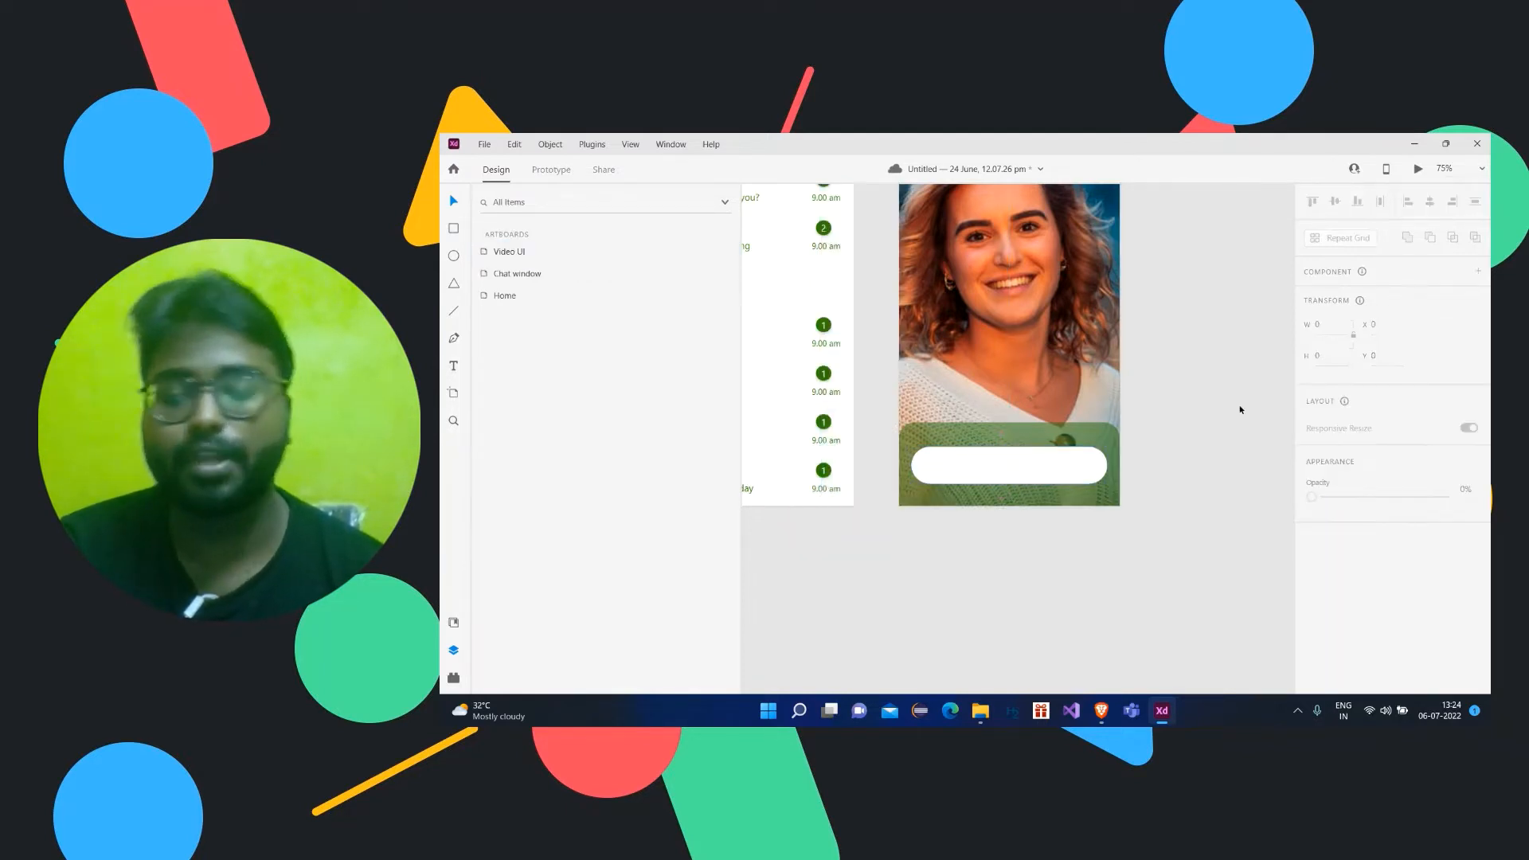
{"action": "scroll", "coordinate": [1240, 409], "scroll_direction": "up", "scroll_amount": 2}
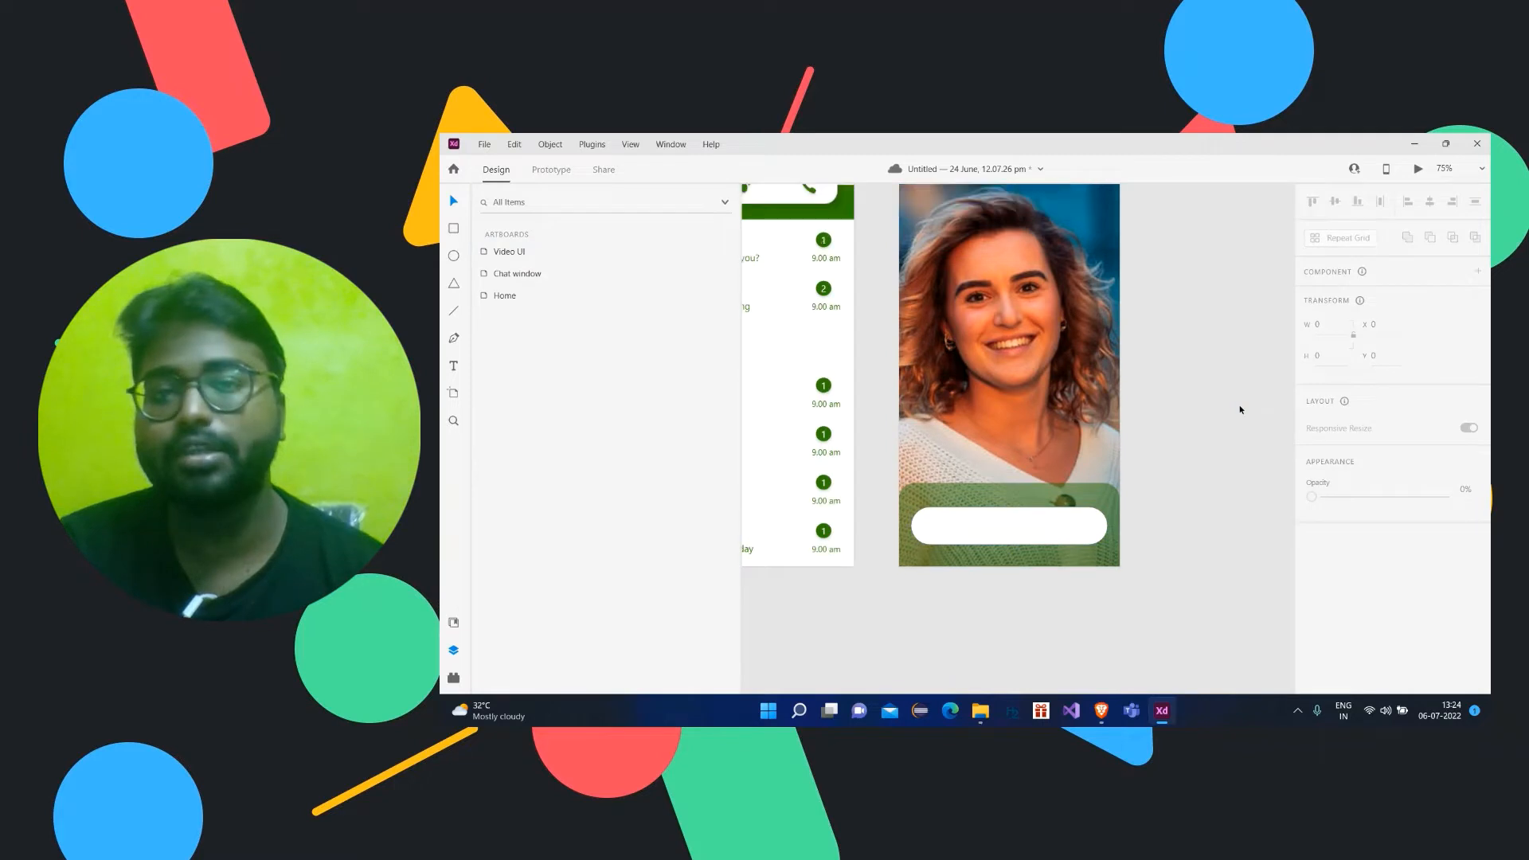
{"action": "left_click", "coordinate": [454, 255]}
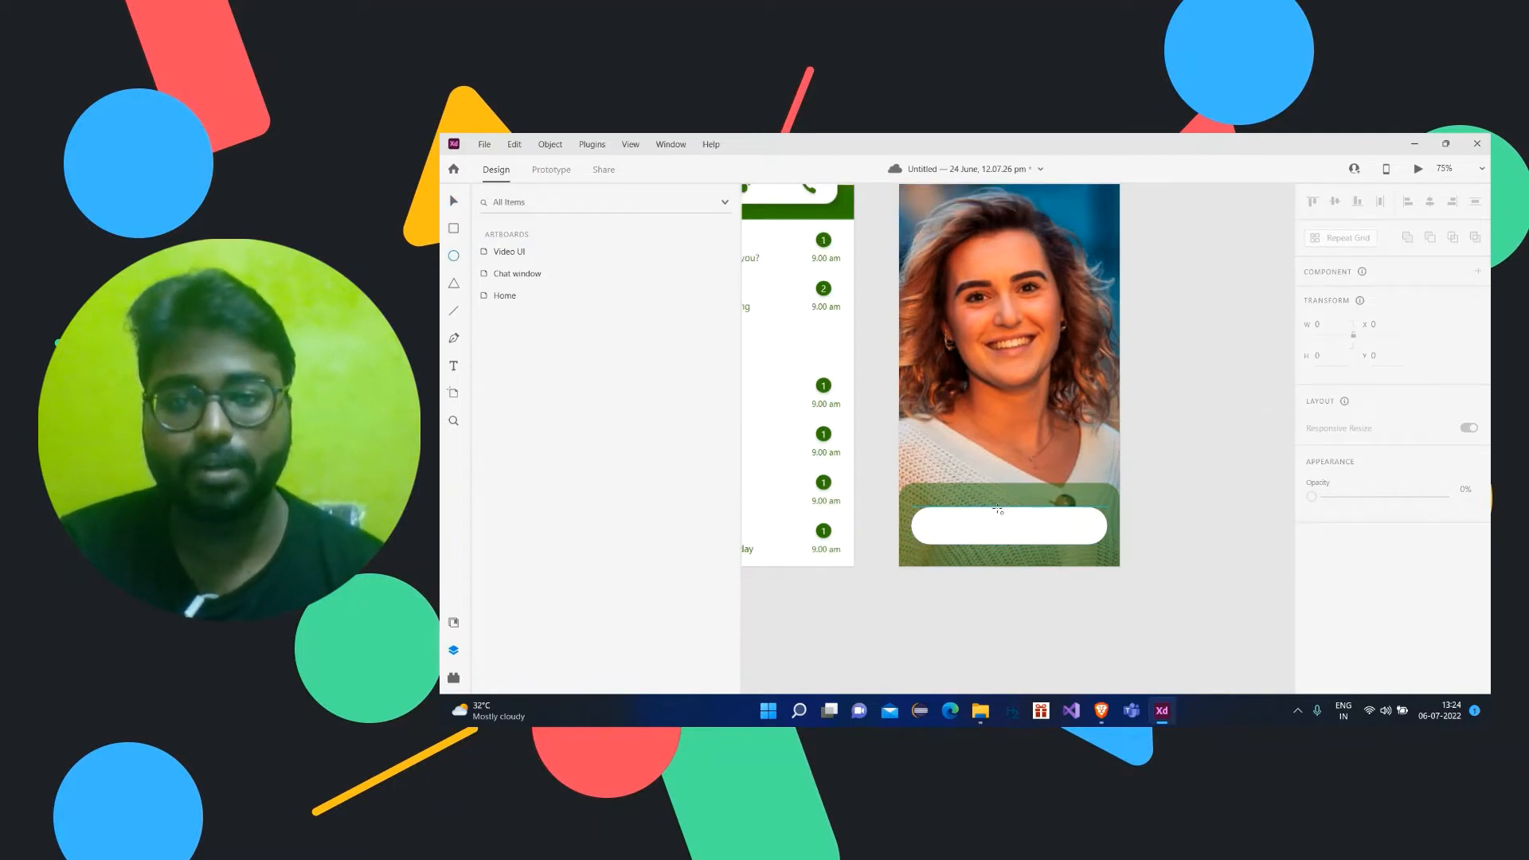
{"action": "left_click_drag", "start_coordinate": [998, 509], "coordinate": [1038, 550]}
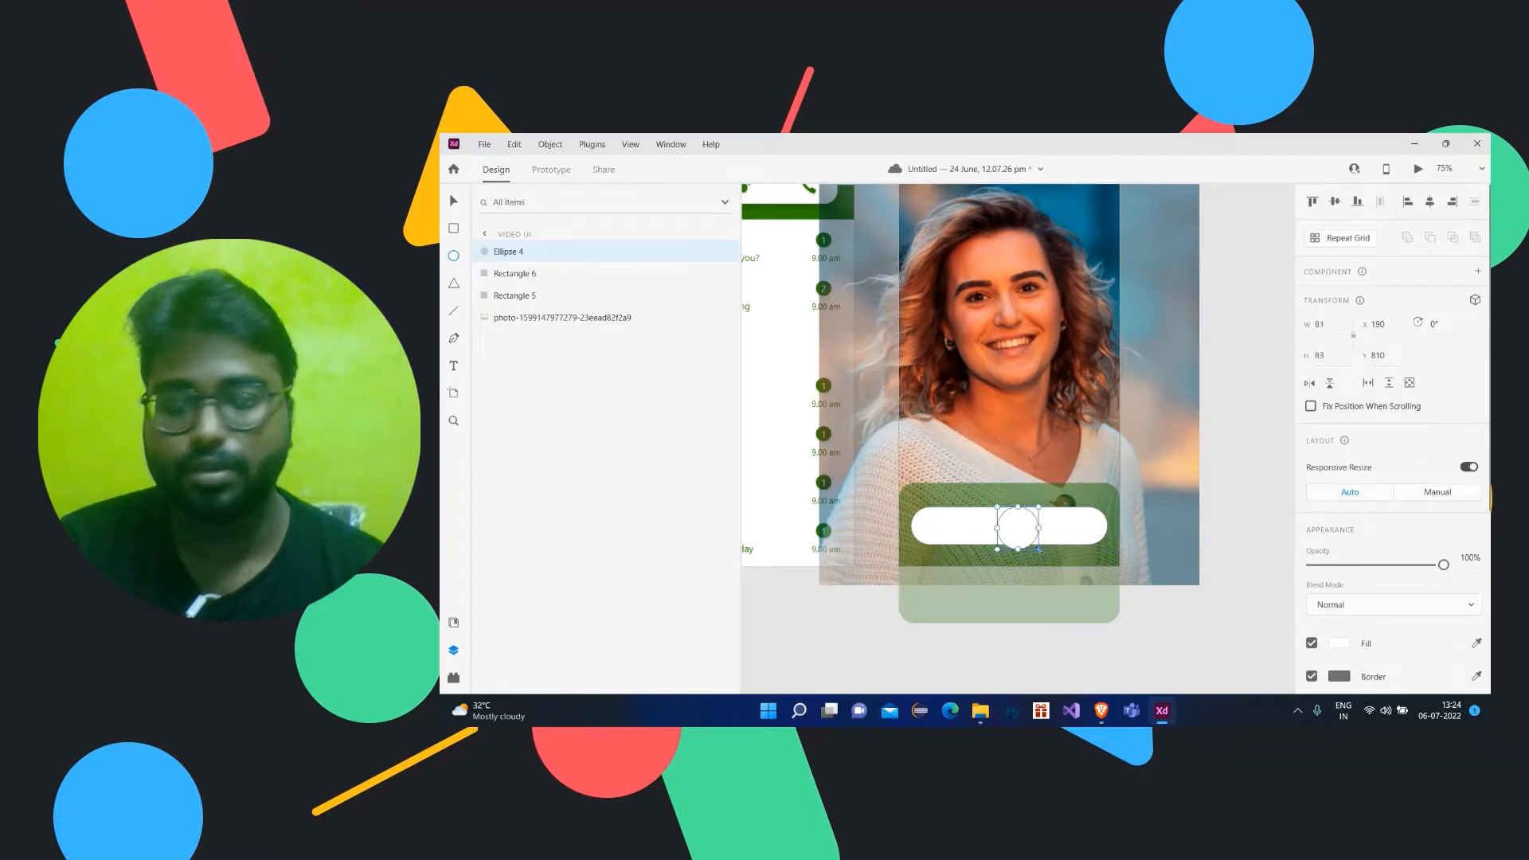
{"action": "key", "text": "Delete"}
Step: Draw a rectangle about 91 by 82 over the middle of the white pill
{"action": "key", "text": "r"}
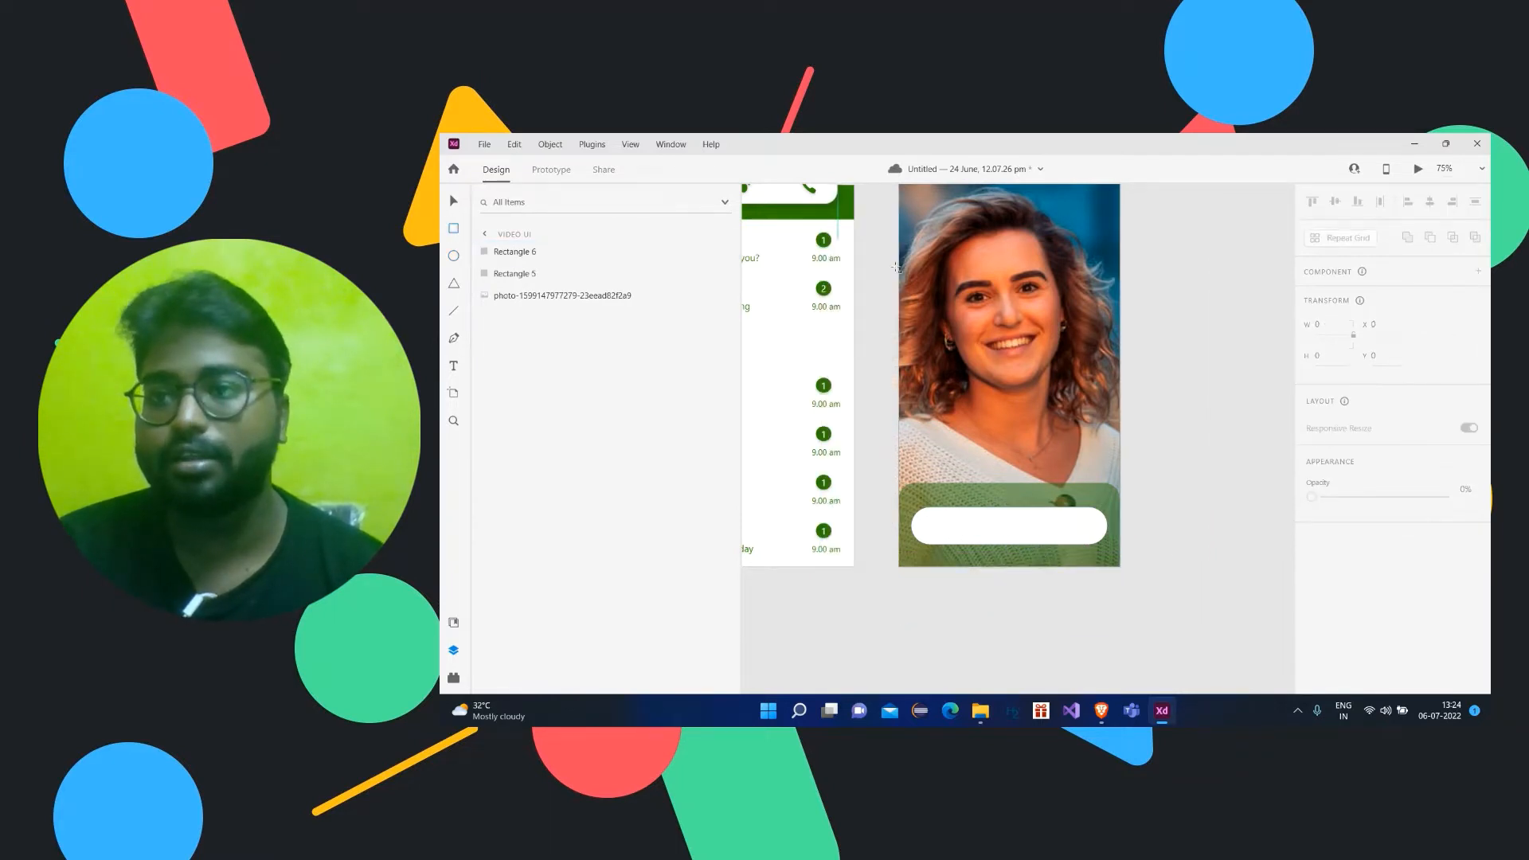
{"action": "left_click_drag", "start_coordinate": [992, 507], "coordinate": [1016, 536]}
{"action": "left_click", "coordinate": [453, 204]}
Step: Try rounding the corners of the small centre rectangle to a radius of 49, and undo the rounding
{"action": "scroll", "coordinate": [1353, 375], "scroll_direction": "down", "scroll_amount": 5}
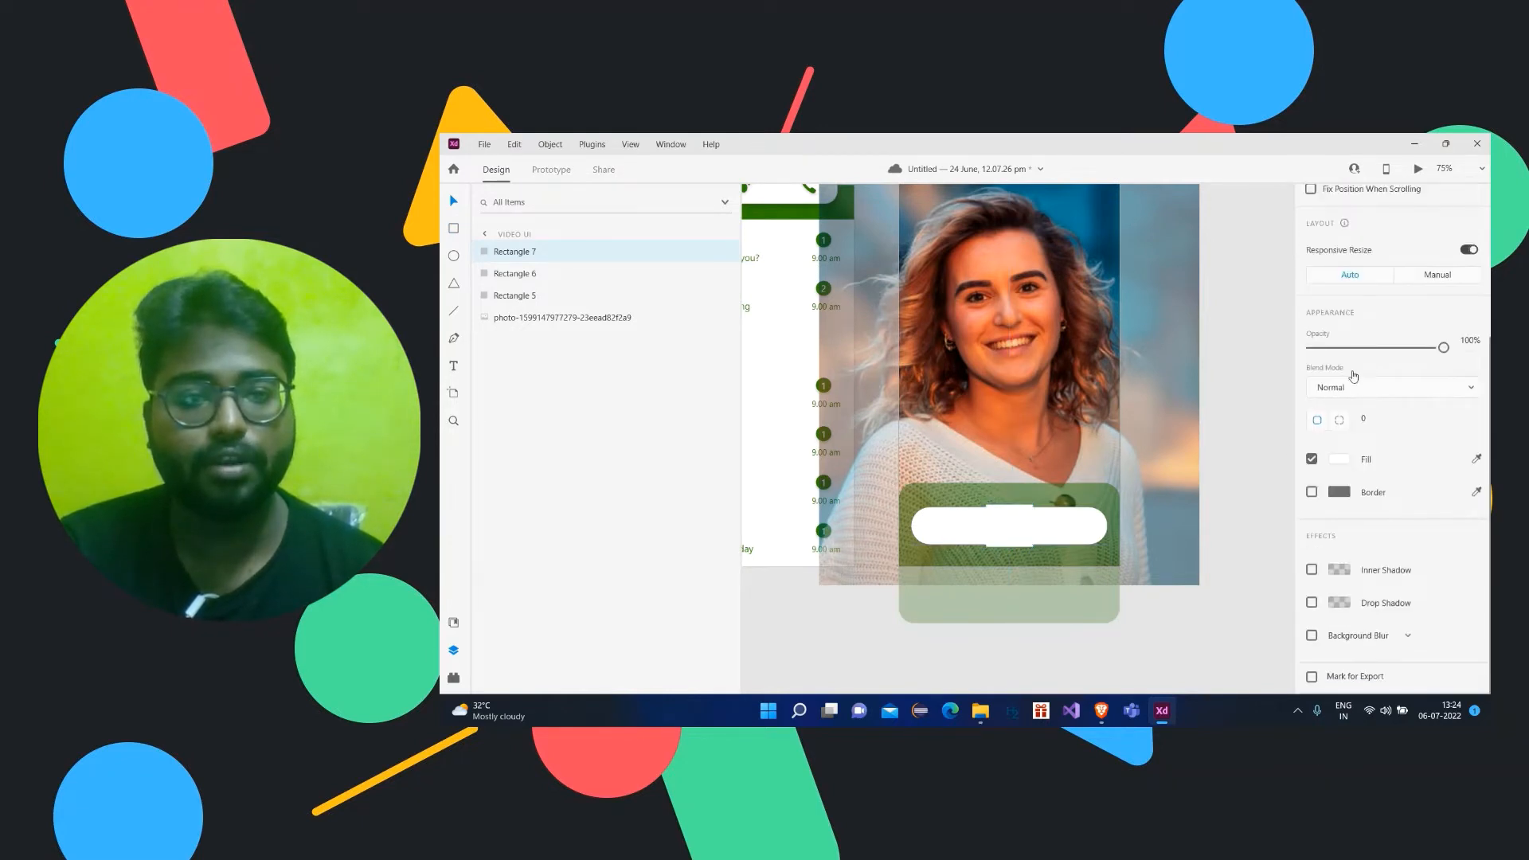
{"action": "left_click", "coordinate": [1381, 421]}
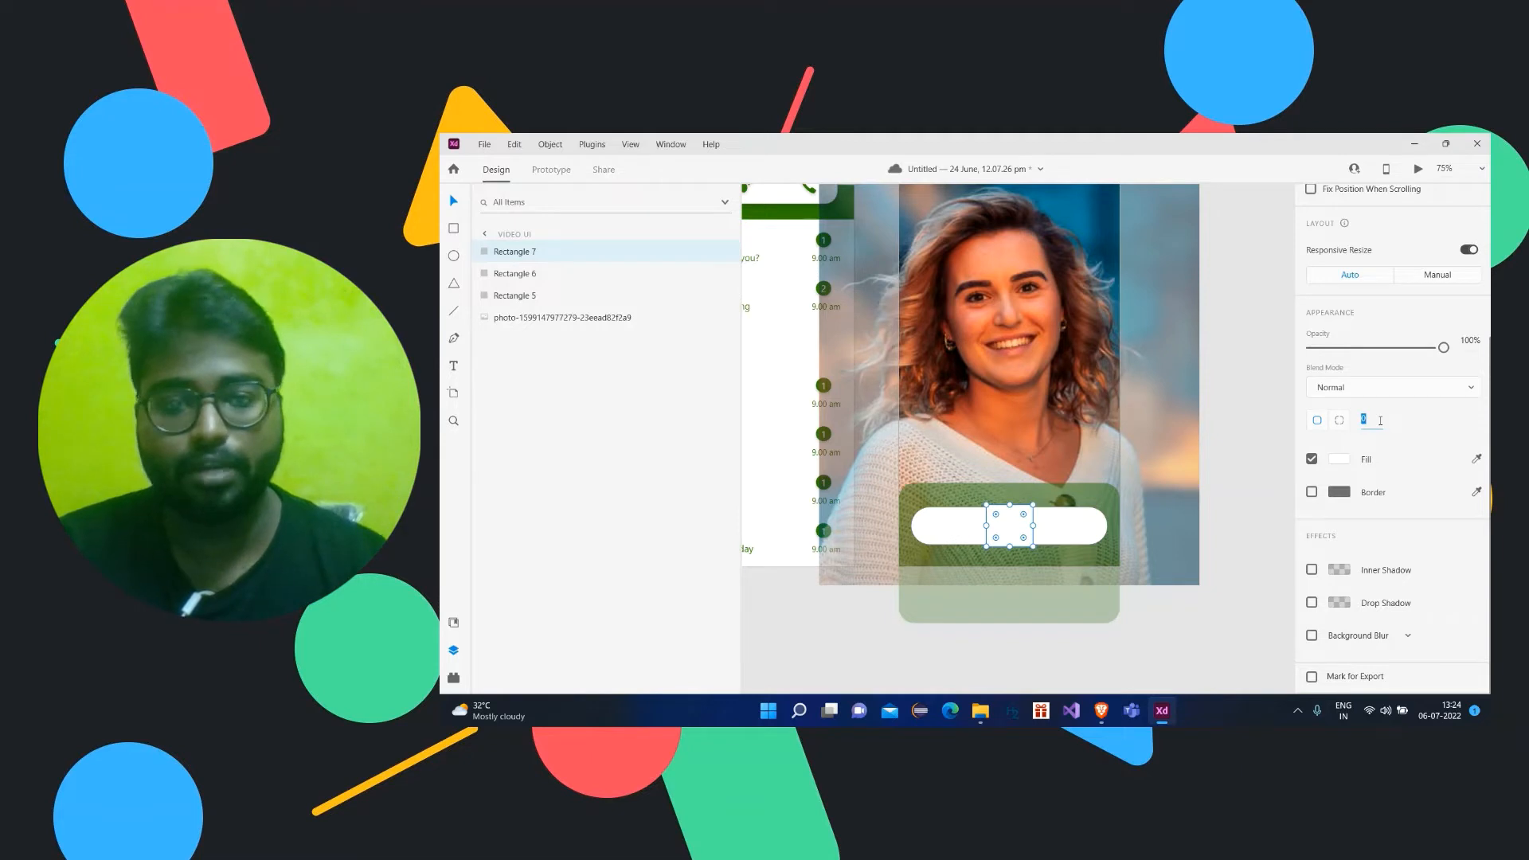
{"action": "type", "text": "12"}
{"action": "key", "text": "Return"}
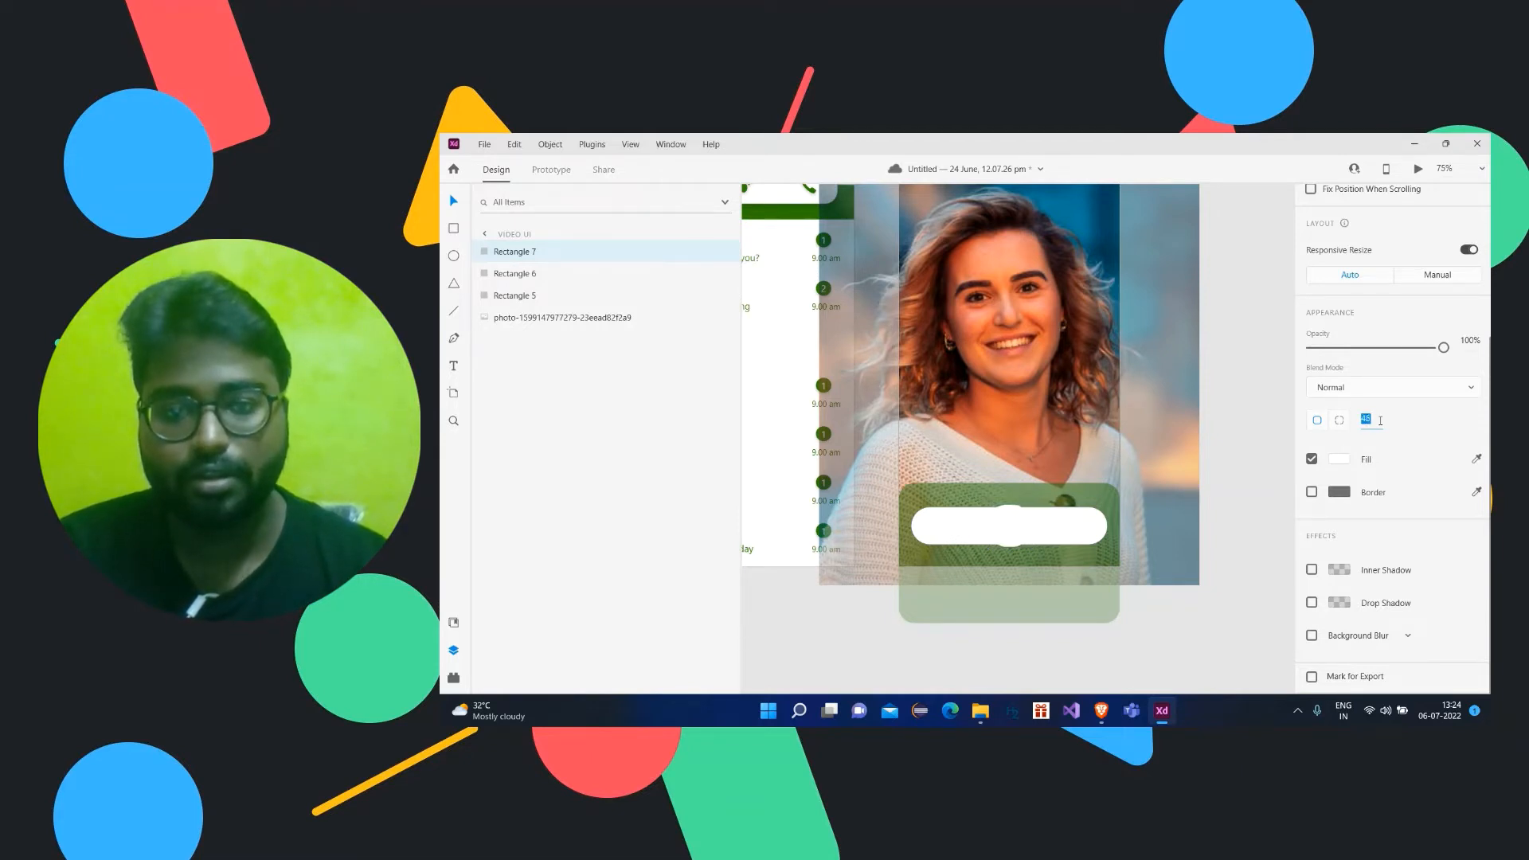
{"action": "left_click", "coordinate": [1018, 523]}
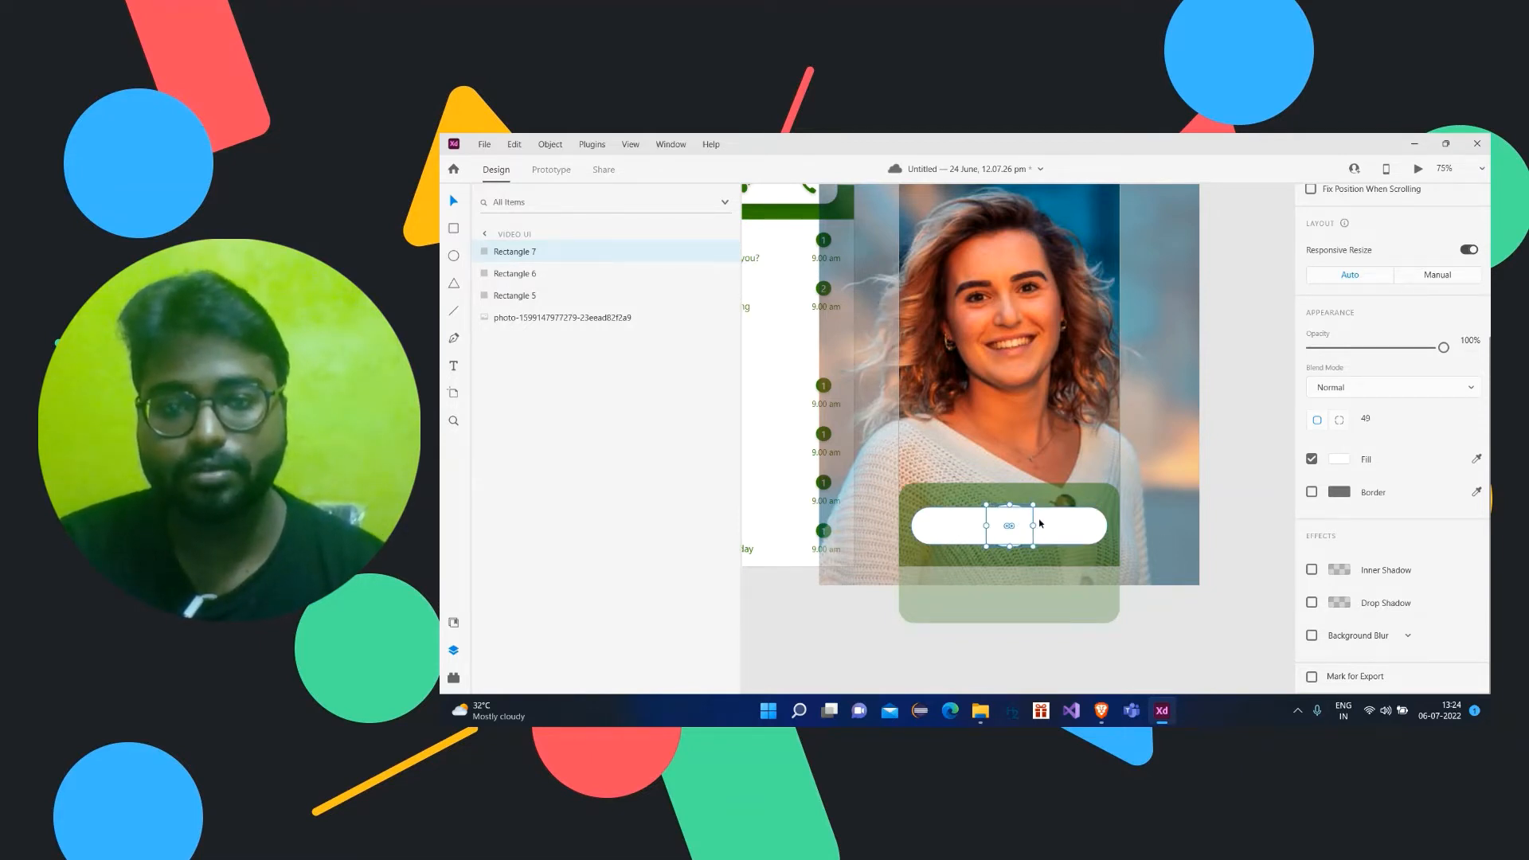
{"action": "left_click", "coordinate": [1230, 537]}
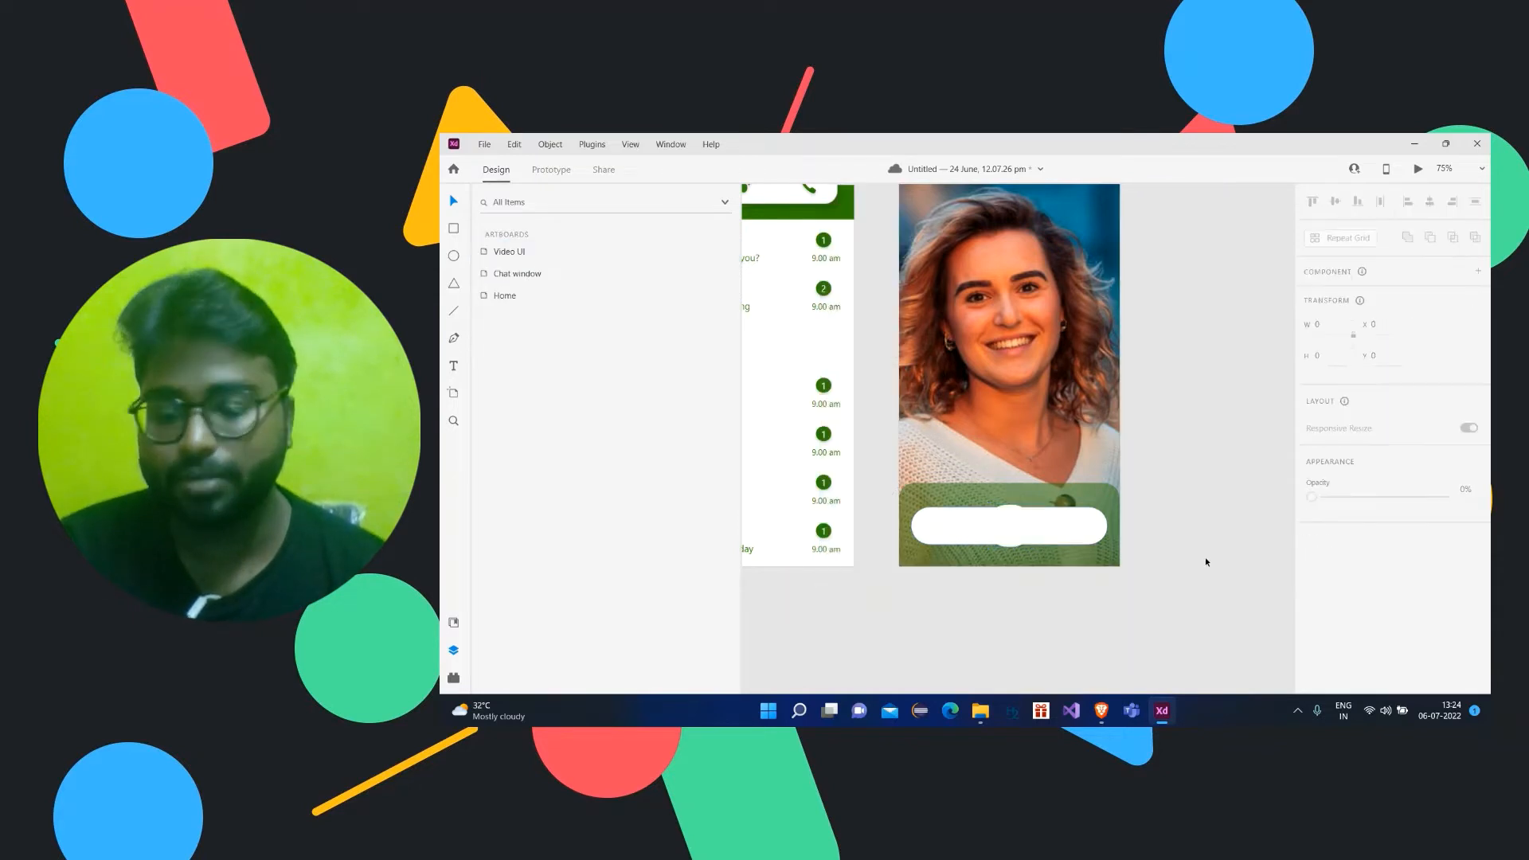
{"action": "key", "text": "ctrl+z"}
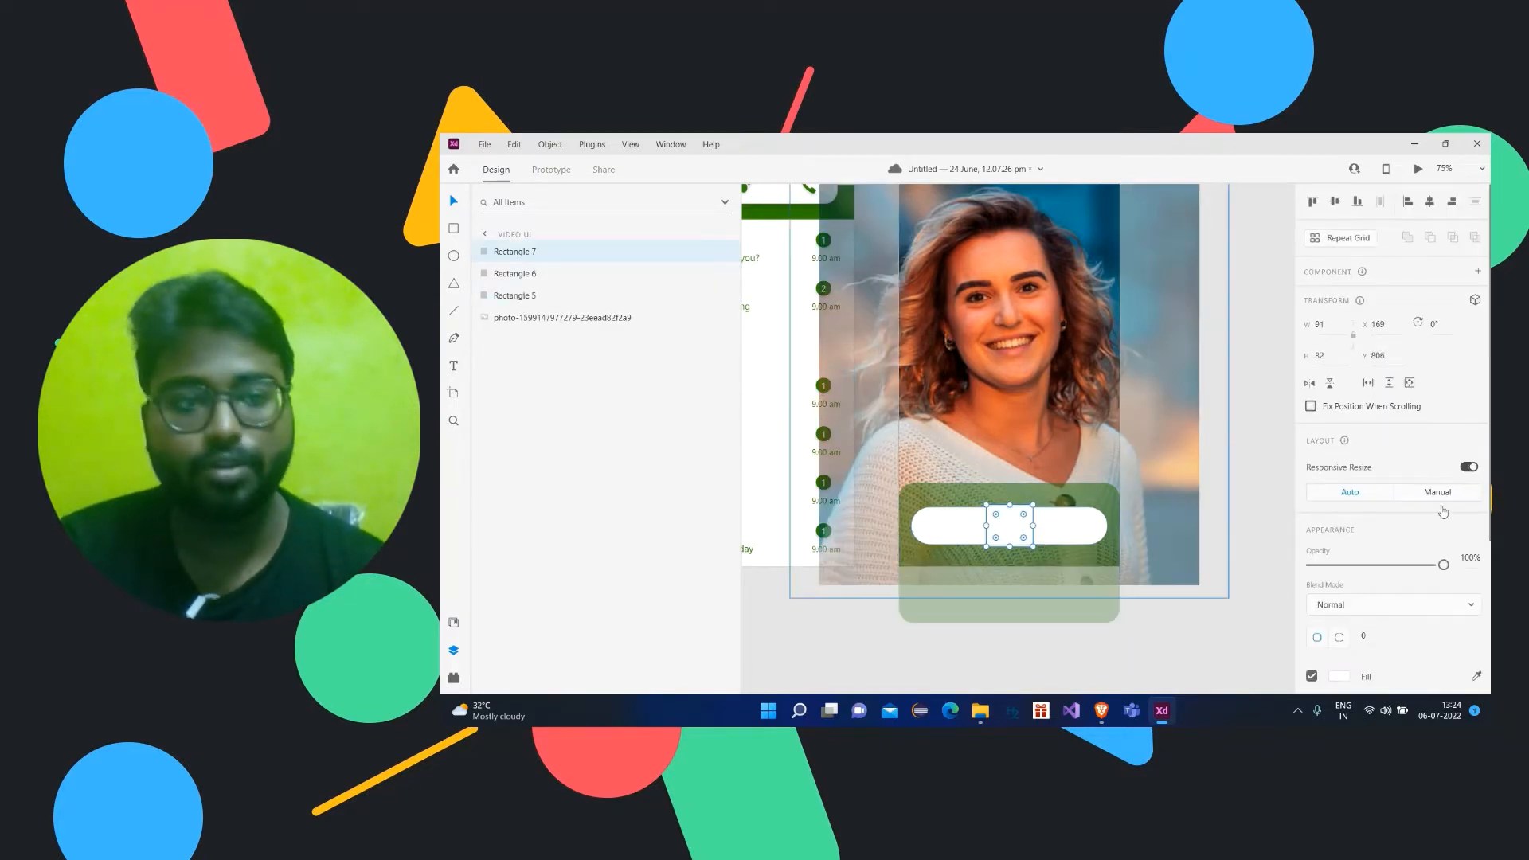
Step: Turn on the border of the small rectangle in the middle of the white pill
{"action": "scroll", "coordinate": [1439, 621], "scroll_direction": "down", "scroll_amount": 1}
{"action": "scroll", "coordinate": [1440, 621], "scroll_direction": "down", "scroll_amount": 2}
{"action": "left_click", "coordinate": [1311, 557]}
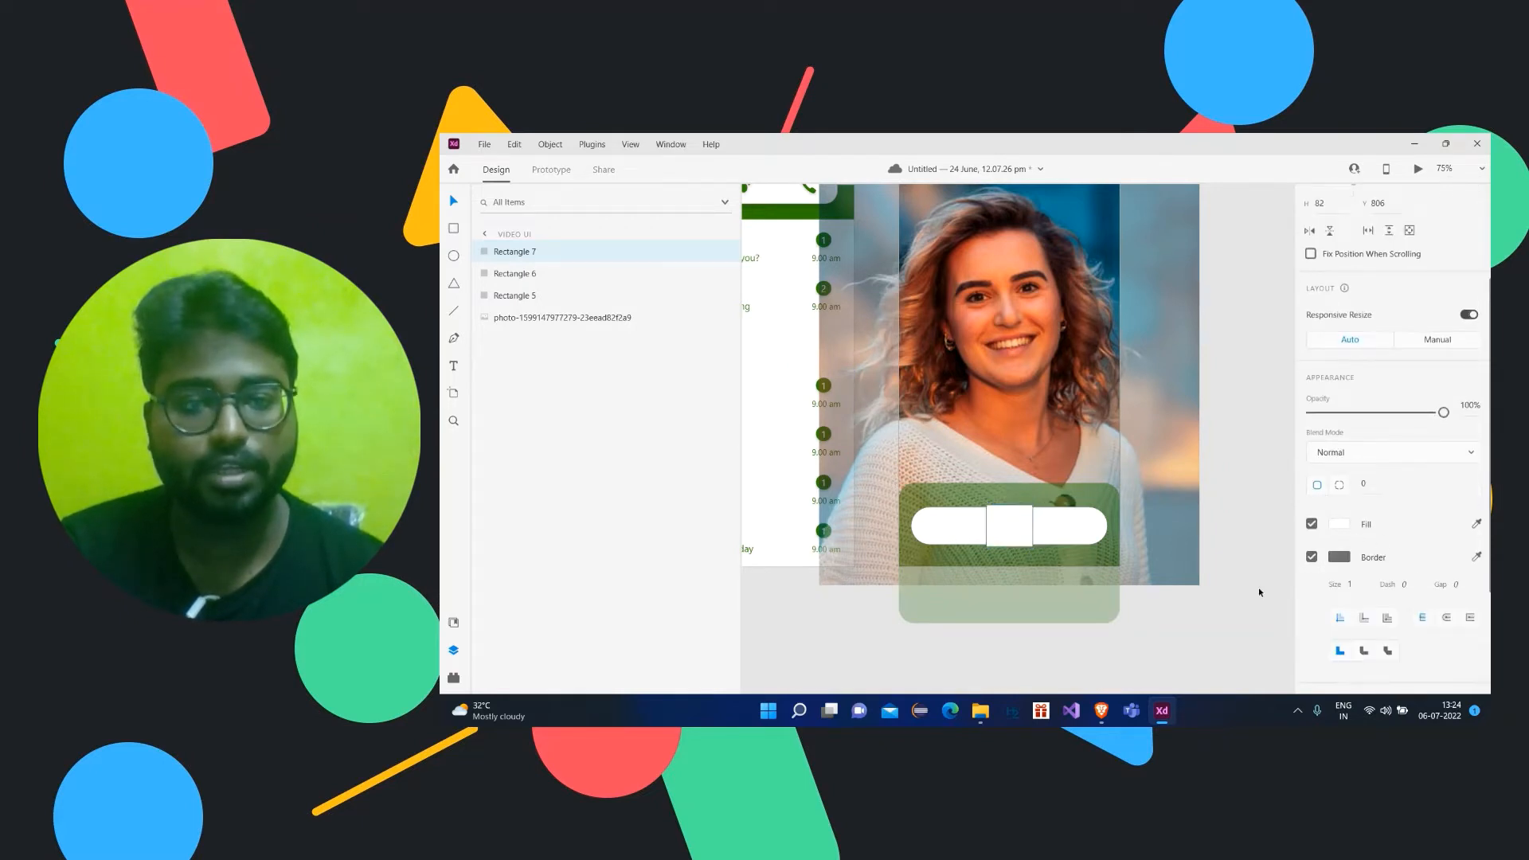
{"action": "scroll", "coordinate": [1369, 635], "scroll_direction": "up", "scroll_amount": 3}
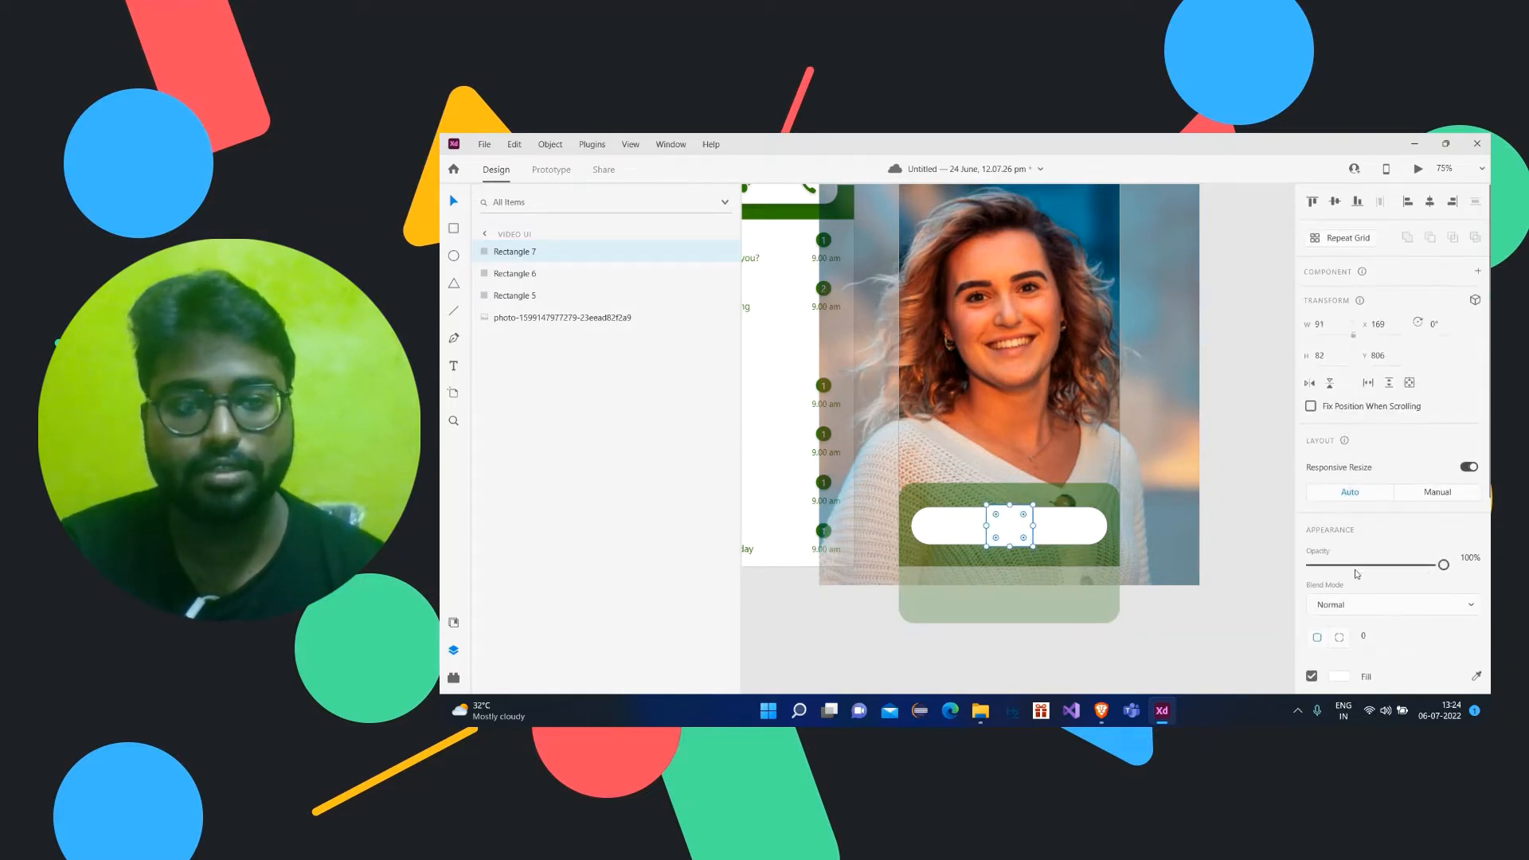
Step: Try rounding the small centre rectangle until it is nearly circular, and return its corner radius to 0
{"action": "left_click", "coordinate": [1367, 637]}
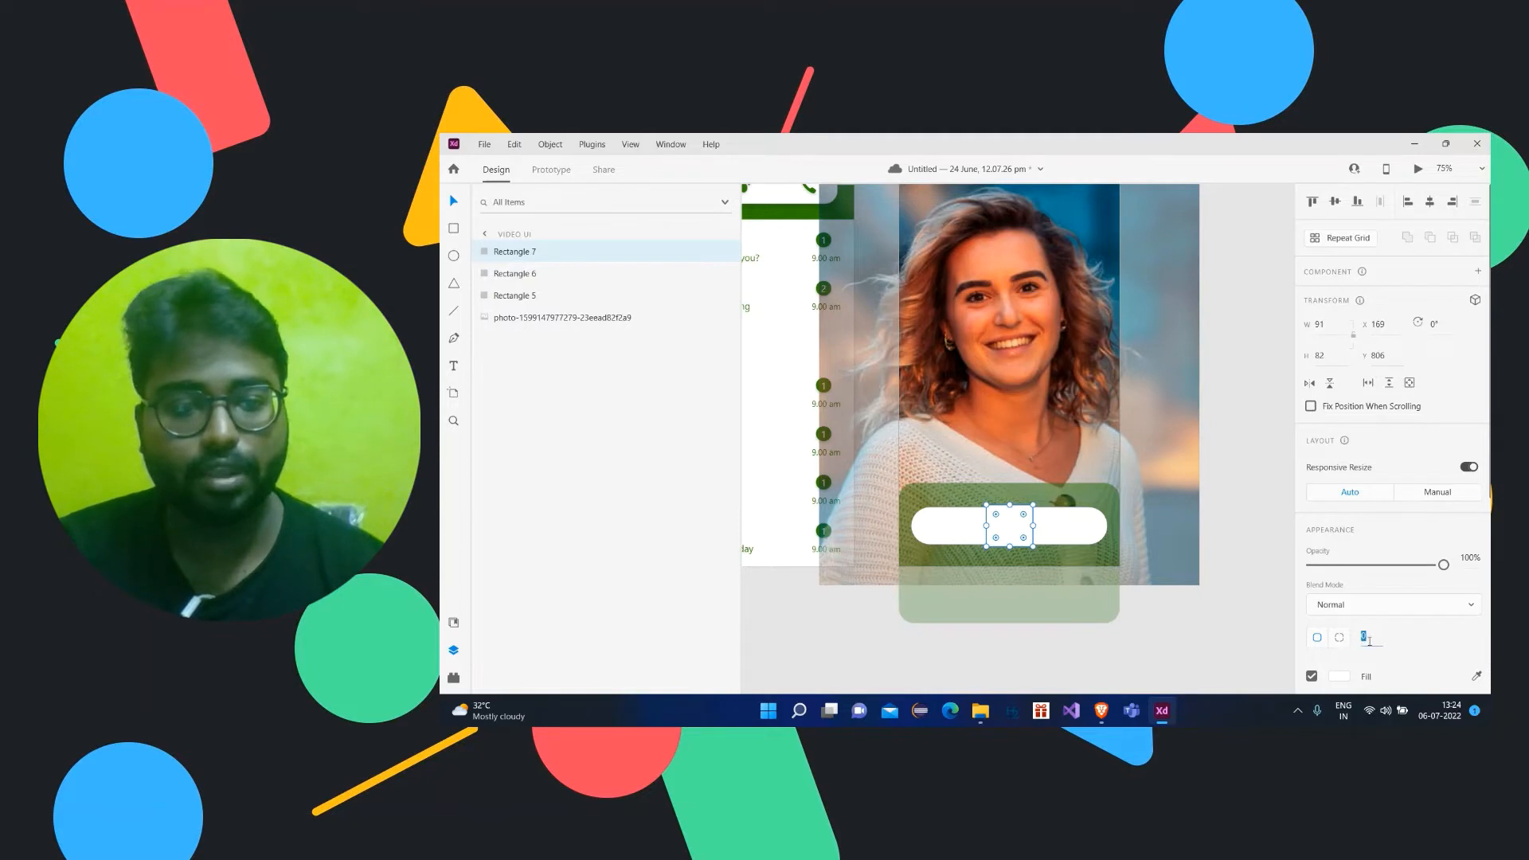
{"action": "key", "text": "Up"}
{"action": "key", "text": "Up"}
{"action": "key", "text": "Up"}
{"action": "key", "text": "Up"}
{"action": "key", "text": "Up"}
{"action": "key", "text": "Up"}
{"action": "key", "text": "Up"}
{"action": "key", "text": "Up"}
{"action": "key", "text": "Up"}
{"action": "key", "text": "Up"}
{"action": "key", "text": "Up"}
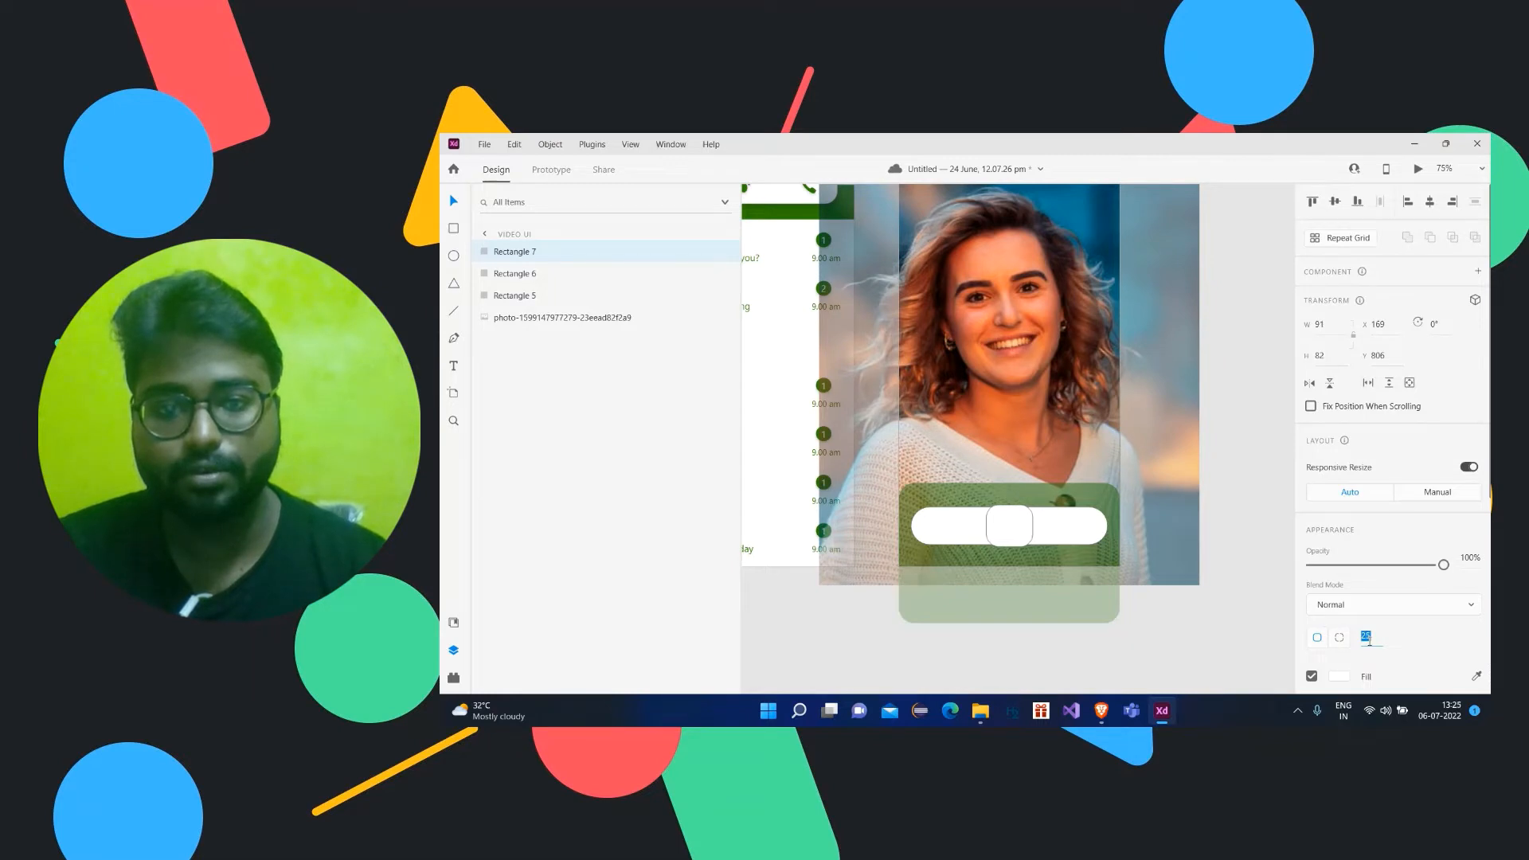
{"action": "key", "text": "Up"}
{"action": "key", "text": "Up"}
{"action": "key", "text": "Up"}
{"action": "key", "text": "Up"}
{"action": "key", "text": "Up"}
{"action": "key", "text": "Up"}
{"action": "key", "text": "Up"}
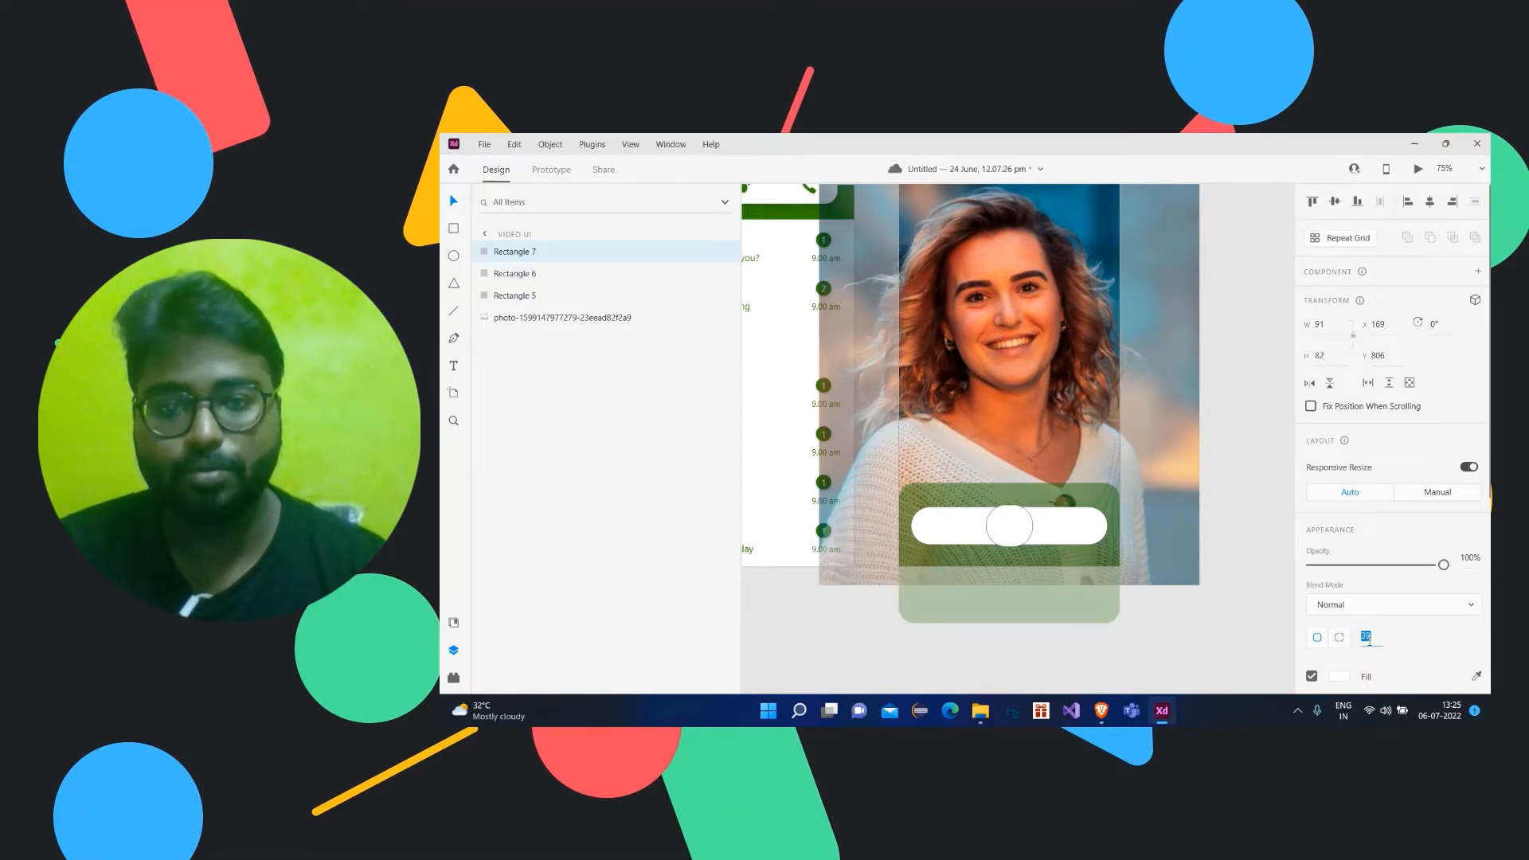
{"action": "key", "text": "Down"}
{"action": "key", "text": "Down"}
{"action": "key", "text": "Down"}
{"action": "key", "text": "Down"}
{"action": "key", "text": "Down"}
{"action": "key", "text": "Down"}
{"action": "key", "text": "Down"}
{"action": "key", "text": "Down"}
{"action": "key", "text": "Down"}
{"action": "key", "text": "Down"}
{"action": "key", "text": "Down"}
{"action": "key", "text": "Down"}
{"action": "key", "text": "Down"}
{"action": "key", "text": "Down"}
{"action": "key", "text": "Down"}
{"action": "key", "text": "Down"}
{"action": "key", "text": "Down"}
{"action": "key", "text": "Down"}
{"action": "key", "text": "Down"}
{"action": "key", "text": "Down"}
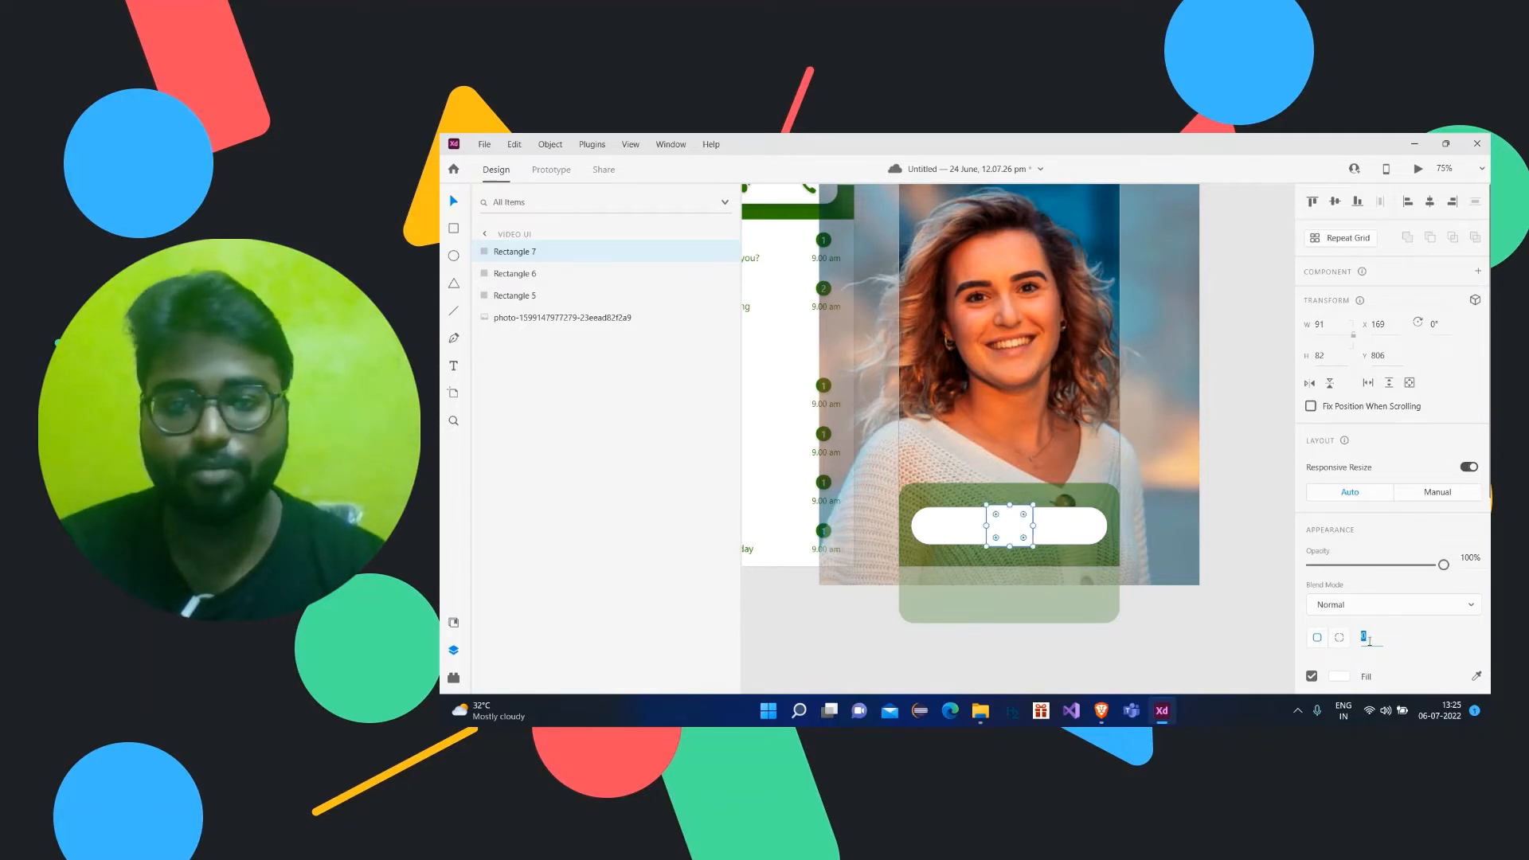
Step: Raise the corner radius of the small centre rectangle to 19
{"action": "key", "text": "Up"}
{"action": "key", "text": "Up"}
{"action": "key", "text": "Up"}
{"action": "key", "text": "Up"}
{"action": "key", "text": "Up"}
{"action": "key", "text": "Up"}
{"action": "key", "text": "Up"}
{"action": "key", "text": "Up"}
{"action": "key", "text": "Up"}
{"action": "key", "text": "Up"}
{"action": "key", "text": "Up"}
{"action": "key", "text": "Up"}
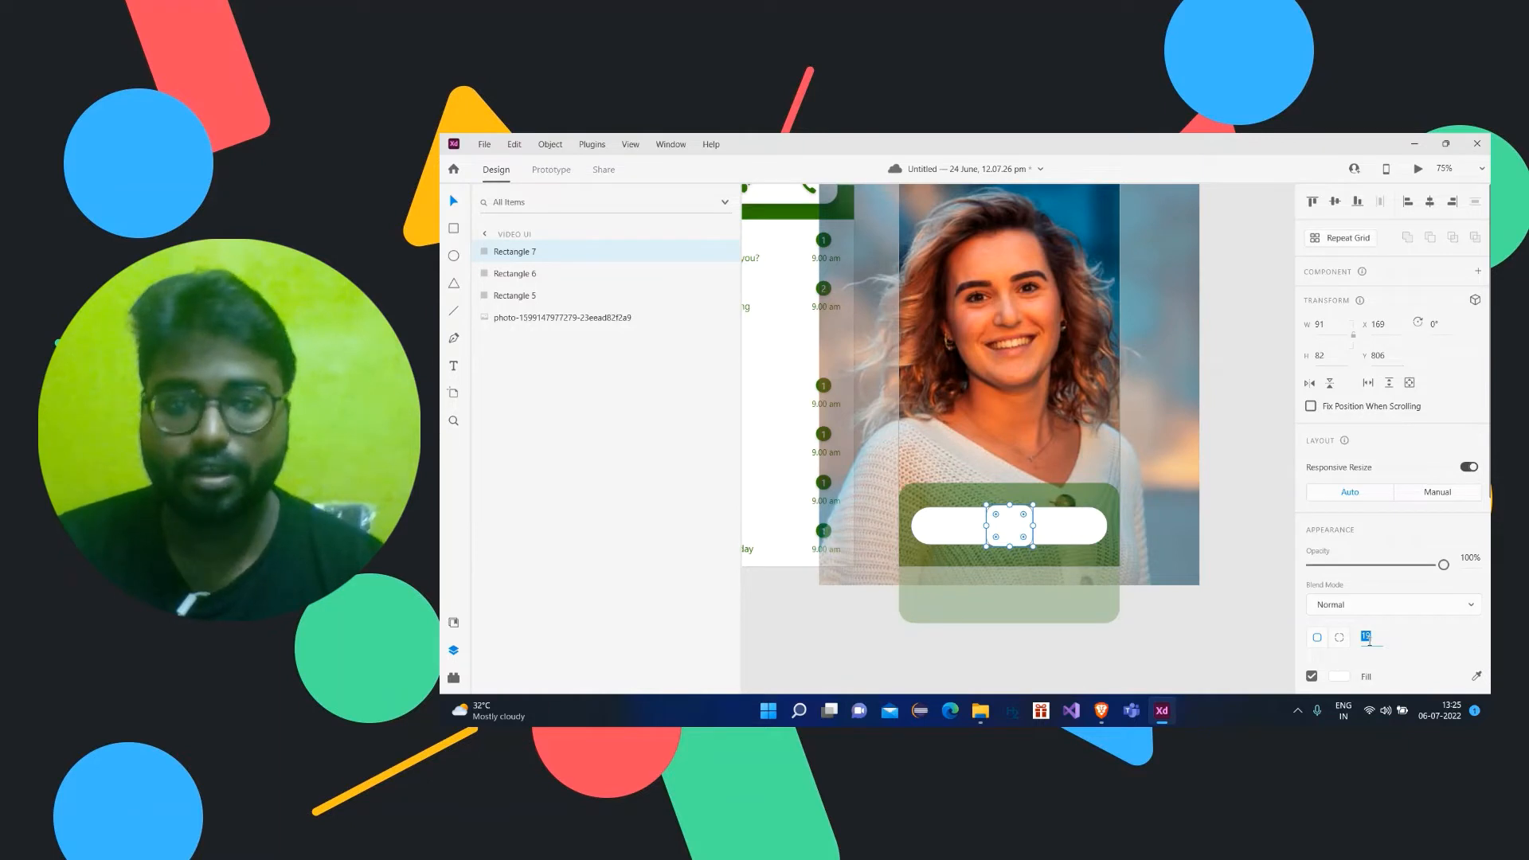
Step: Remove the small centre rectangle's border and fill it with bright red
{"action": "scroll", "coordinate": [1335, 451], "scroll_direction": "down", "scroll_amount": 3}
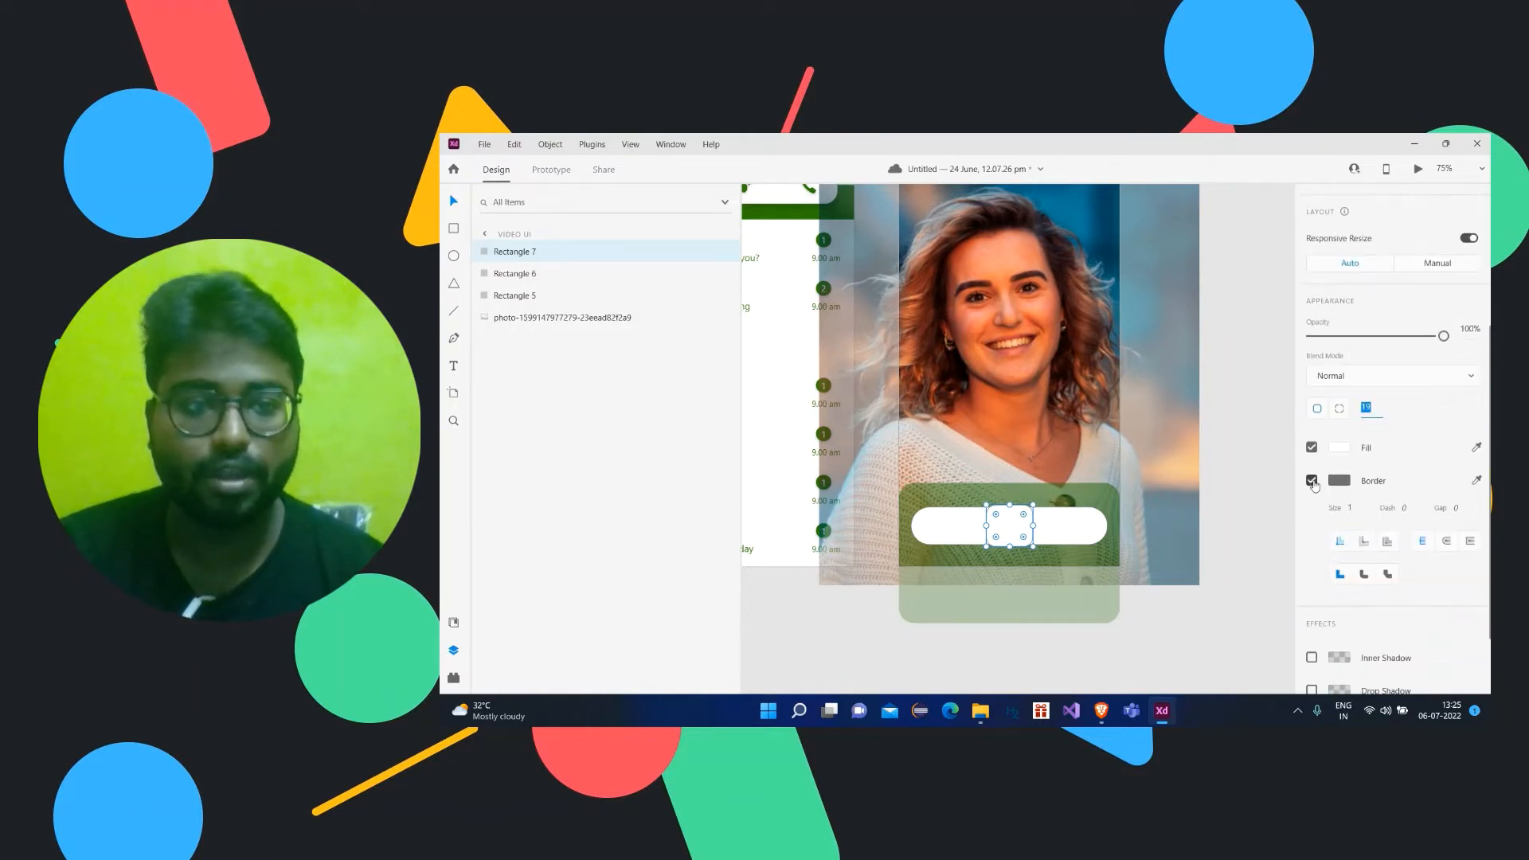
{"action": "left_click", "coordinate": [1340, 459]}
{"action": "left_click", "coordinate": [1211, 451]}
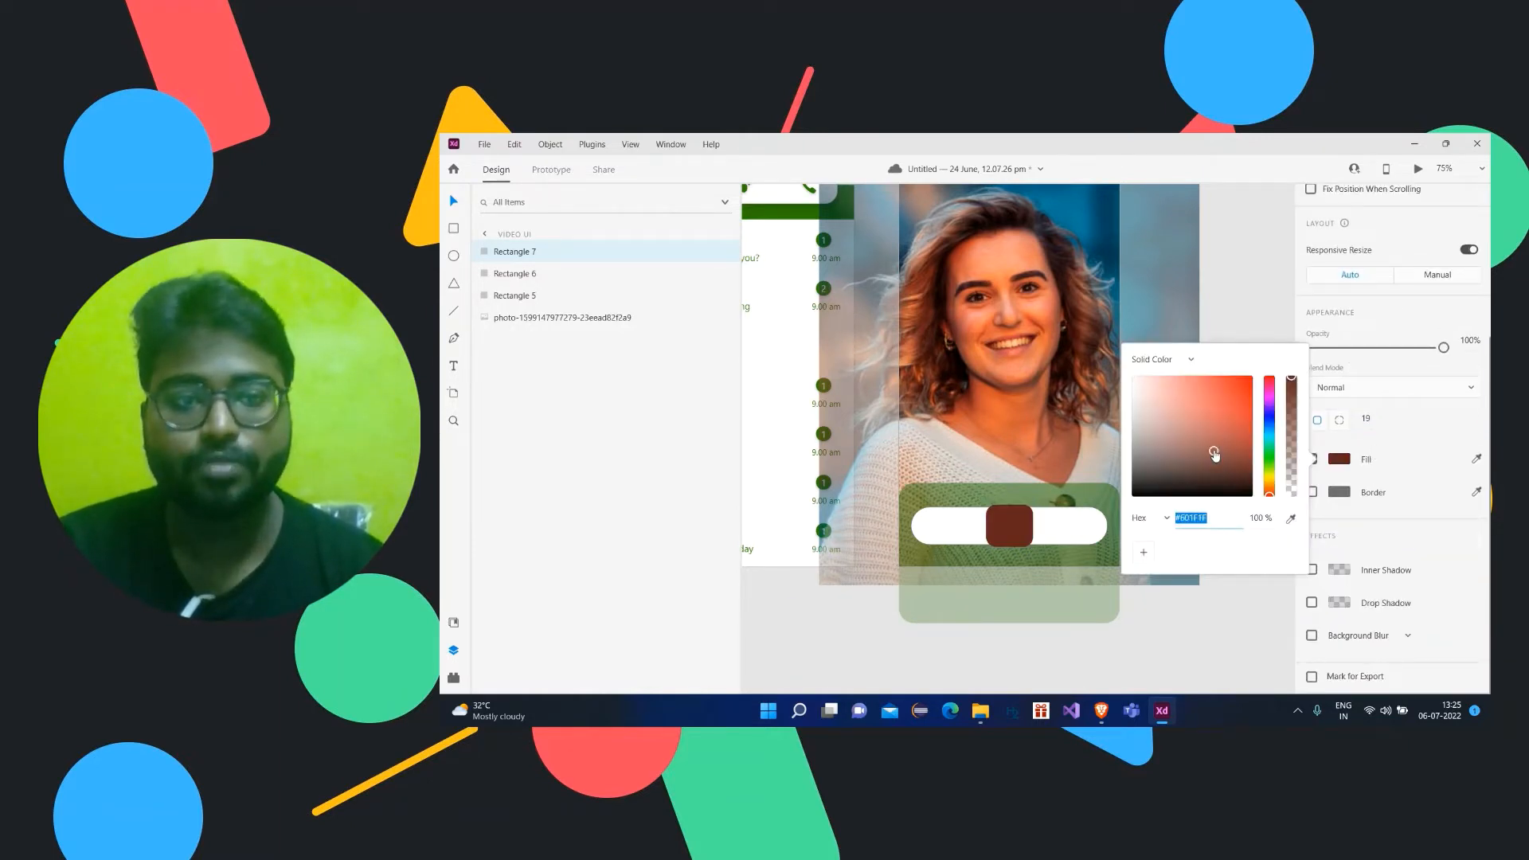
{"action": "left_click_drag", "start_coordinate": [1211, 451], "coordinate": [1310, 292]}
{"action": "left_click", "coordinate": [1254, 269]}
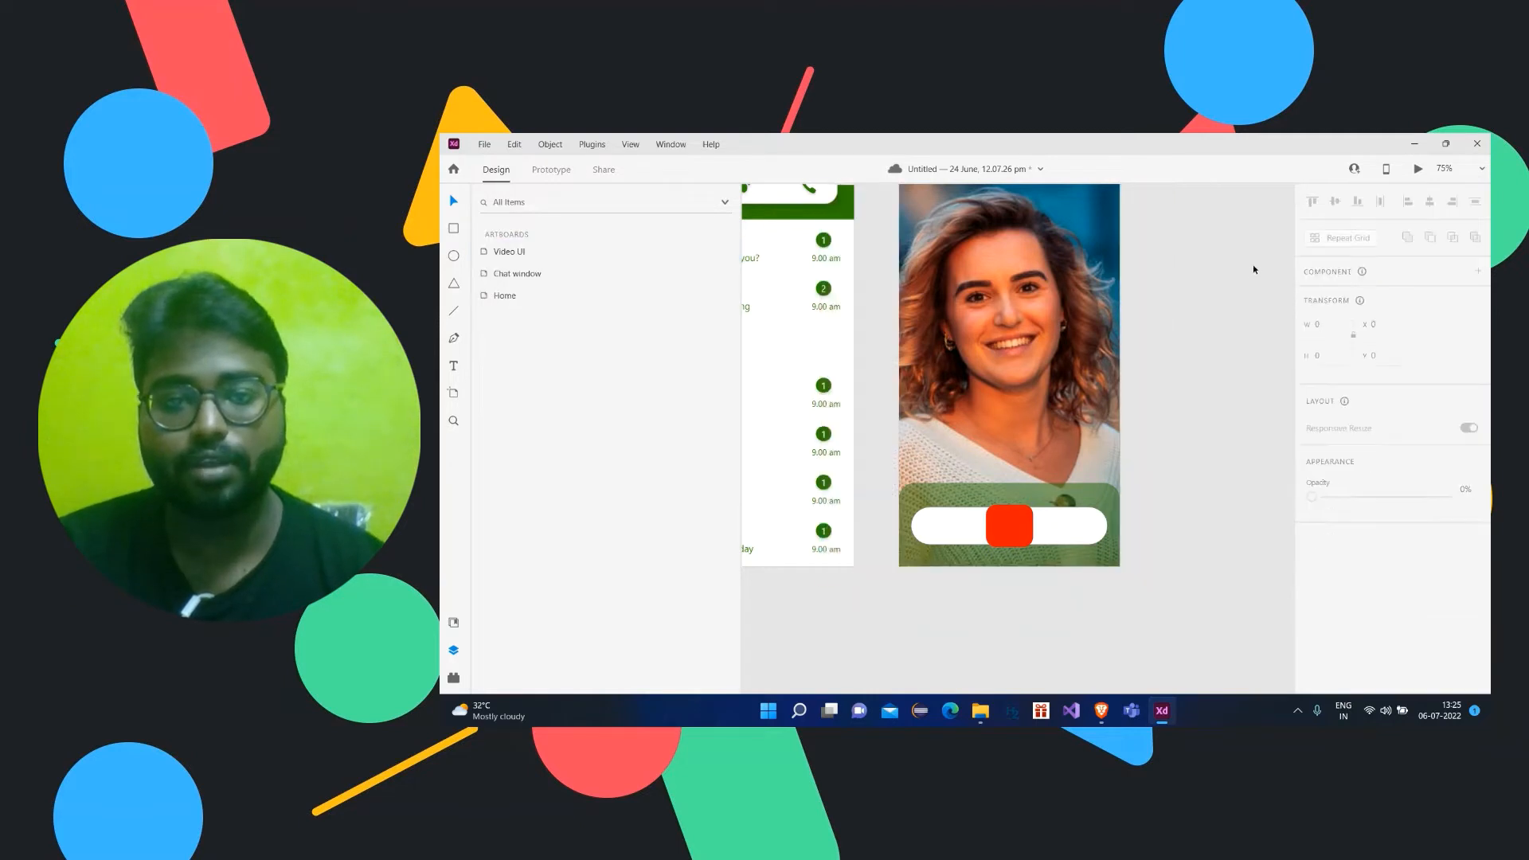
Step: Increase the red button's corner radius so that its corners are noticeably rounder
{"action": "left_click", "coordinate": [1010, 524]}
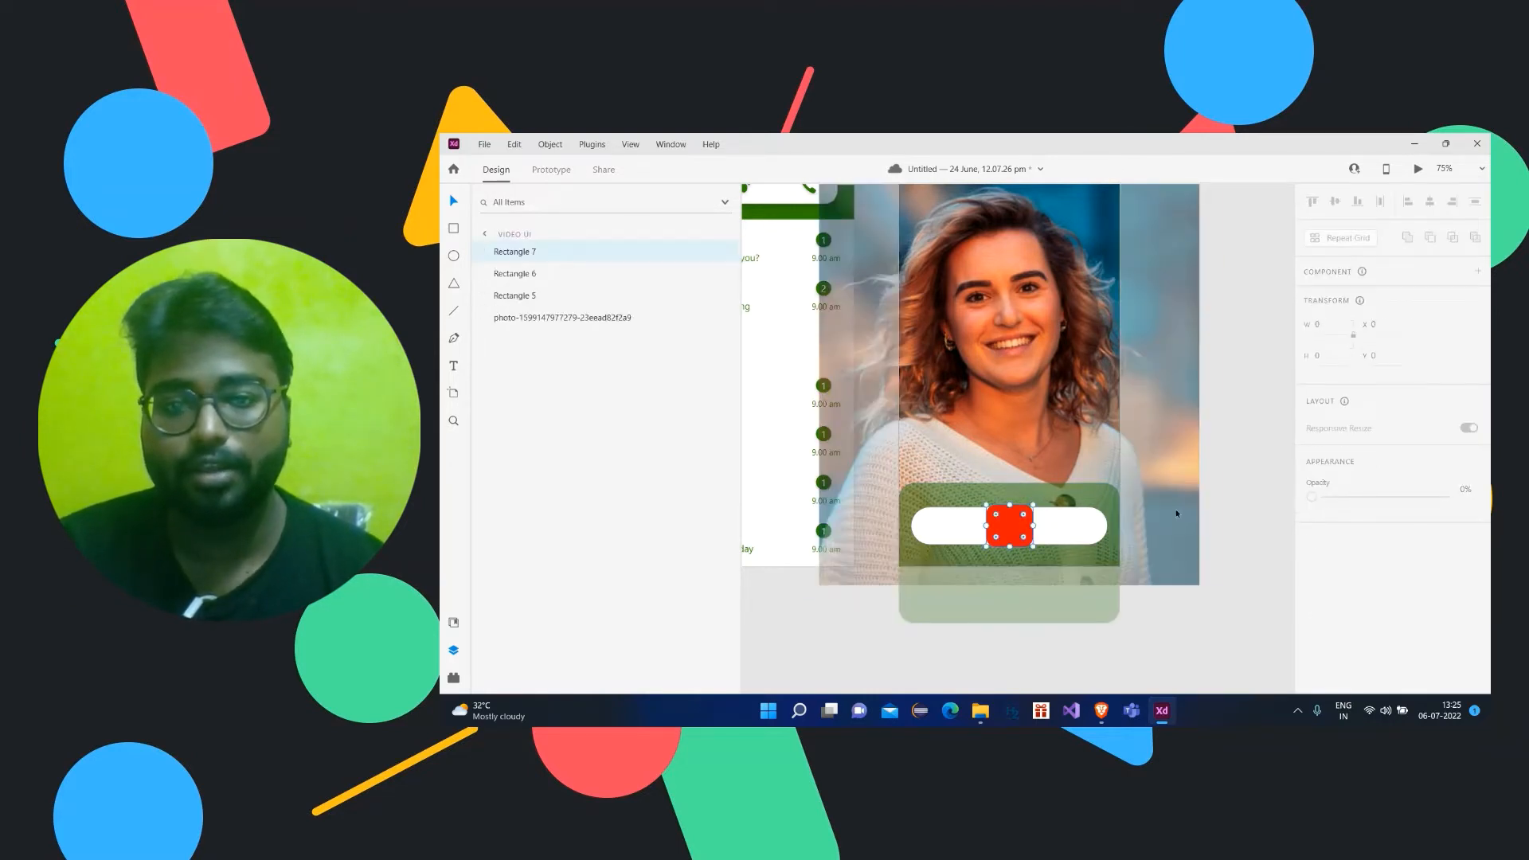
{"action": "scroll", "coordinate": [1404, 511], "scroll_direction": "down", "scroll_amount": 1}
{"action": "double_click", "coordinate": [1381, 484]}
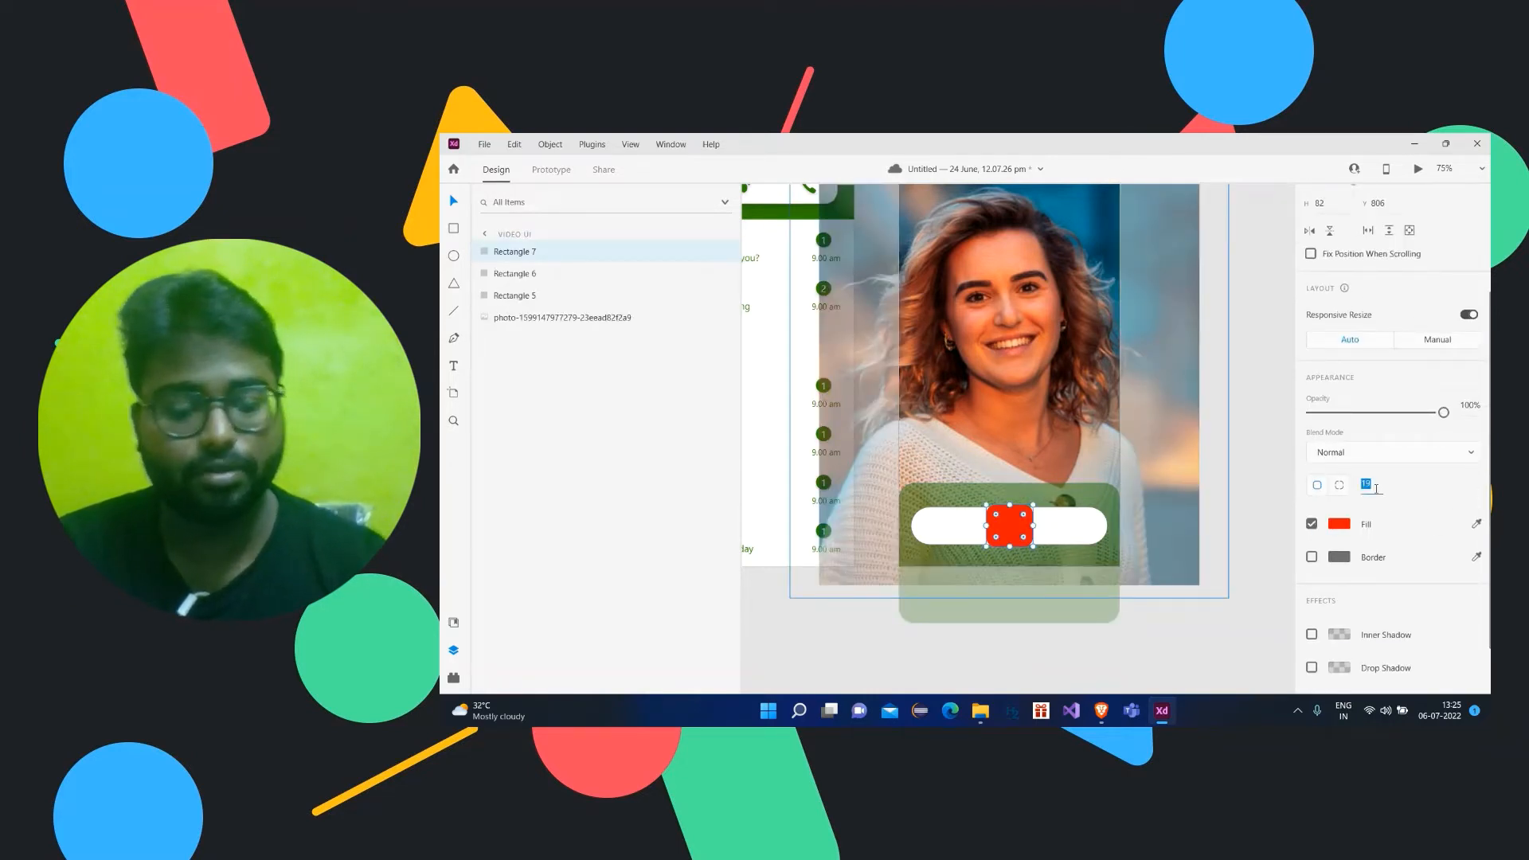
{"action": "key", "text": "Up"}
{"action": "key", "text": "Up"}
{"action": "key", "text": "Up"}
{"action": "key", "text": "Up"}
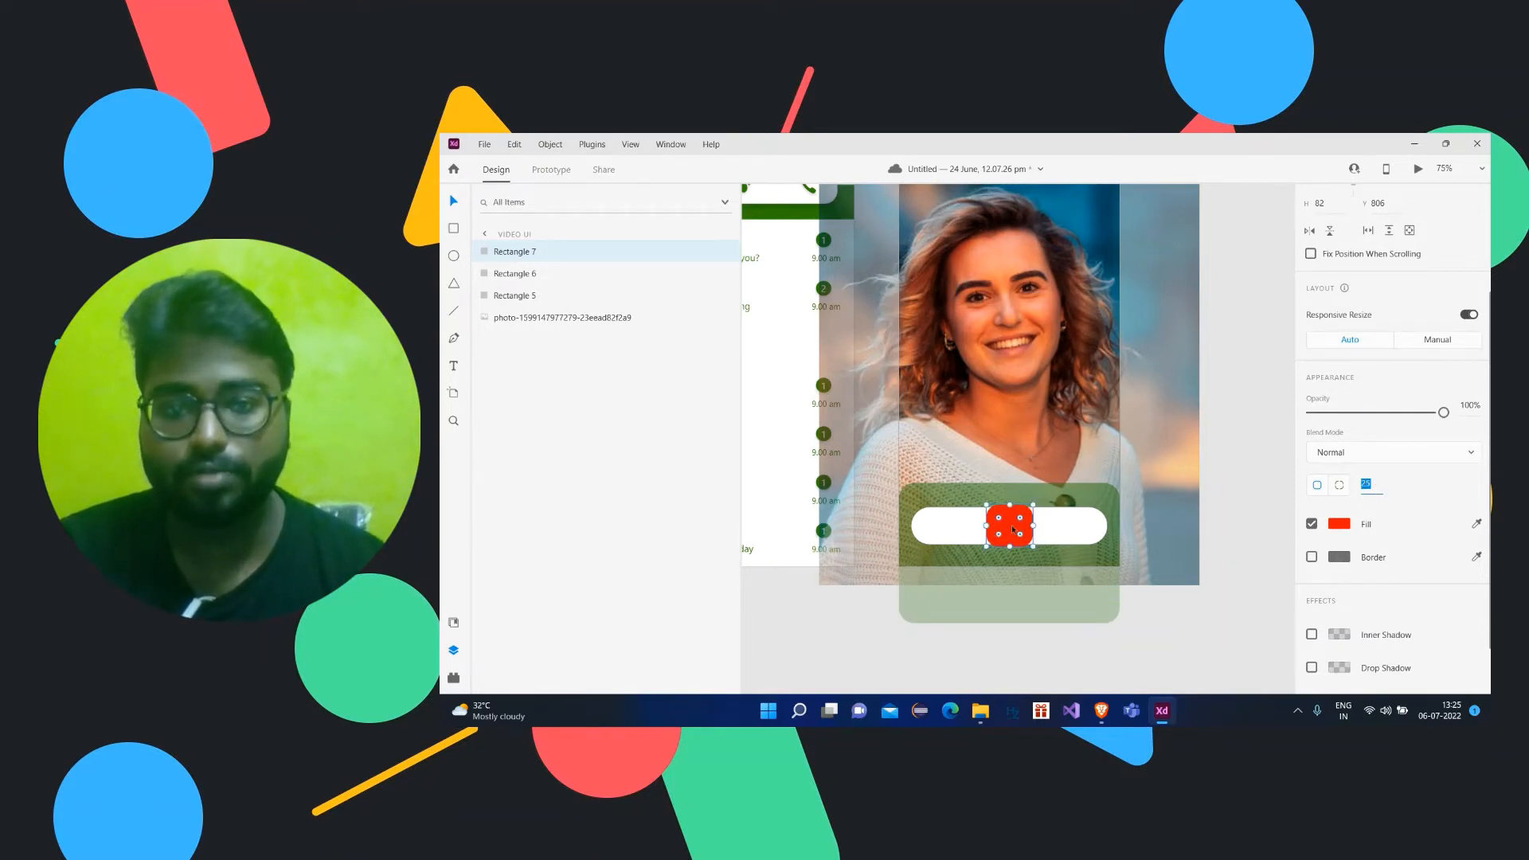
{"action": "left_click_drag", "start_coordinate": [1015, 529], "coordinate": [1014, 529]}
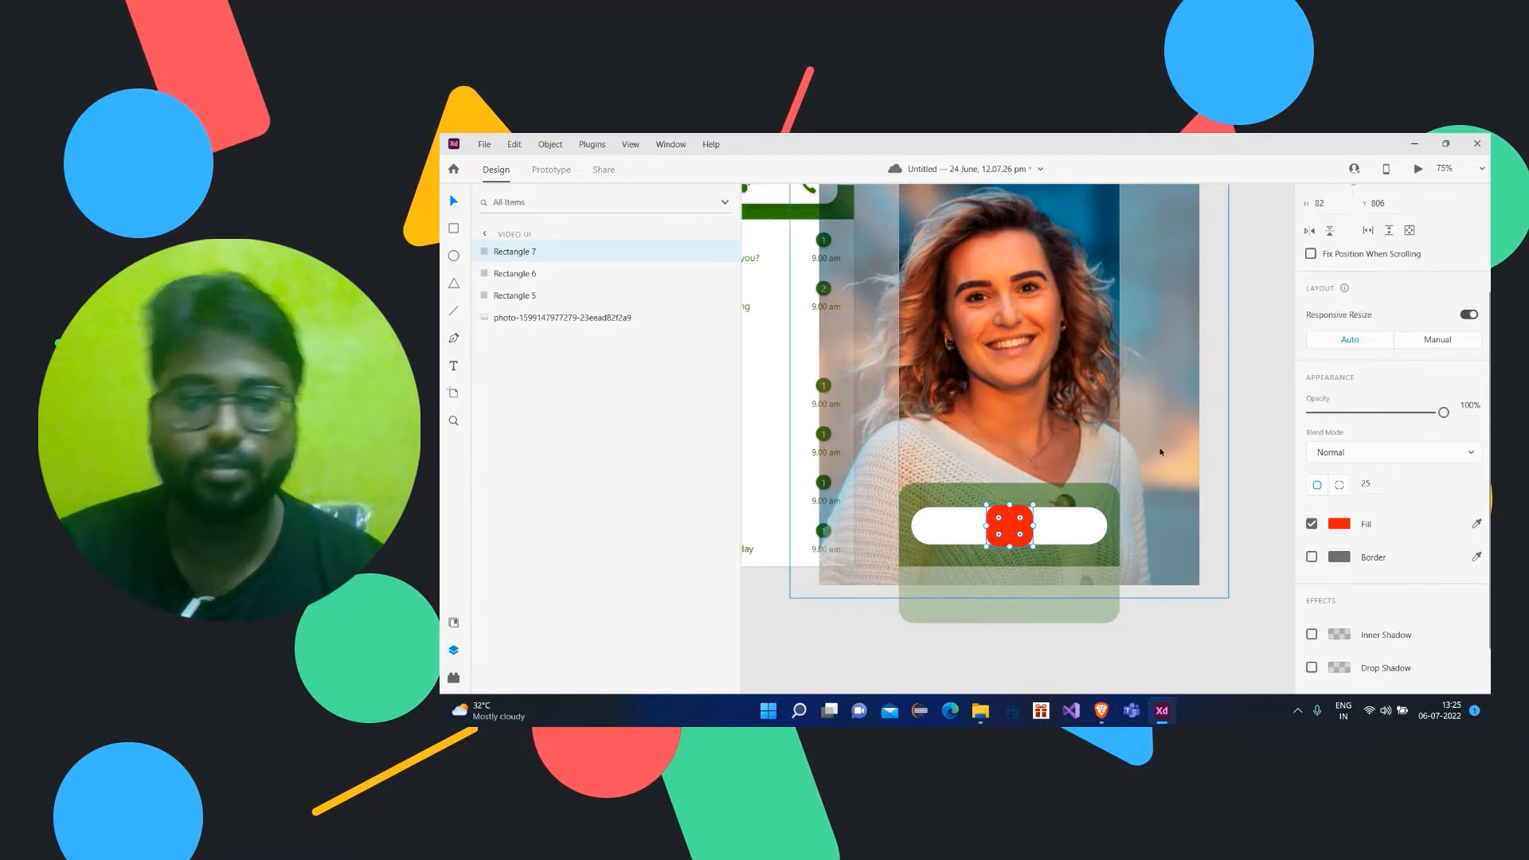
{"action": "left_click", "coordinate": [1236, 427]}
{"action": "scroll", "coordinate": [1233, 429], "scroll_direction": "up", "scroll_amount": 1}
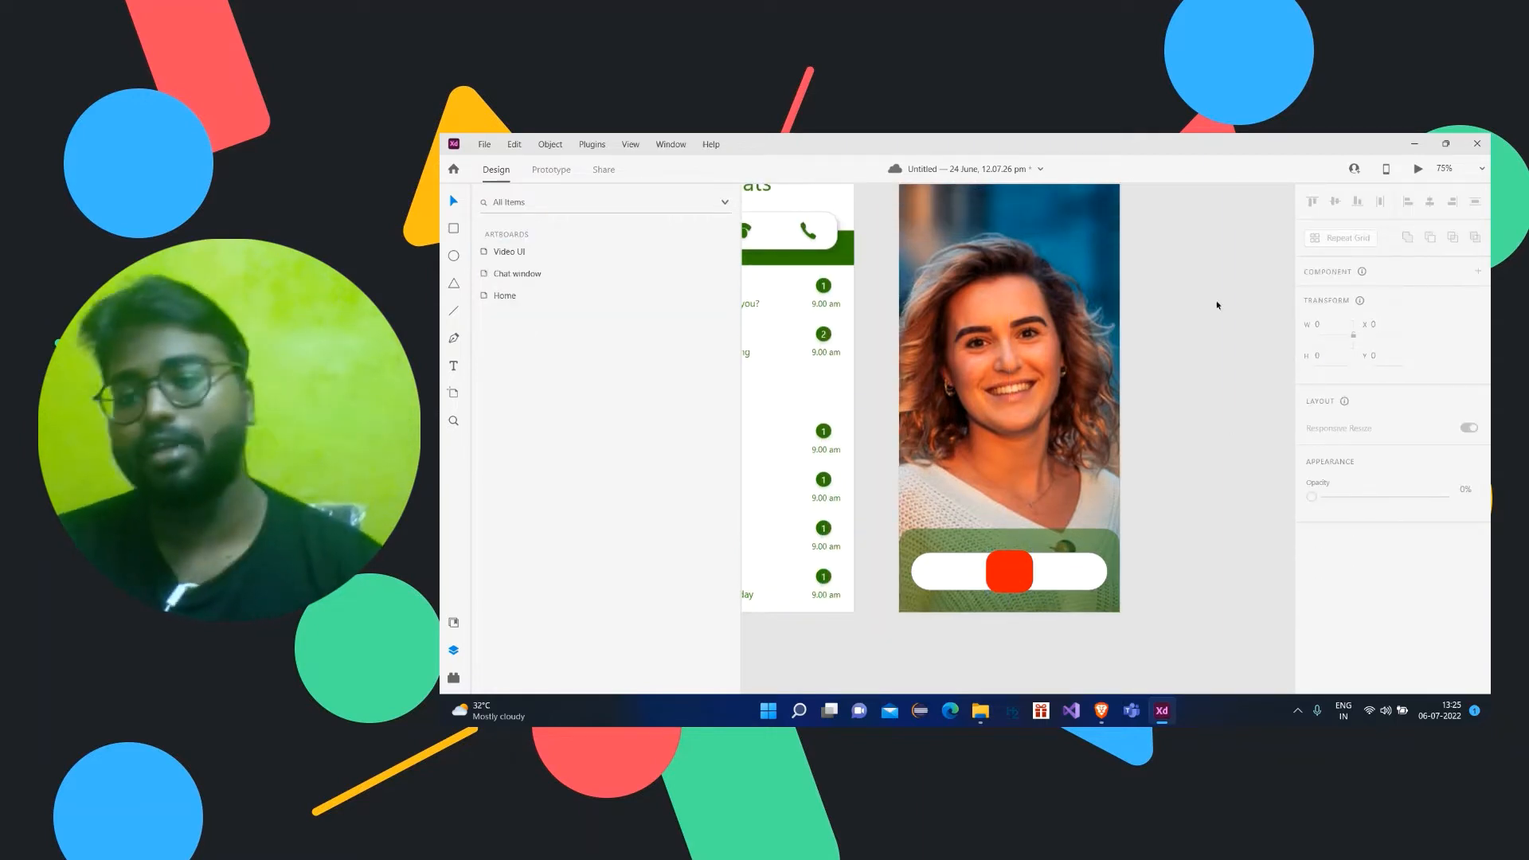
Step: Search the Icons 4 Design plugin for "call" icons
{"action": "left_click", "coordinate": [453, 678]}
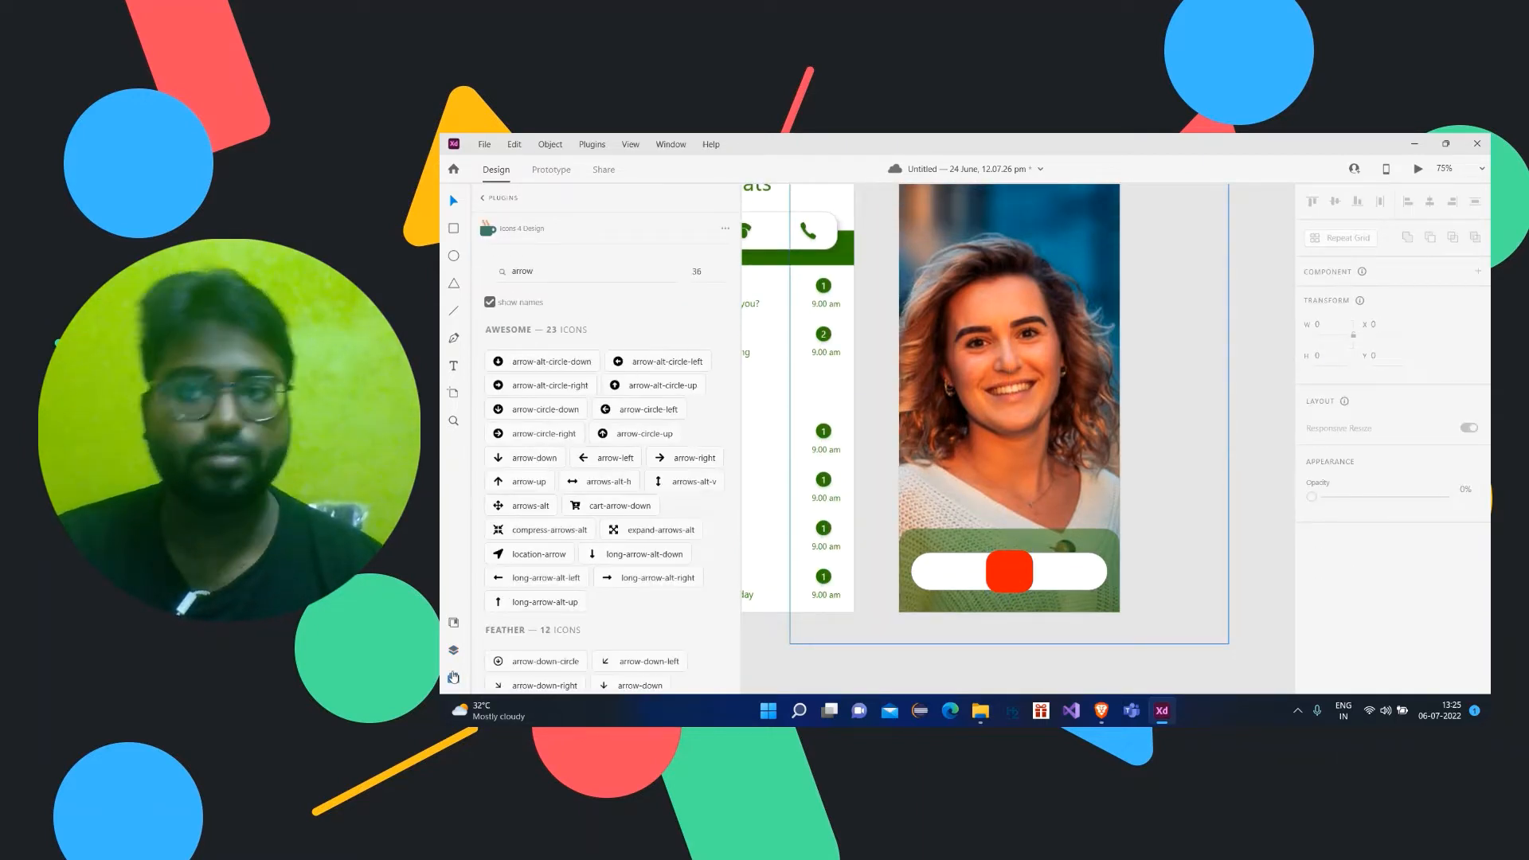
{"action": "left_click", "coordinate": [598, 146]}
{"action": "mouse_move", "coordinate": [671, 144]}
{"action": "mouse_move", "coordinate": [593, 144]}
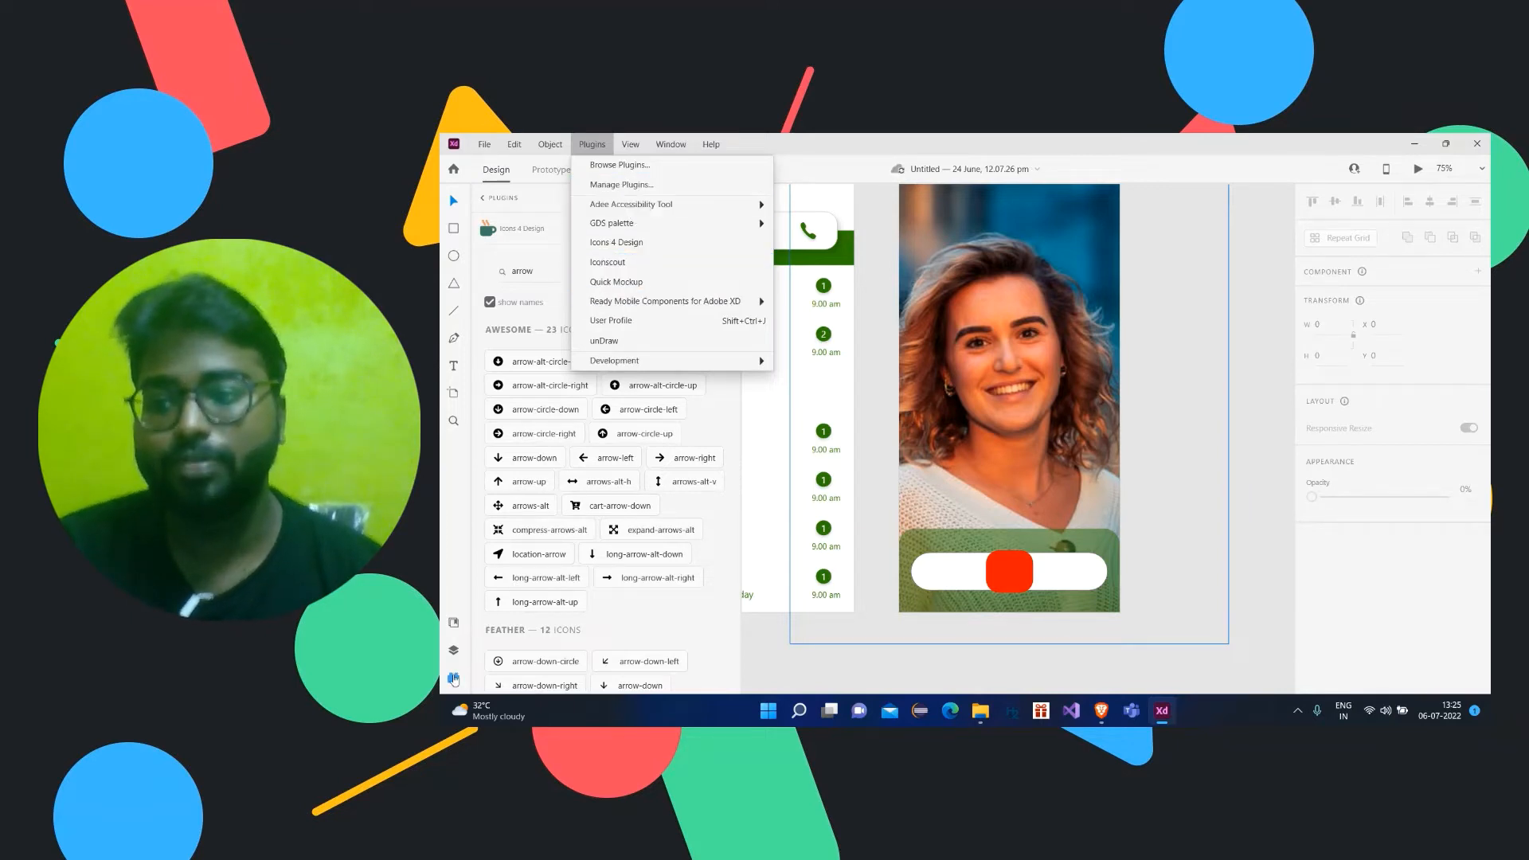
{"action": "left_click", "coordinate": [454, 683]}
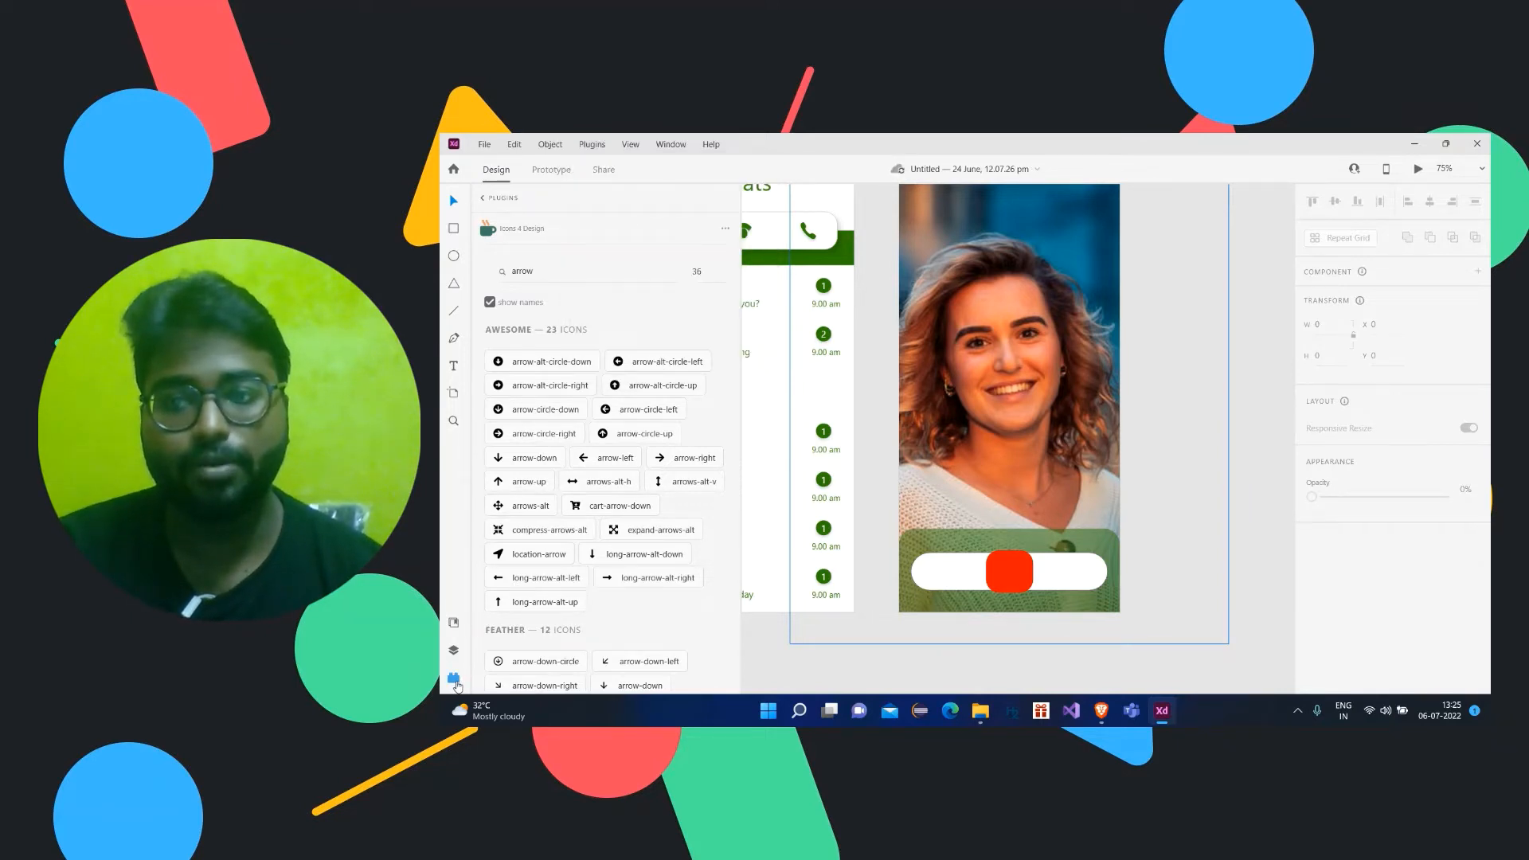
{"action": "left_click", "coordinate": [551, 274]}
{"action": "left_click", "coordinate": [539, 276]}
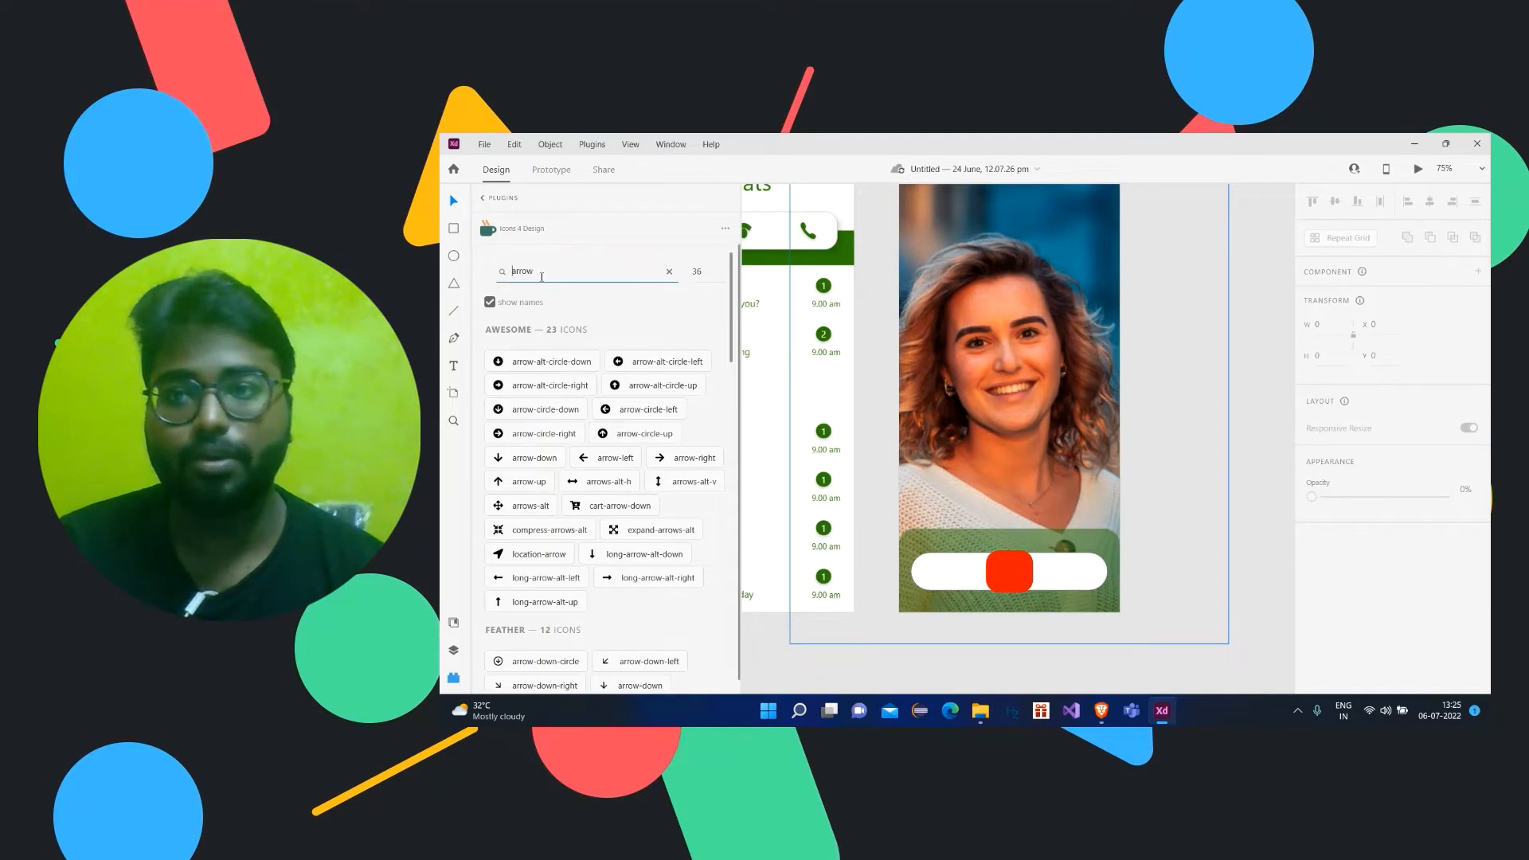
{"action": "left_click_drag", "start_coordinate": [539, 276], "coordinate": [510, 279]}
{"action": "type", "text": "call"}
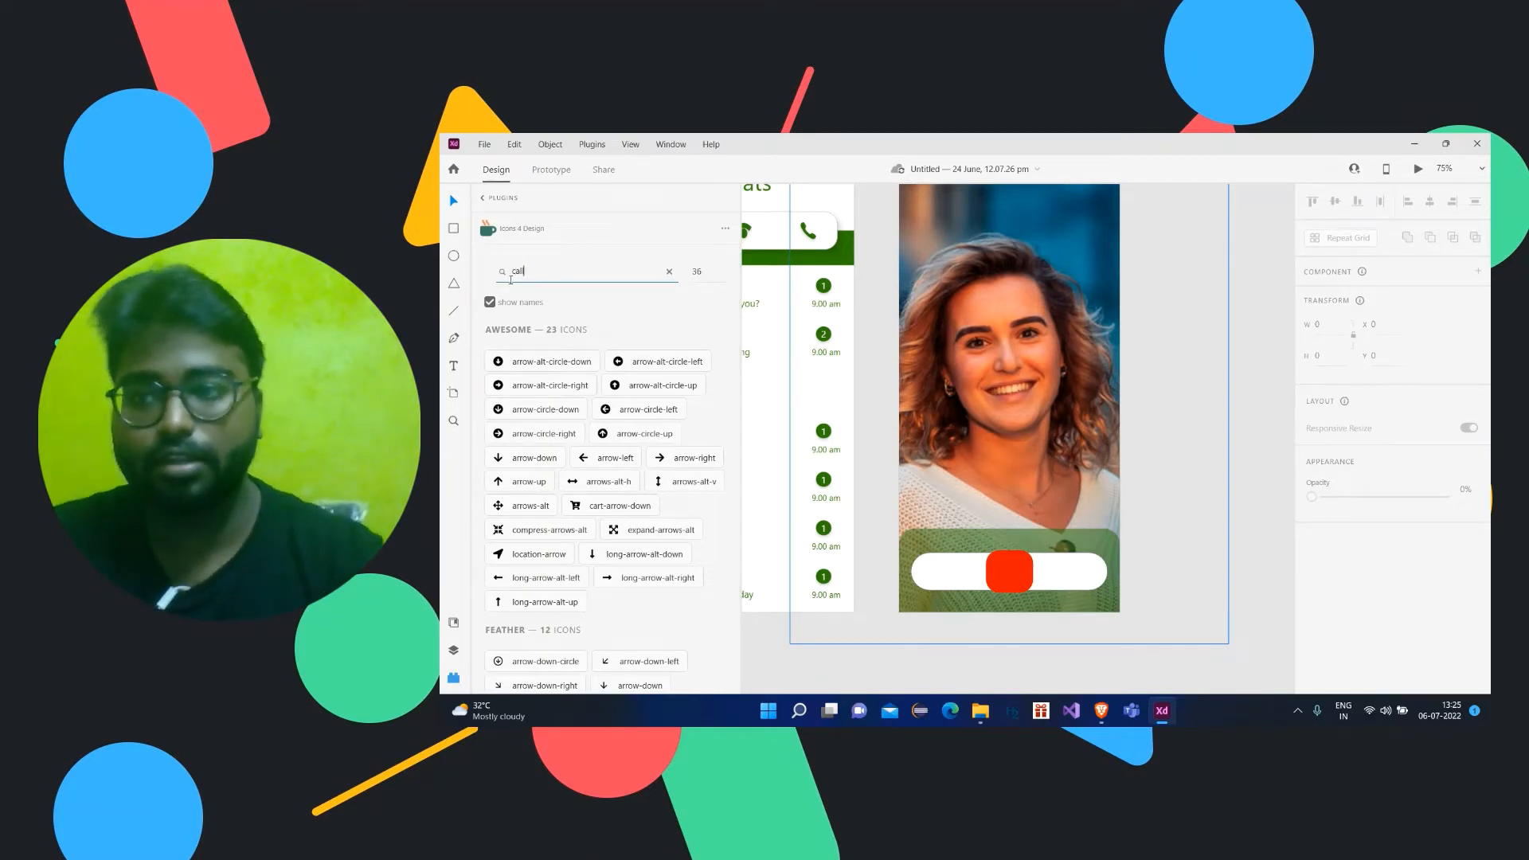
{"action": "key", "text": "Return"}
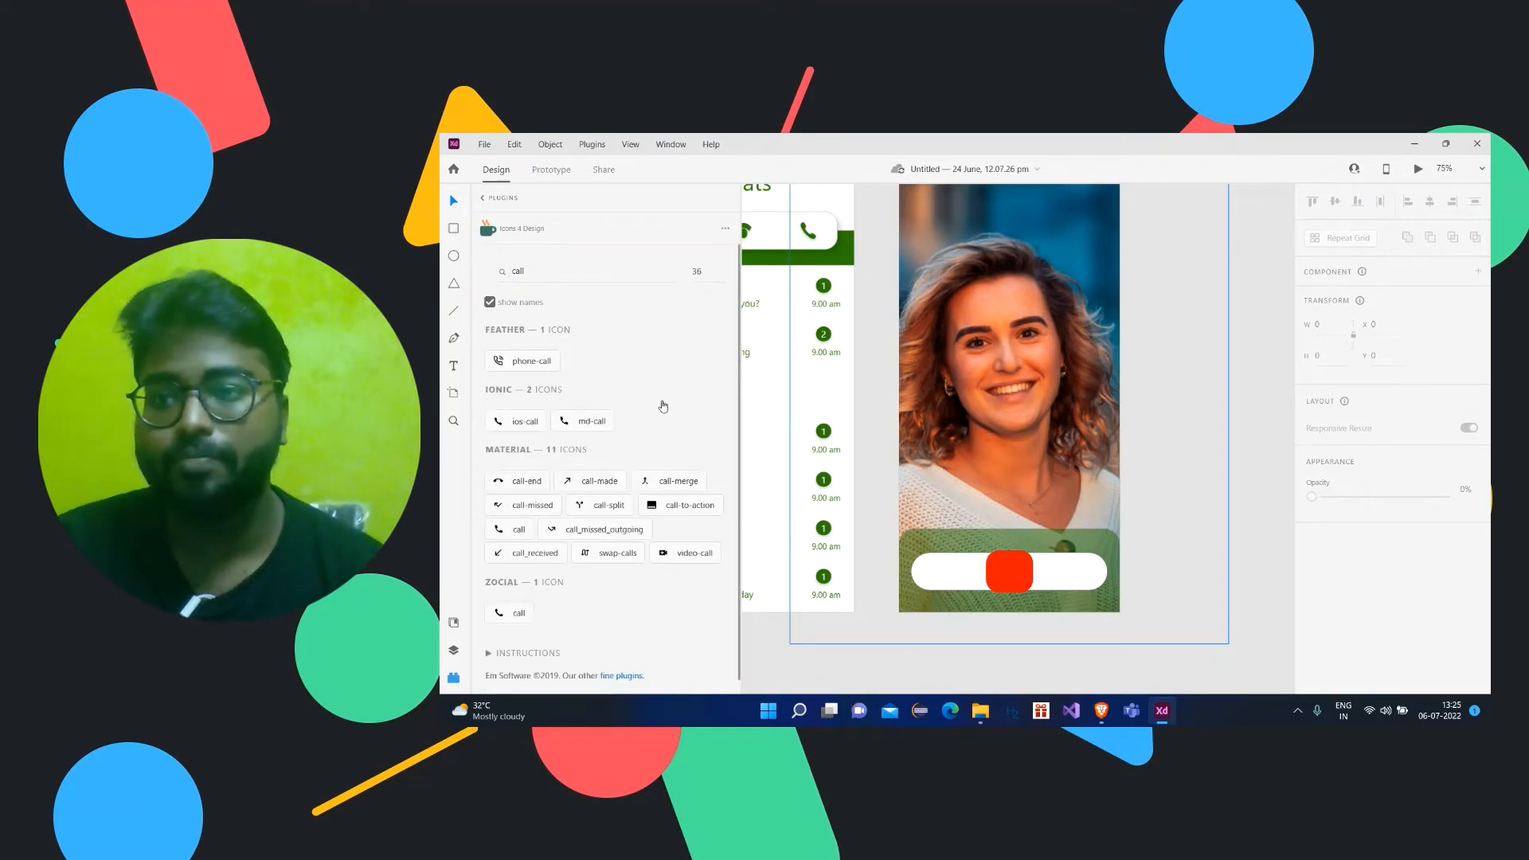
{"action": "scroll", "coordinate": [618, 411], "scroll_direction": "down", "scroll_amount": 1}
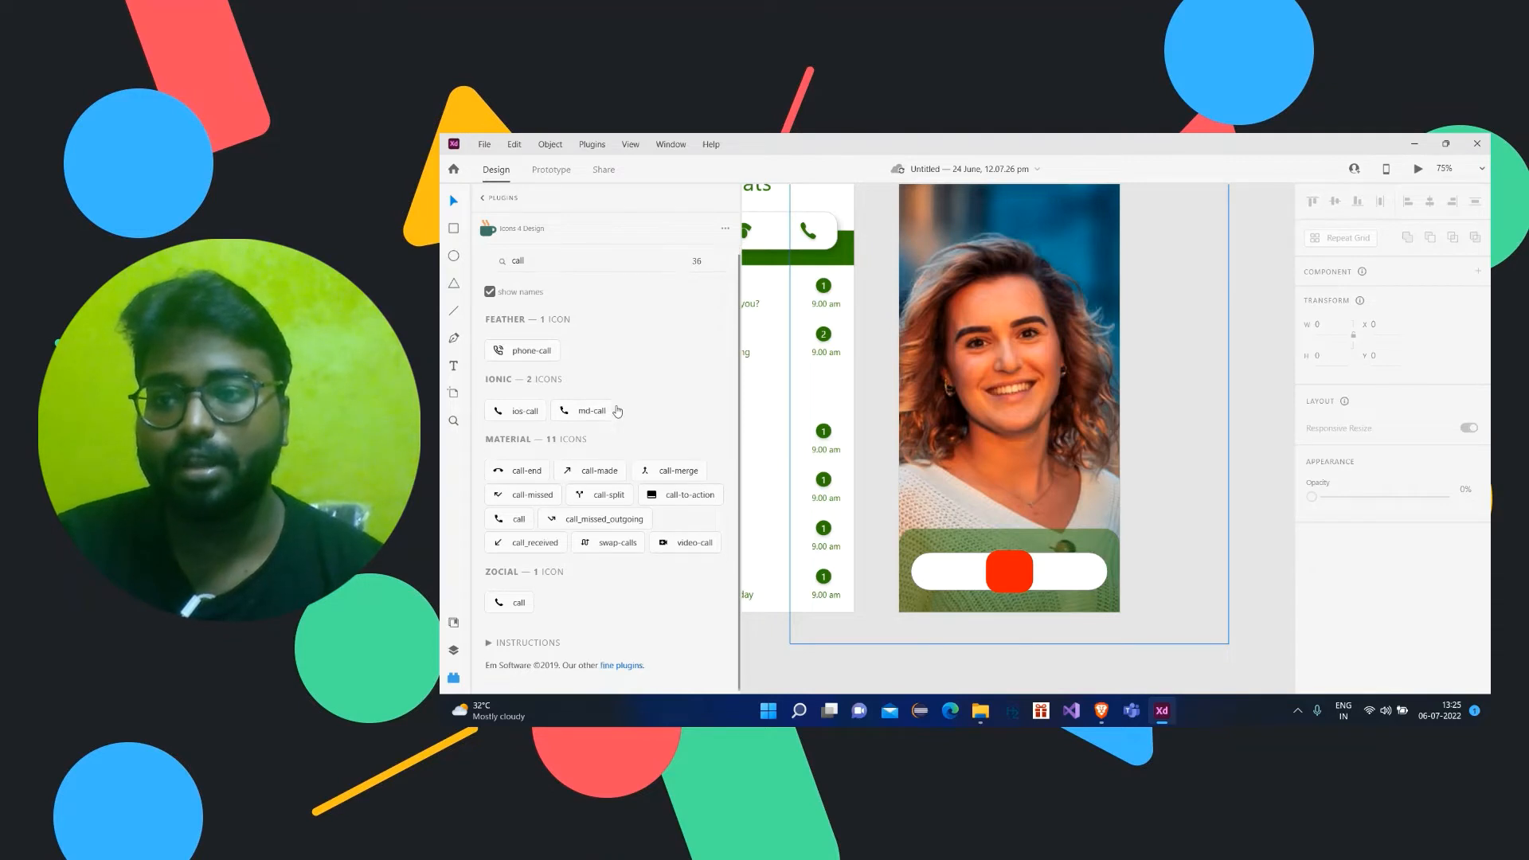
Step: Insert the Material call-end icon beside the red button and lock the white pill in place
{"action": "double_click", "coordinate": [1010, 572]}
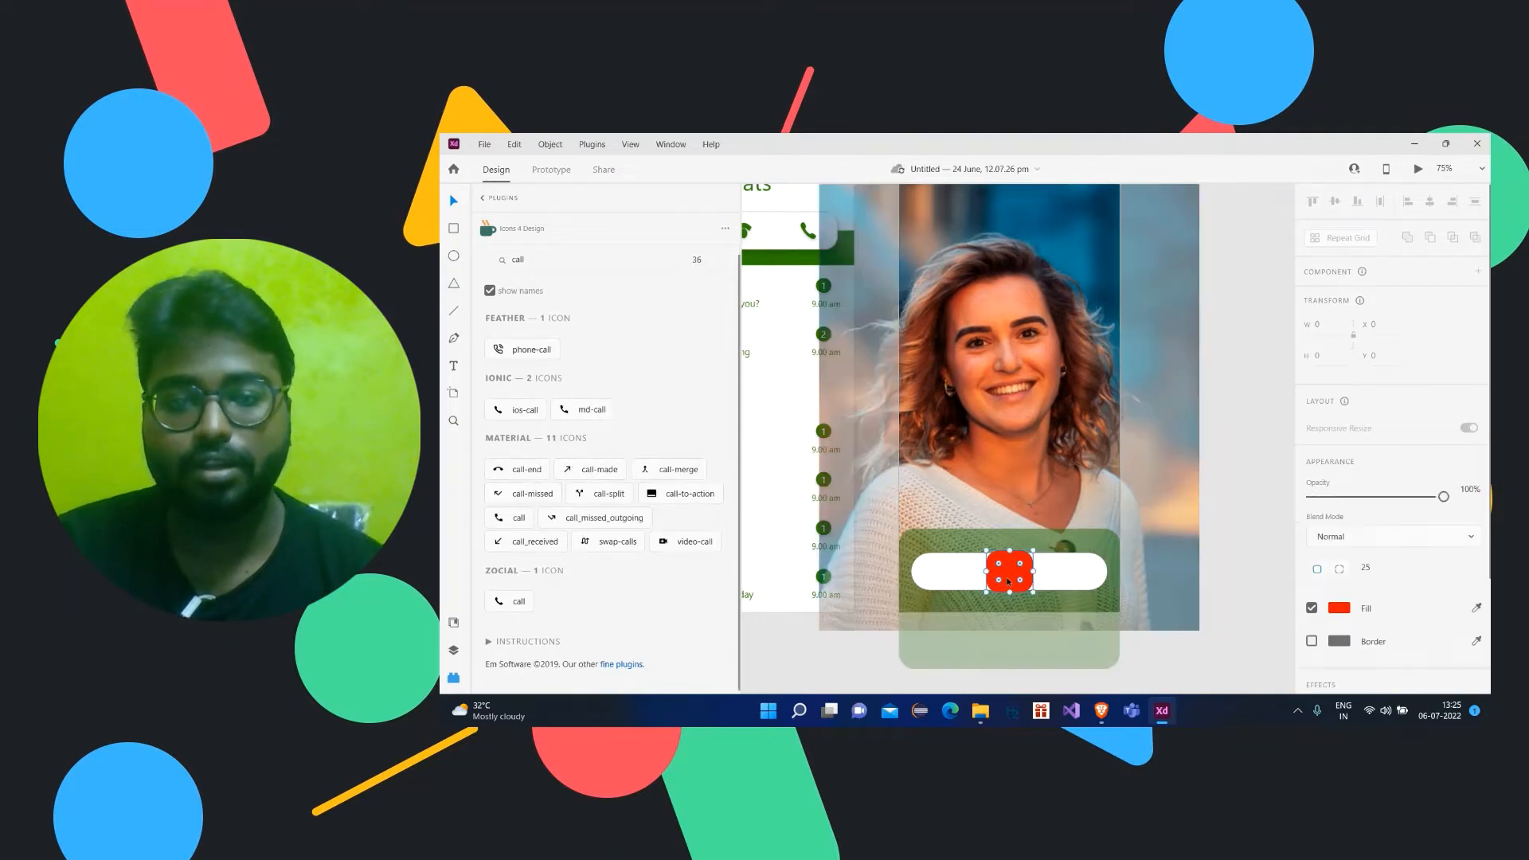
{"action": "left_click", "coordinate": [510, 471]}
{"action": "left_click", "coordinate": [1055, 573]}
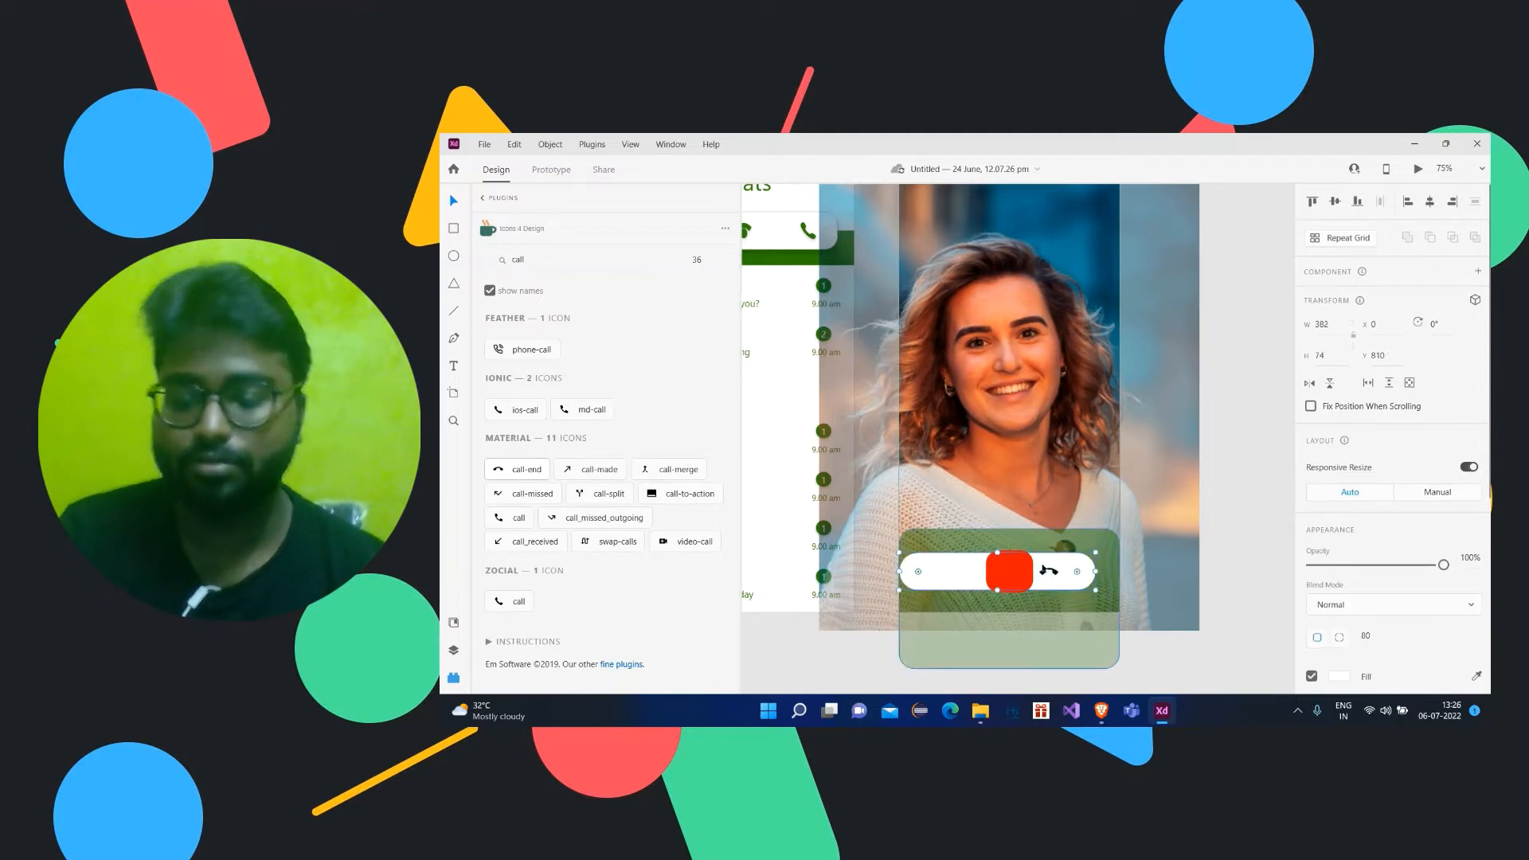
{"action": "key", "text": "ctrl+l"}
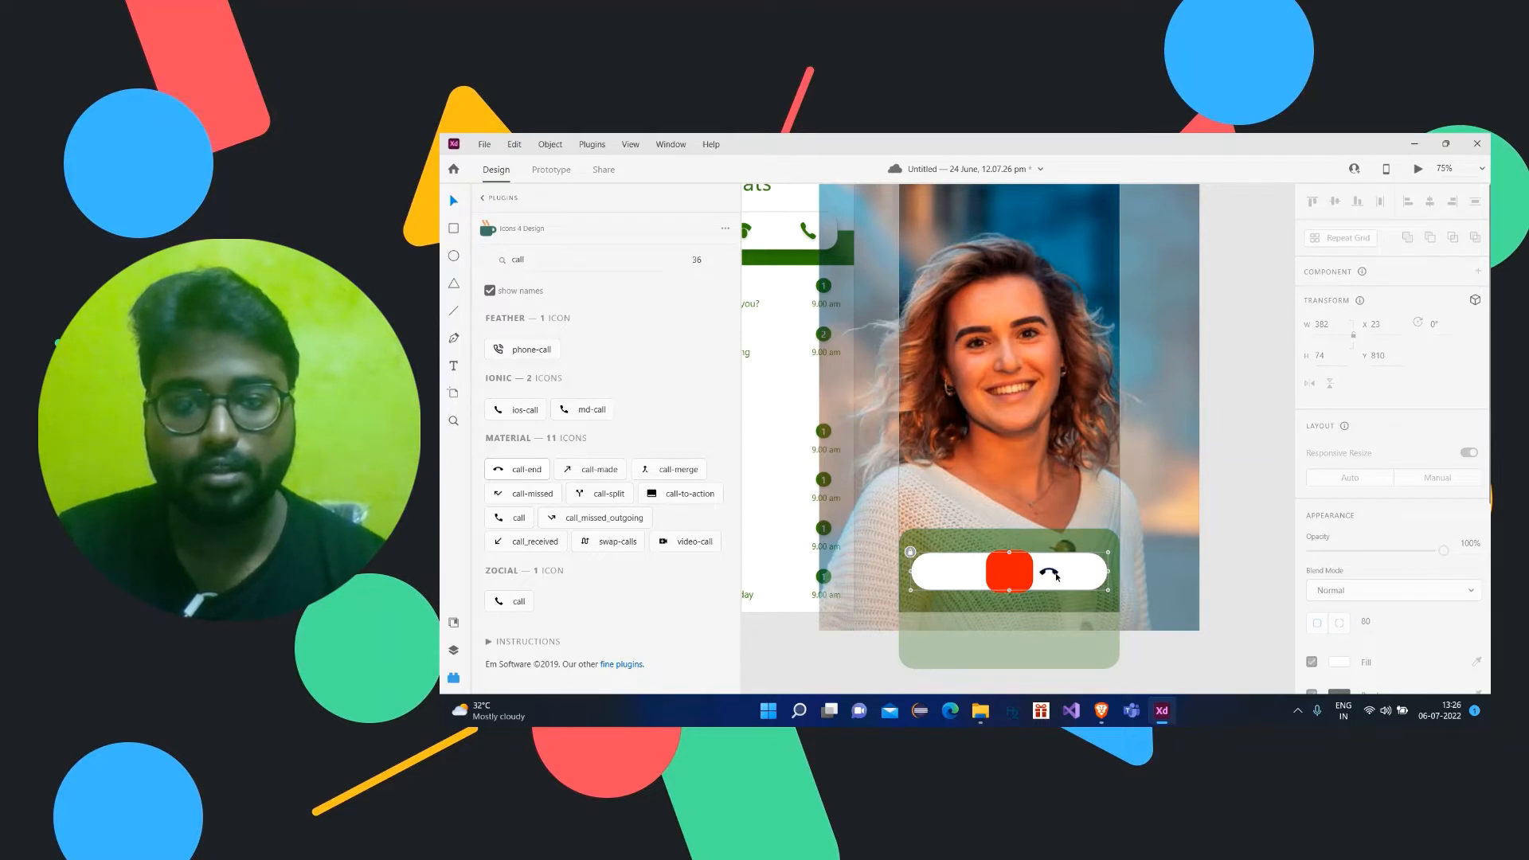
Step: Move the call-end icon onto the red button and enlarge it proportionally to a height of 17.29
{"action": "left_click", "coordinate": [1056, 574]}
{"action": "left_click_drag", "start_coordinate": [1056, 573], "coordinate": [1016, 574]}
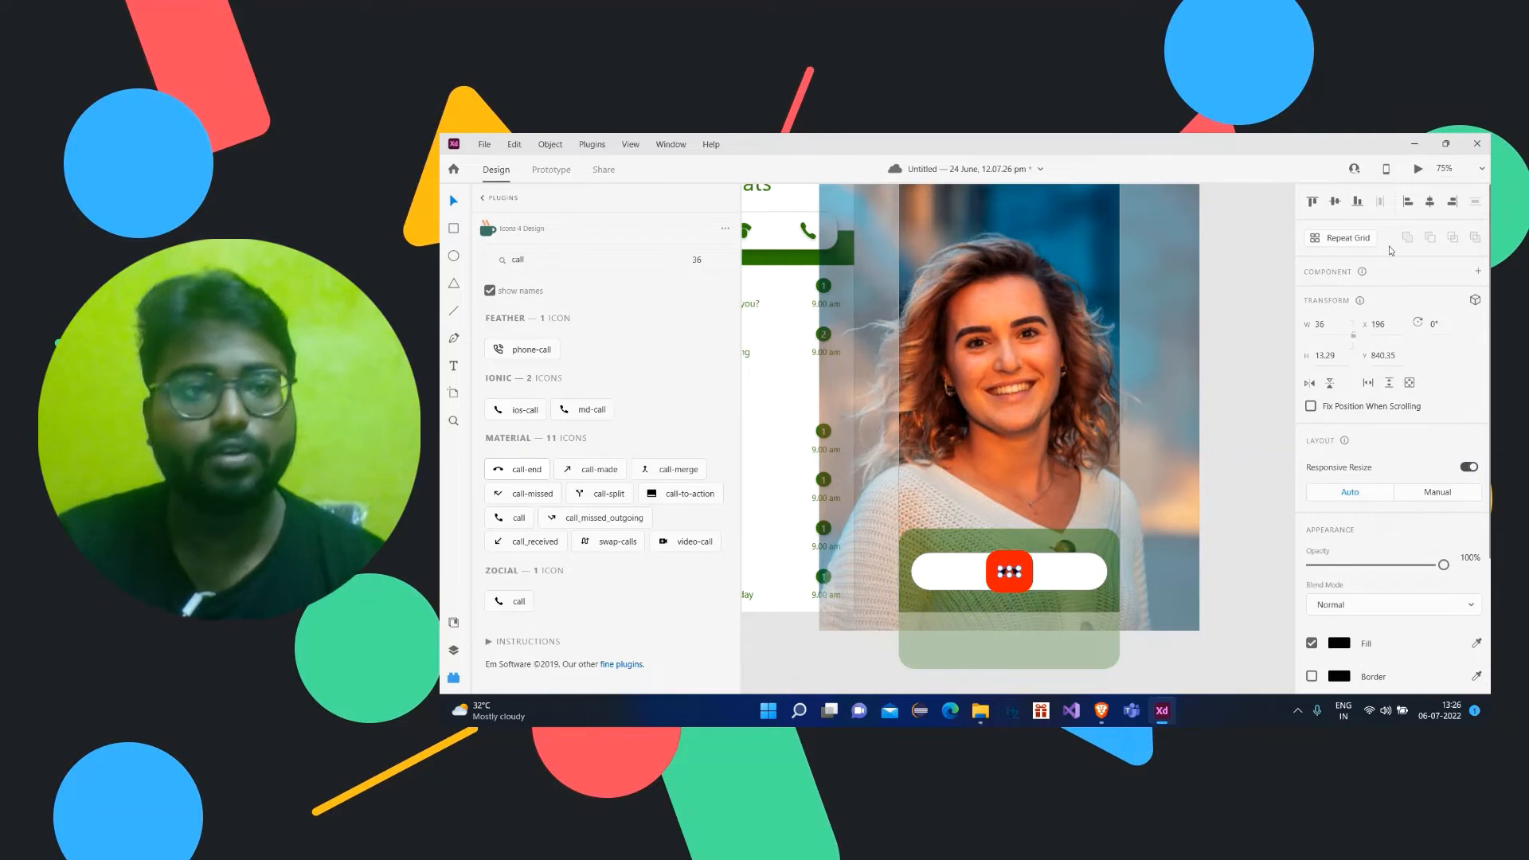
{"action": "left_click", "coordinate": [1326, 357]}
{"action": "key", "text": "Up"}
{"action": "key", "text": "Up"}
{"action": "key", "text": "Up"}
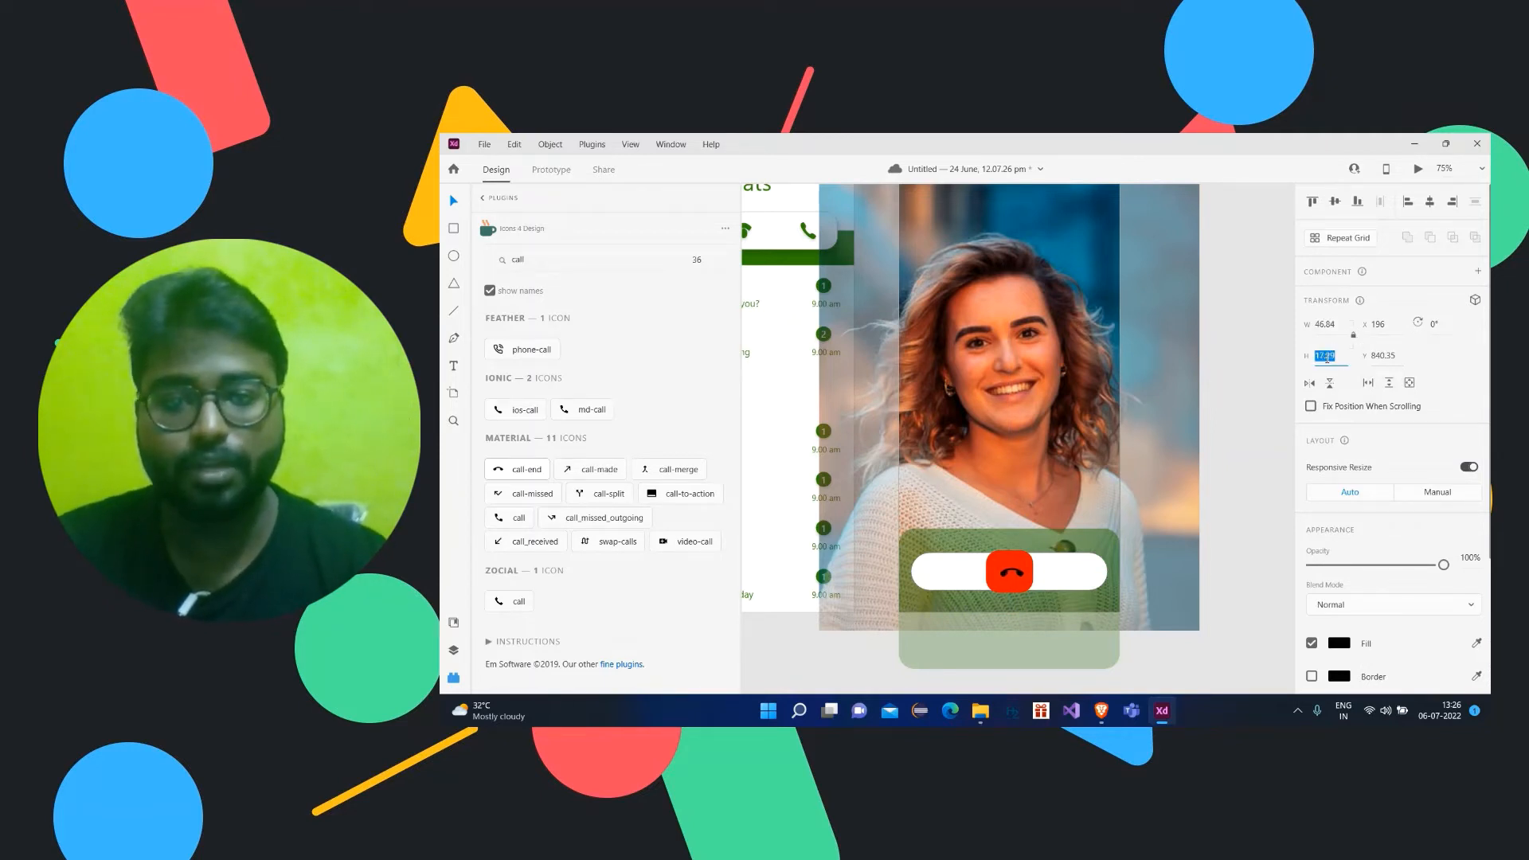
Step: Centre the call-end icon on the red button and fill it with white (ffffff)
{"action": "left_click", "coordinate": [1013, 574]}
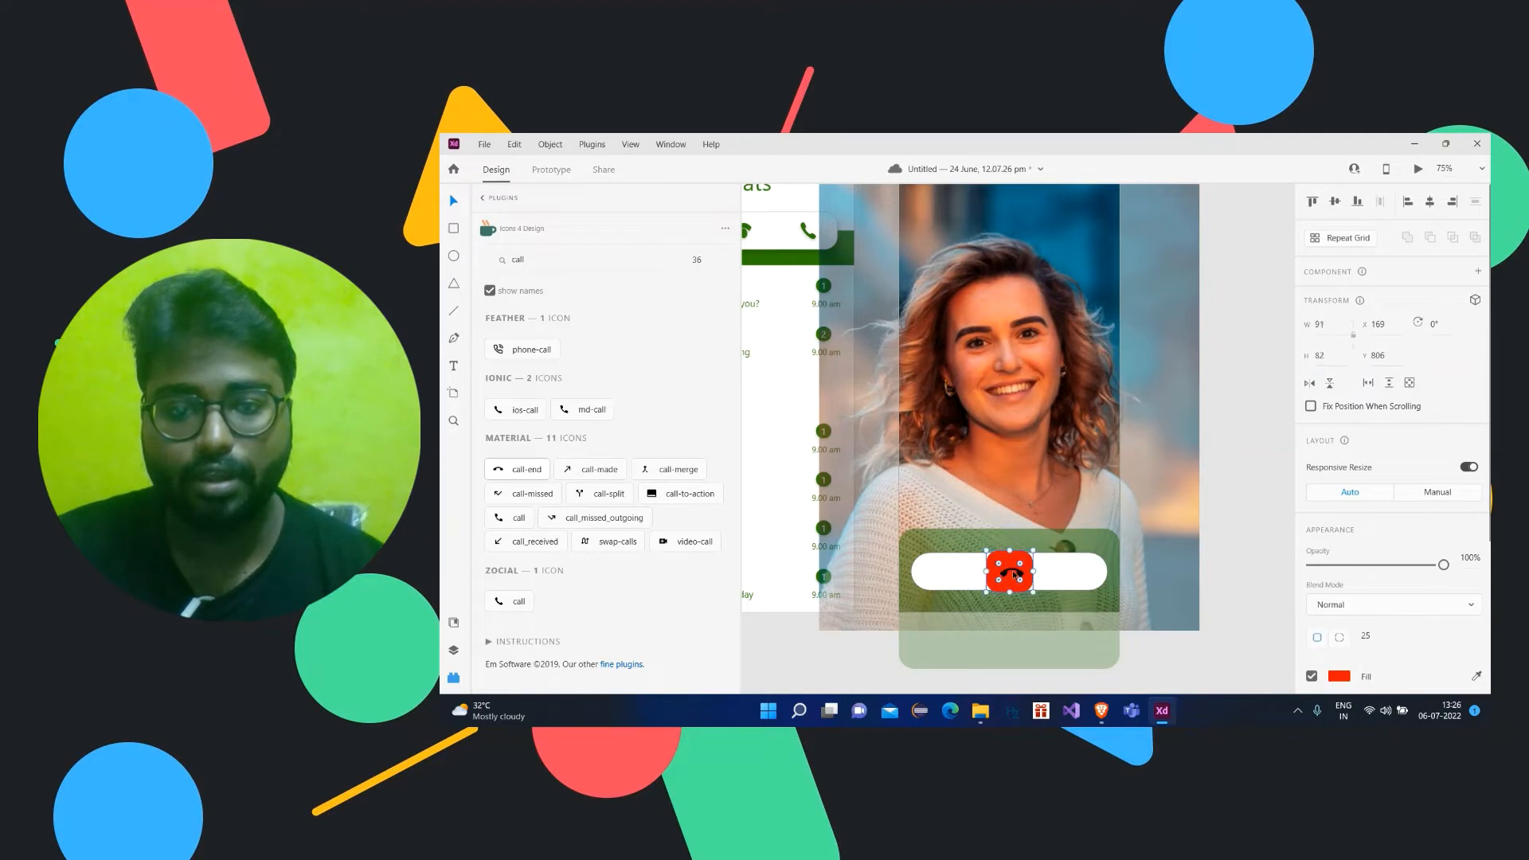
{"action": "left_click", "coordinate": [1017, 571]}
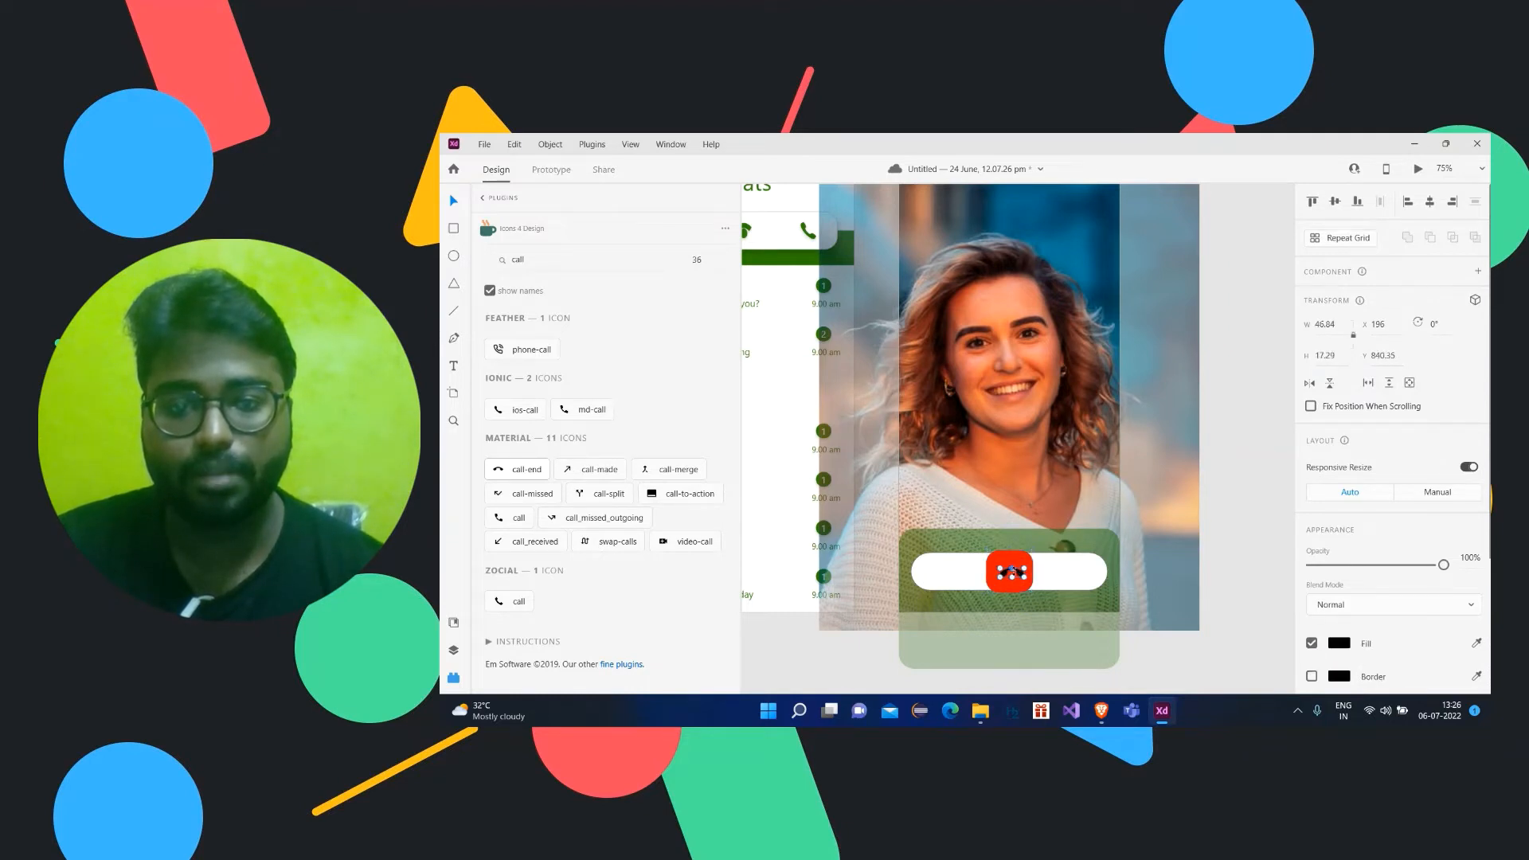
{"action": "left_click_drag", "start_coordinate": [1017, 574], "coordinate": [1015, 575]}
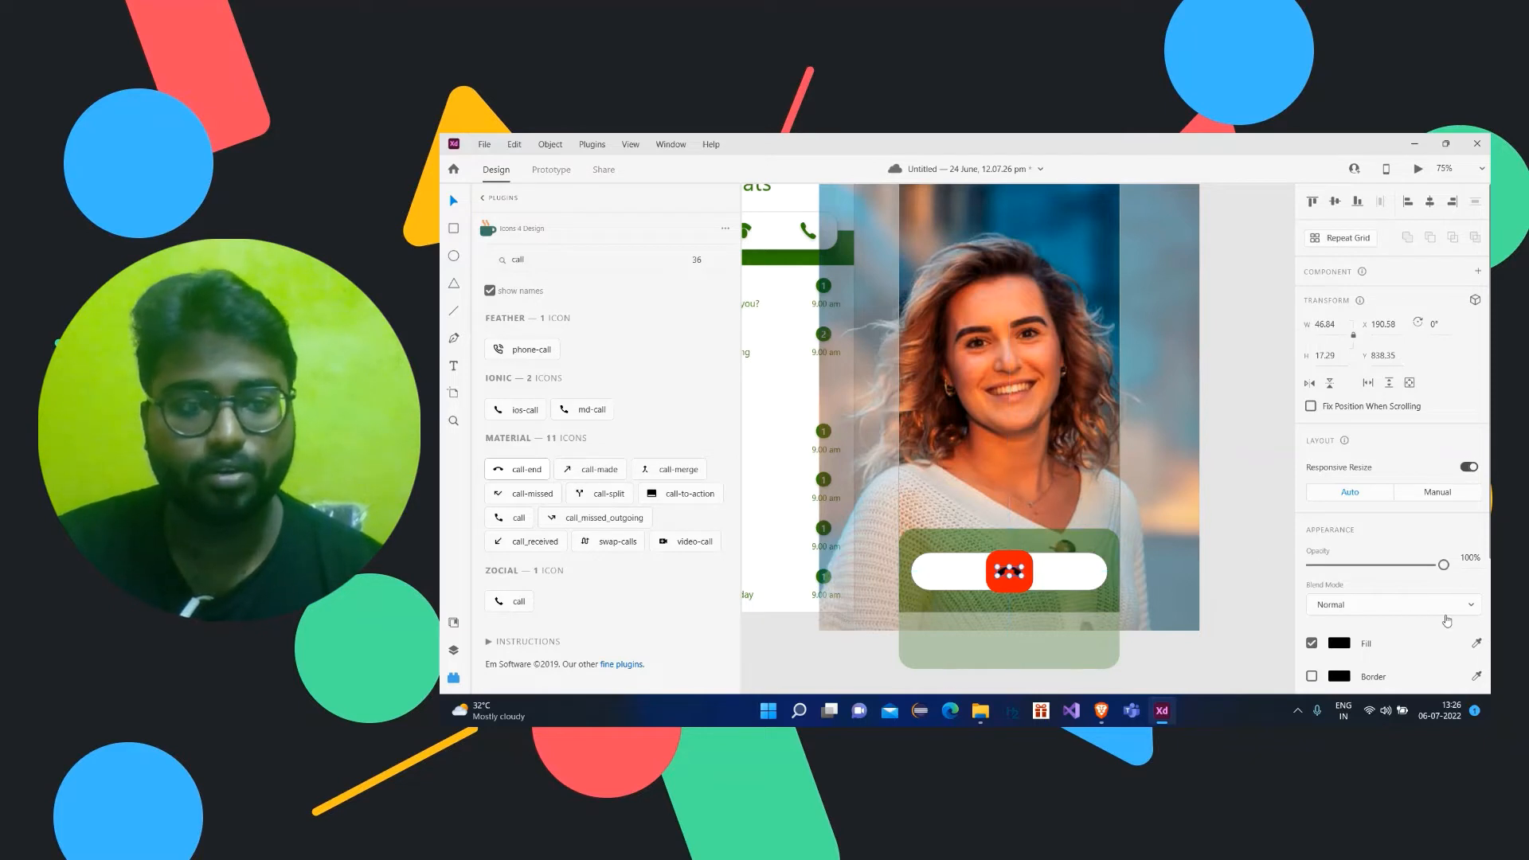
{"action": "scroll", "coordinate": [1447, 620], "scroll_direction": "down", "scroll_amount": 3}
{"action": "left_click", "coordinate": [1339, 458]}
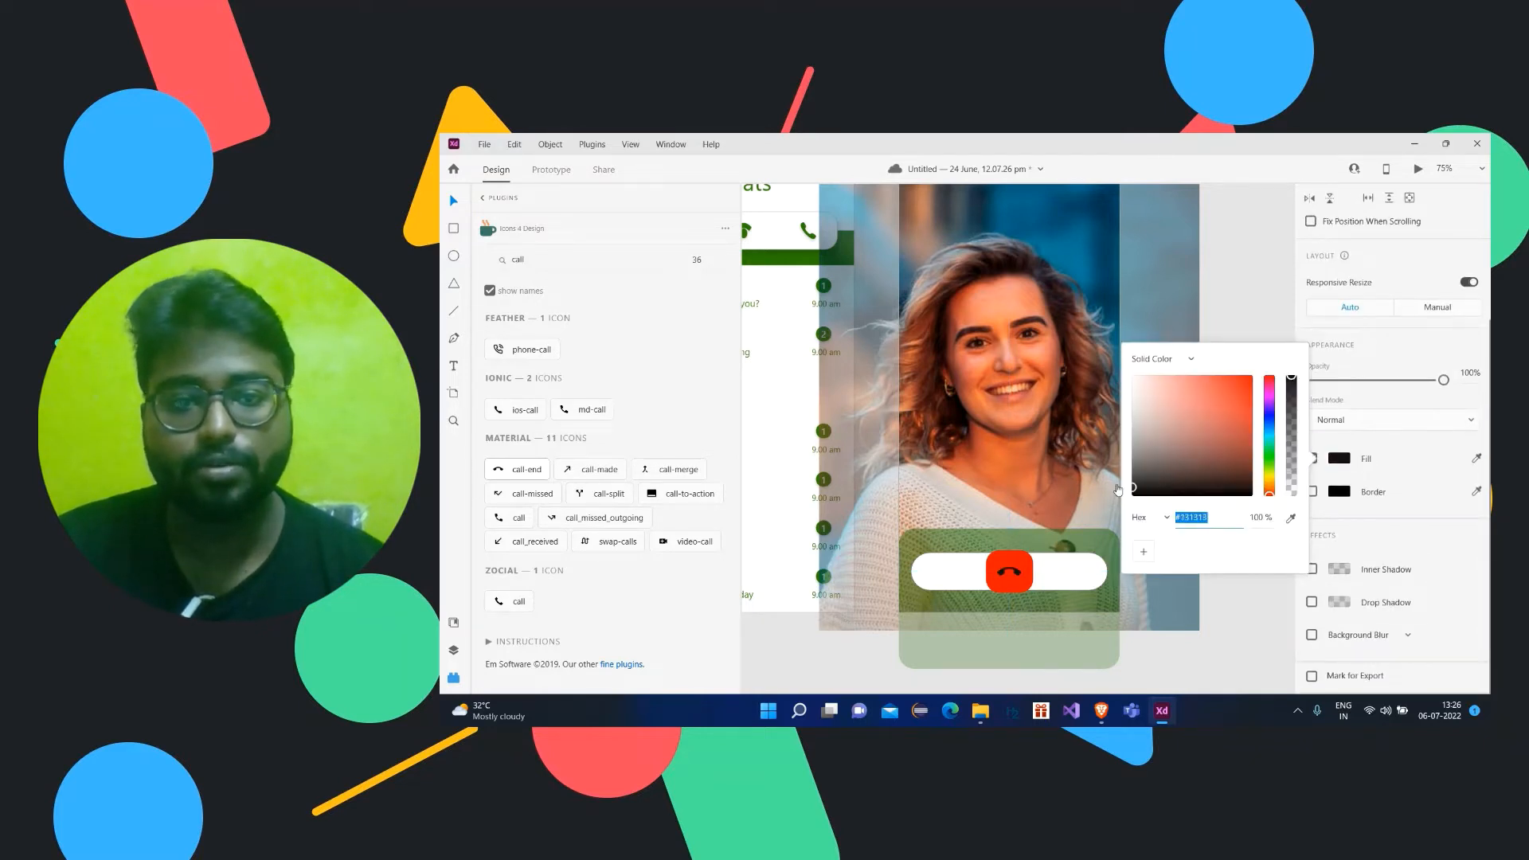
{"action": "type", "text": "ffffff"}
{"action": "key", "text": "Return"}
{"action": "key", "text": "Escape"}
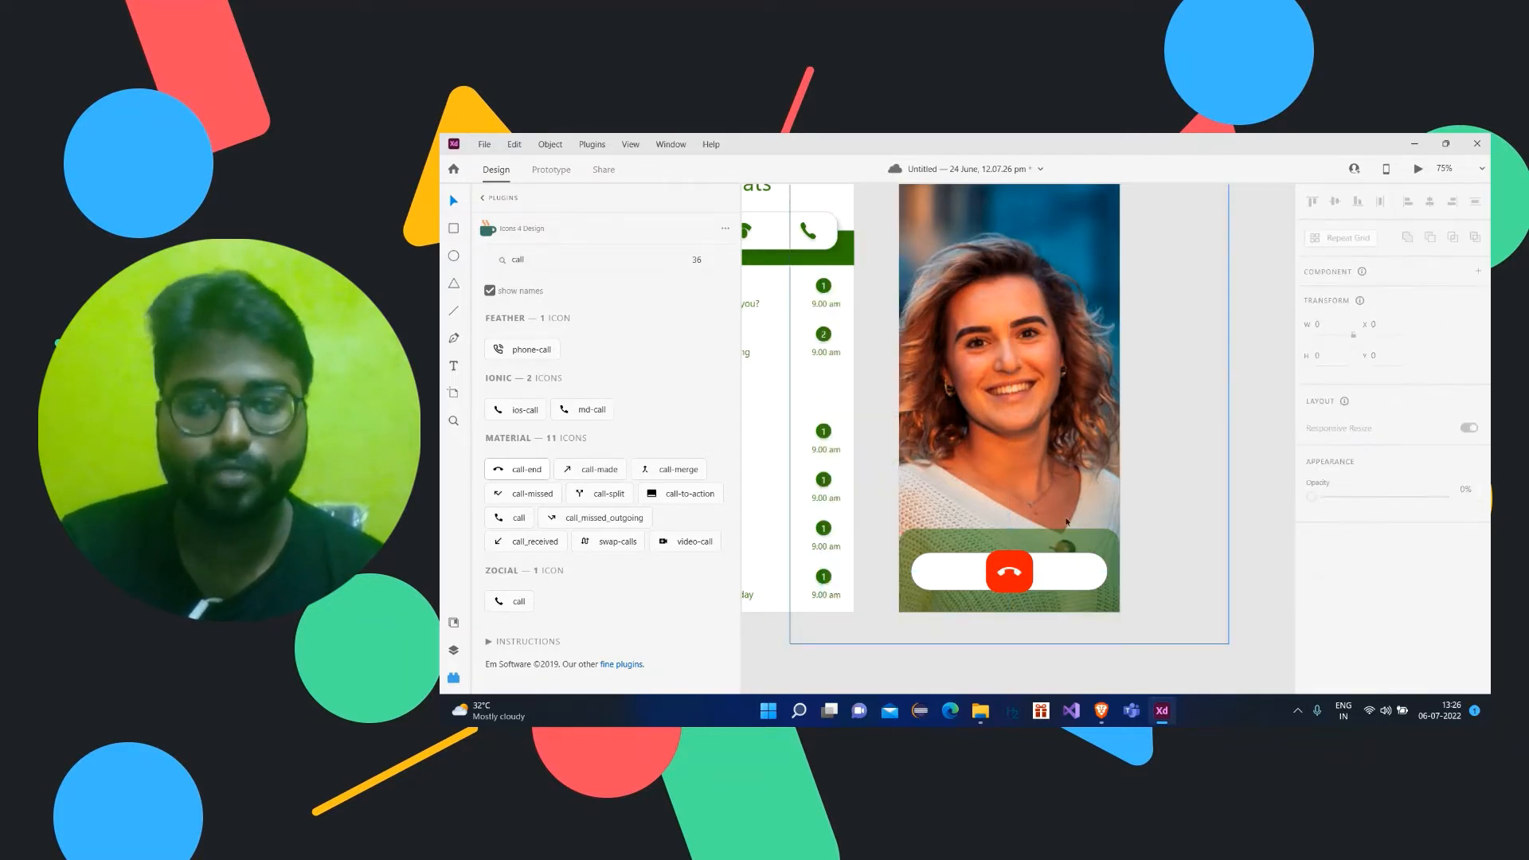
Step: Add a drop shadow to the red button with a Y offset of 10
{"action": "scroll", "coordinate": [1354, 557], "scroll_direction": "down", "scroll_amount": 3}
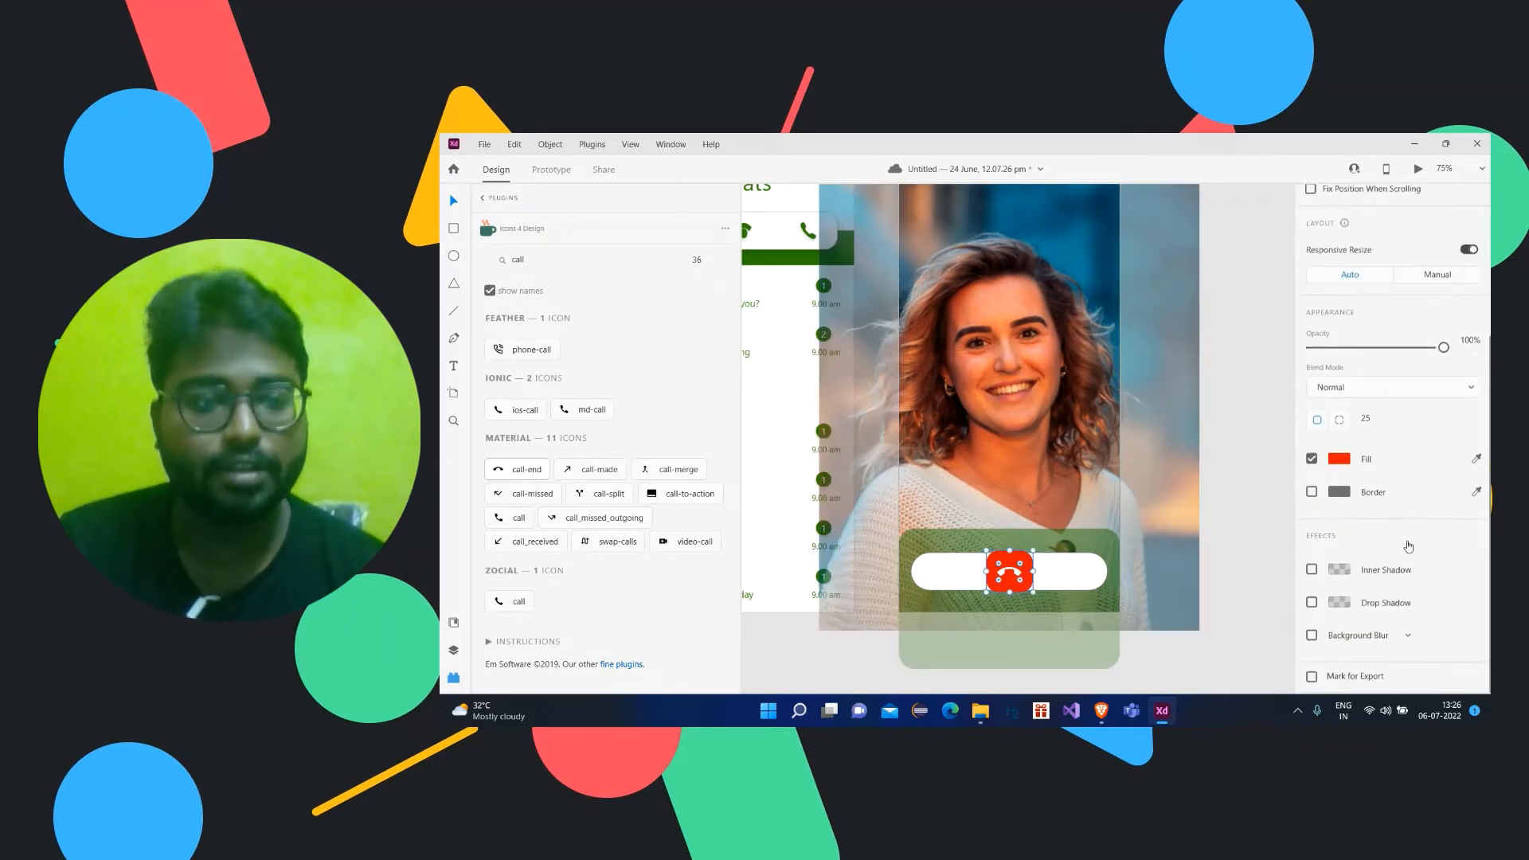
{"action": "left_click", "coordinate": [1312, 603]}
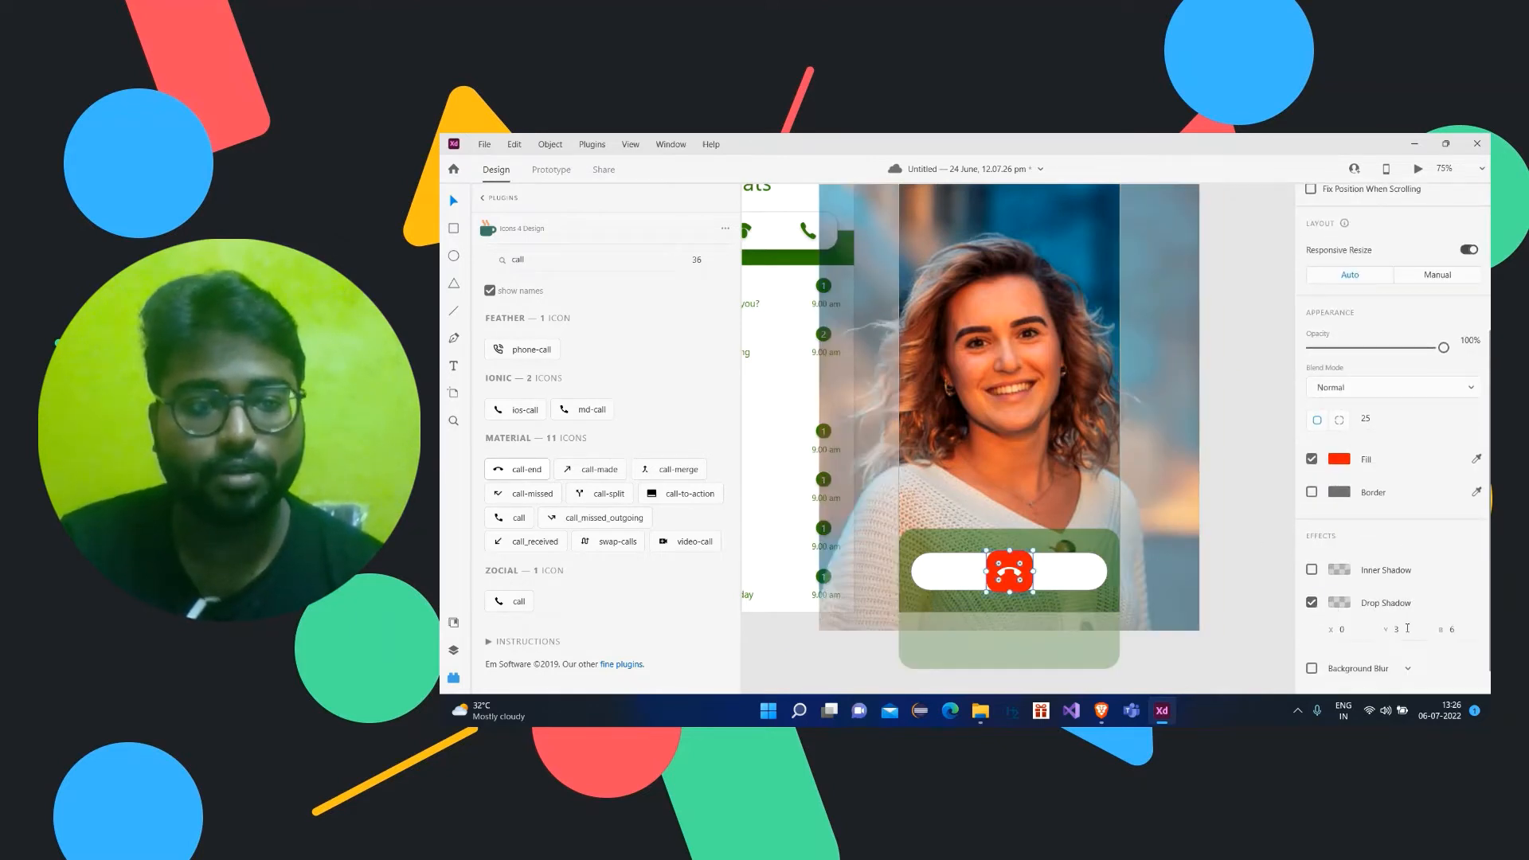
{"action": "type", "text": "6"}
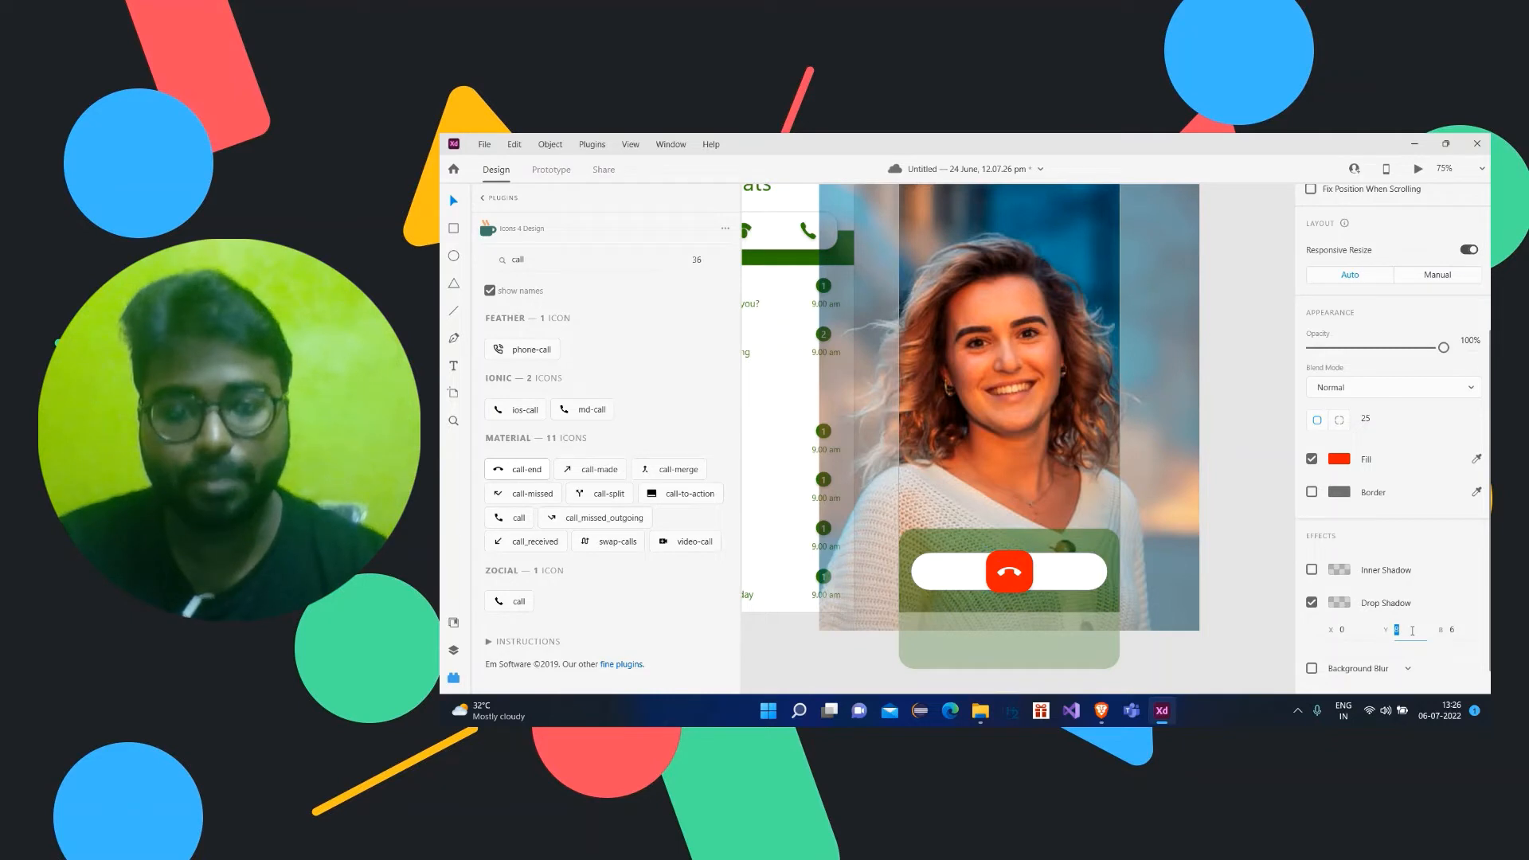
{"action": "type", "text": "10"}
{"action": "key", "text": "Return"}
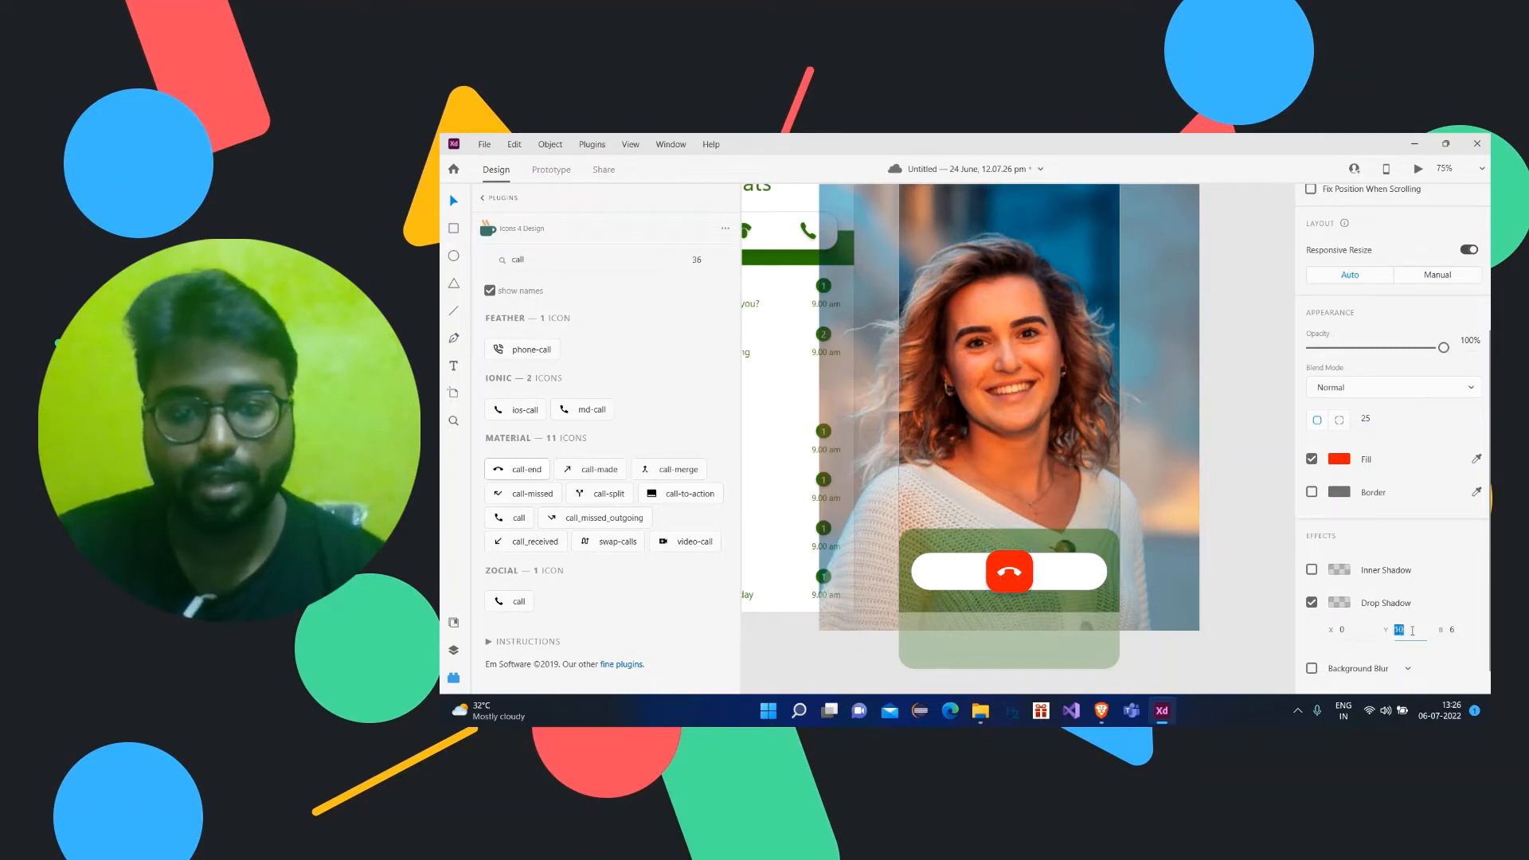
Step: Add an inner shadow to the white call-end icon on the red button
{"action": "double_click", "coordinate": [1020, 576]}
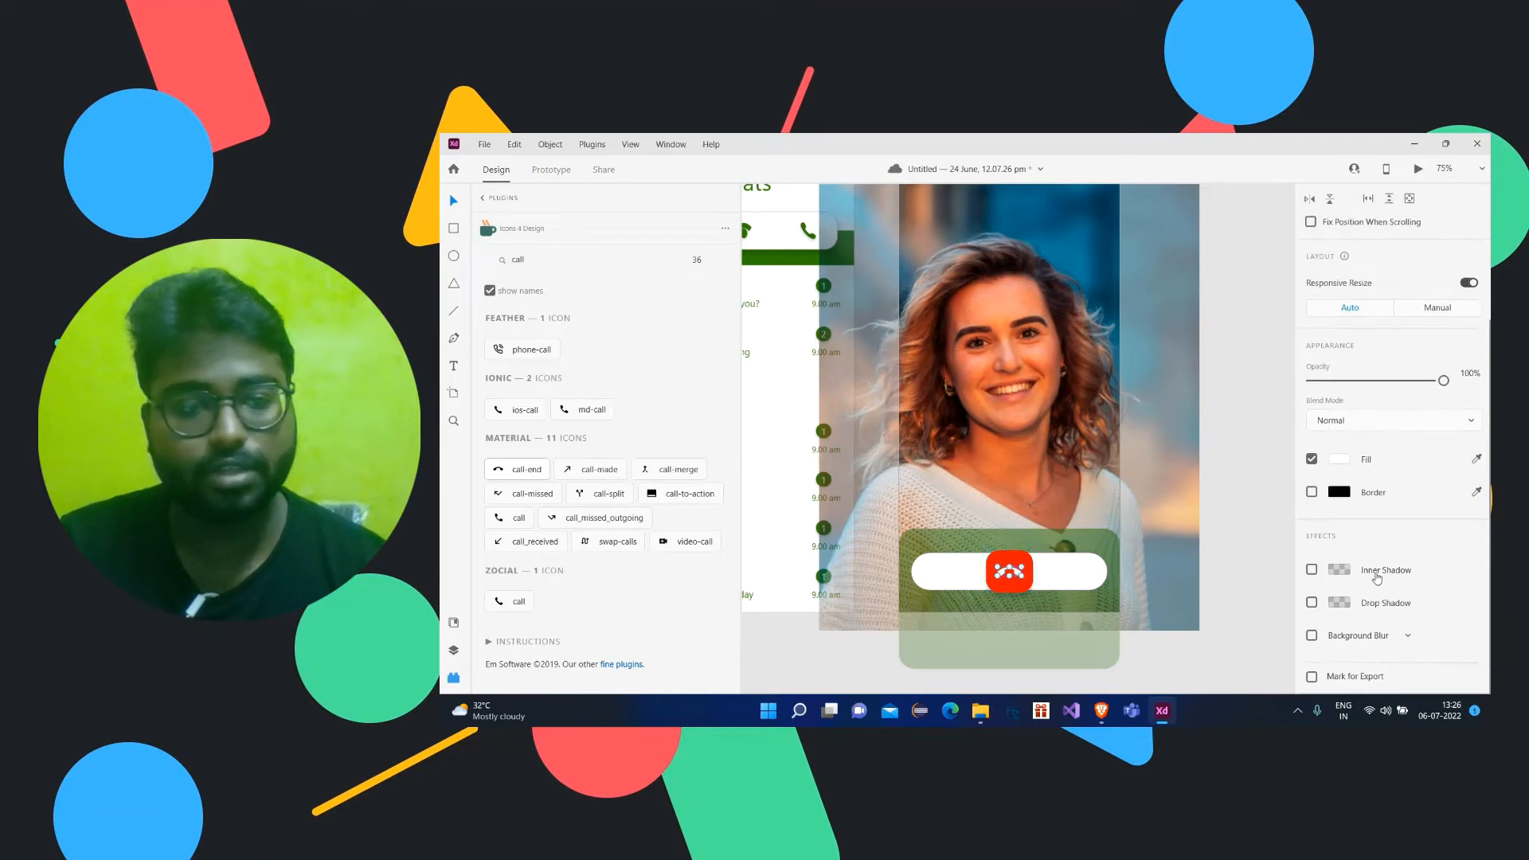
{"action": "left_click", "coordinate": [1312, 570]}
{"action": "left_click", "coordinate": [1235, 590]}
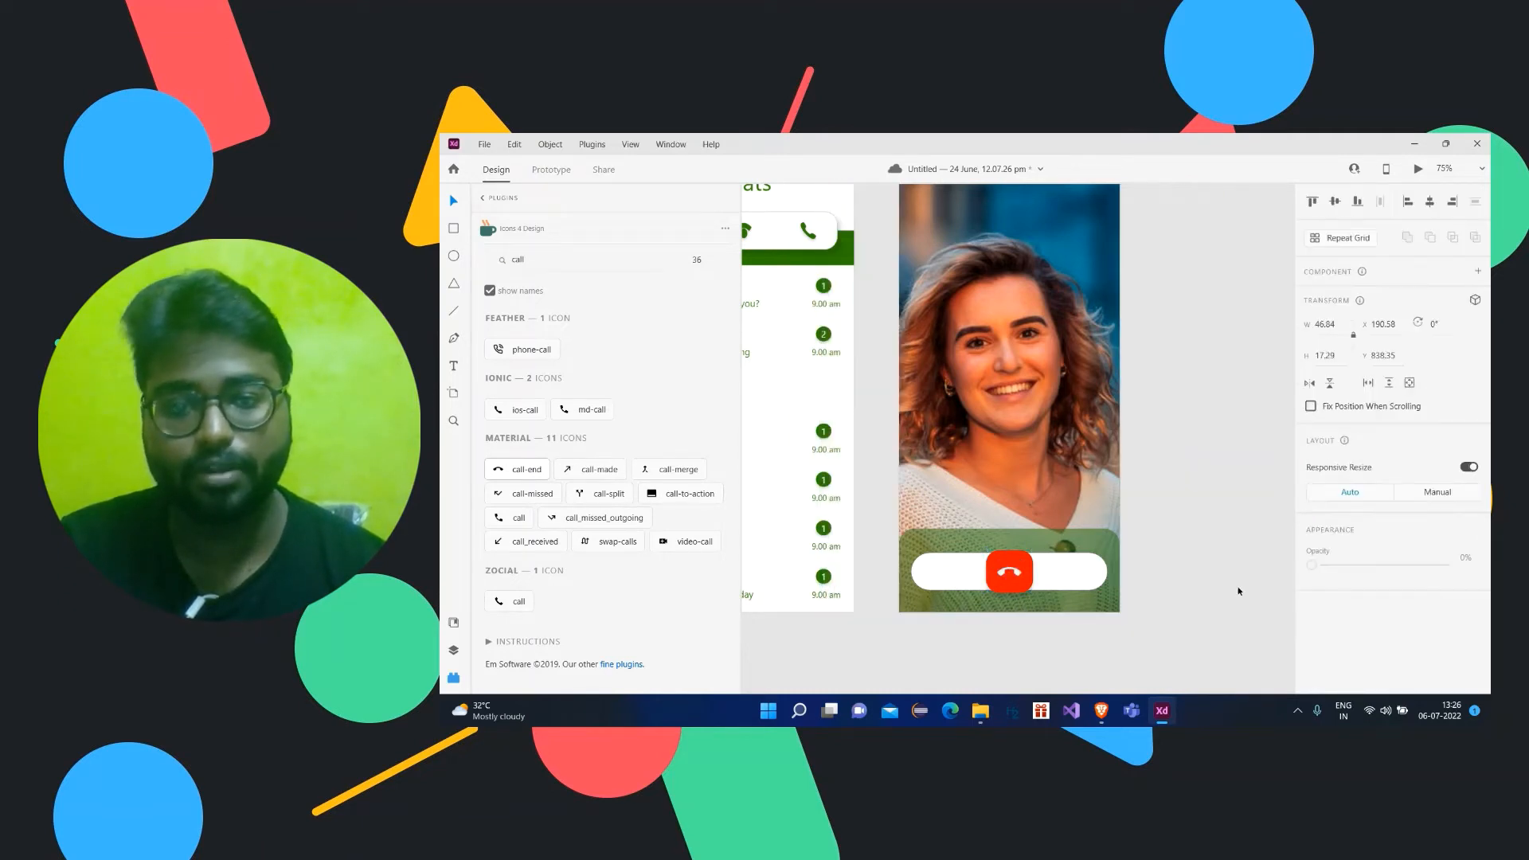
{"action": "scroll", "coordinate": [1239, 591], "scroll_direction": "up", "scroll_amount": 1}
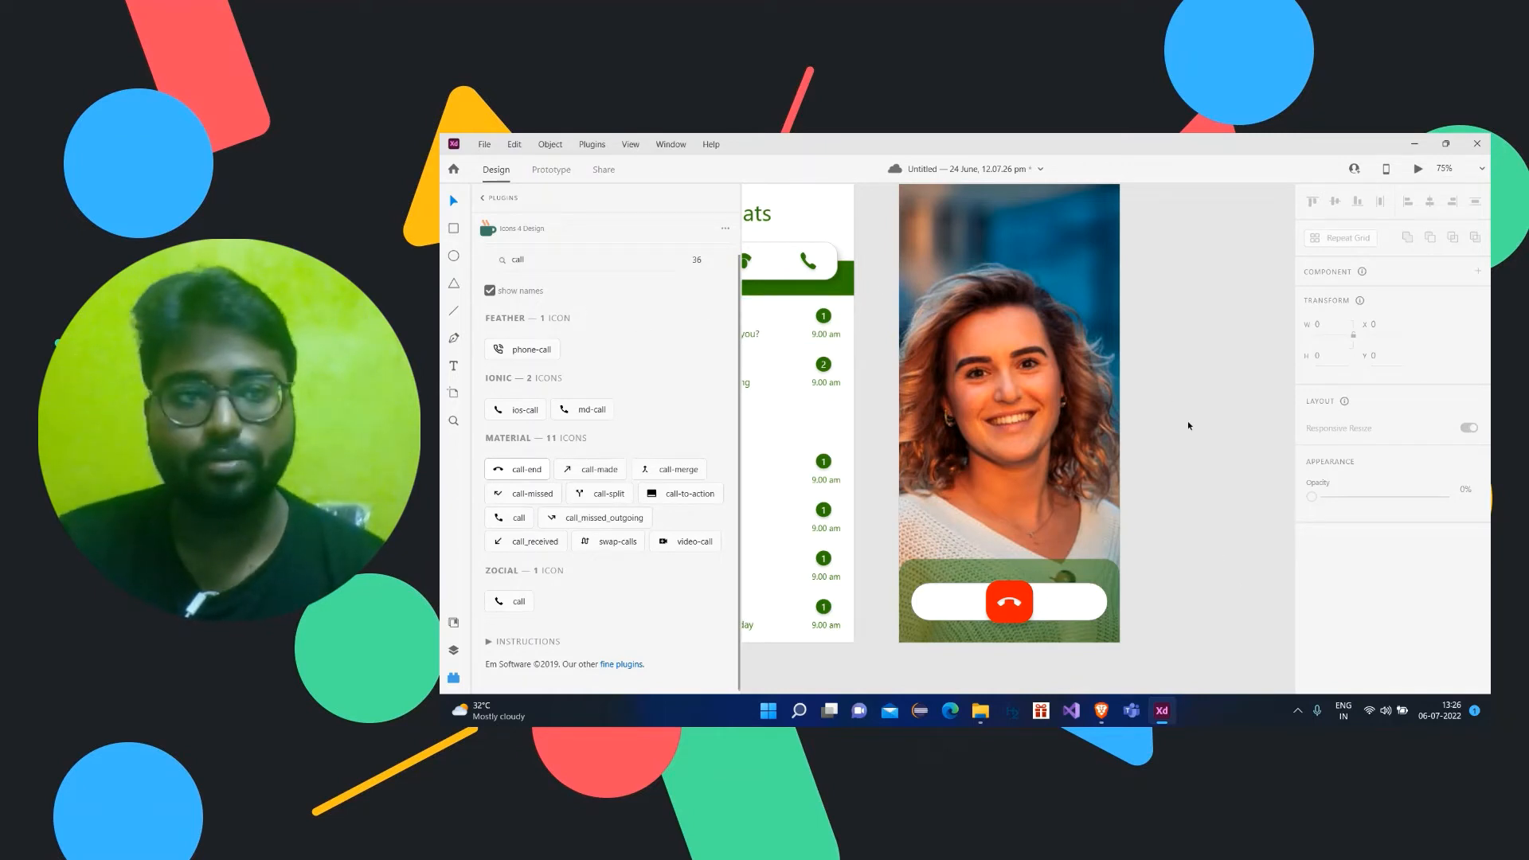
{"action": "key", "text": "e"}
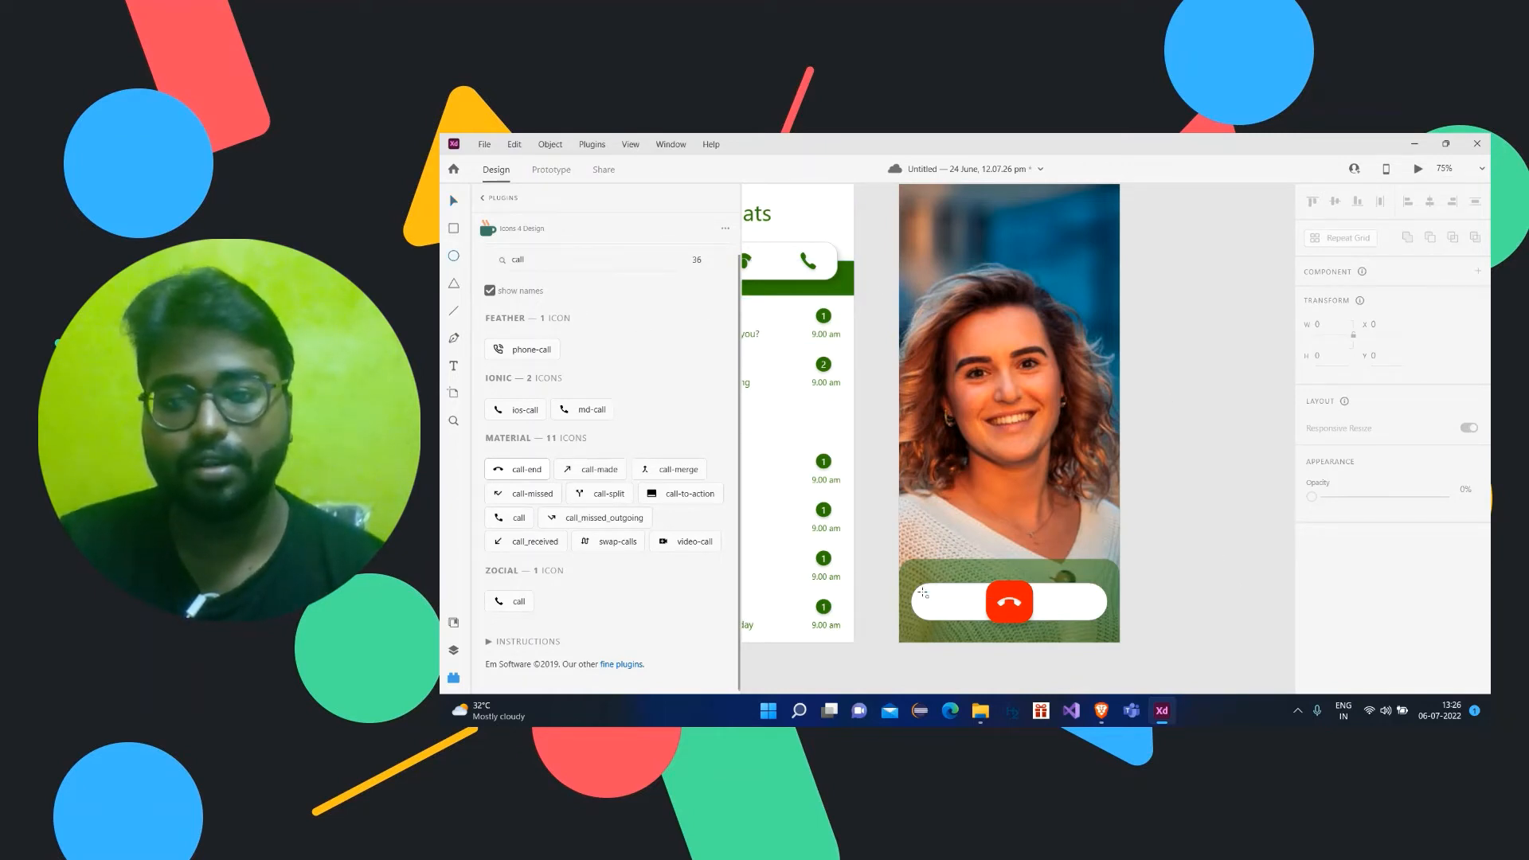
{"action": "left_click_drag", "start_coordinate": [922, 587], "coordinate": [950, 618]}
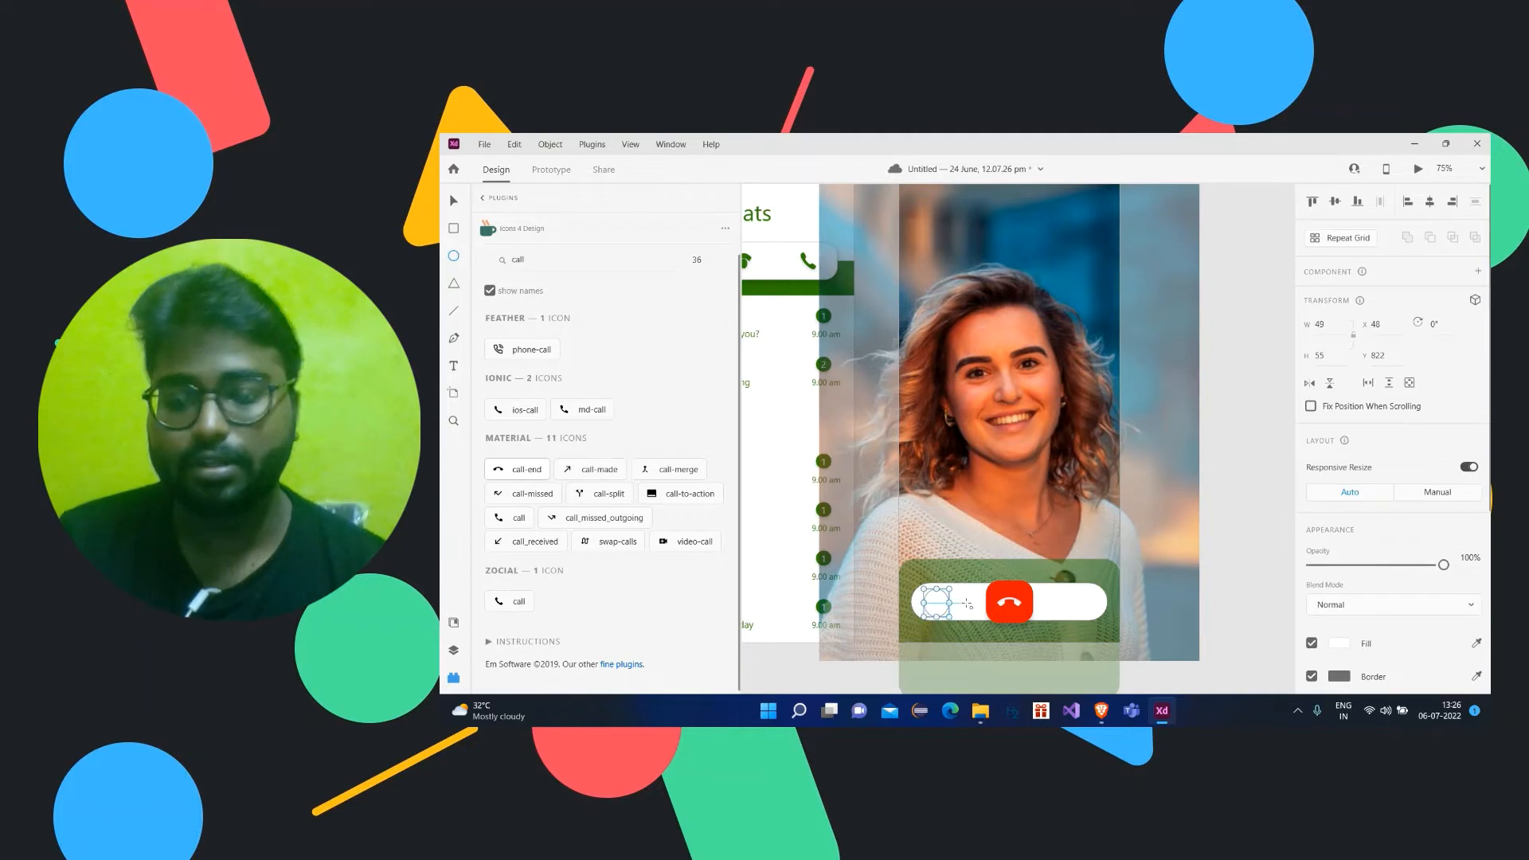
{"action": "key", "text": "Delete"}
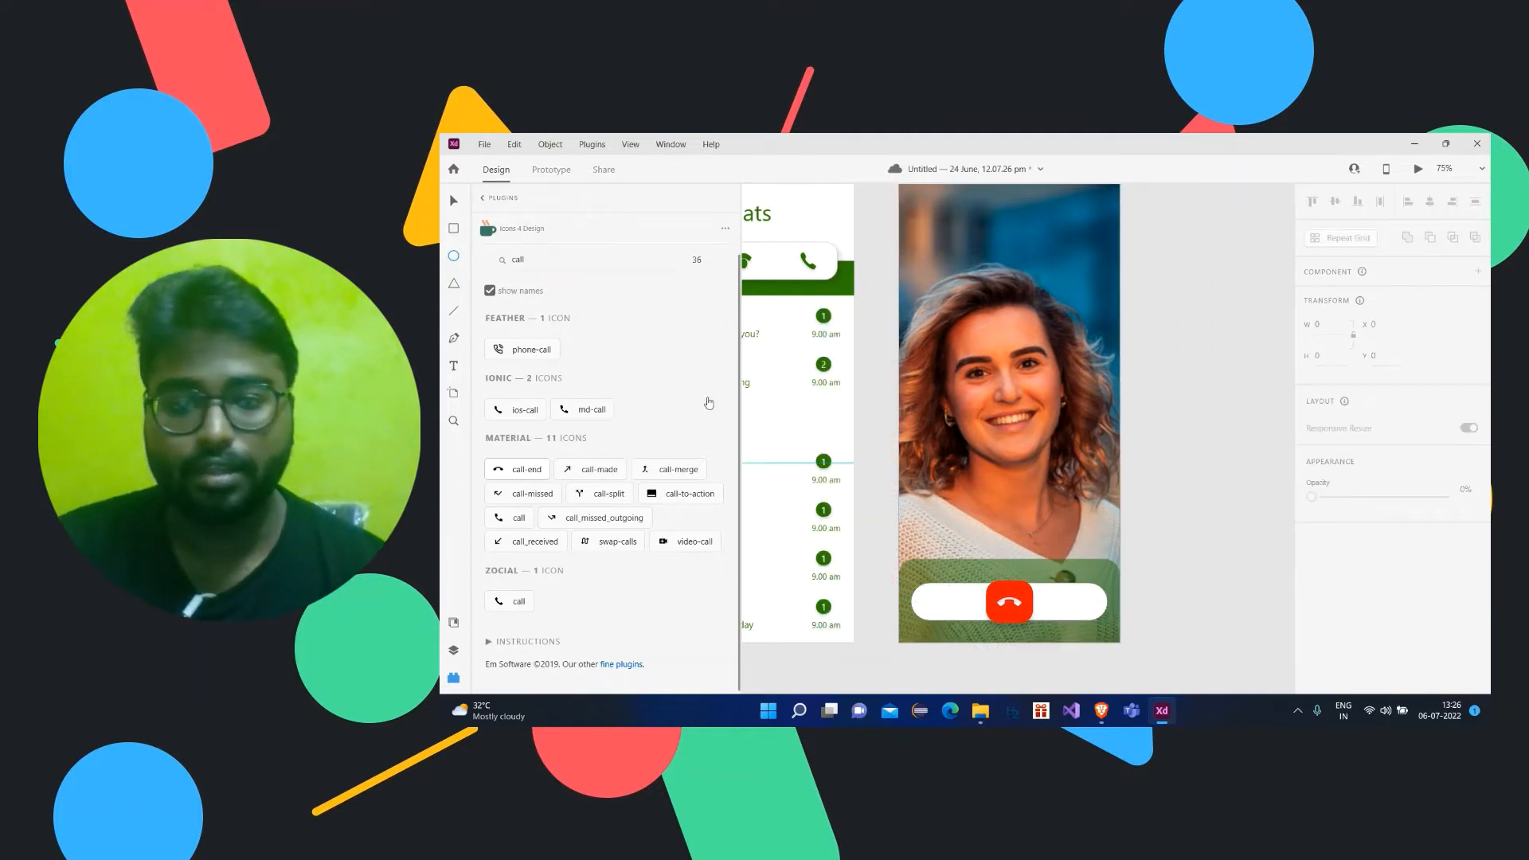
{"action": "left_click", "coordinate": [444, 204]}
Step: Place copies of the red button at both ends of the white pill, at X 30 and X 314
{"action": "left_click", "coordinate": [1018, 613]}
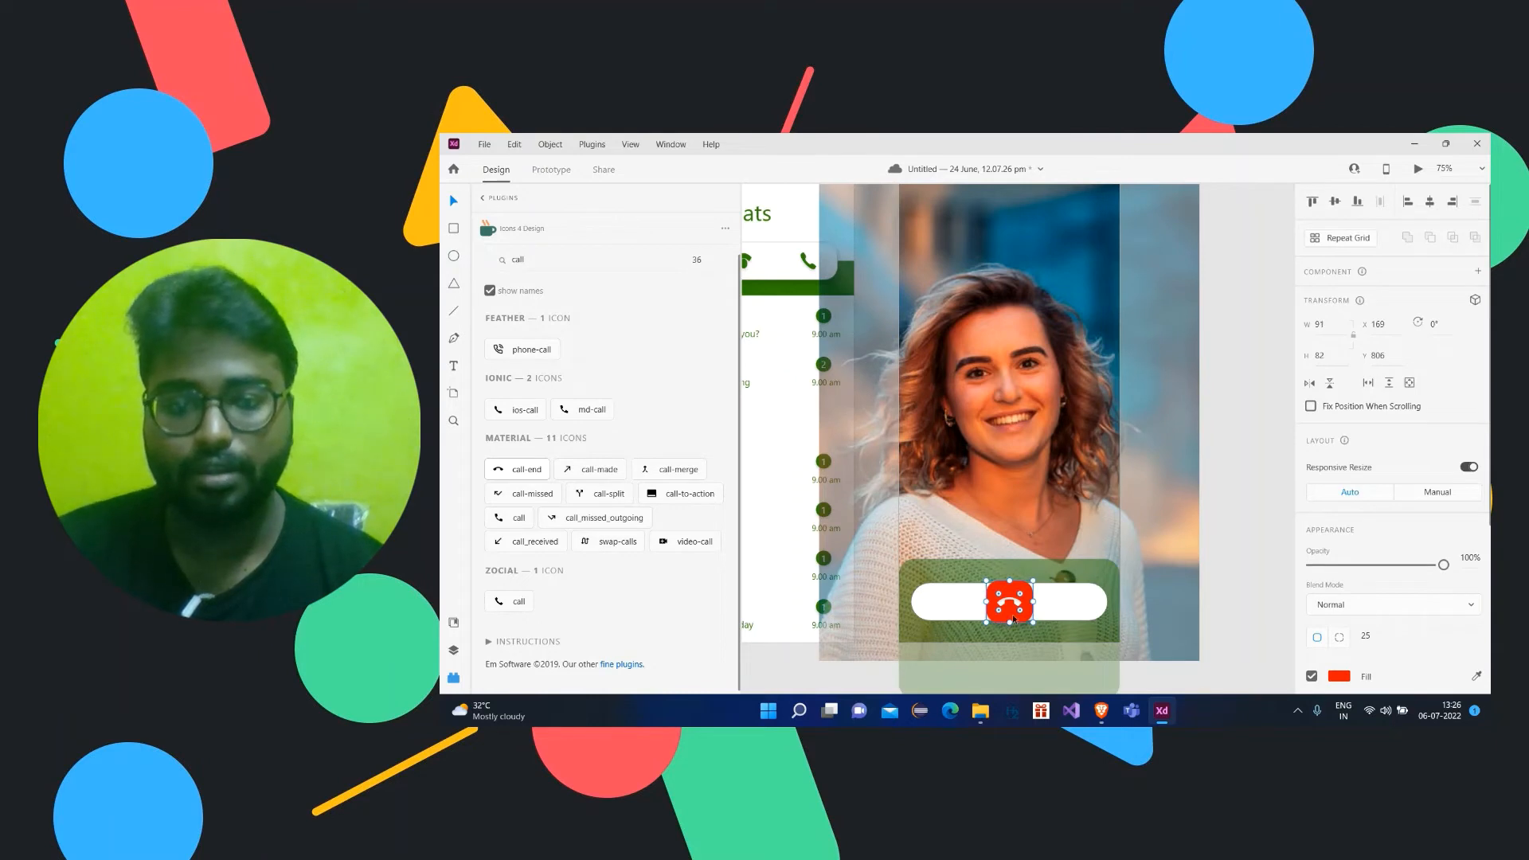
{"action": "left_click_drag", "start_coordinate": [1014, 618], "coordinate": [1080, 620]}
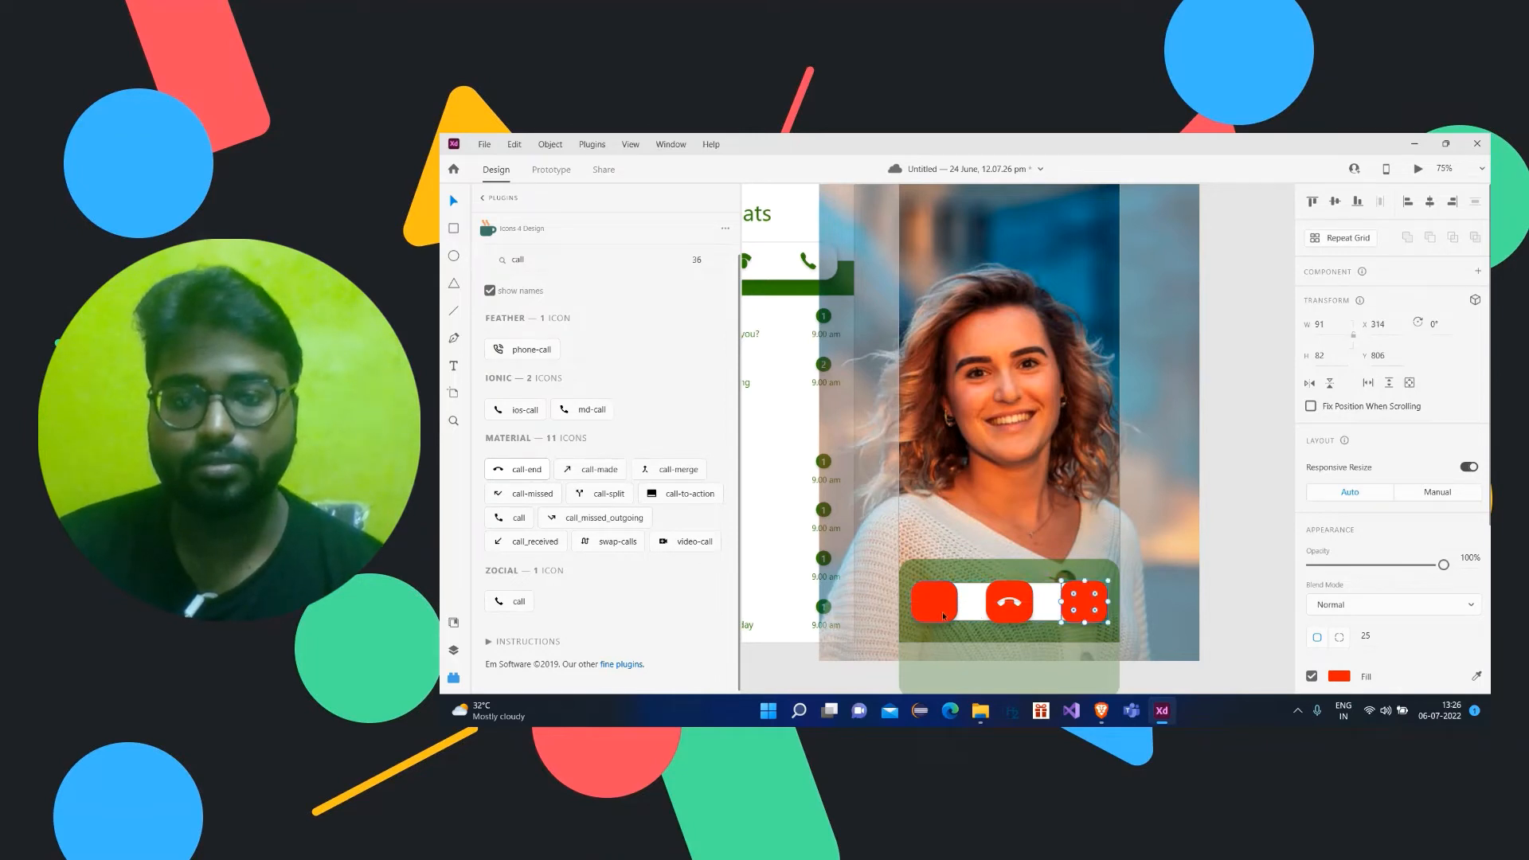
{"action": "left_click_drag", "start_coordinate": [944, 616], "coordinate": [948, 616]}
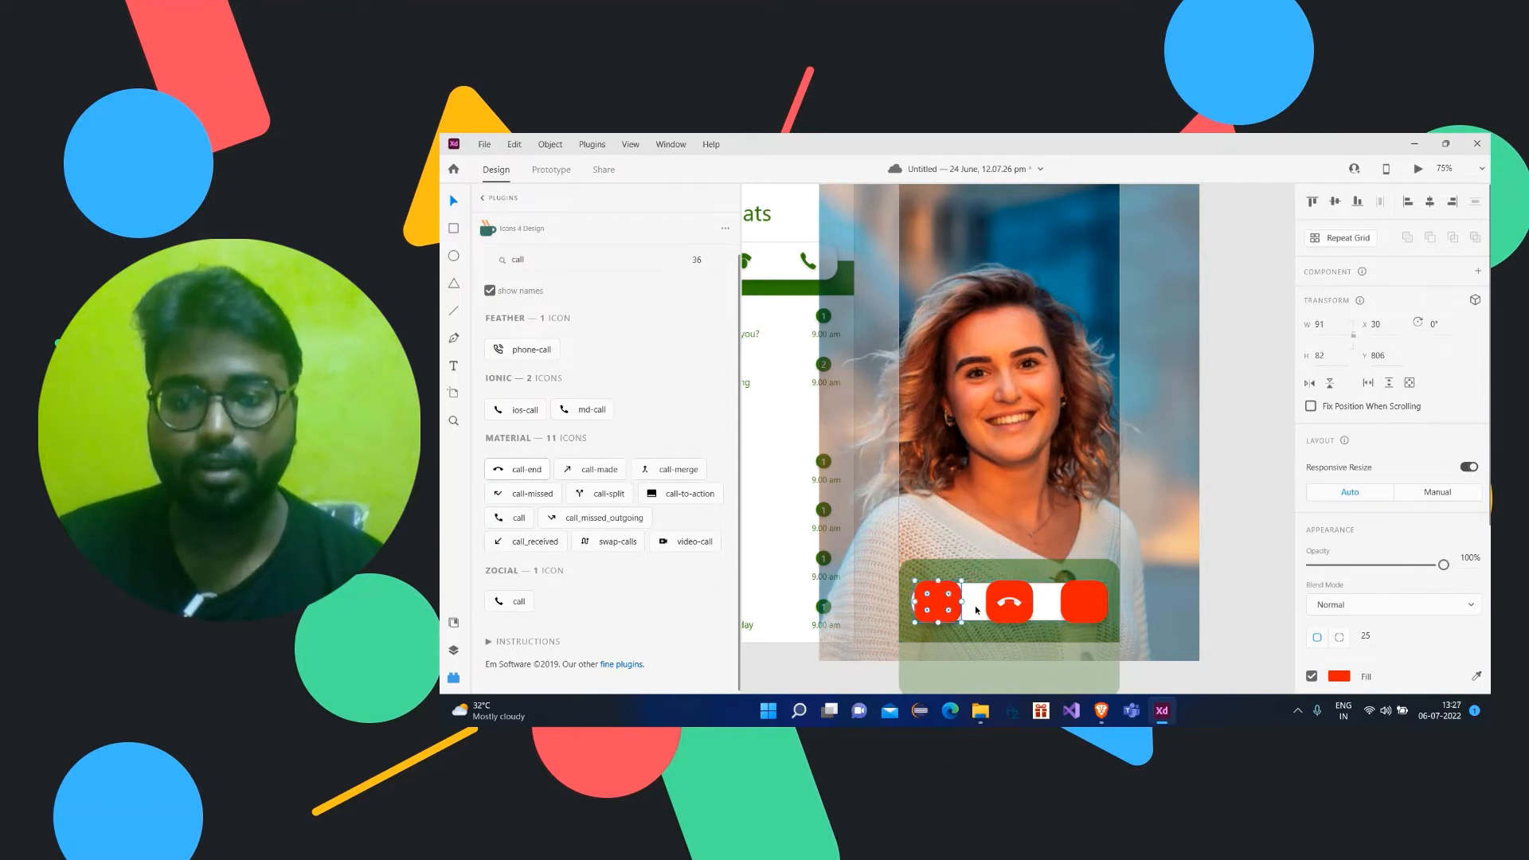
Step: Raise the corner radius of the red button at the white pill's left end until it is nearly circular
{"action": "scroll", "coordinate": [1392, 505], "scroll_direction": "down", "scroll_amount": 3}
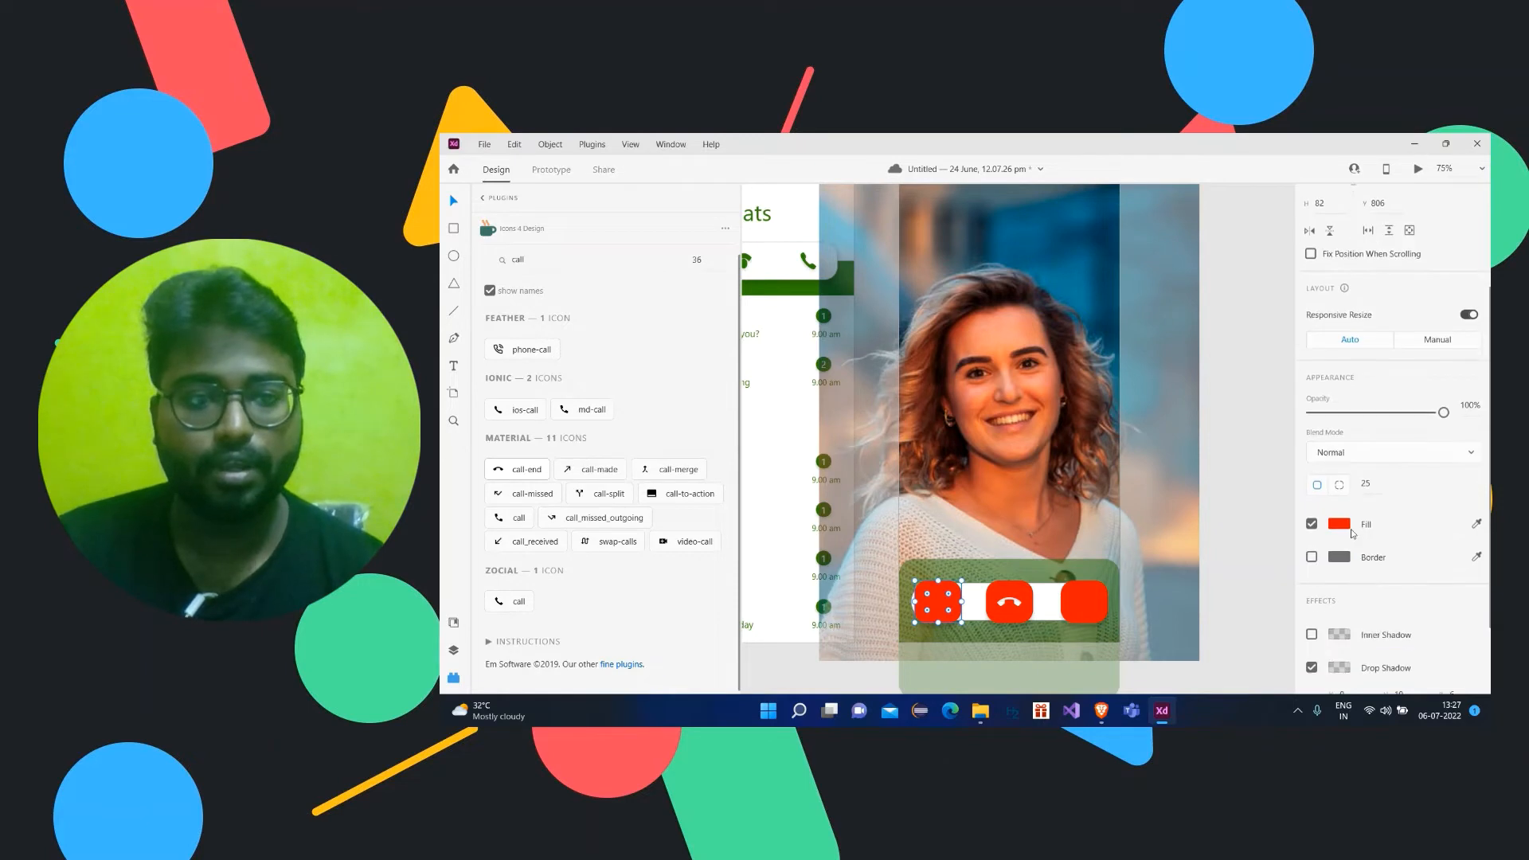
{"action": "left_click", "coordinate": [1369, 489]}
{"action": "key", "text": "Up"}
{"action": "key", "text": "Up"}
{"action": "key", "text": "Up"}
{"action": "key", "text": "Up"}
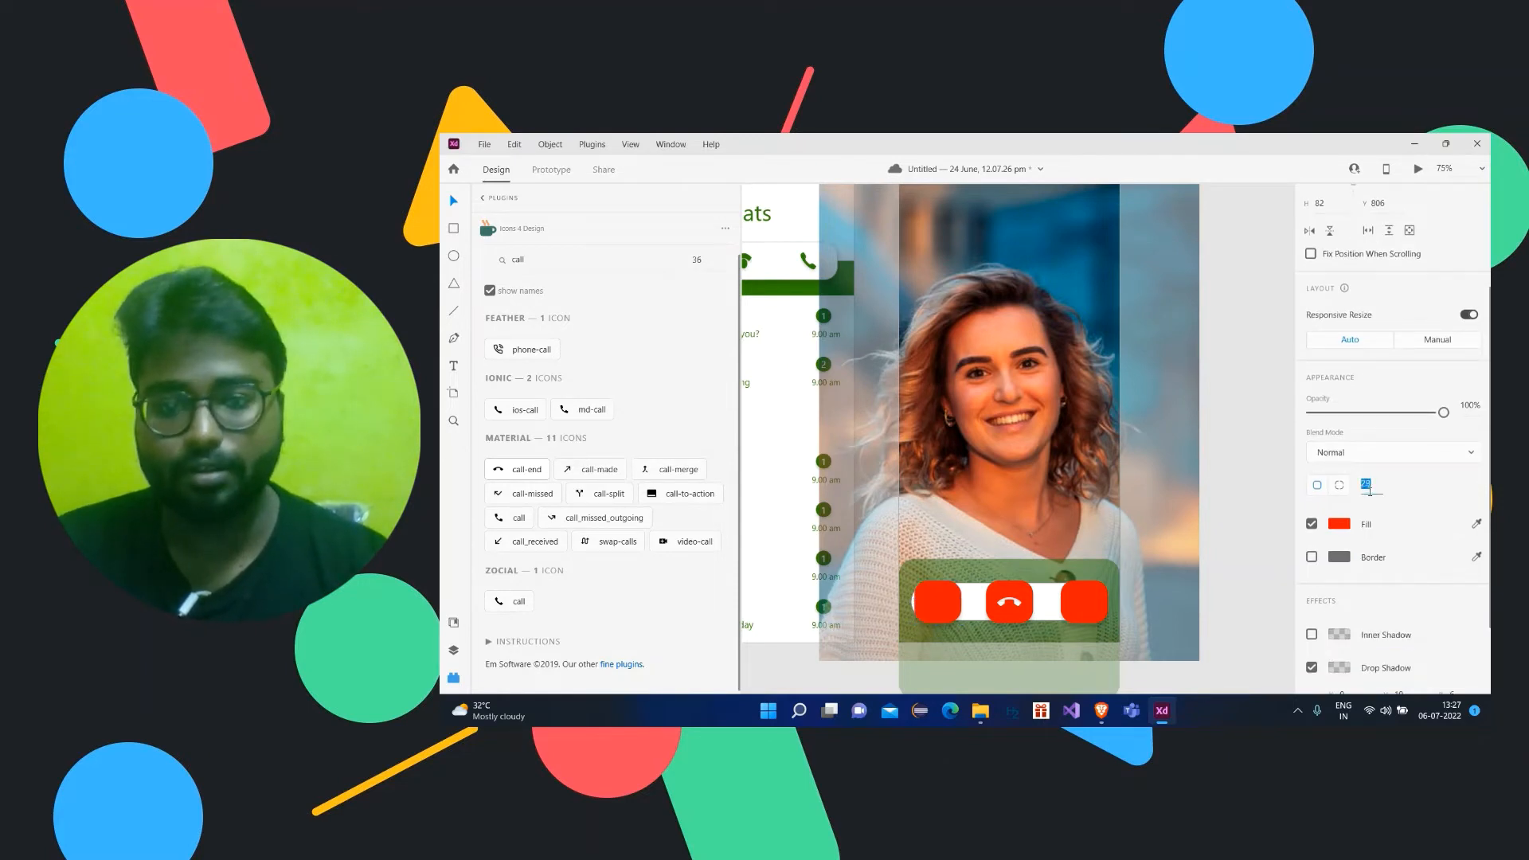
{"action": "key", "text": "Up"}
{"action": "key", "text": "Up"}
{"action": "key", "text": "Up"}
{"action": "key", "text": "Up"}
{"action": "key", "text": "Up"}
{"action": "key", "text": "Up"}
{"action": "key", "text": "Up"}
{"action": "key", "text": "Up"}
{"action": "key", "text": "Up"}
{"action": "key", "text": "Up"}
{"action": "key", "text": "Up"}
{"action": "key", "text": "Up"}
{"action": "key", "text": "Up"}
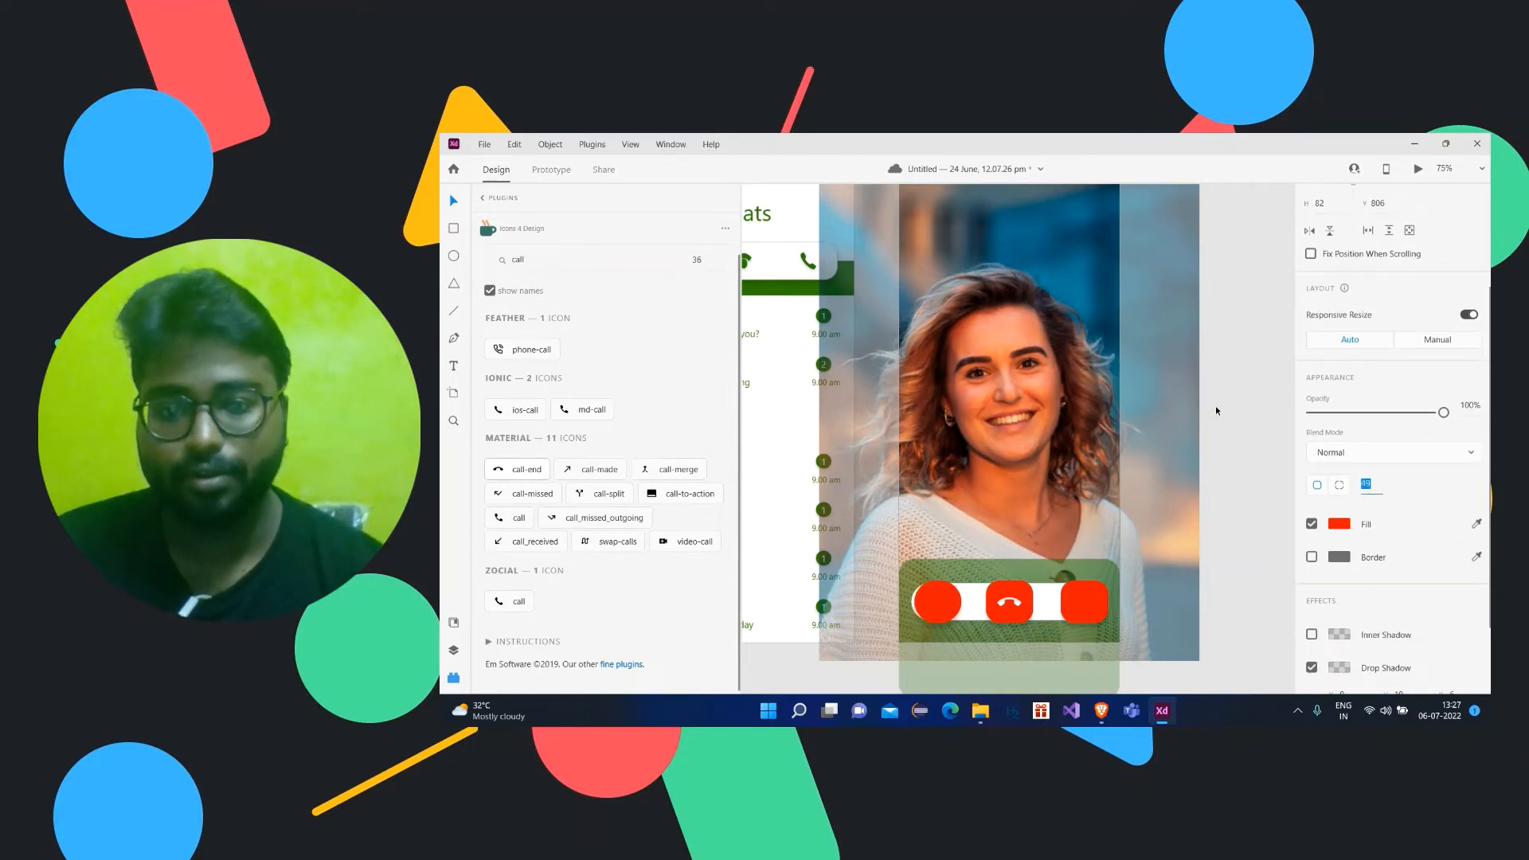
Step: Set the corner radius of the red buttons at both ends of the white pill to 50
{"action": "left_click_drag", "start_coordinate": [948, 617], "coordinate": [946, 619]}
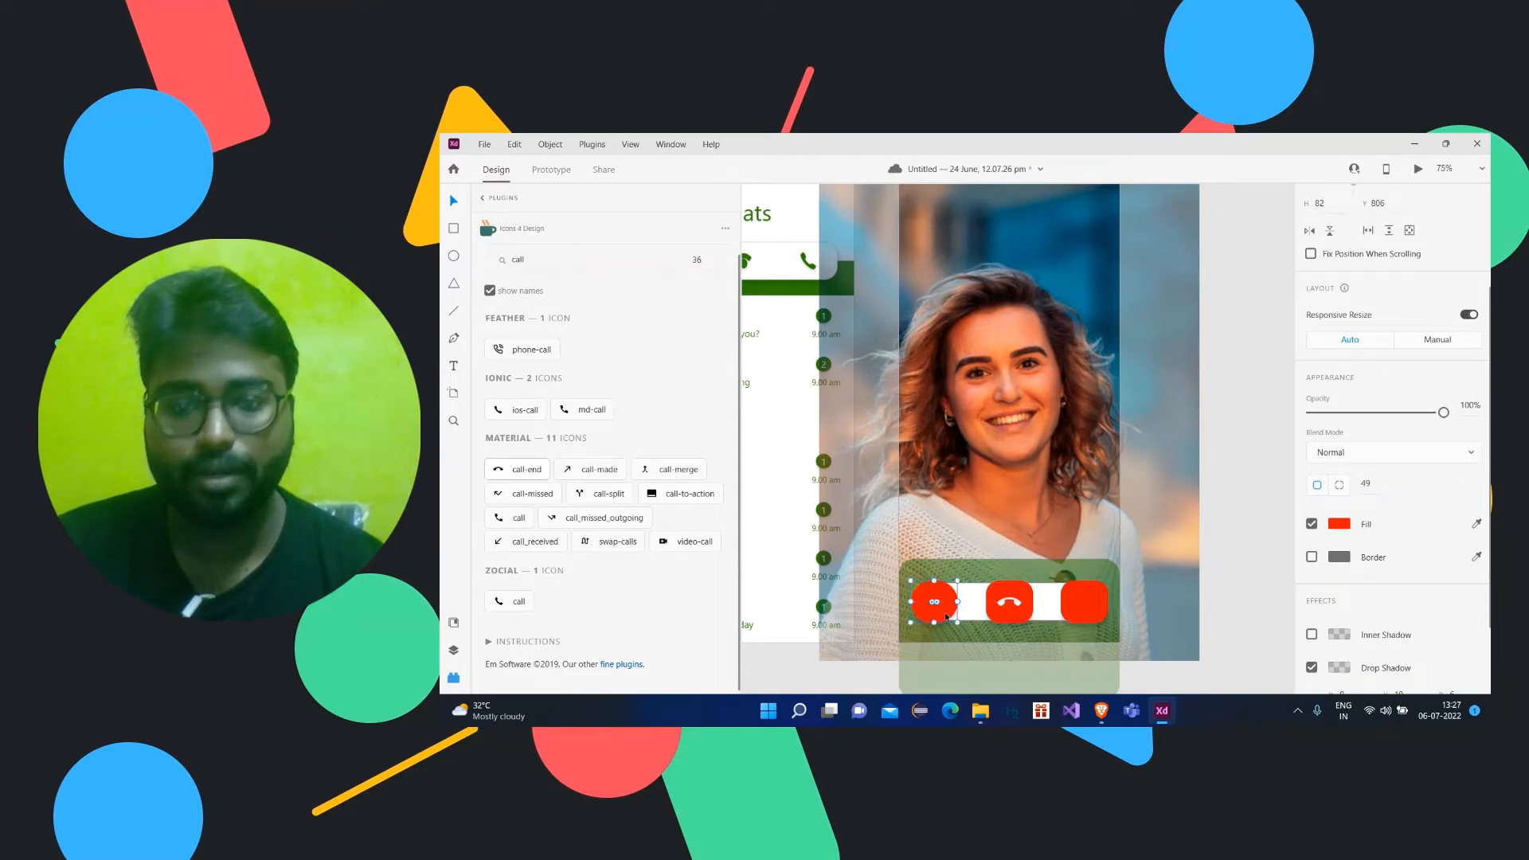
{"action": "left_click", "coordinate": [1093, 606]}
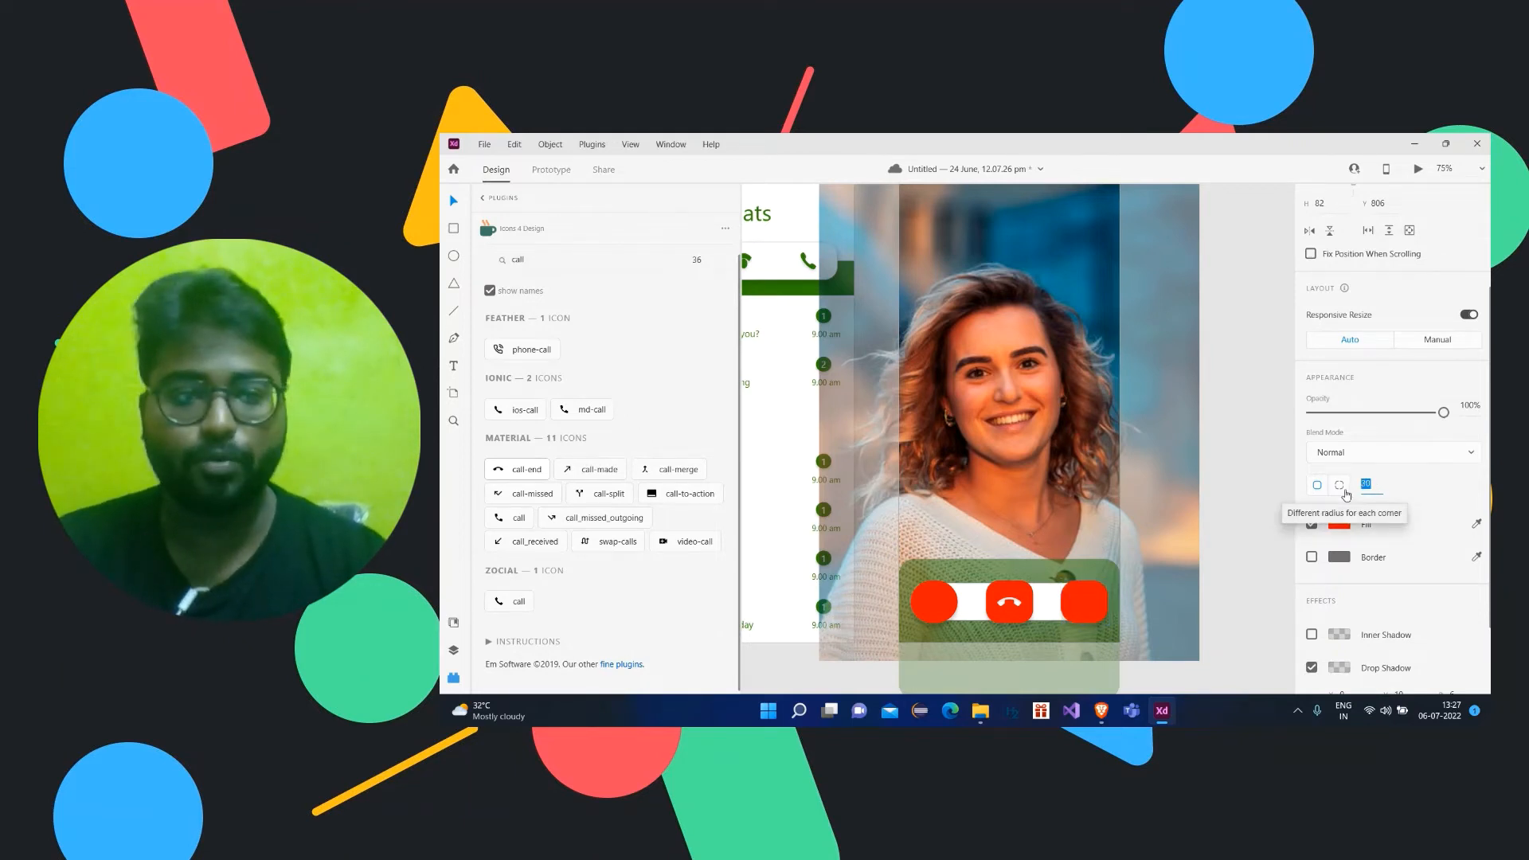
{"action": "left_click", "coordinate": [934, 602]}
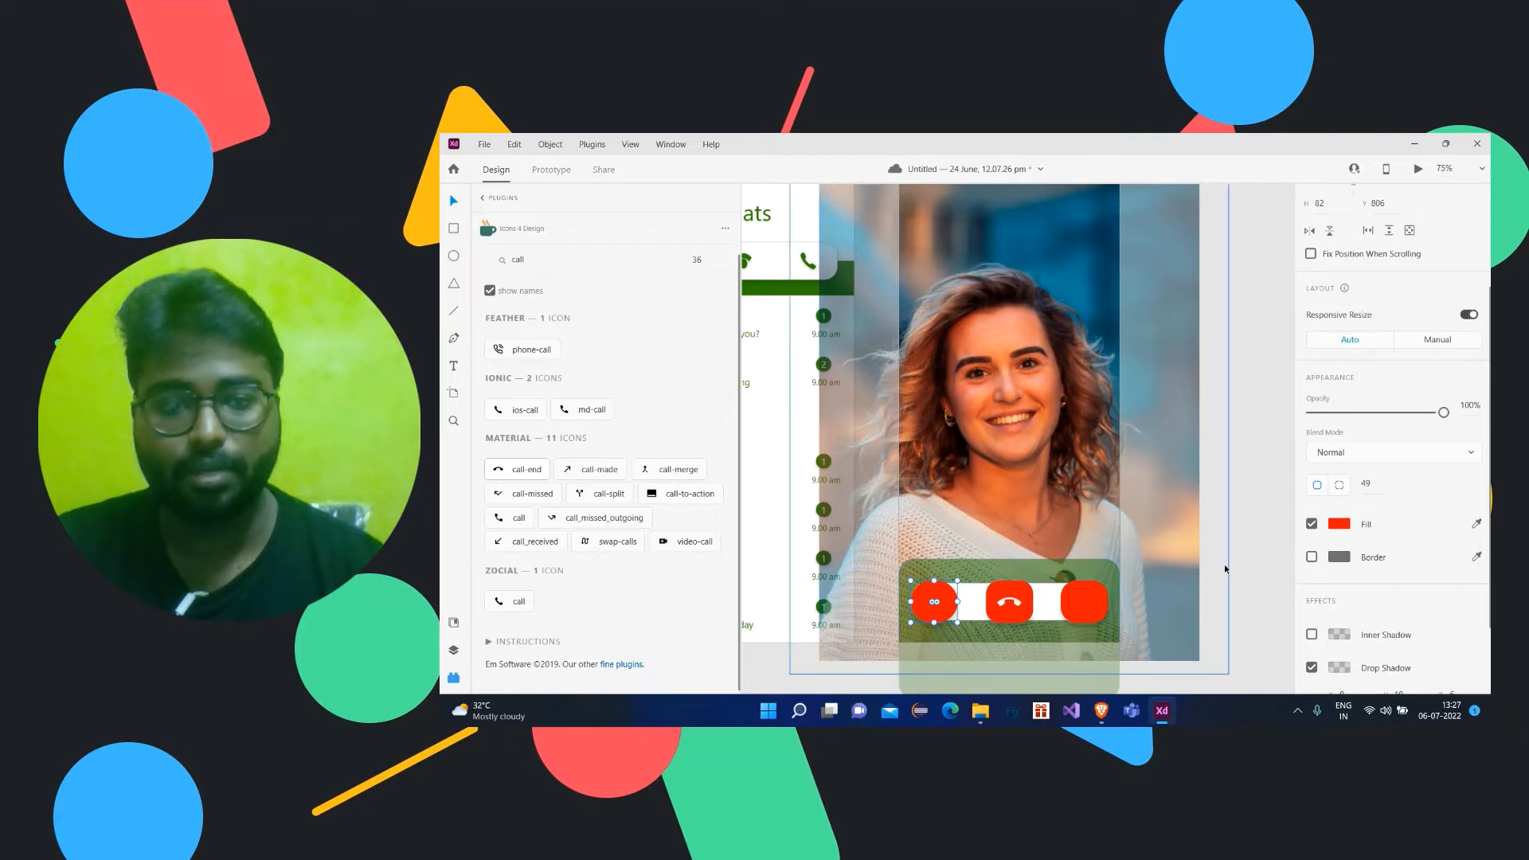
{"action": "key", "text": "Up"}
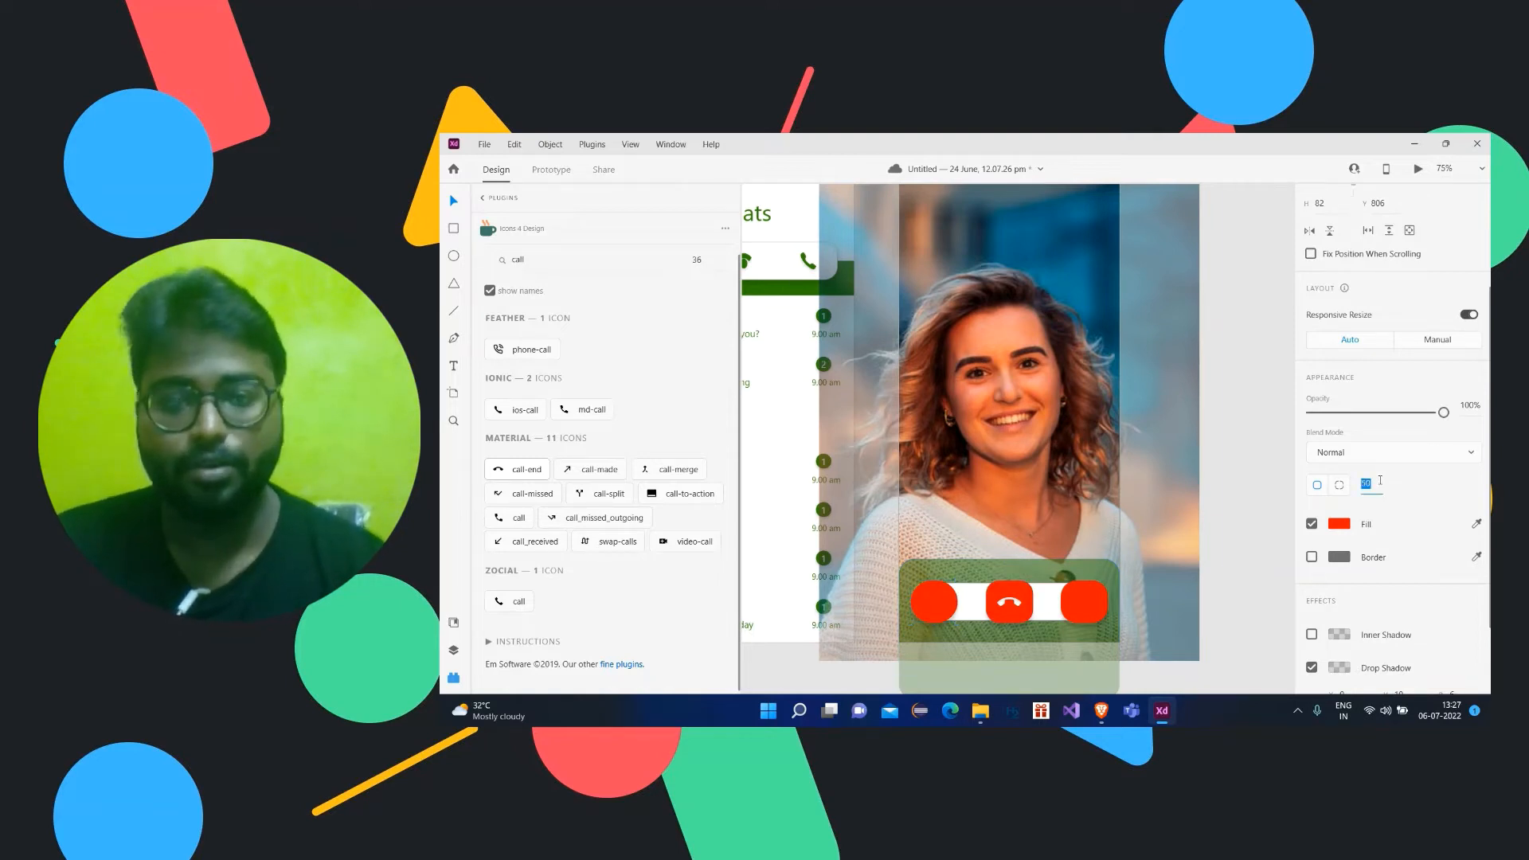
{"action": "left_click", "coordinate": [1085, 601]}
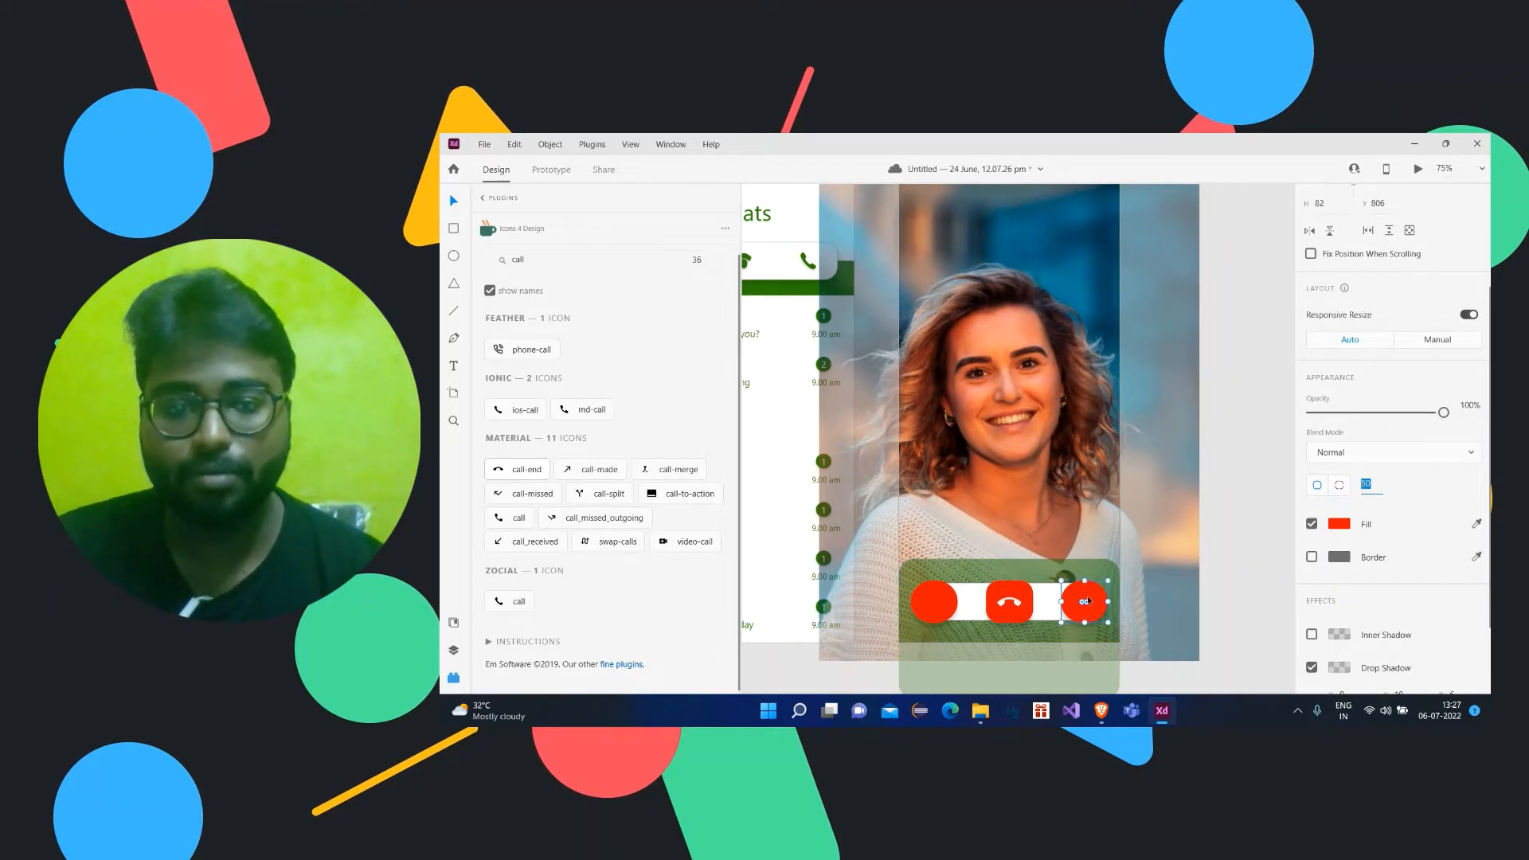
{"action": "left_click_drag", "start_coordinate": [1086, 599], "coordinate": [1088, 601]}
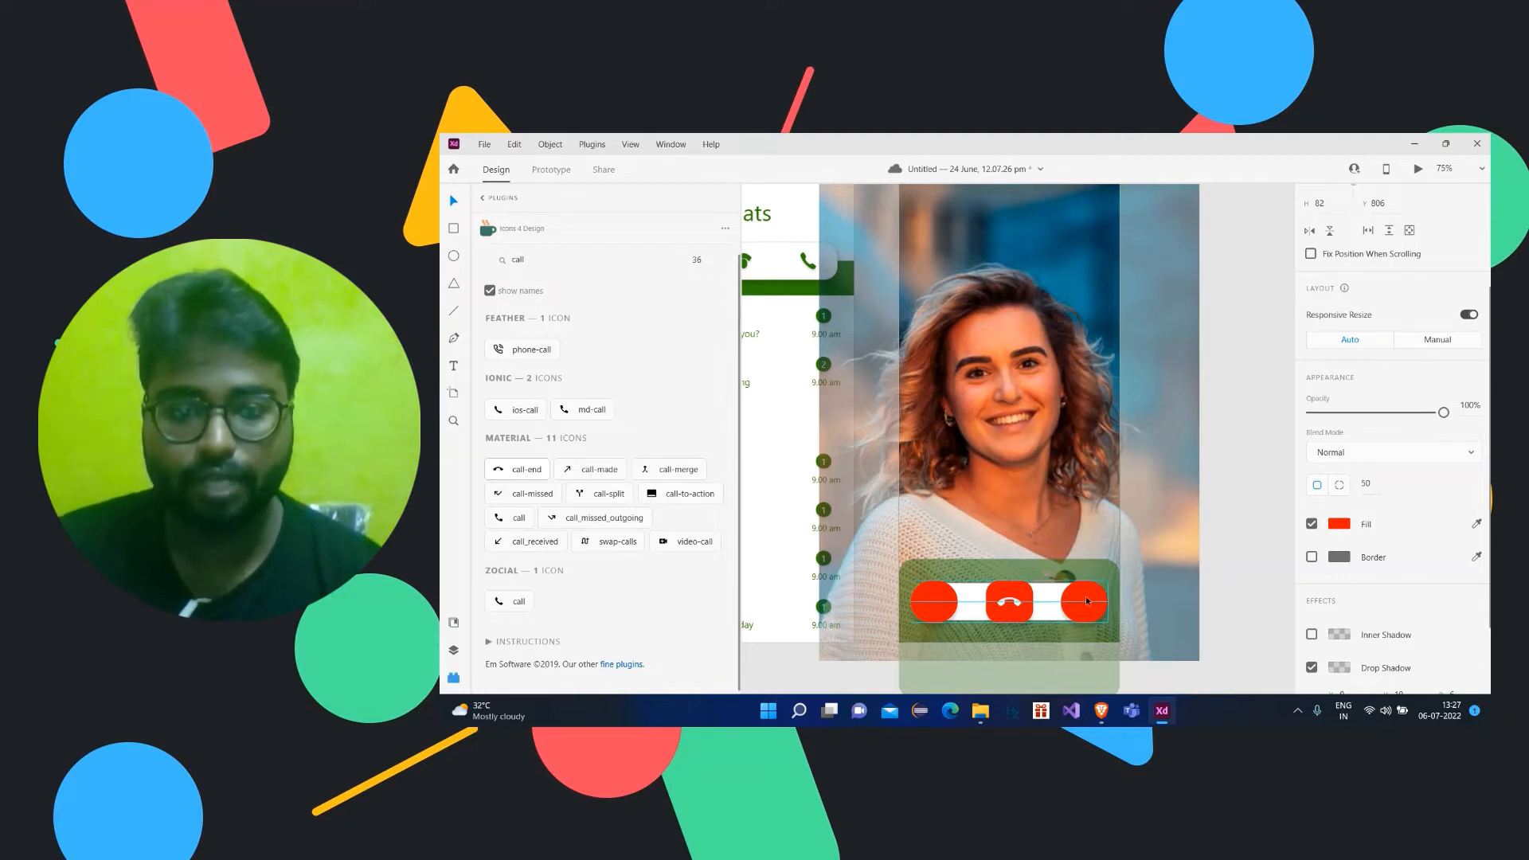
{"action": "left_click_drag", "start_coordinate": [1086, 599], "coordinate": [1086, 600]}
Step: Change the fill of the two round end buttons from red to white (#FFFFFF)
{"action": "scroll", "coordinate": [1362, 517], "scroll_direction": "down", "scroll_amount": 2}
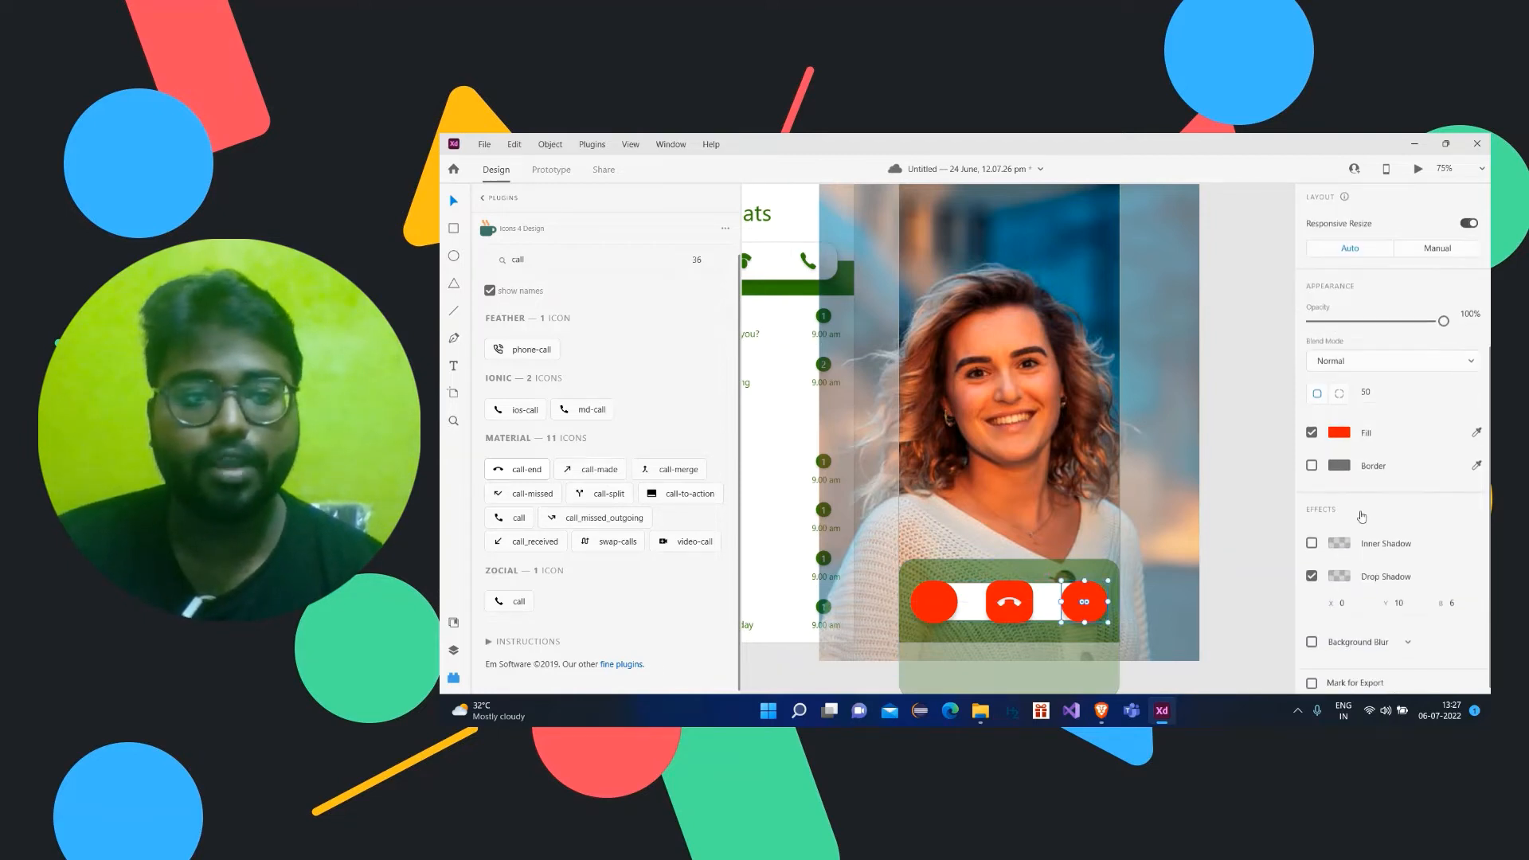
{"action": "left_click", "coordinate": [1334, 429]}
{"action": "left_click_drag", "start_coordinate": [1221, 448], "coordinate": [1081, 295]}
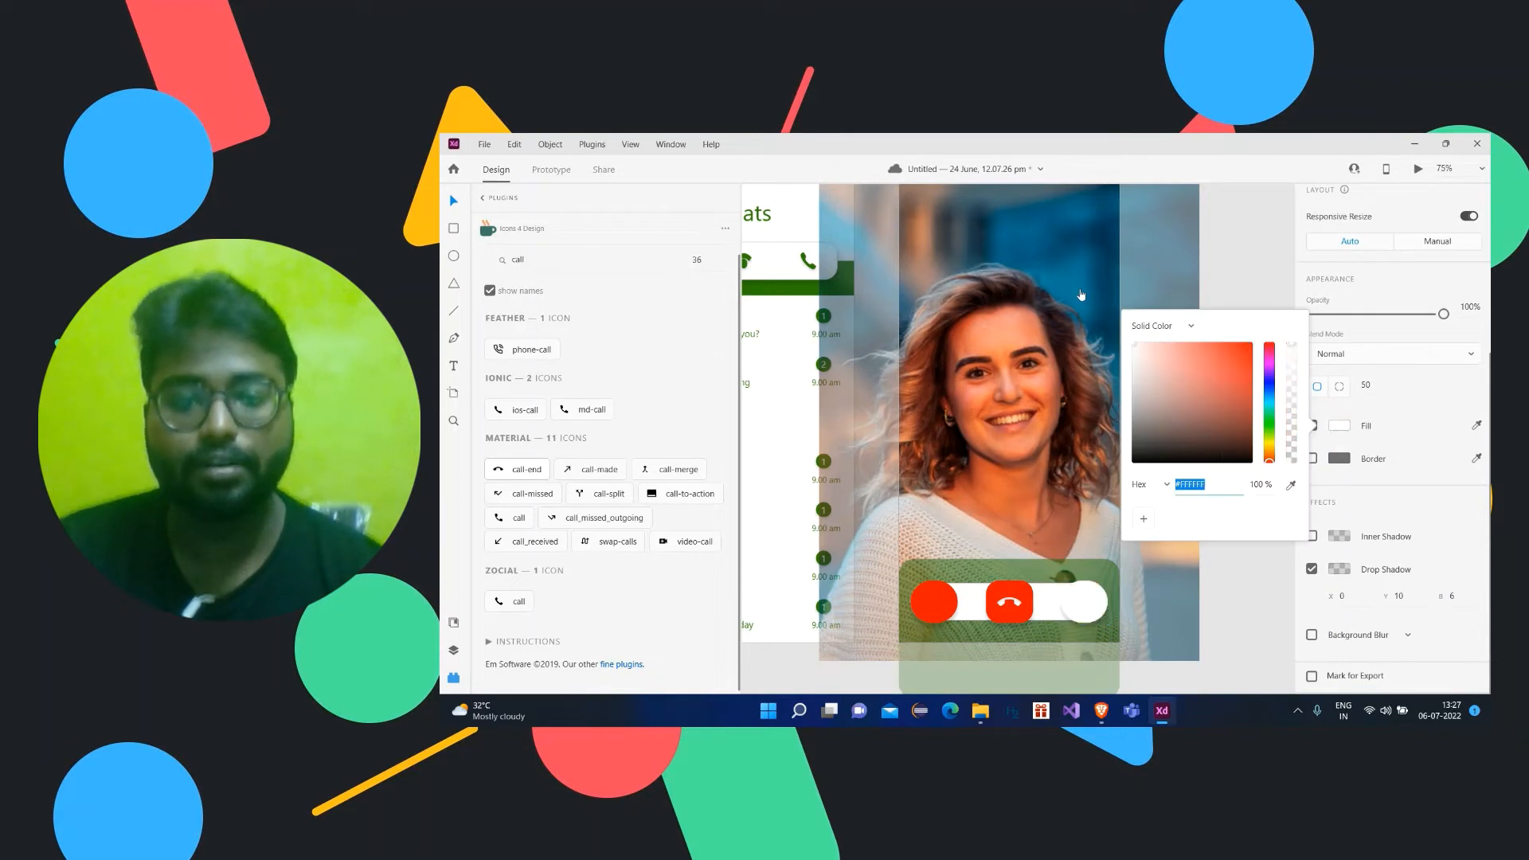
{"action": "left_click", "coordinate": [948, 591]}
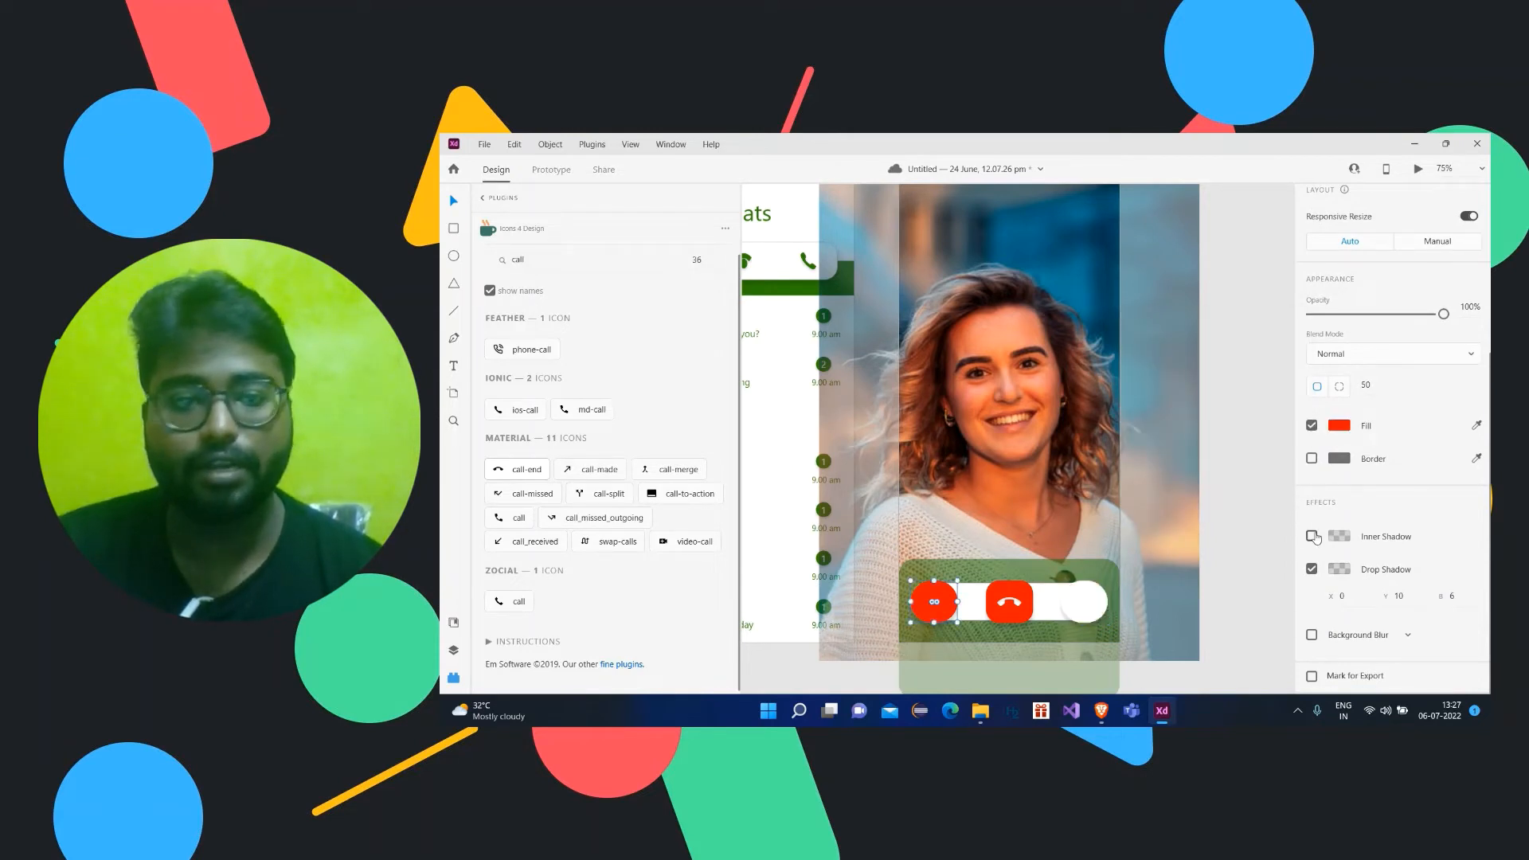
{"action": "left_click", "coordinate": [1339, 426]}
{"action": "left_click_drag", "start_coordinate": [1199, 434], "coordinate": [1063, 303]}
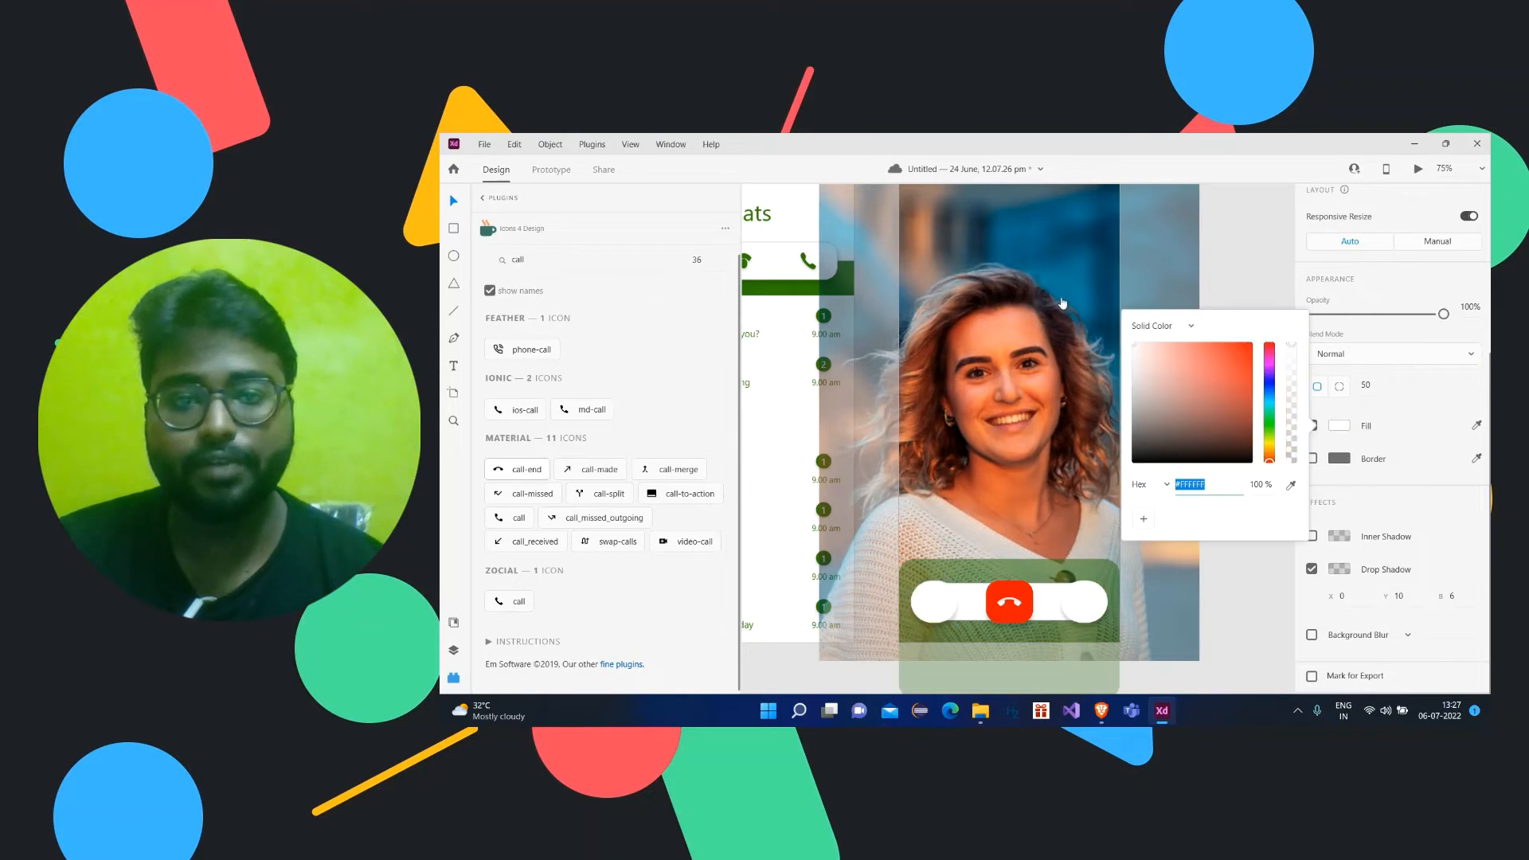
Step: Remove the border from the white pill behind the call buttons
{"action": "left_click", "coordinate": [967, 621]}
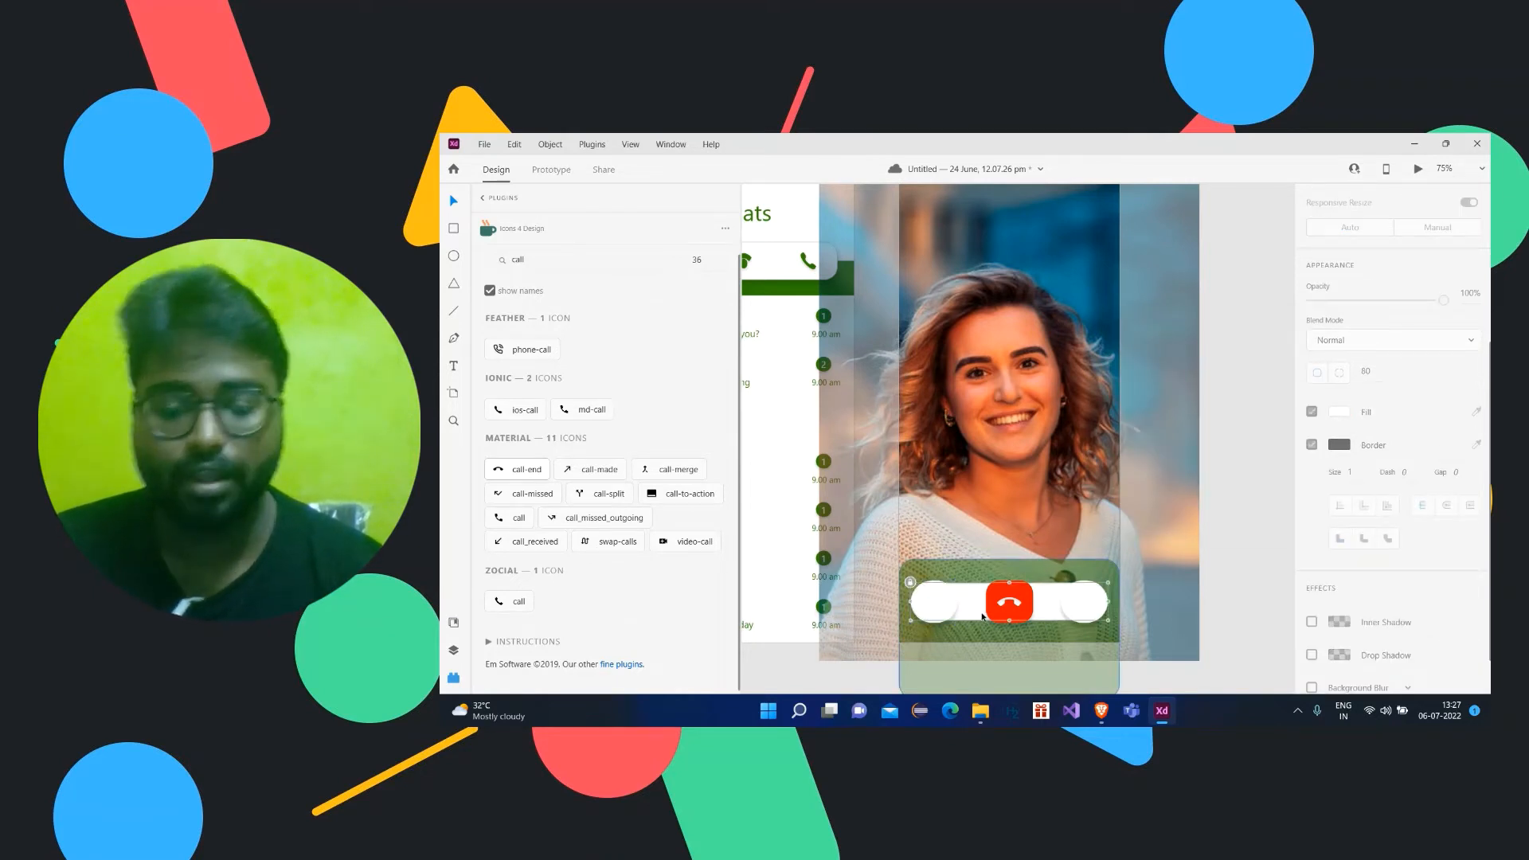
{"action": "left_click", "coordinate": [983, 615]}
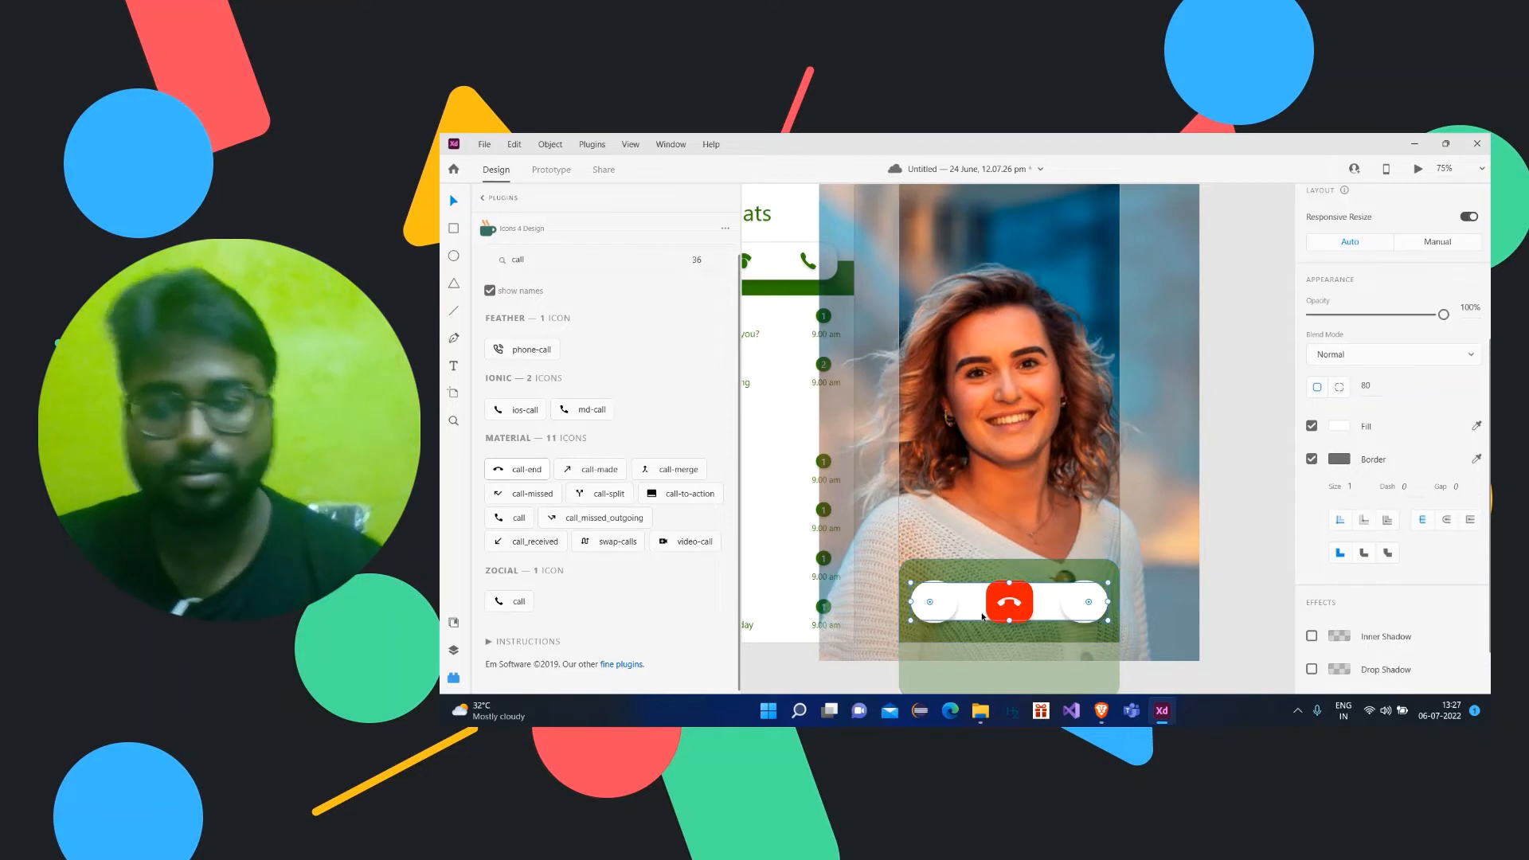
{"action": "left_click", "coordinate": [1346, 462]}
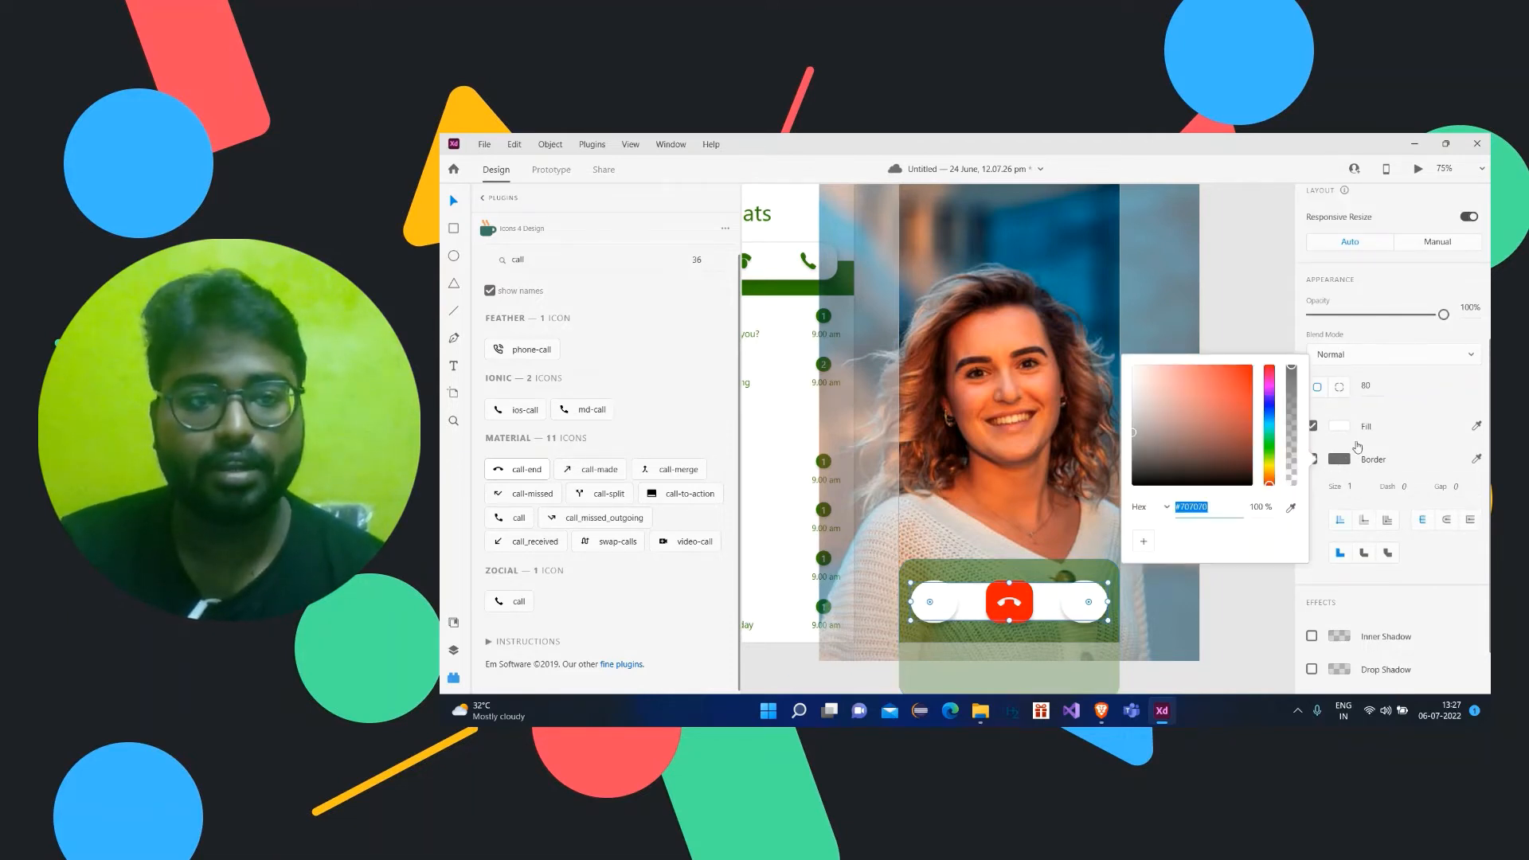
{"action": "left_click", "coordinate": [1338, 455]}
{"action": "left_click", "coordinate": [1314, 460]}
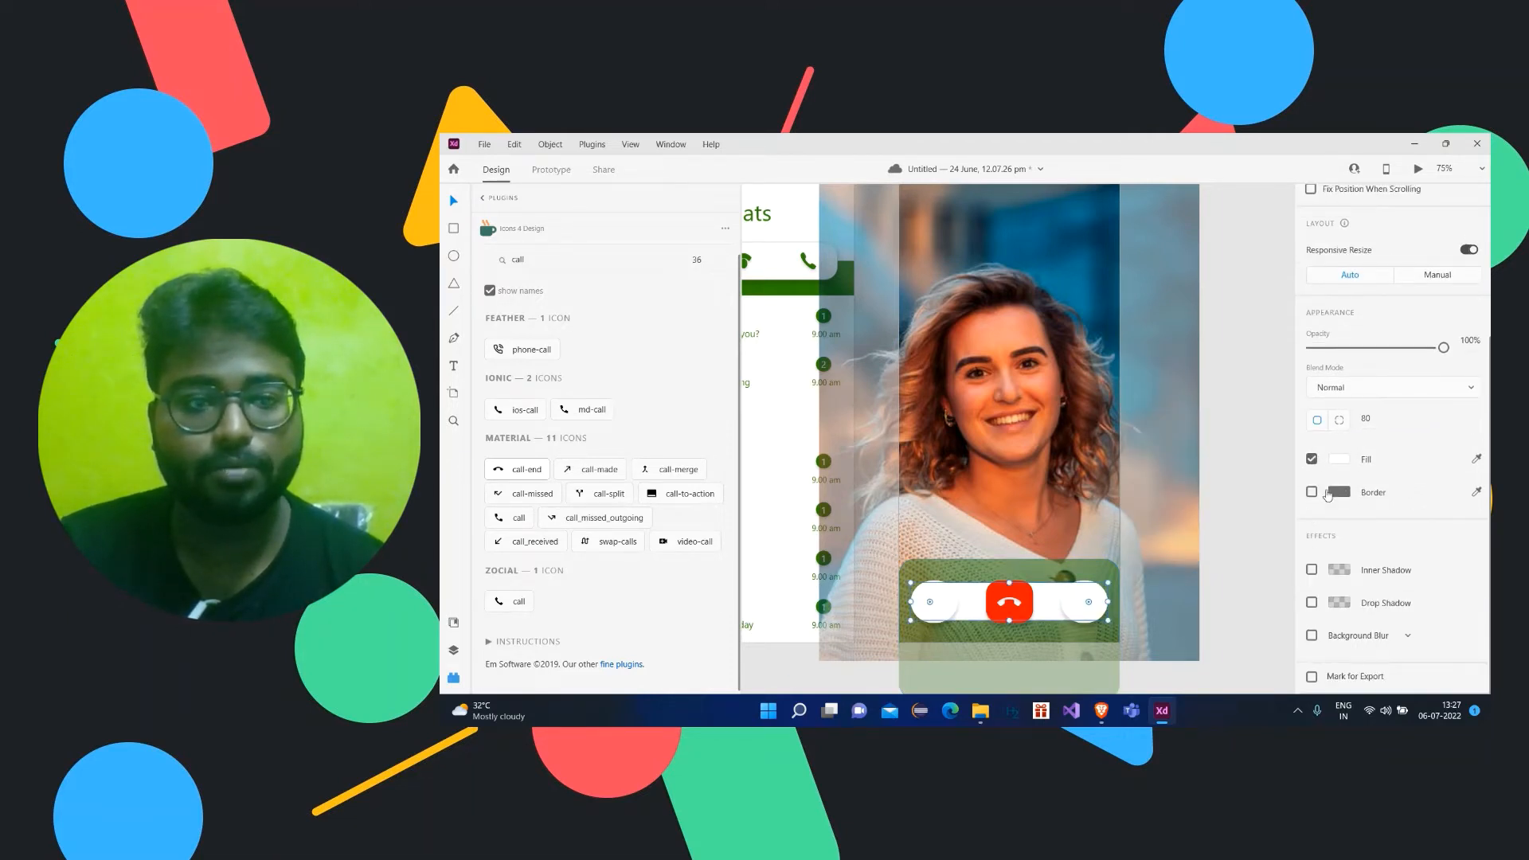
Step: Fill the pill with the dark green sampled from the chat screen's header and reduce its opacity to 78%
{"action": "left_click", "coordinate": [1340, 459]}
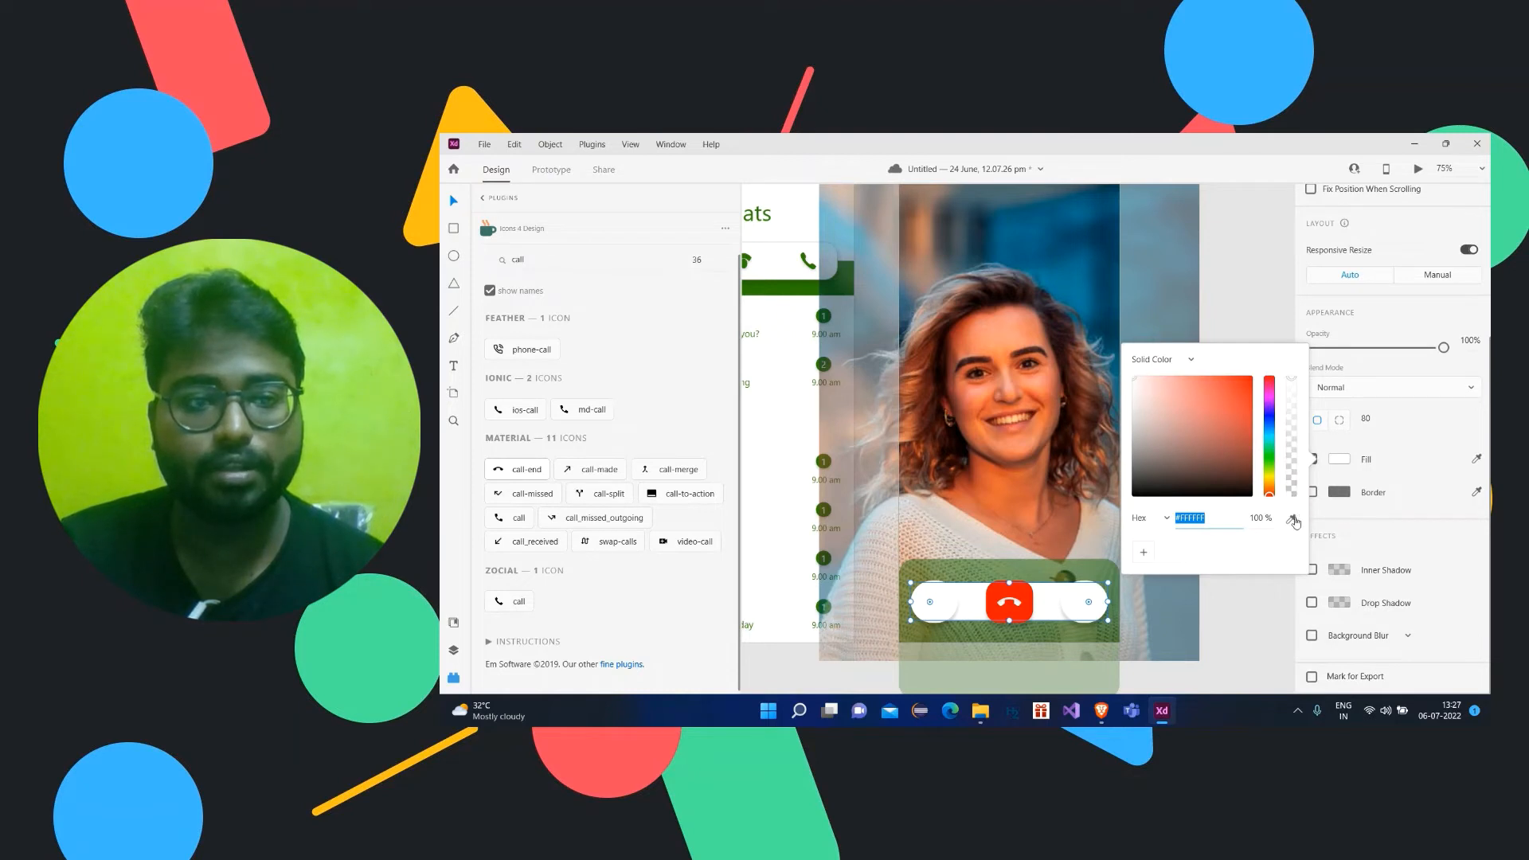
{"action": "left_click", "coordinate": [1292, 519]}
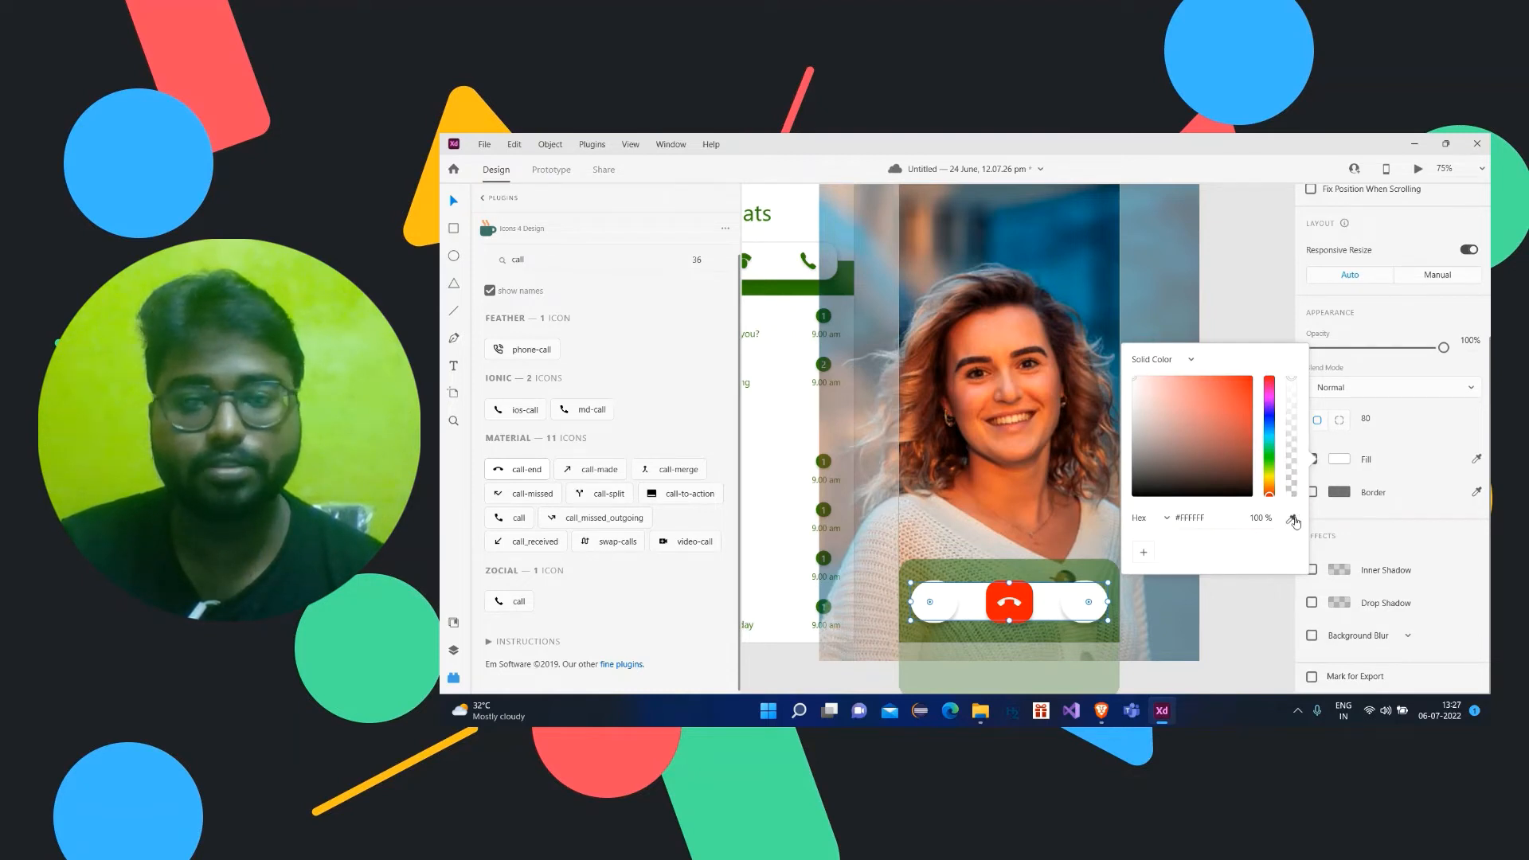
{"action": "left_click", "coordinate": [771, 293]}
{"action": "left_click", "coordinate": [1430, 550]}
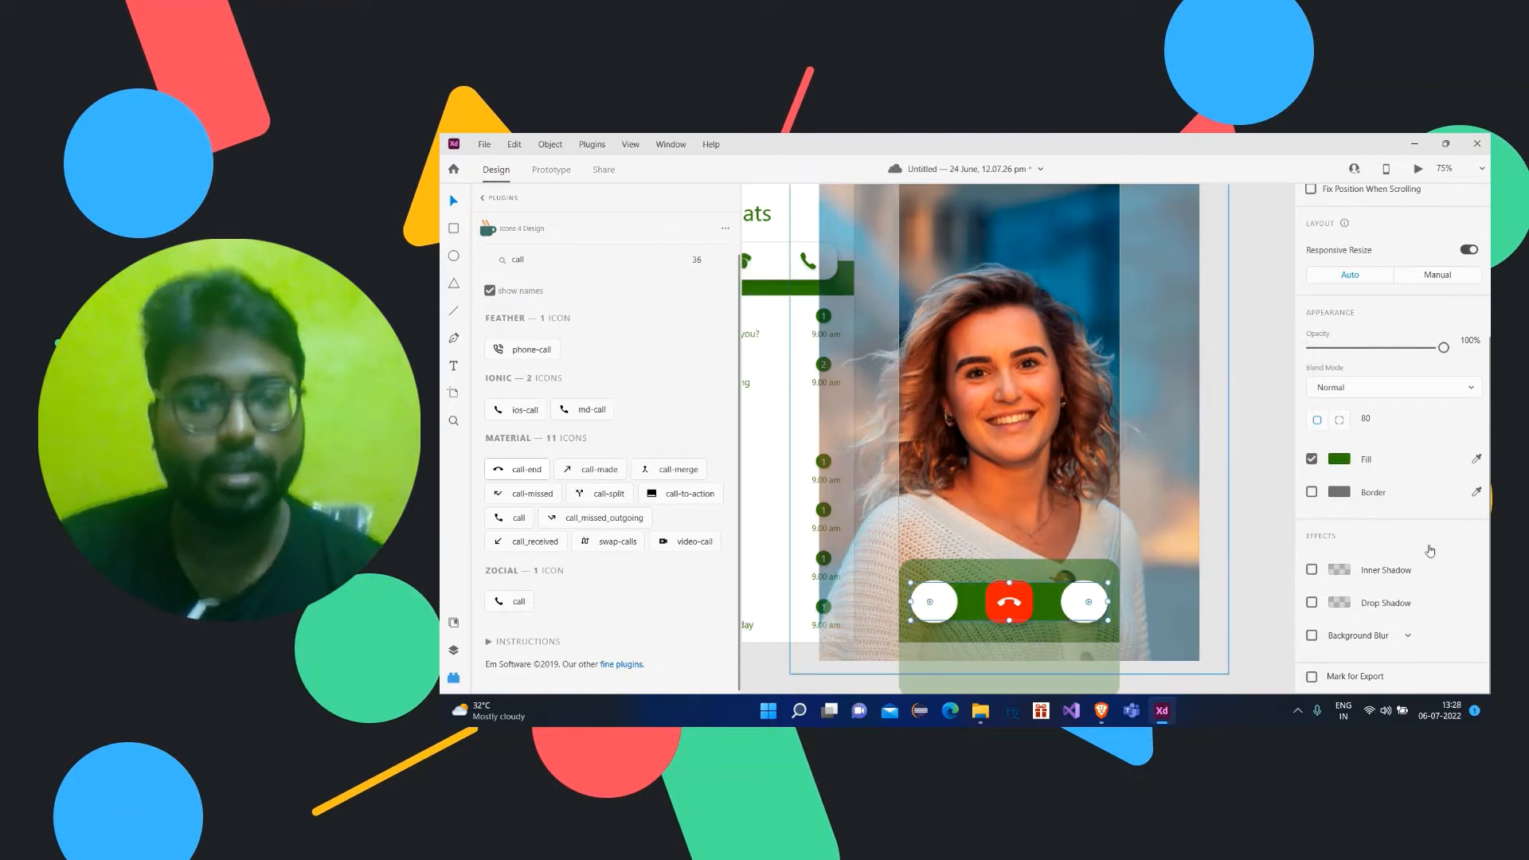
{"action": "scroll", "coordinate": [1437, 591], "scroll_direction": "up", "scroll_amount": 5}
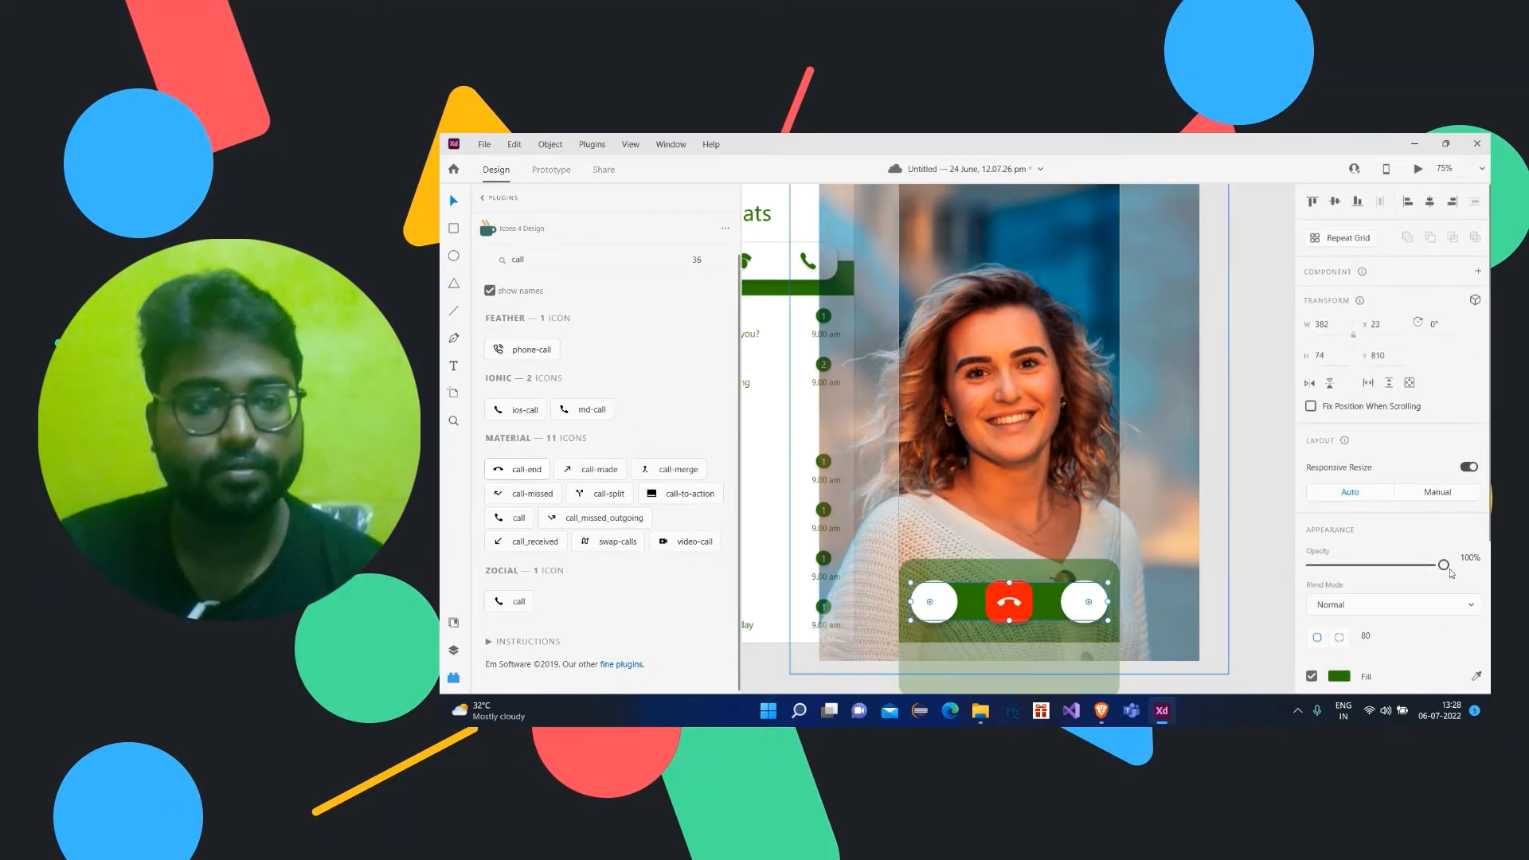
{"action": "left_click_drag", "start_coordinate": [1451, 572], "coordinate": [1415, 567]}
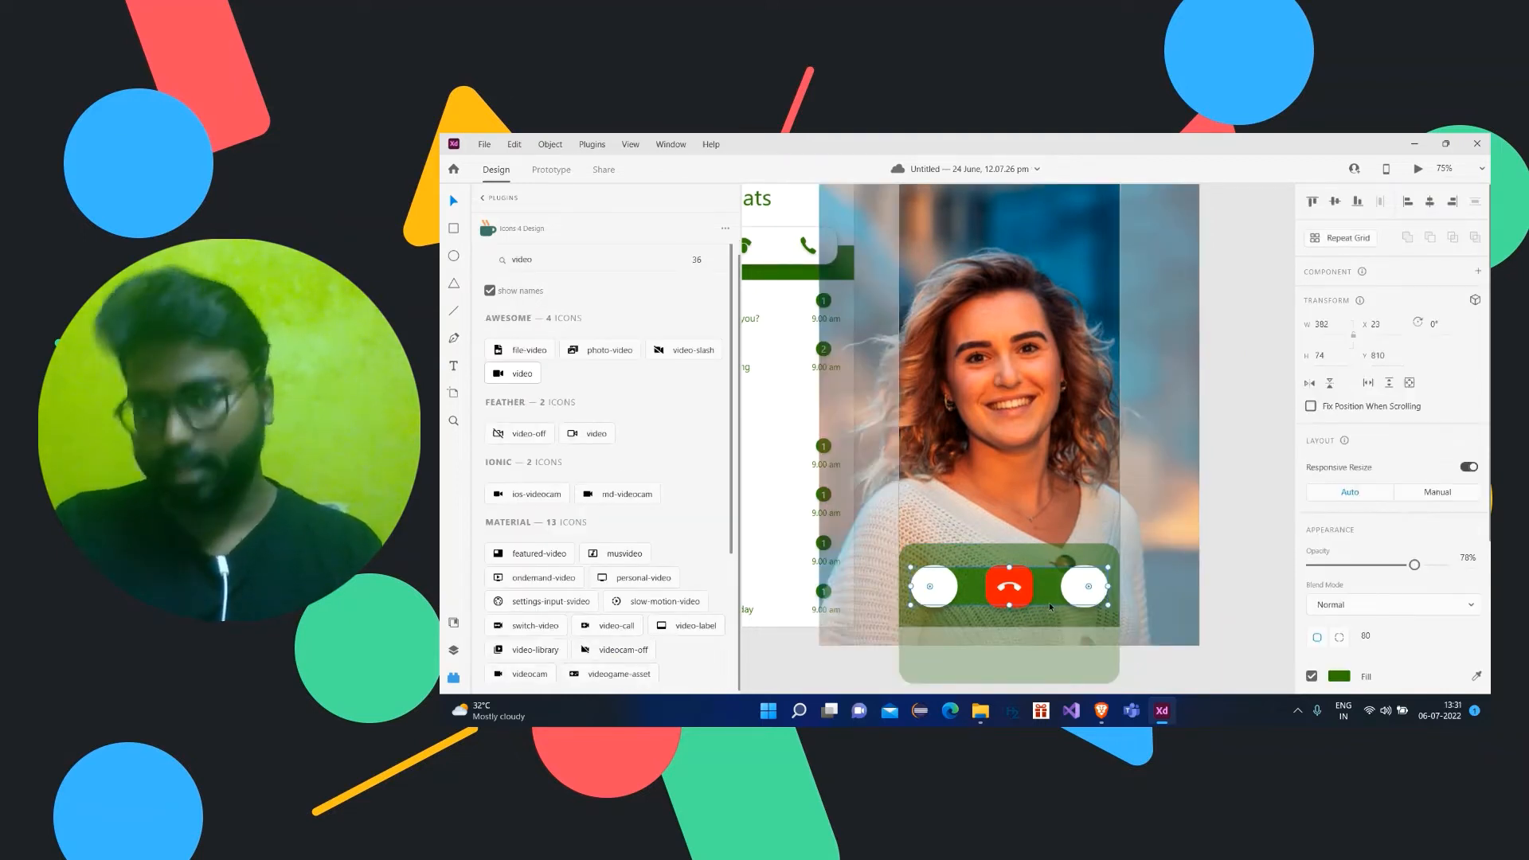
Step: Change the fill of the pill behind the call buttons to near-black
{"action": "scroll", "coordinate": [1354, 573], "scroll_direction": "down", "scroll_amount": 2}
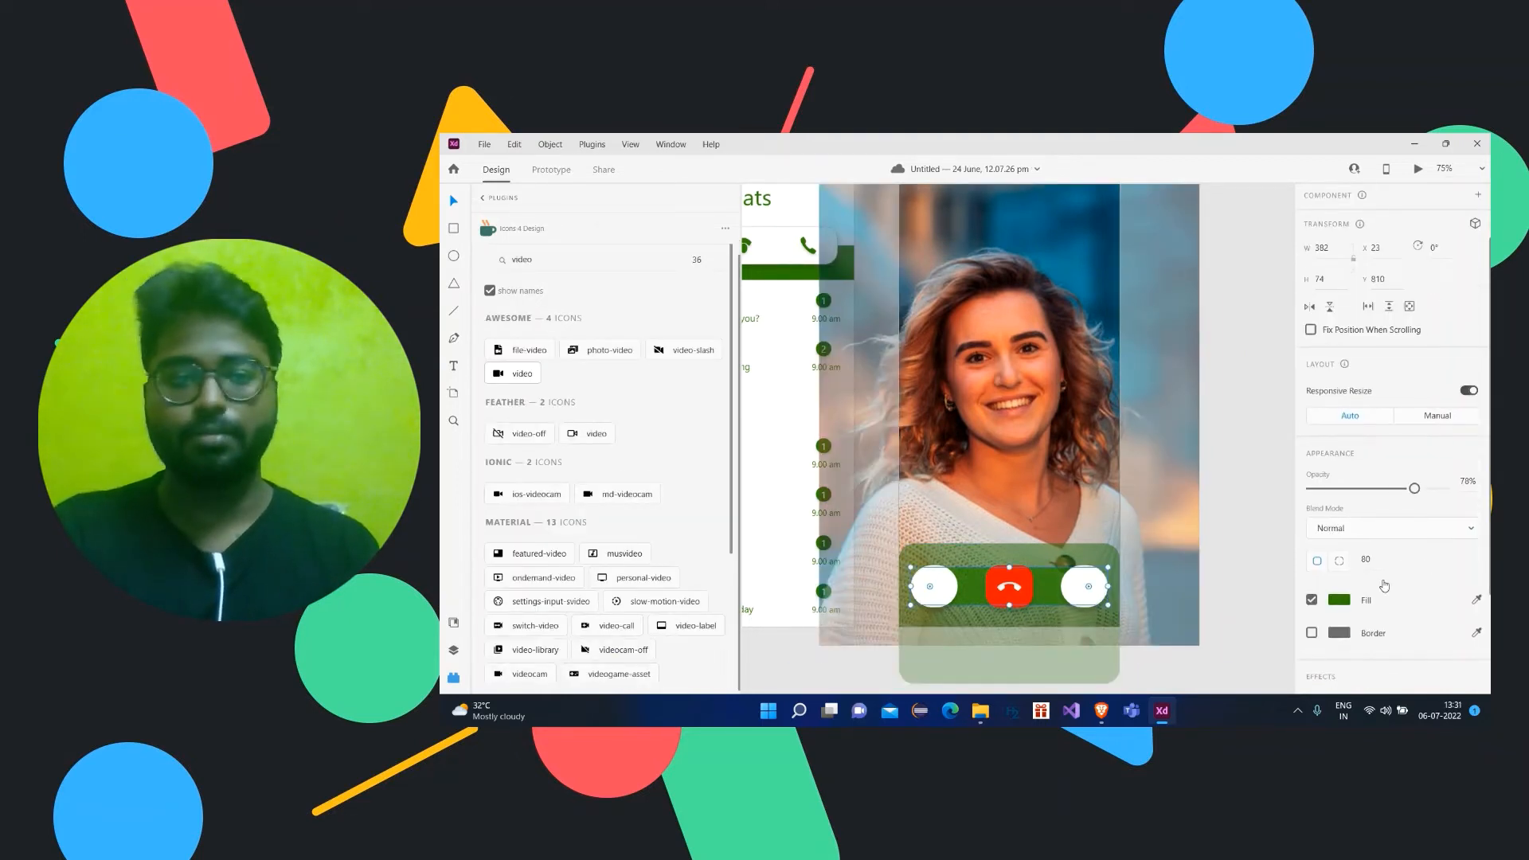
{"action": "left_click", "coordinate": [1328, 599]}
{"action": "mouse_move", "coordinate": [1247, 570]}
{"action": "left_mouse_down"}
{"action": "mouse_move", "coordinate": [1097, 627]}
{"action": "mouse_move", "coordinate": [1120, 503]}
{"action": "mouse_move", "coordinate": [1130, 613]}
{"action": "left_mouse_up"}
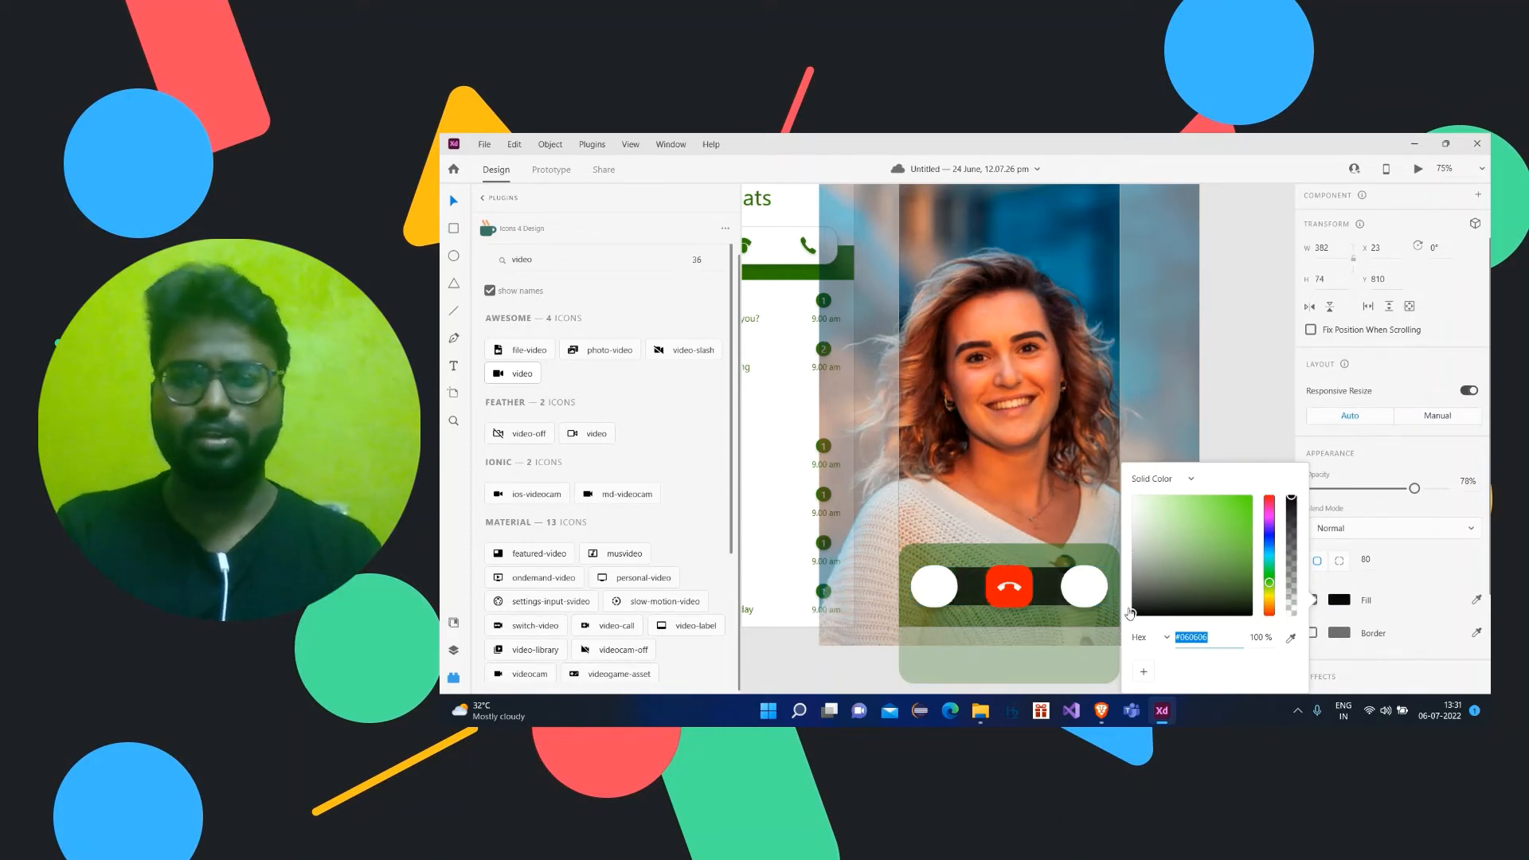
{"action": "left_click", "coordinate": [1242, 428]}
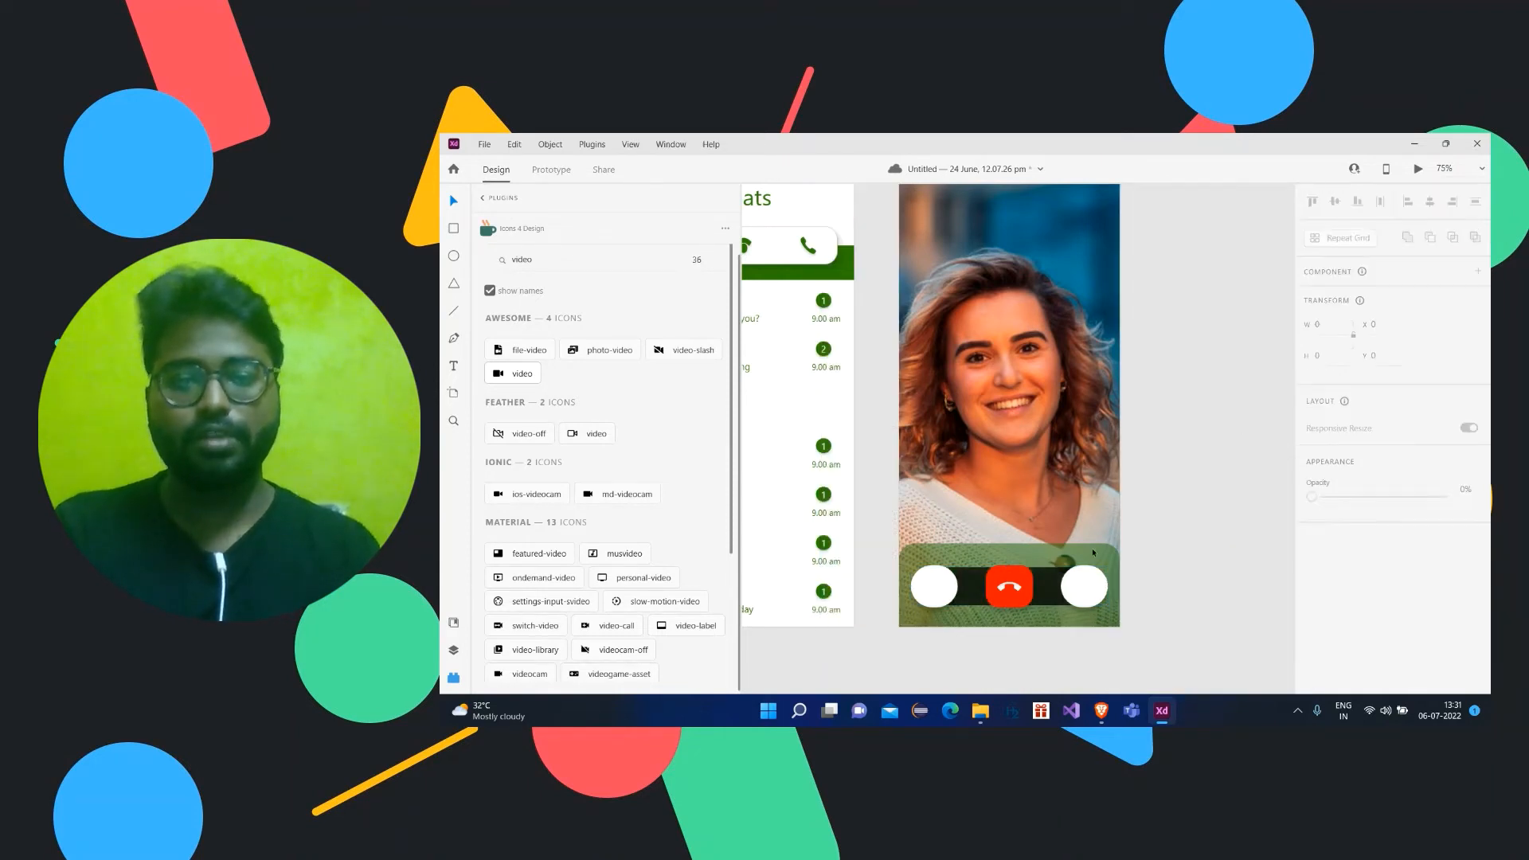
Step: Lower the opacity of the dark pill behind the call buttons to 35%
{"action": "double_click", "coordinate": [1030, 592]}
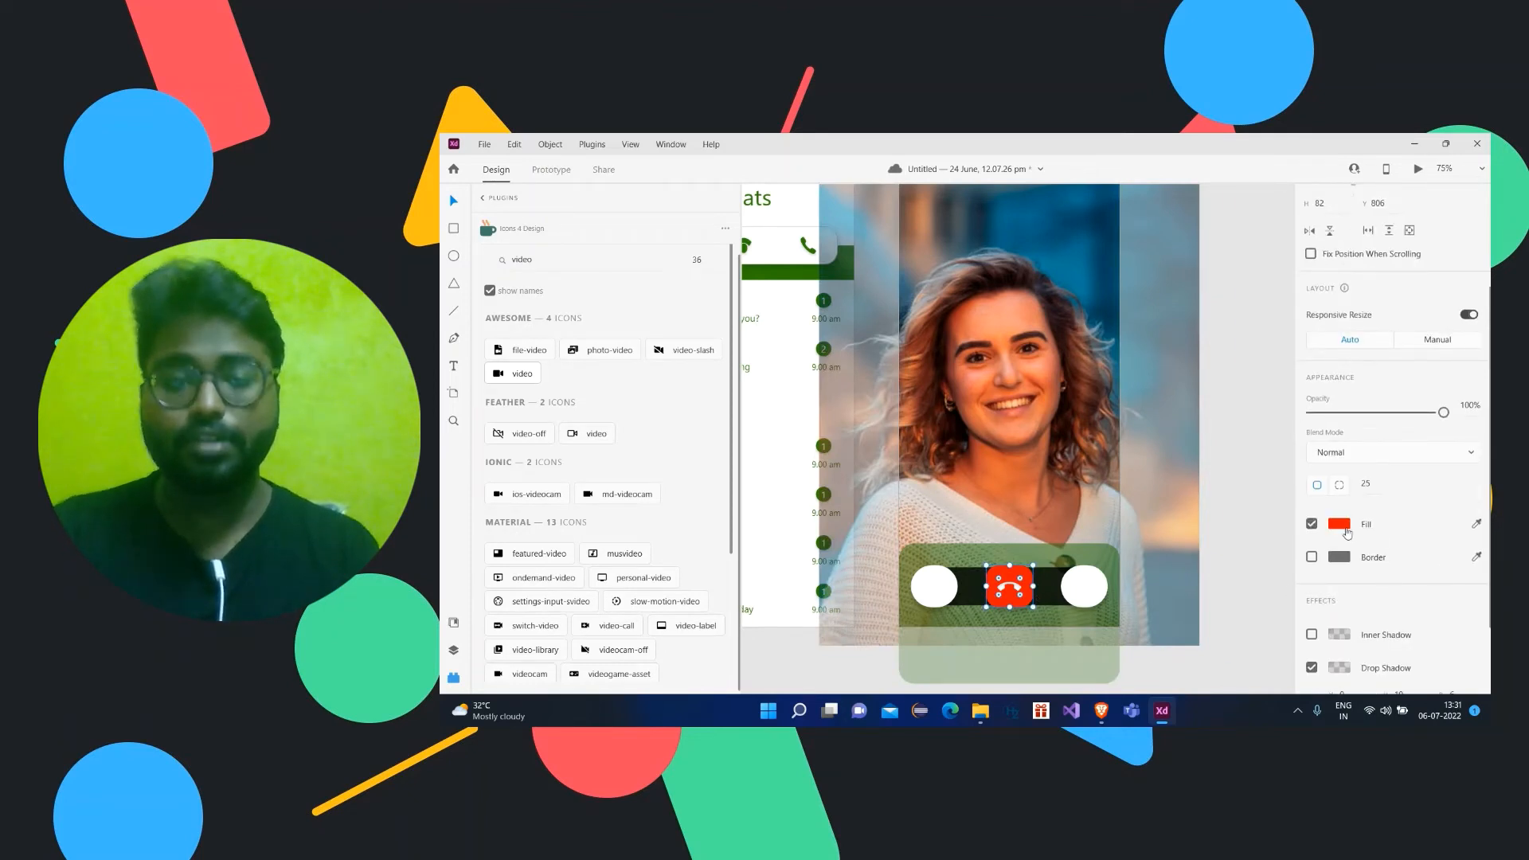
{"action": "left_click", "coordinate": [1048, 587]}
{"action": "scroll", "coordinate": [1364, 531], "scroll_direction": "down", "scroll_amount": 2}
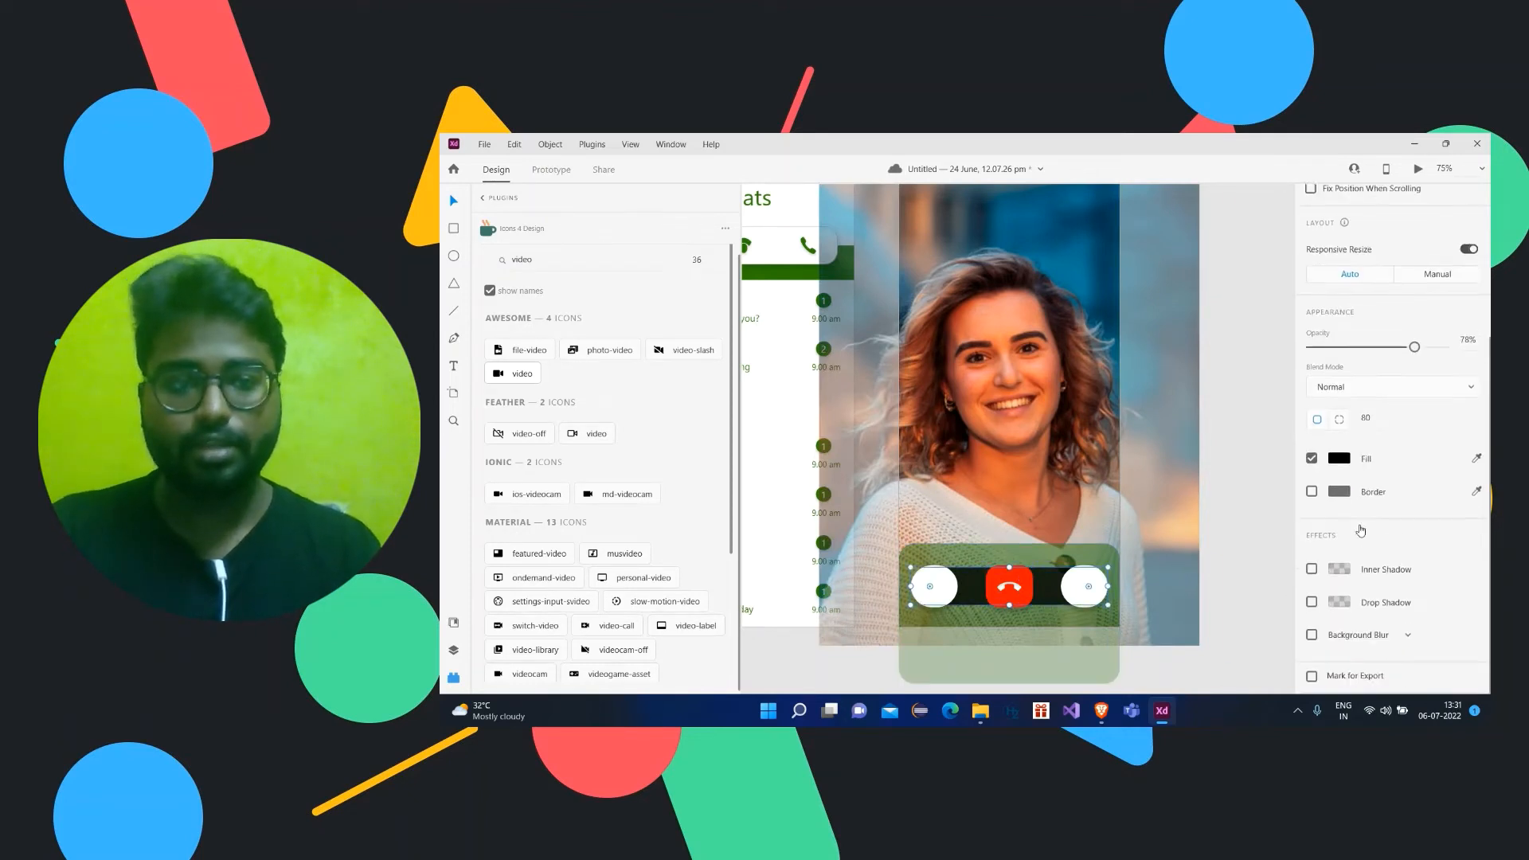
{"action": "left_click_drag", "start_coordinate": [1415, 348], "coordinate": [1358, 348]}
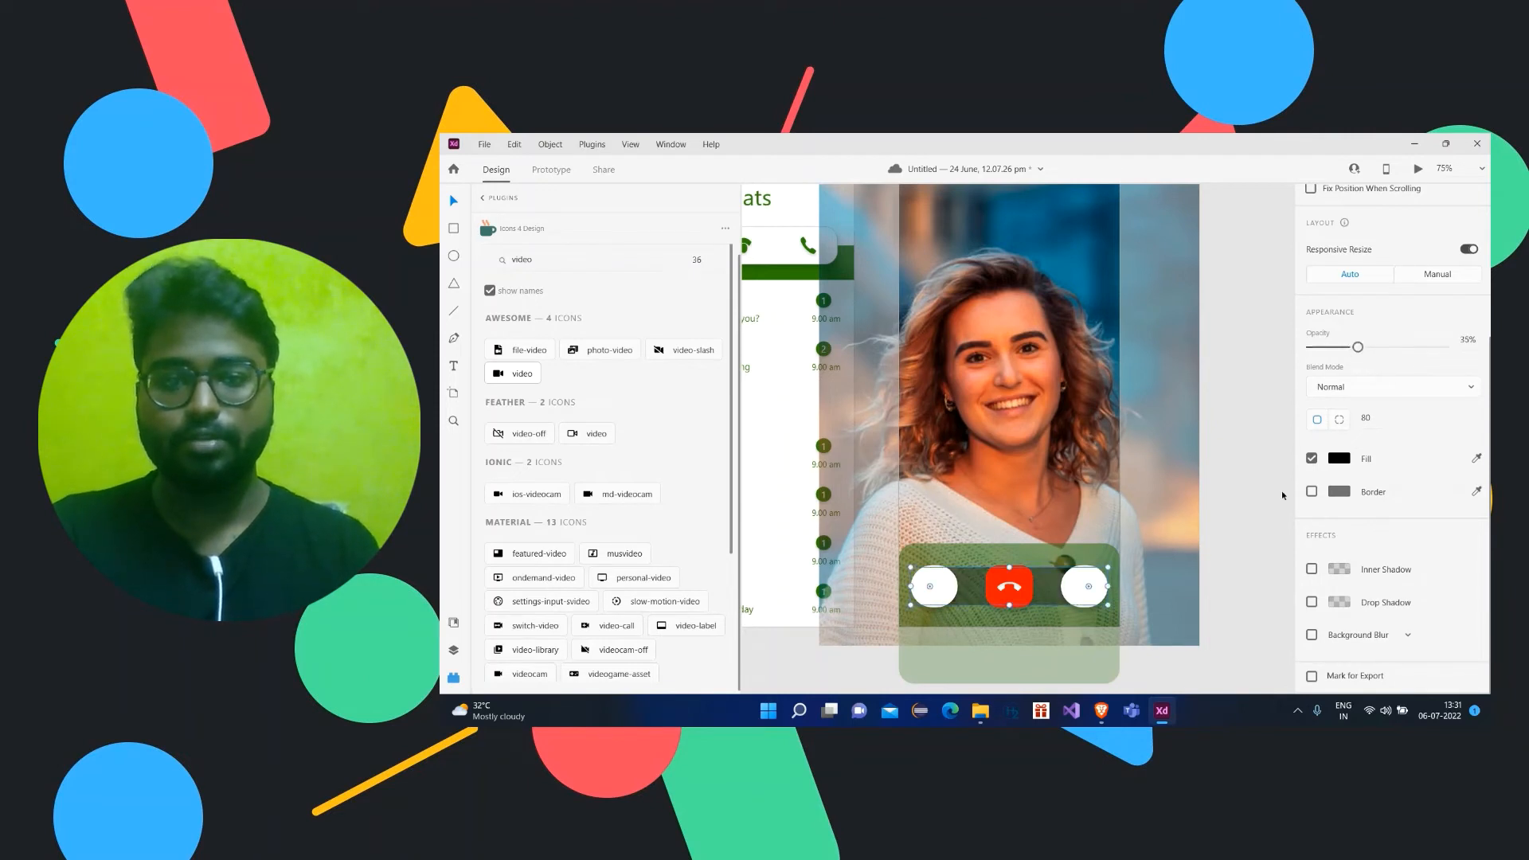
{"action": "left_click", "coordinate": [1283, 495]}
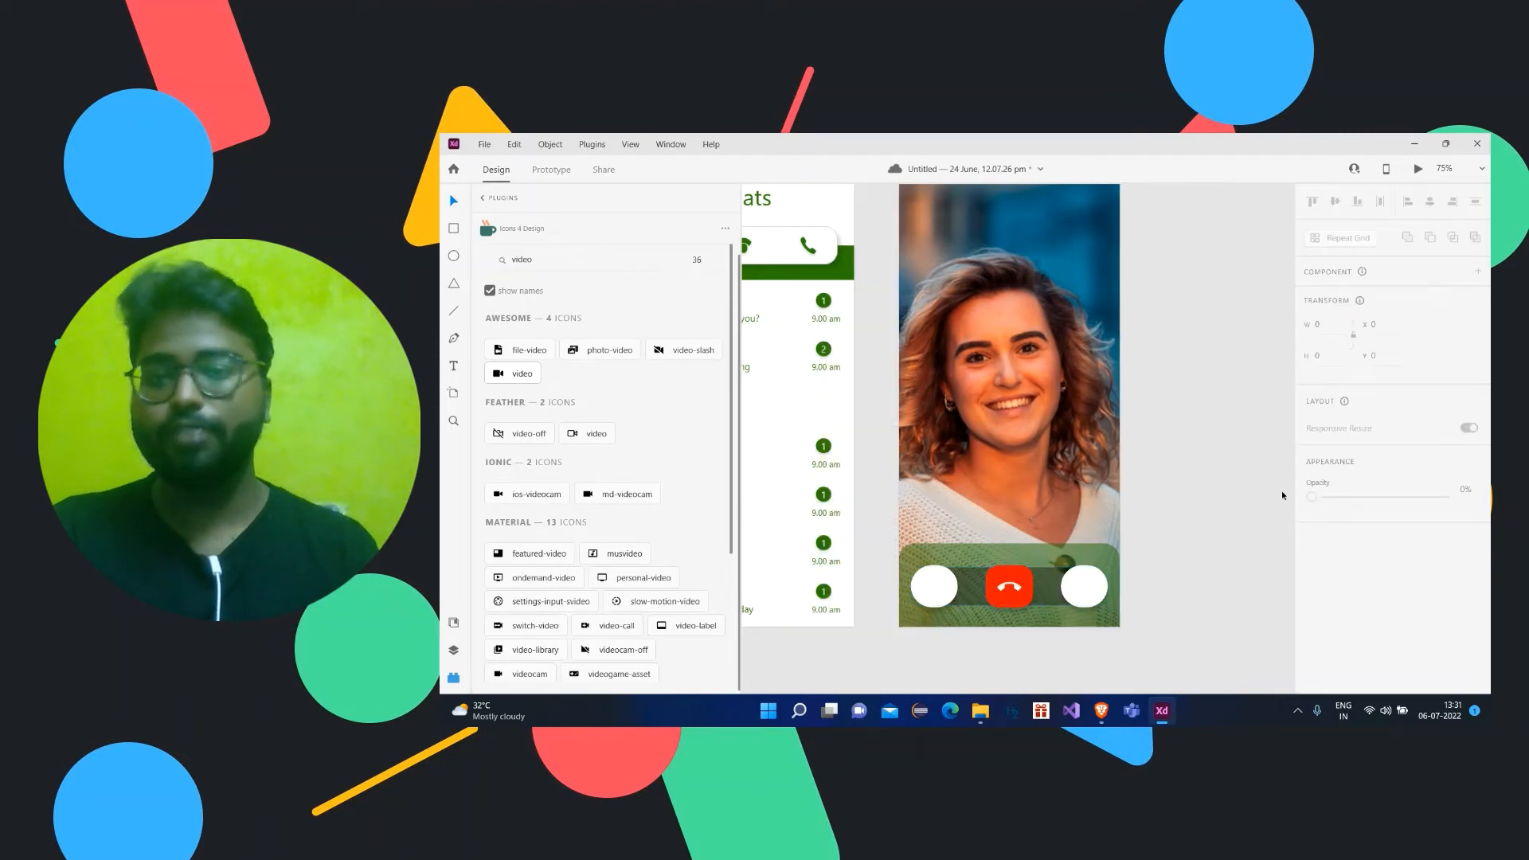
Step: Find the microphone icon by searching the icon library for "mic" and center it on the white button left of the call-end button
{"action": "left_click", "coordinate": [603, 260]}
{"action": "key", "text": "BackSpace"}
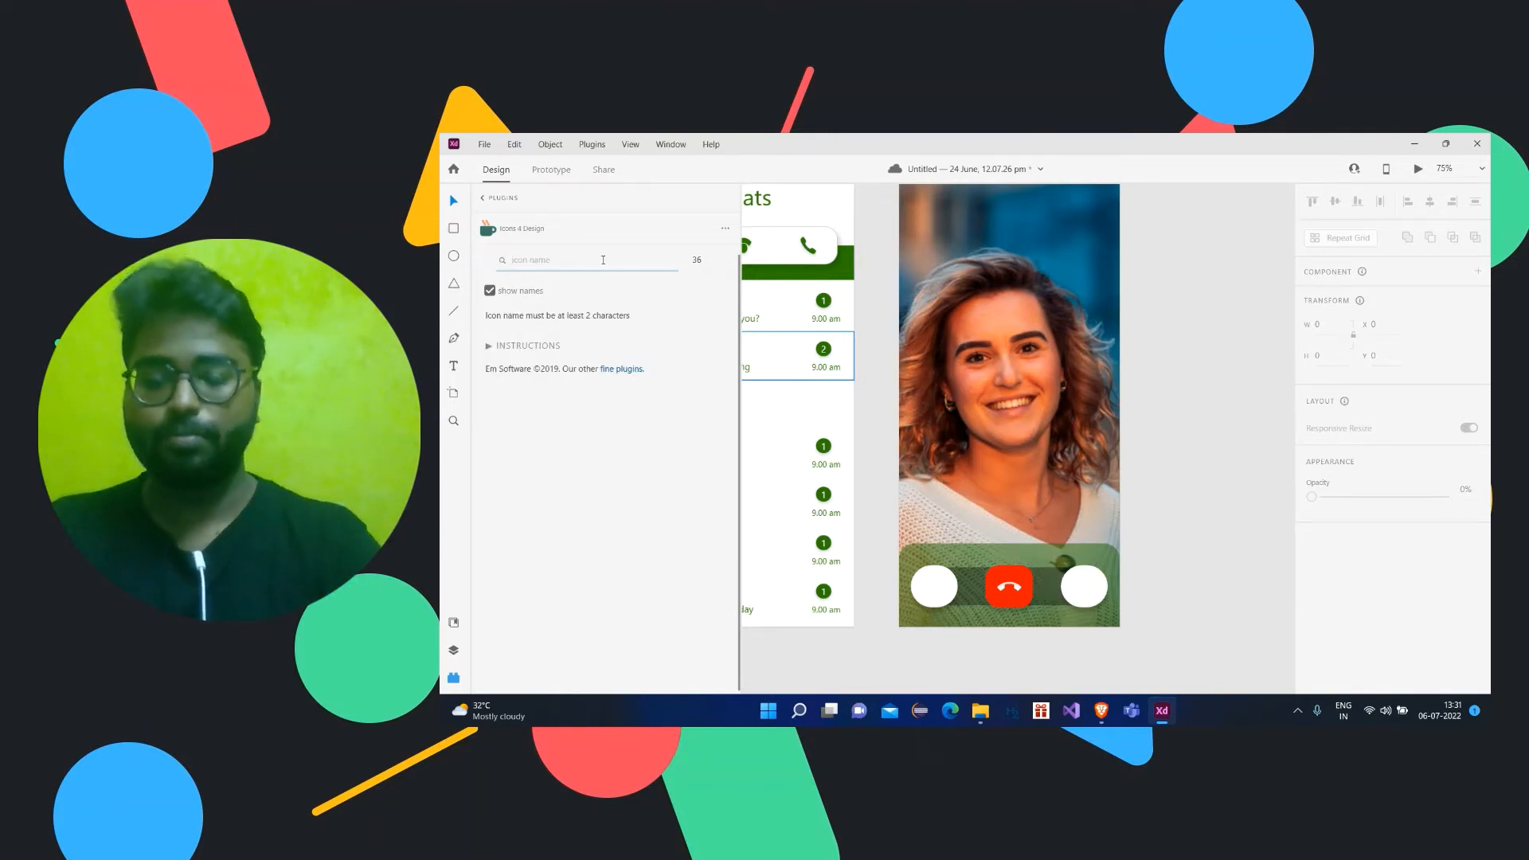
{"action": "type", "text": "mic"}
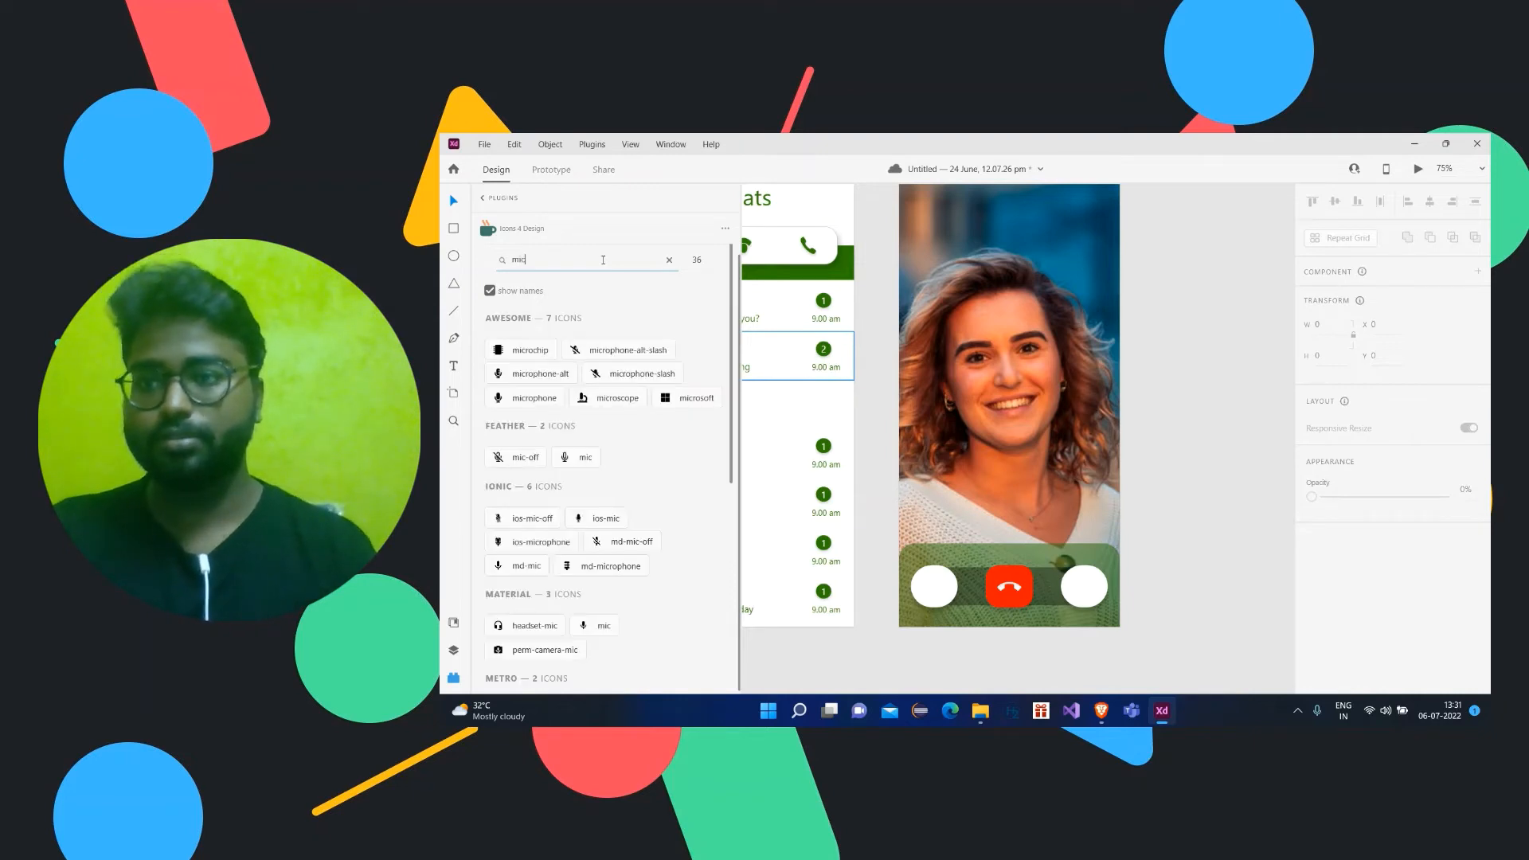
{"action": "left_click", "coordinate": [936, 593]}
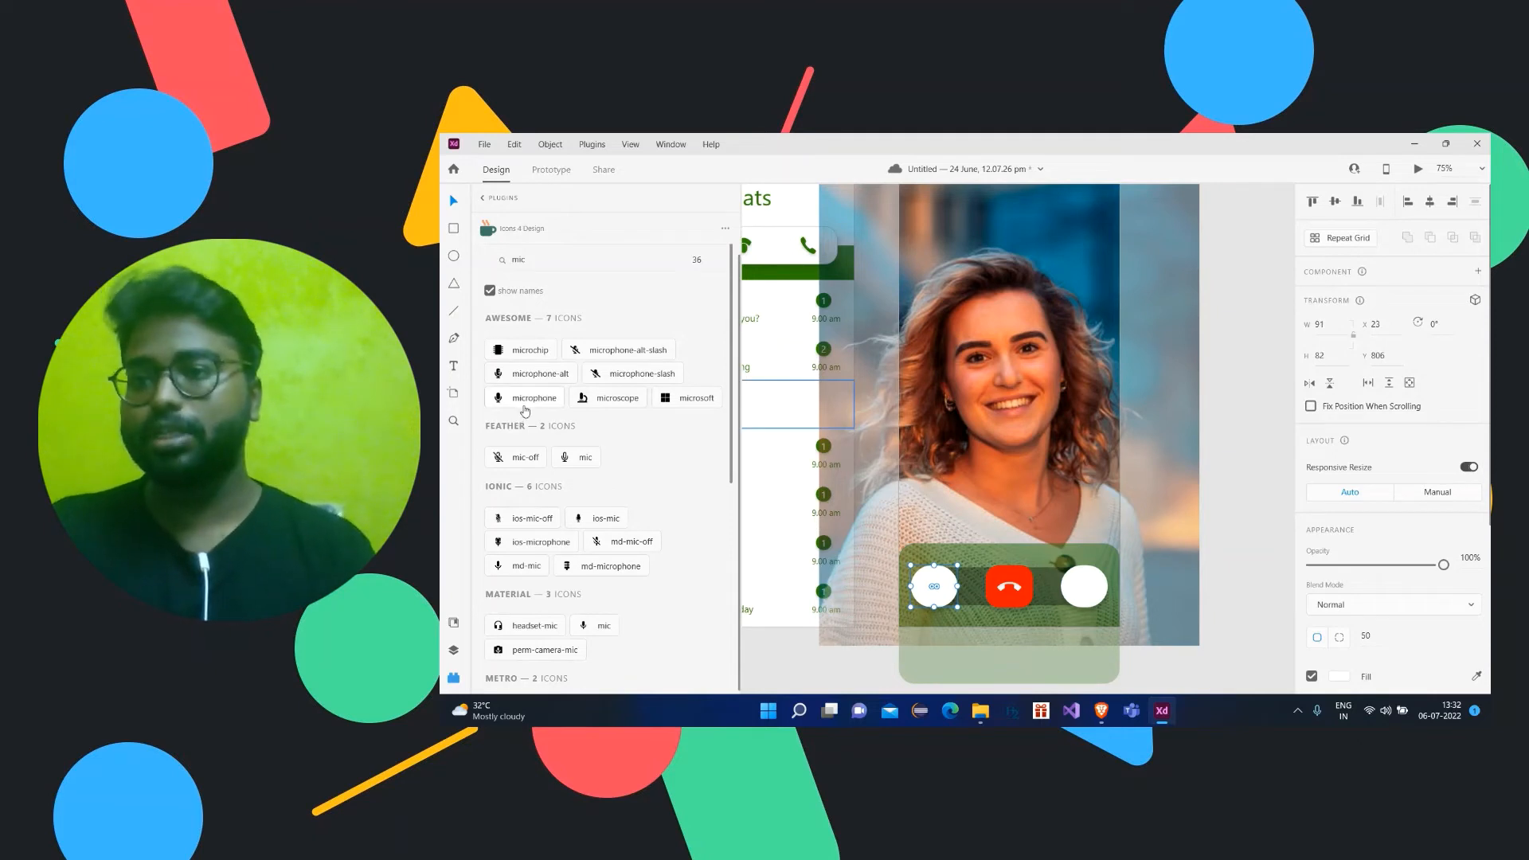
{"action": "left_click_drag", "start_coordinate": [525, 410], "coordinate": [974, 586]}
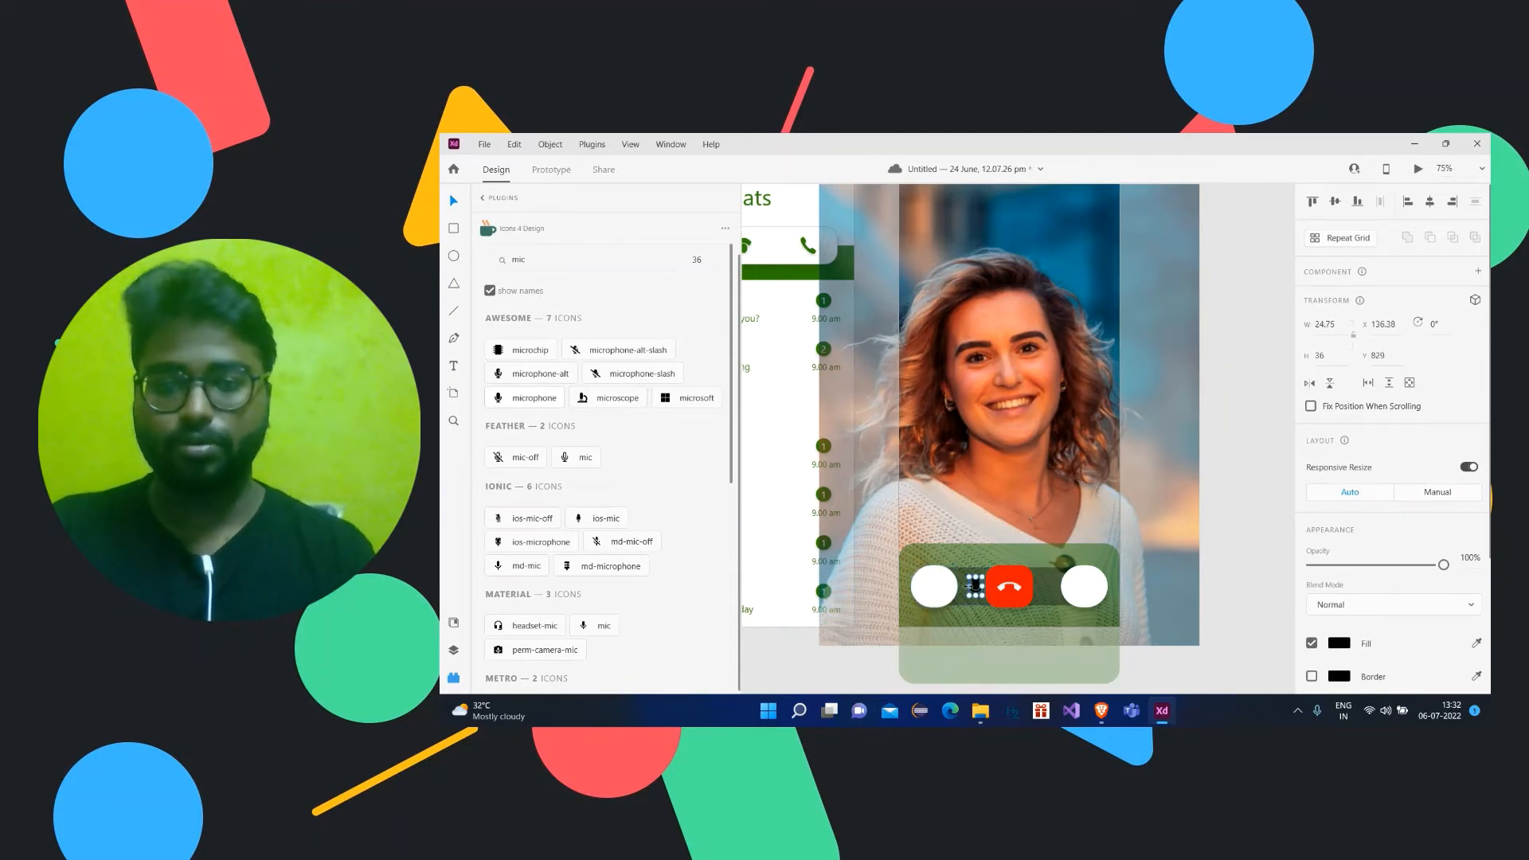
{"action": "left_click_drag", "start_coordinate": [976, 587], "coordinate": [935, 588]}
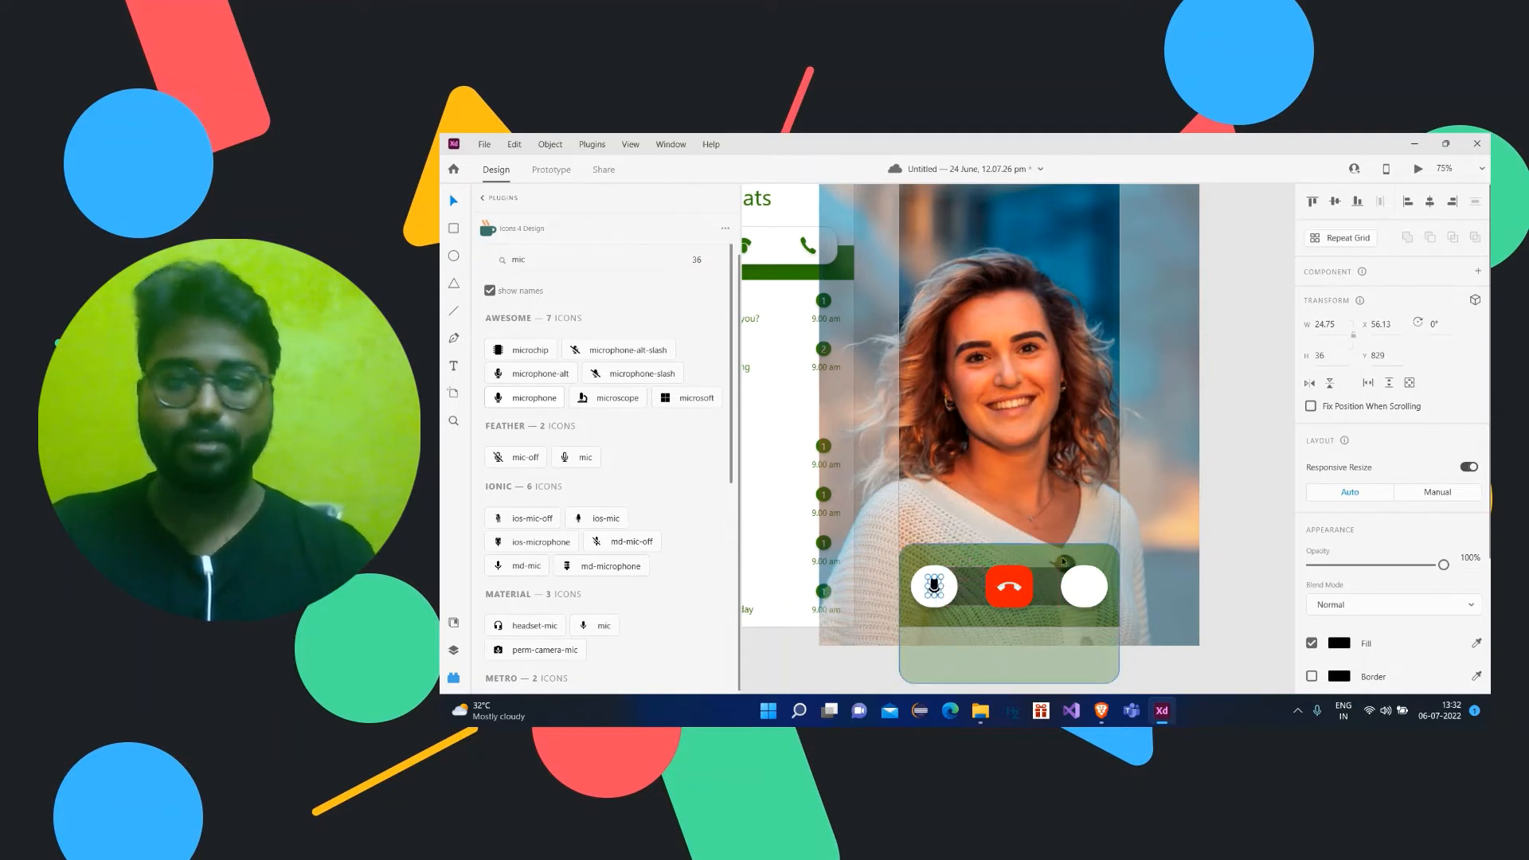
{"action": "left_click", "coordinate": [1198, 495]}
Step: Replace the icon library's search term with "video" and run the search
{"action": "double_click", "coordinate": [549, 262]}
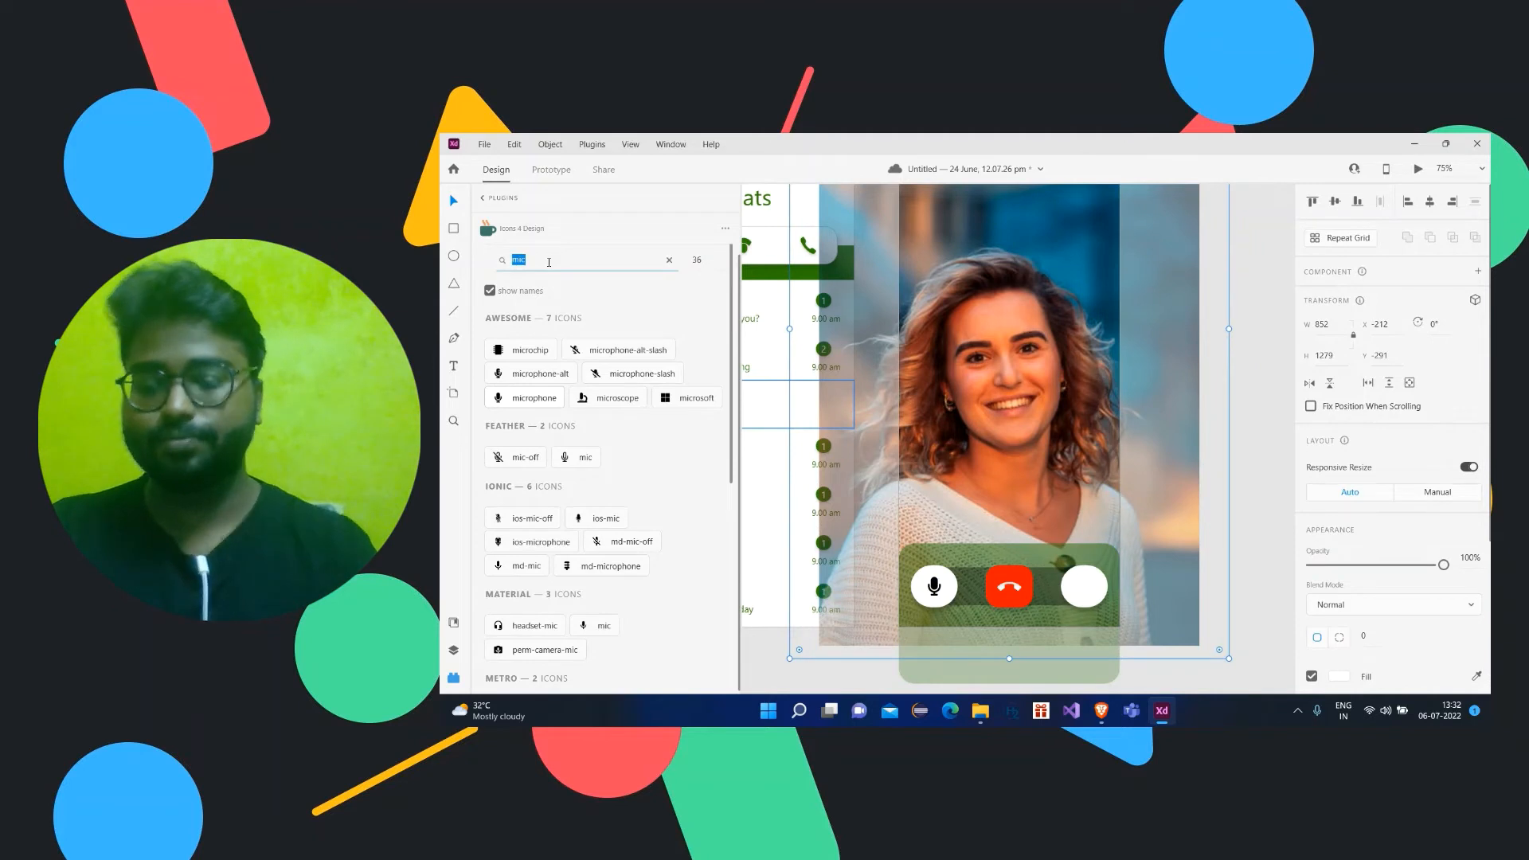
{"action": "key", "text": "BackSpace"}
{"action": "type", "text": "video"}
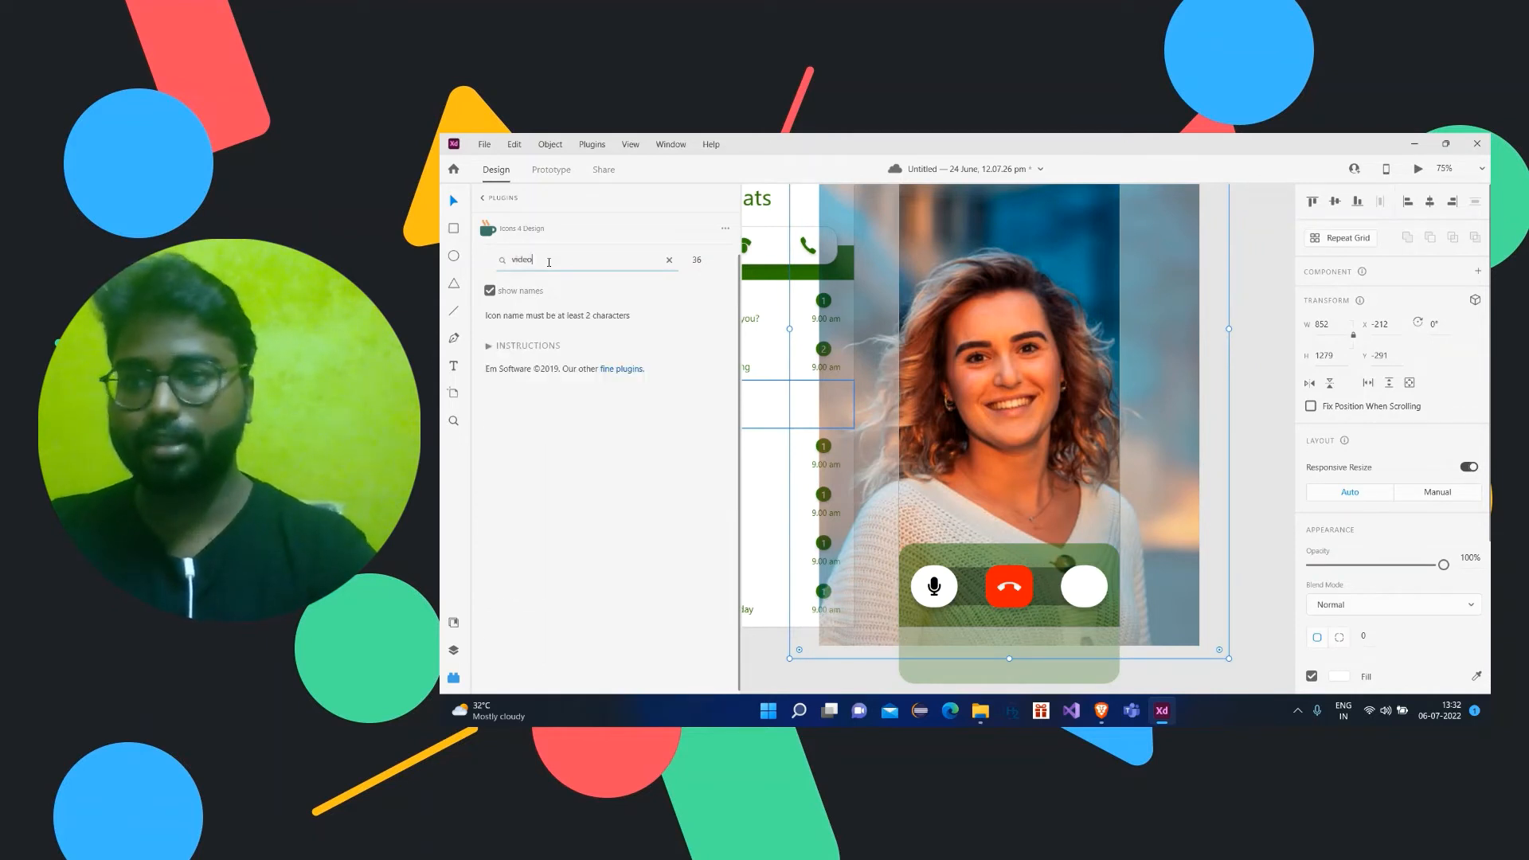
{"action": "key", "text": "Return"}
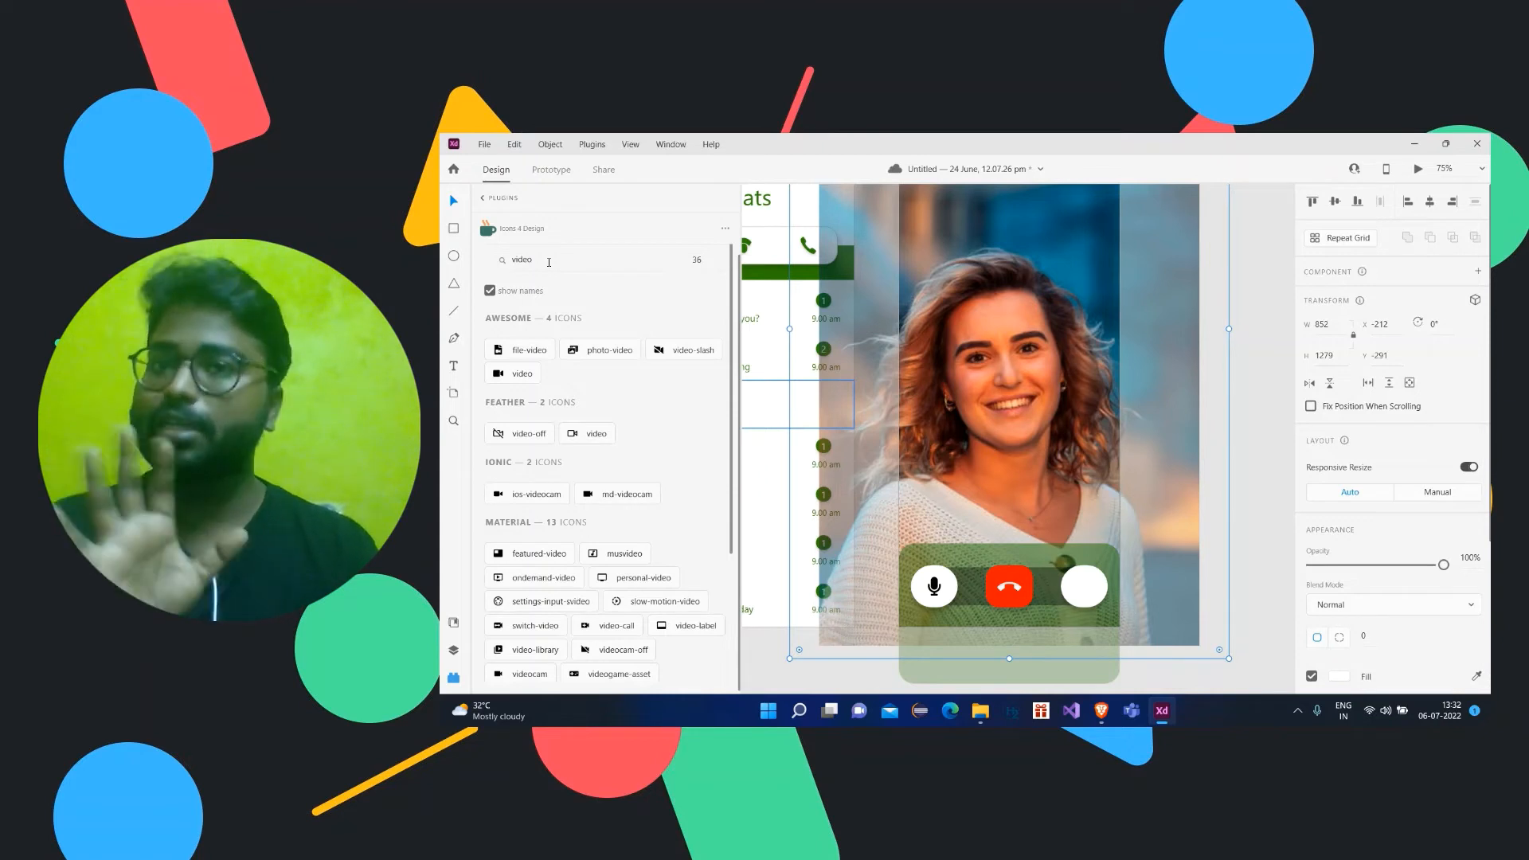
{"action": "left_click", "coordinate": [592, 144]}
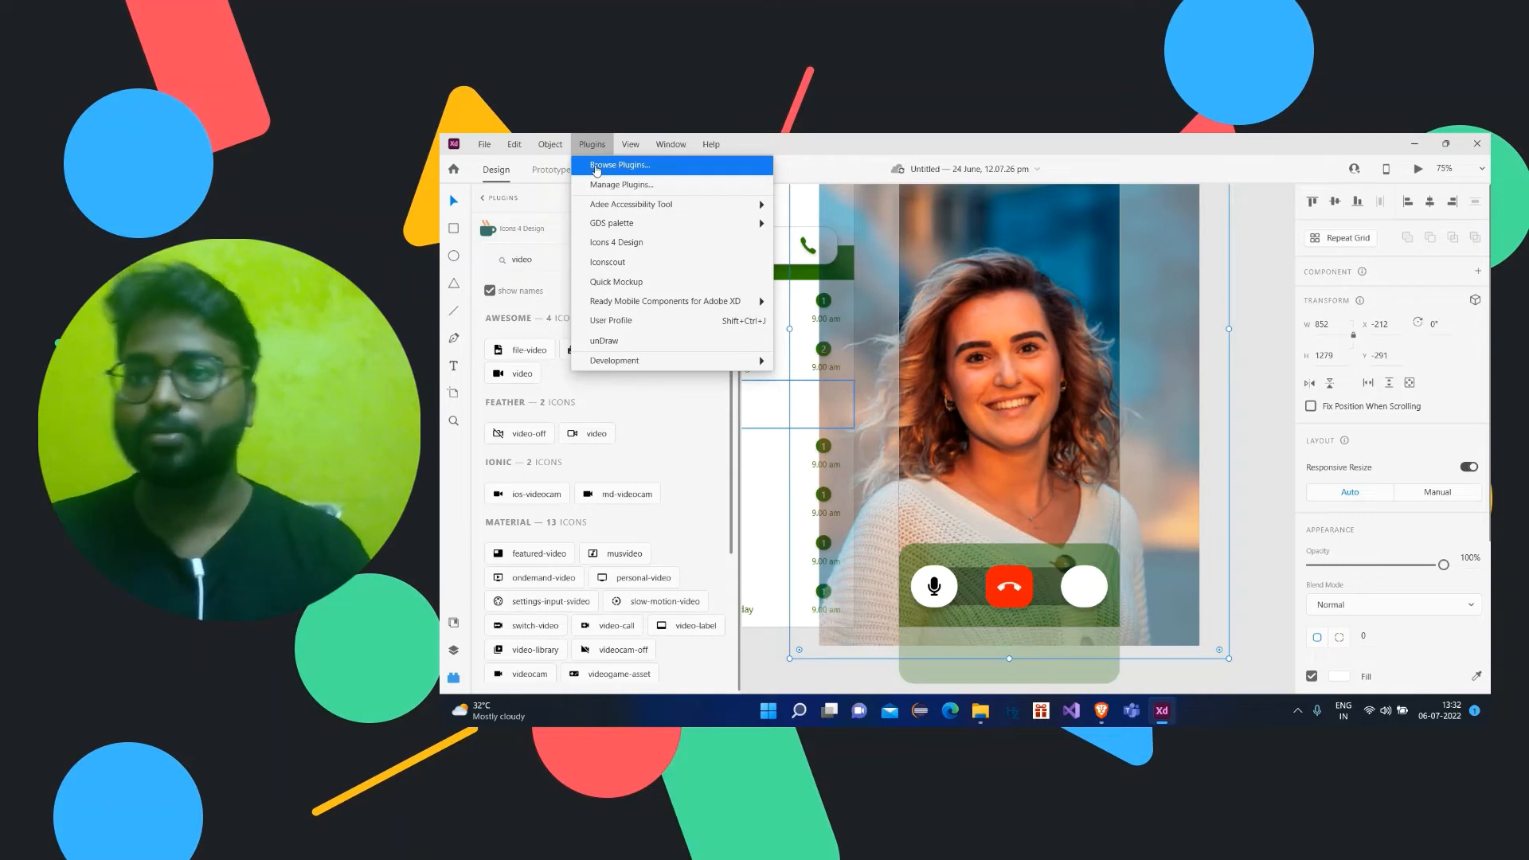
{"action": "left_click", "coordinate": [553, 267]}
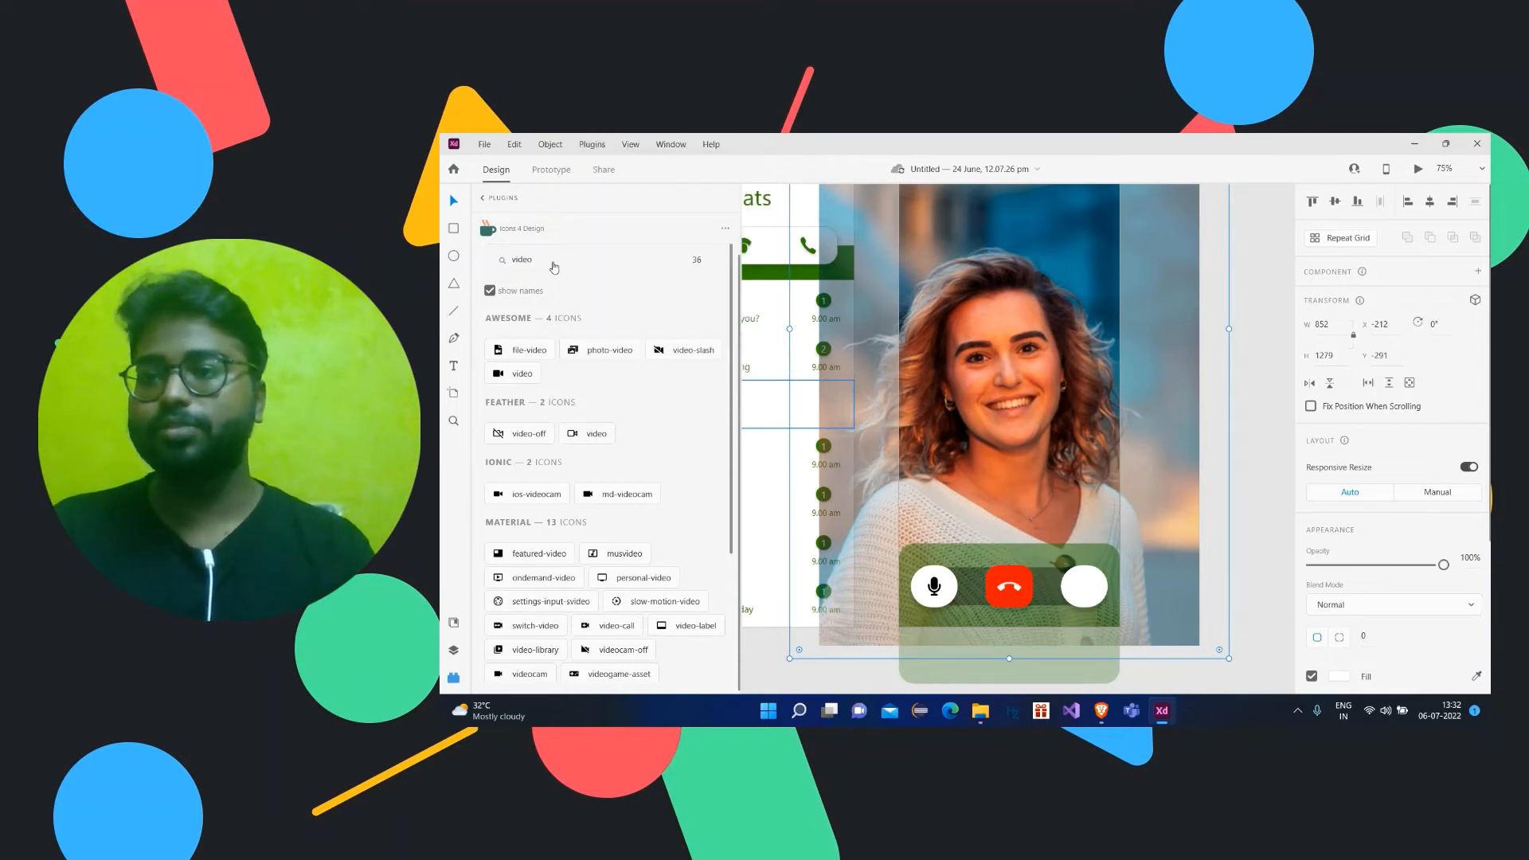
Step: Insert the Awesome set's video icon and center it on the empty white button beside the red call-end button
{"action": "left_click_drag", "start_coordinate": [1084, 589], "coordinate": [1084, 594]}
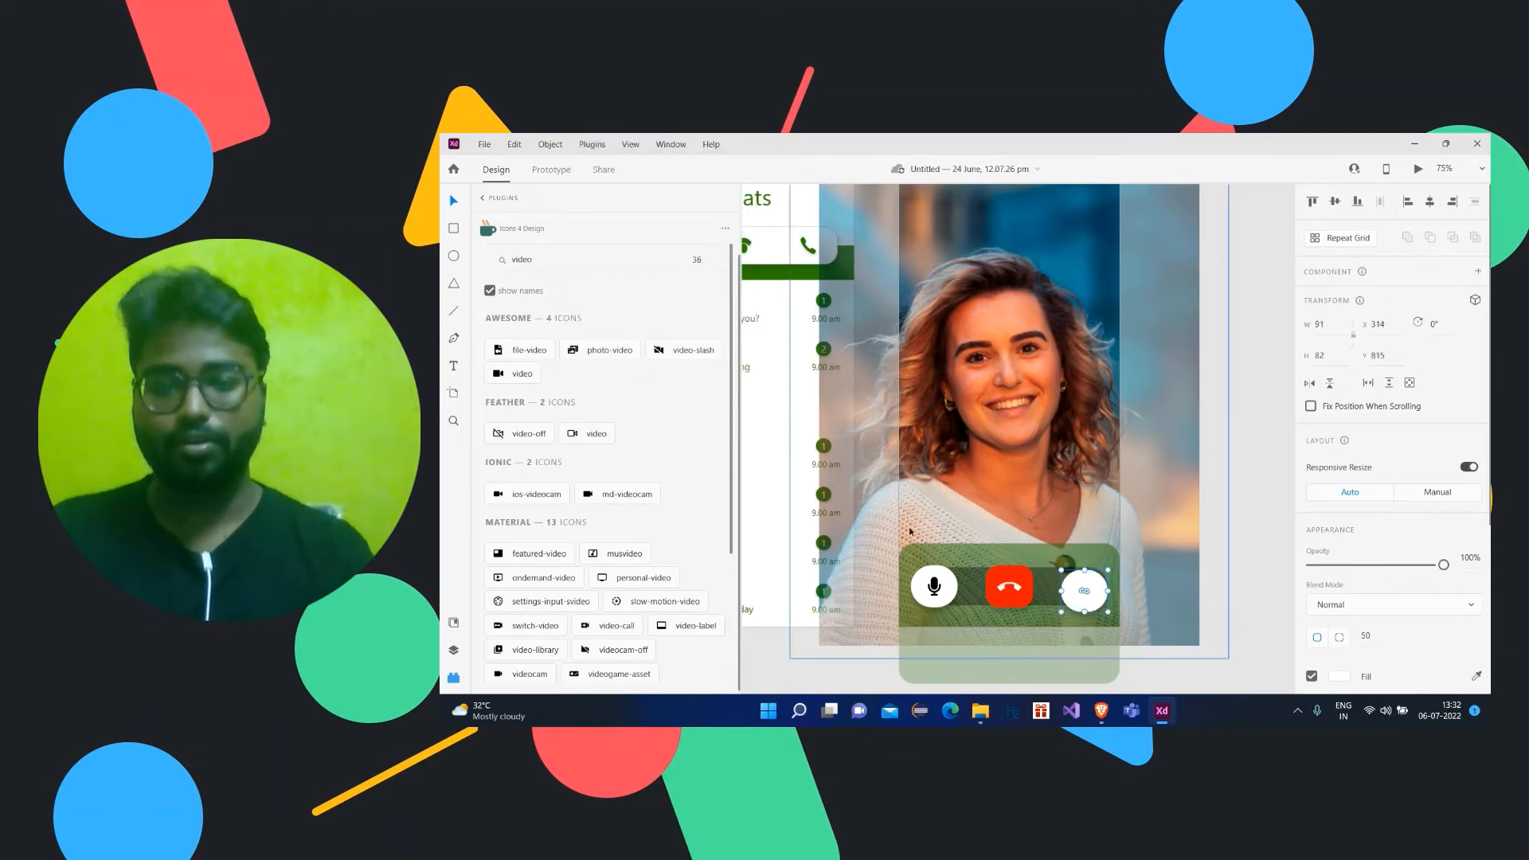
{"action": "key", "text": "ctrl+z"}
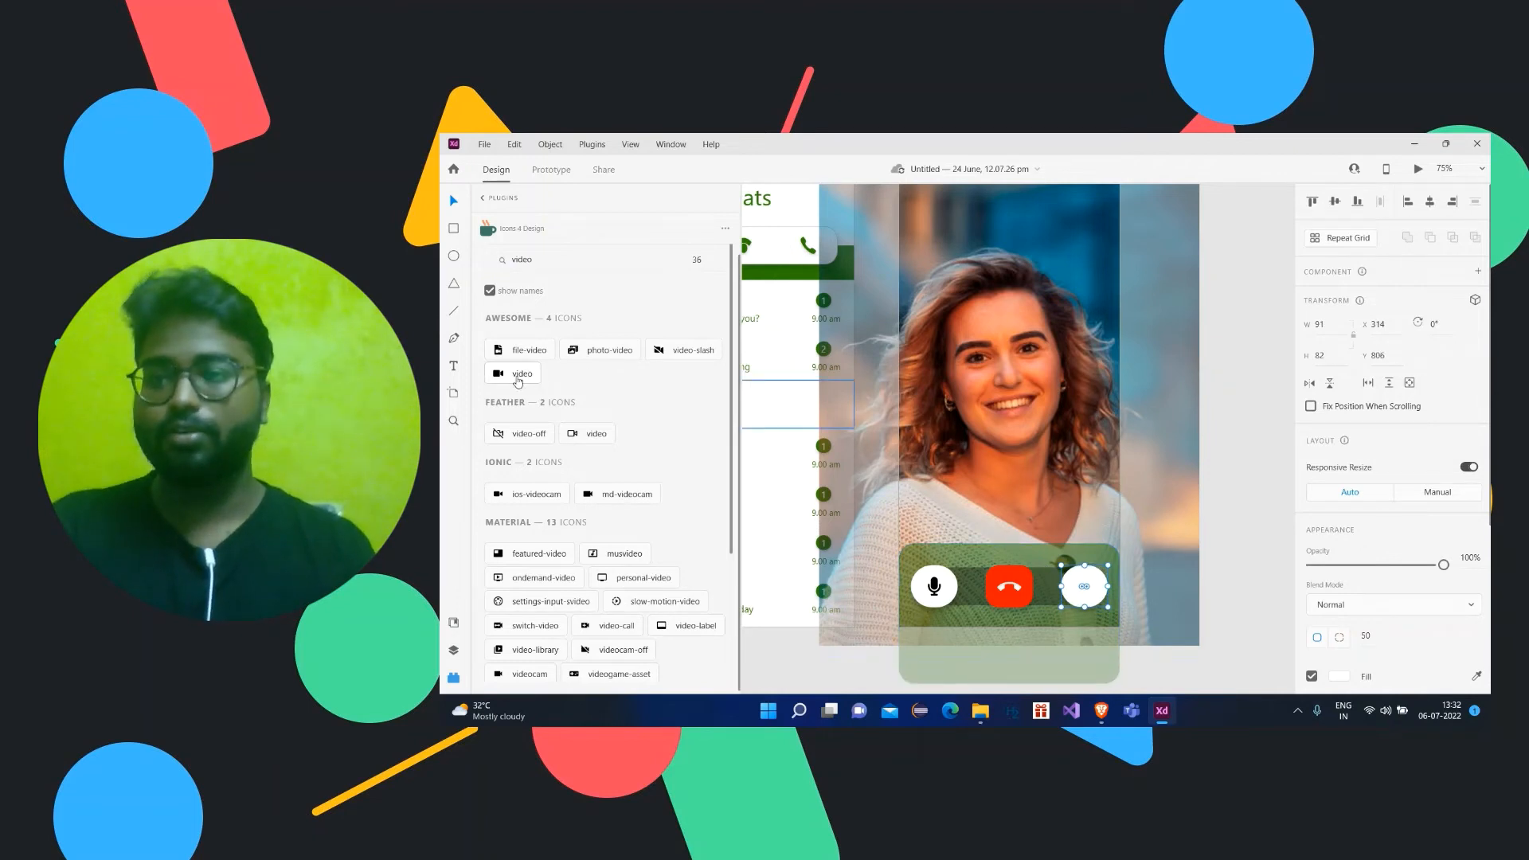
{"action": "left_click", "coordinate": [518, 374]}
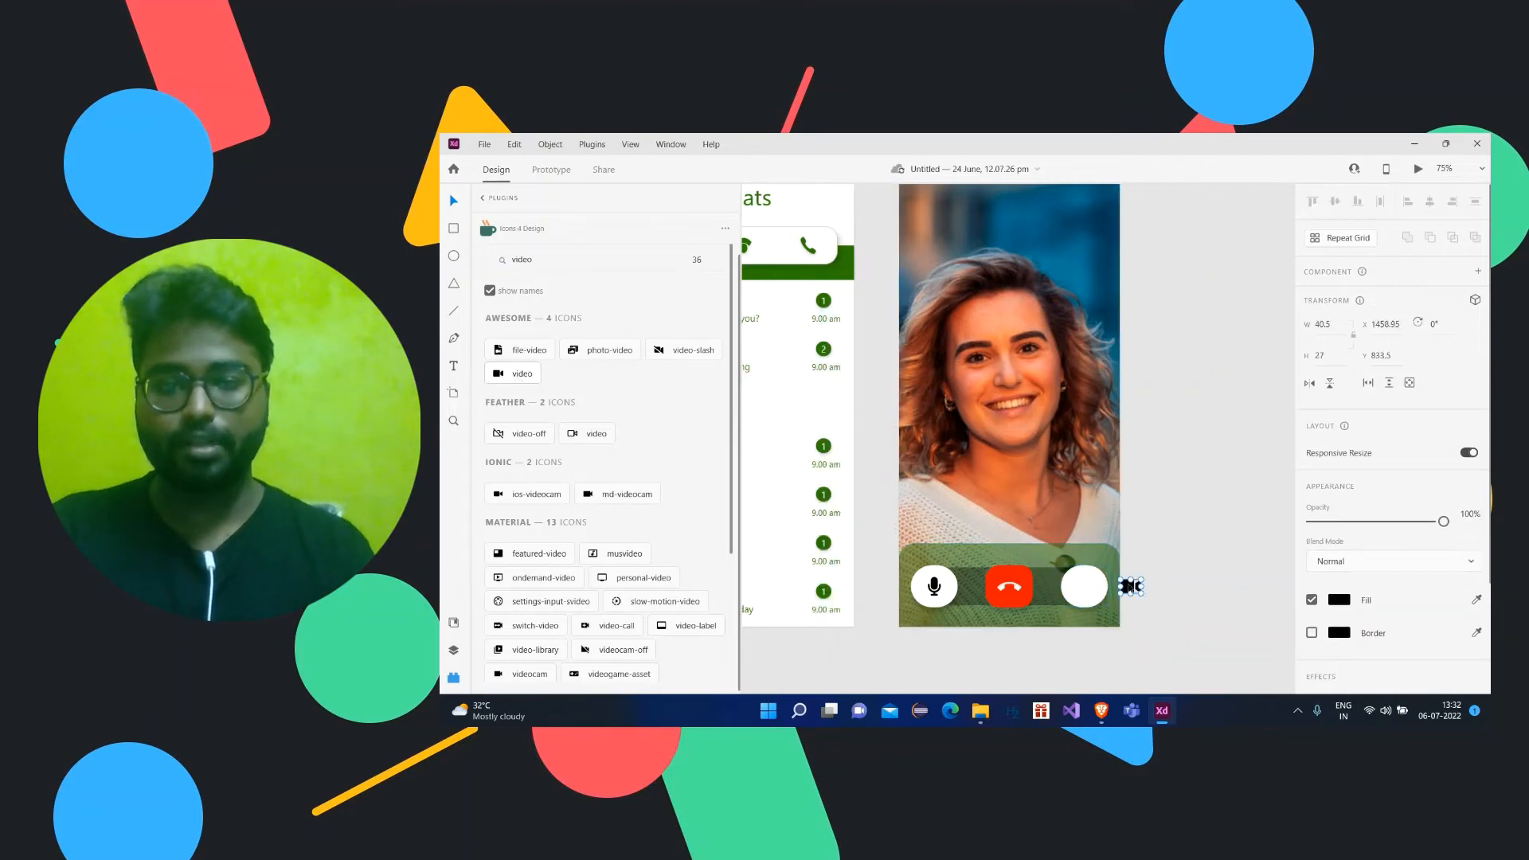
{"action": "left_click_drag", "start_coordinate": [1137, 594], "coordinate": [1084, 590]}
{"action": "left_click", "coordinate": [1249, 514]}
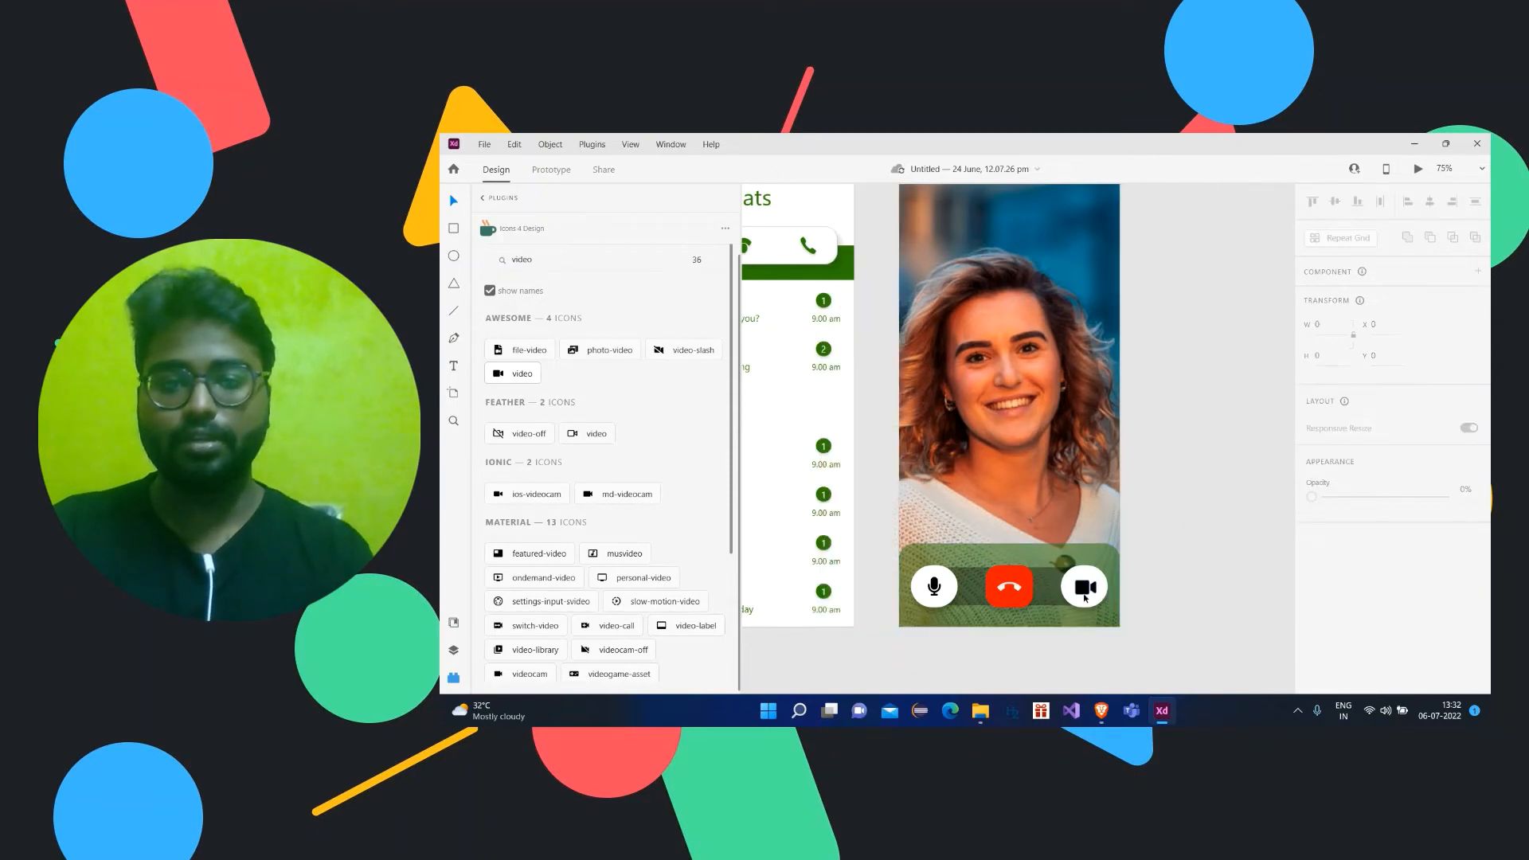
{"action": "double_click", "coordinate": [1086, 591]}
{"action": "left_click_drag", "start_coordinate": [1085, 591], "coordinate": [1083, 590]}
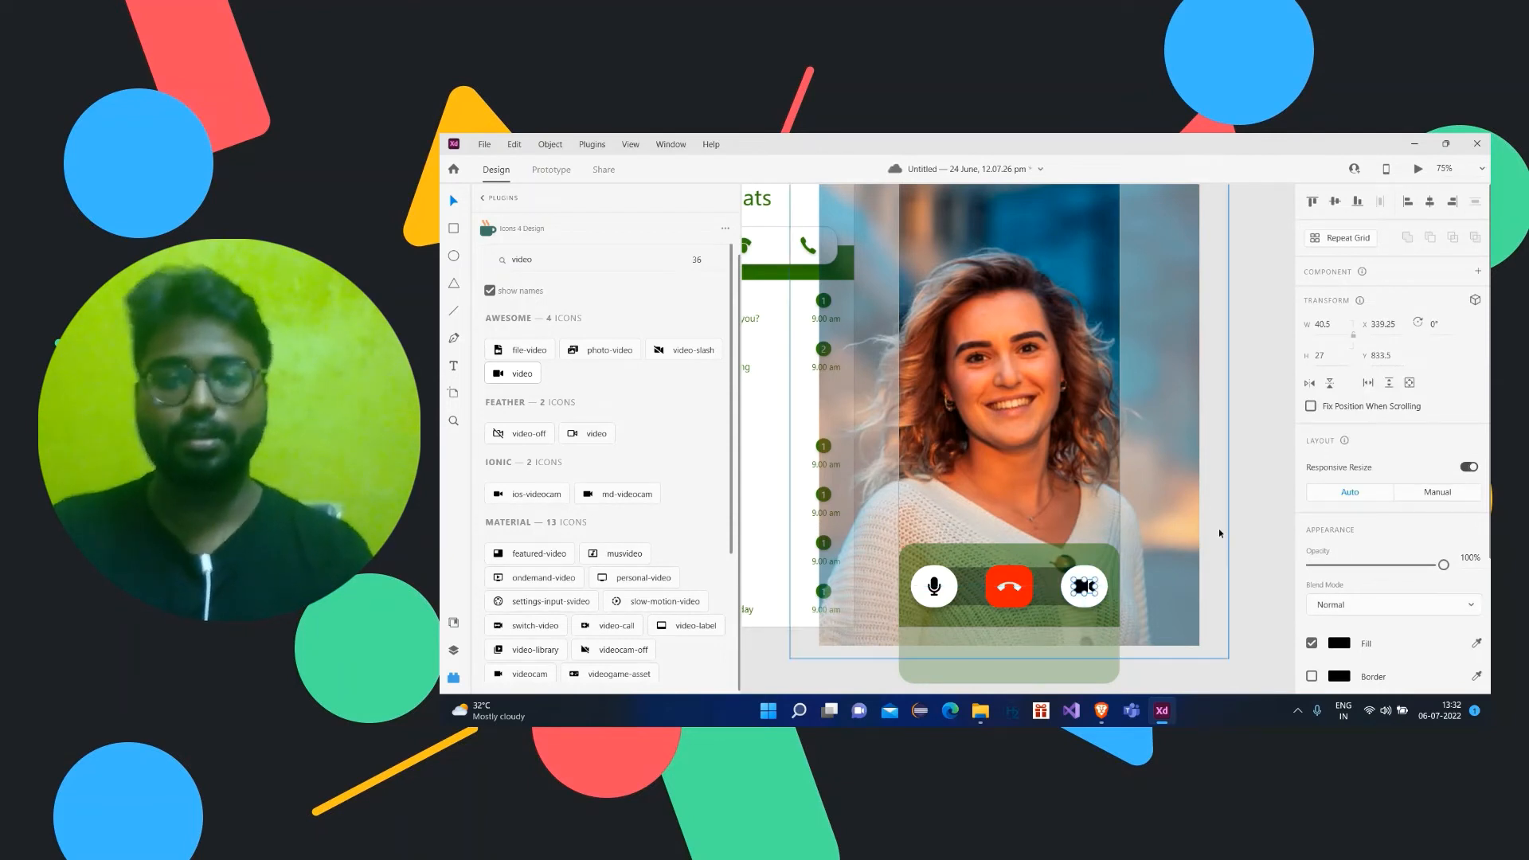
Step: Fill the microphone icon with the dark green sampled from the chat screen's header
{"action": "left_click", "coordinate": [934, 588]}
{"action": "scroll", "coordinate": [1370, 616], "scroll_direction": "down", "scroll_amount": 3}
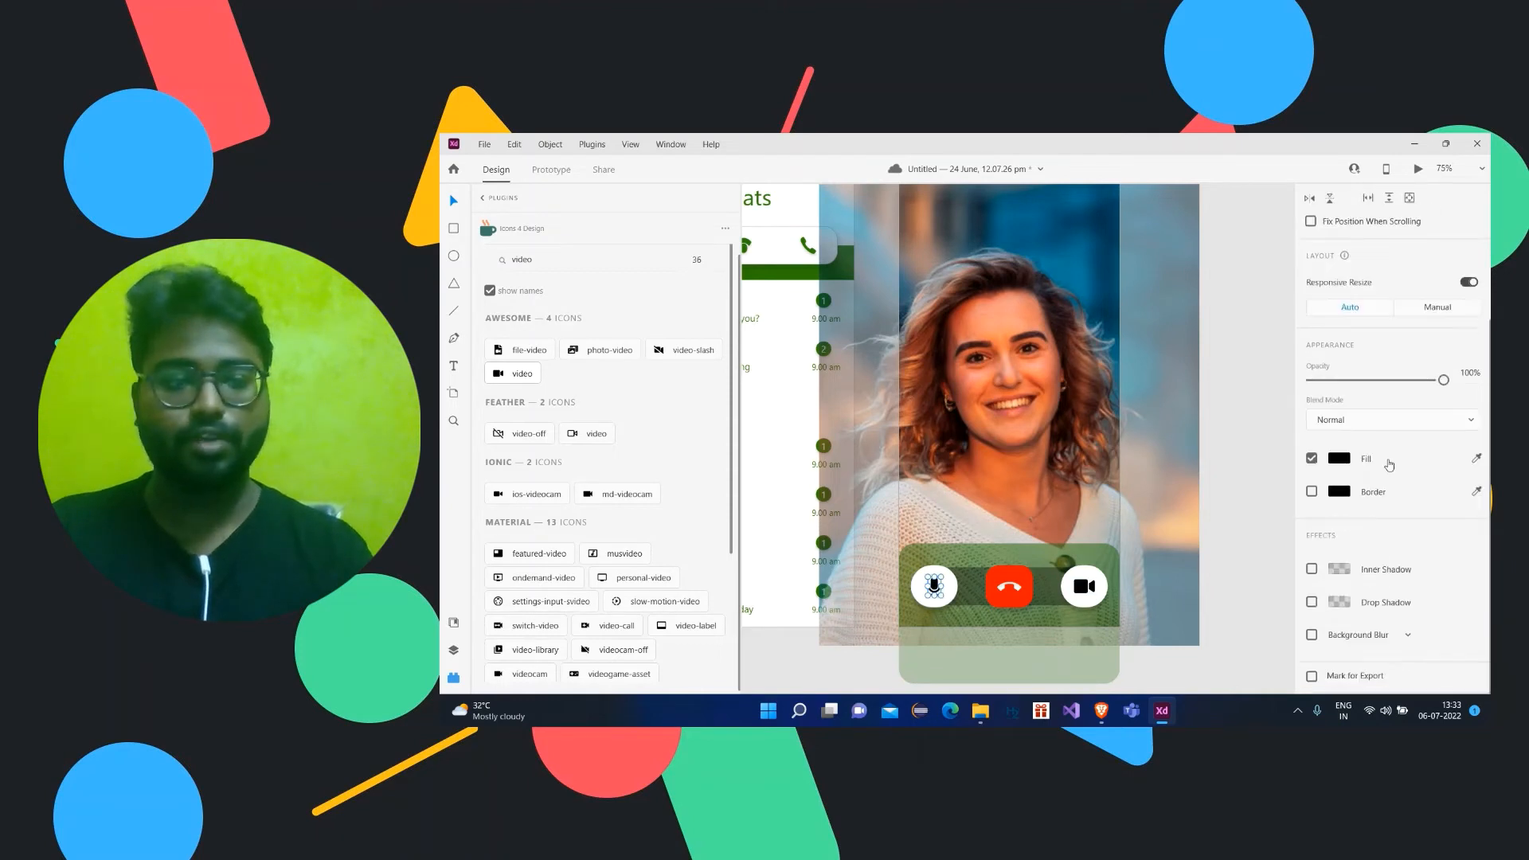
{"action": "left_click", "coordinate": [1343, 461]}
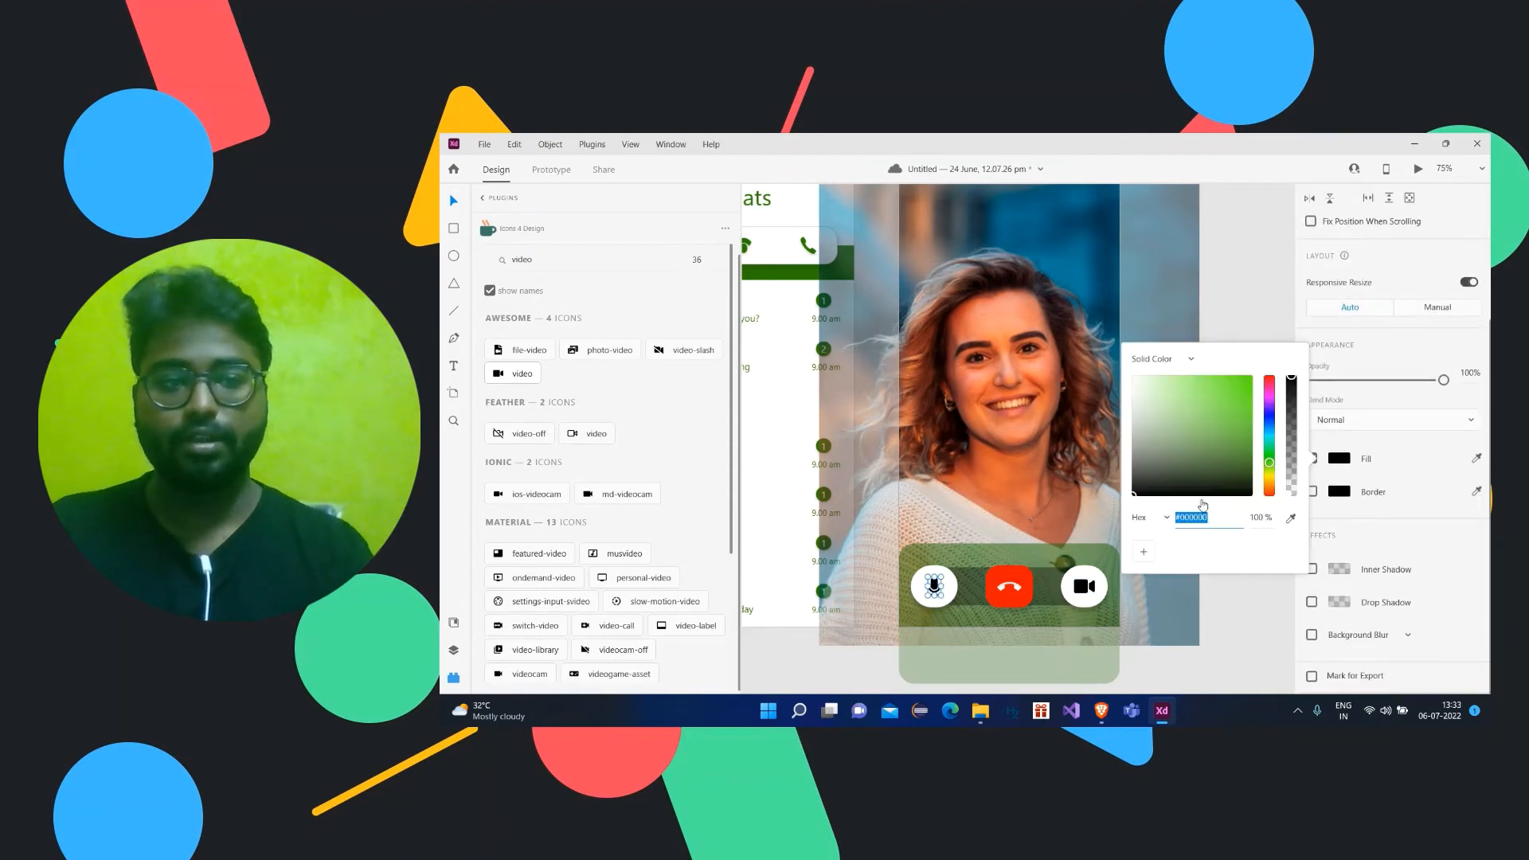
{"action": "left_click", "coordinate": [1294, 519]}
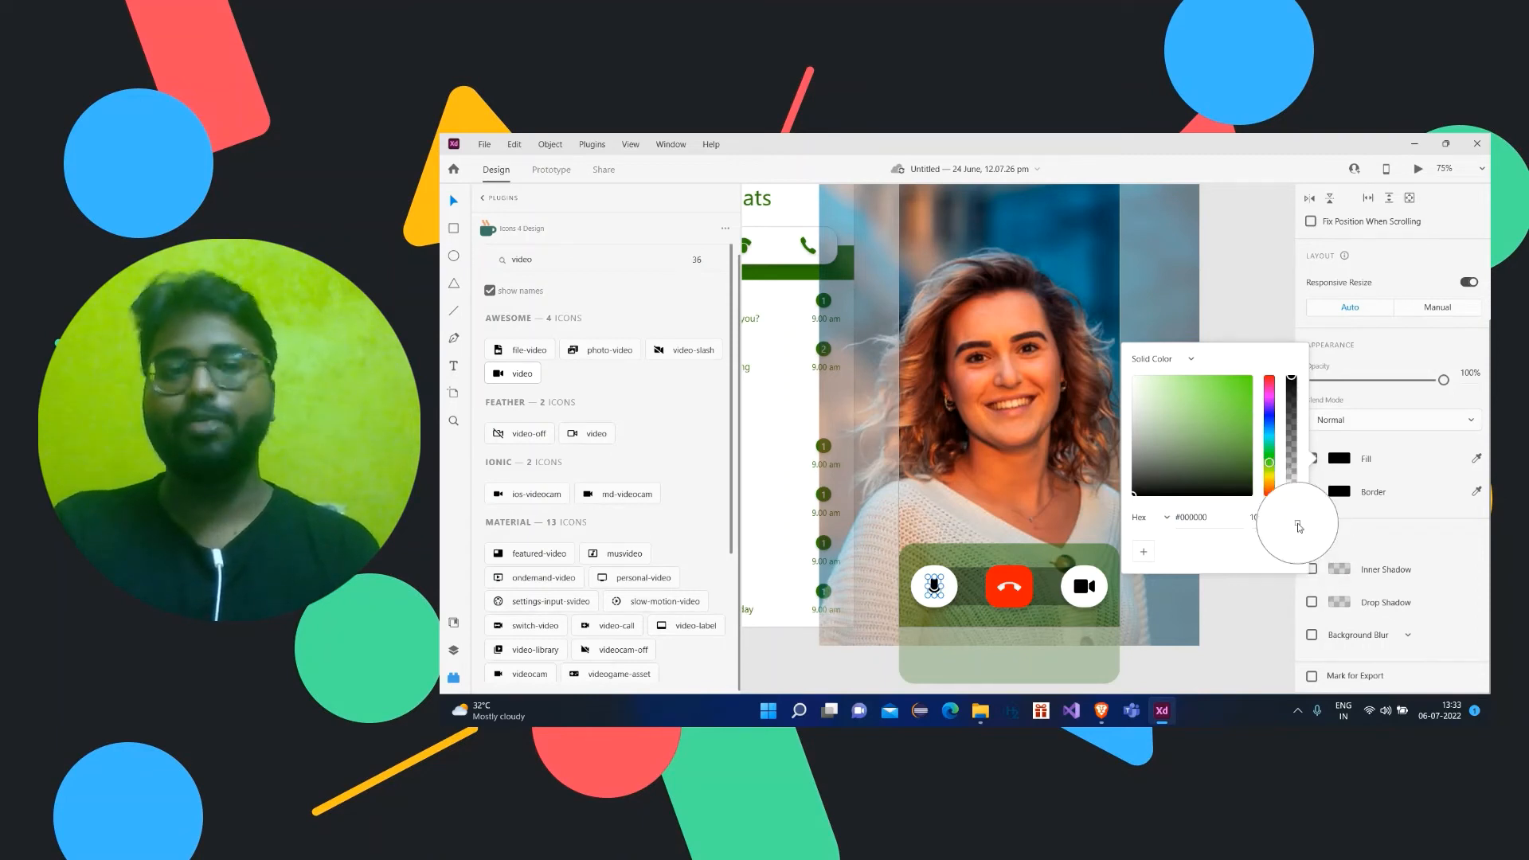
{"action": "left_click", "coordinate": [770, 274]}
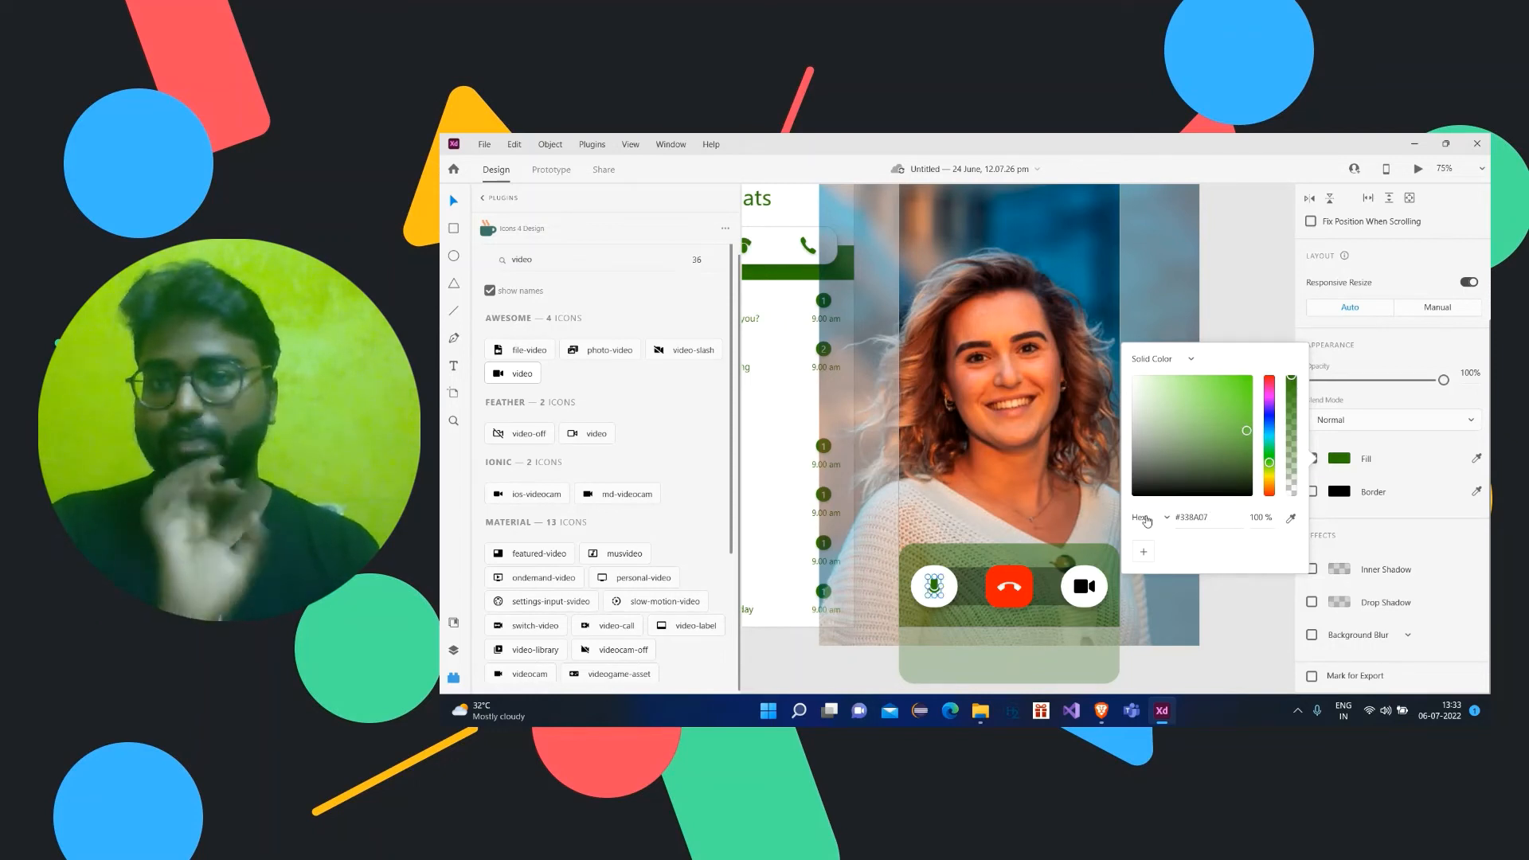
{"action": "left_click", "coordinate": [1257, 299]}
Step: Add an inner shadow to the microphone icon and increase the shadow's vertical offset
{"action": "left_click", "coordinate": [935, 589]}
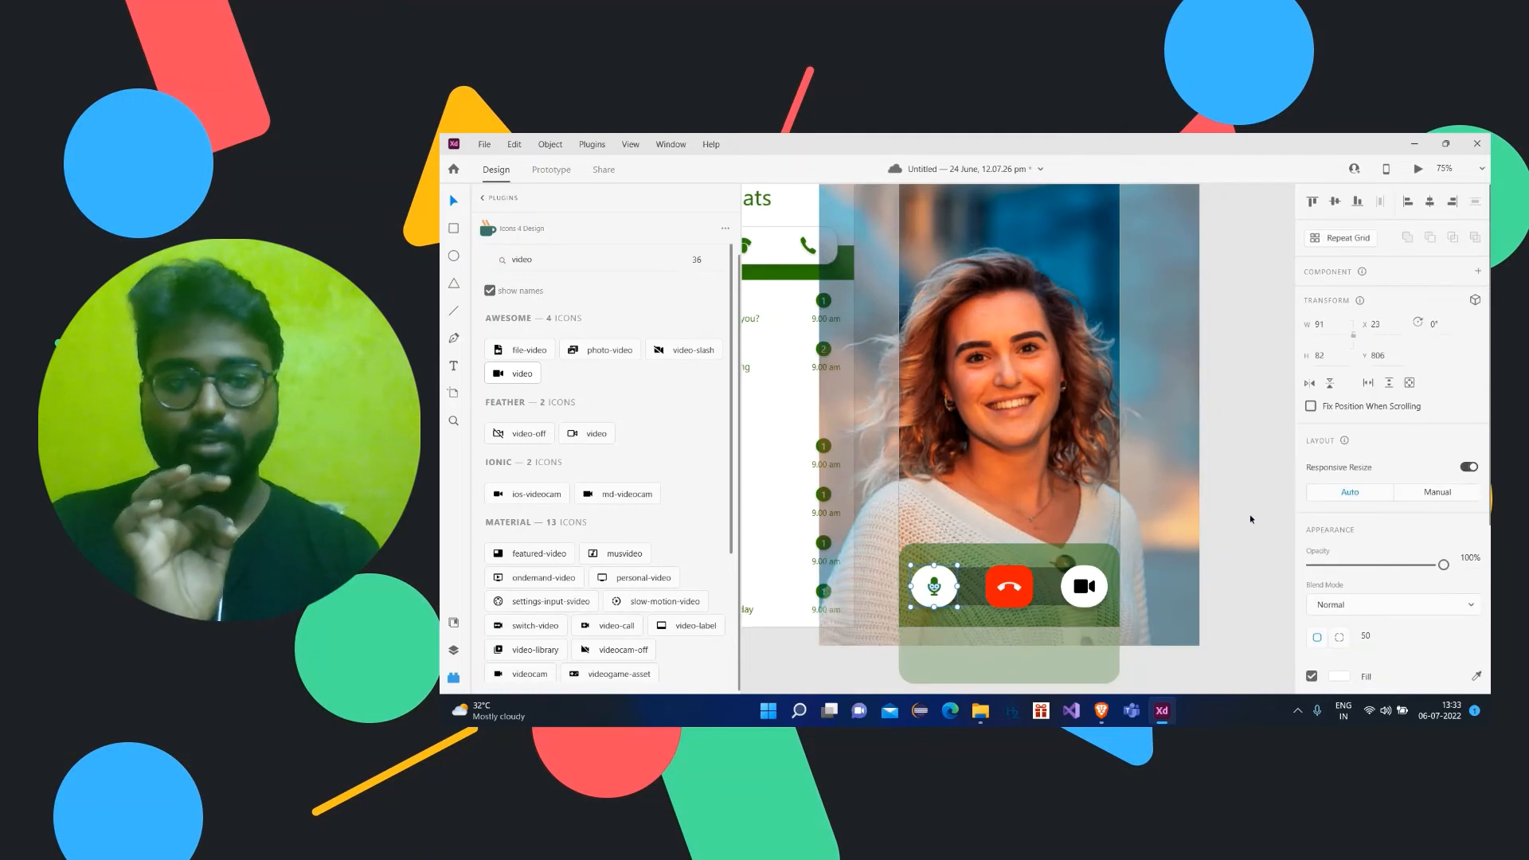
{"action": "key", "text": "Escape"}
{"action": "double_click", "coordinate": [935, 588]}
{"action": "scroll", "coordinate": [1354, 518], "scroll_direction": "down", "scroll_amount": 3}
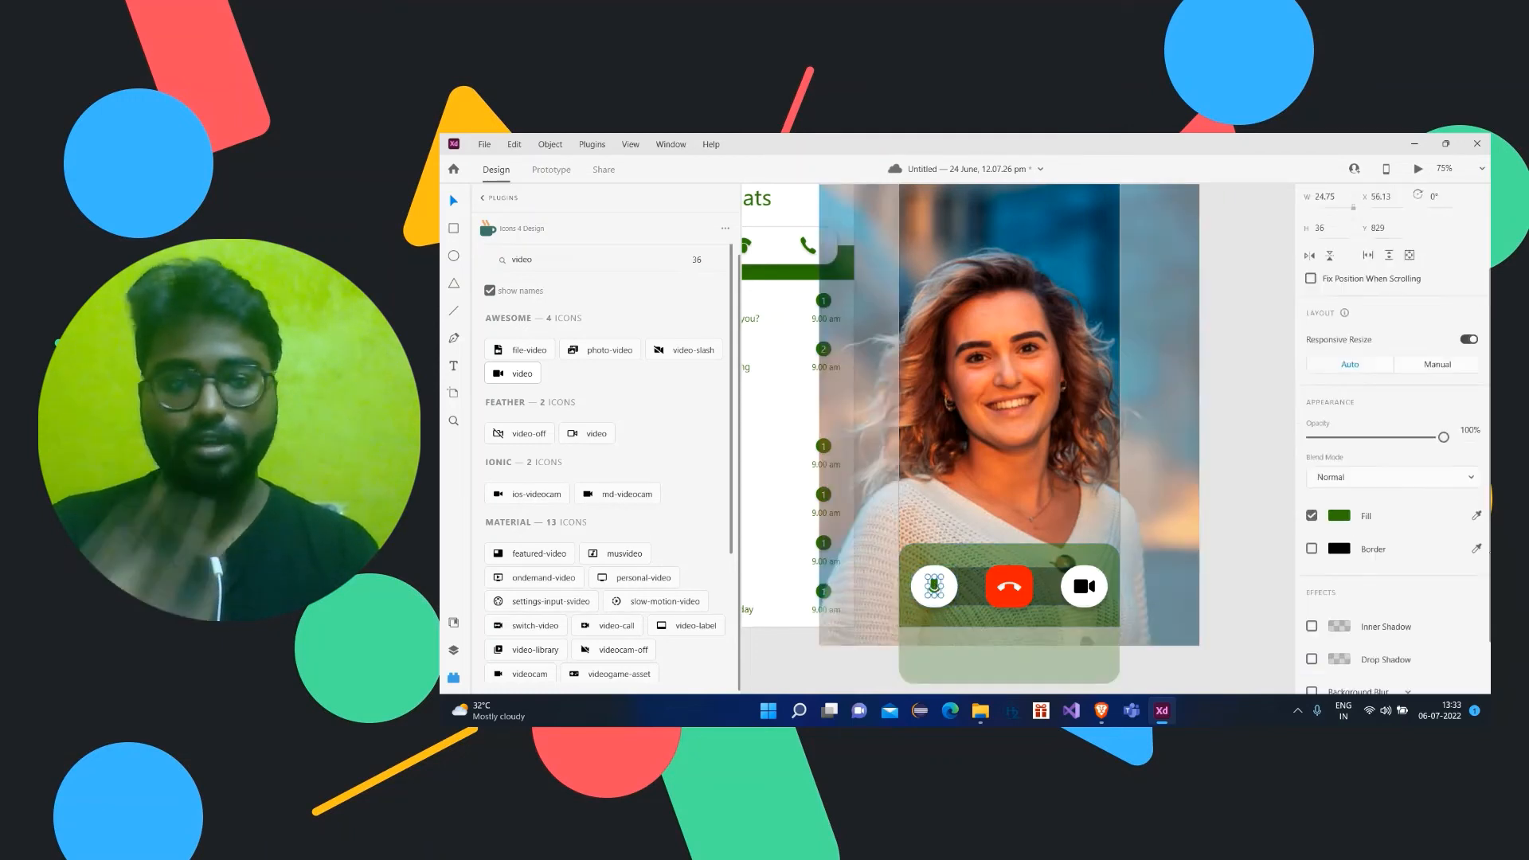
{"action": "left_click", "coordinate": [1312, 571]}
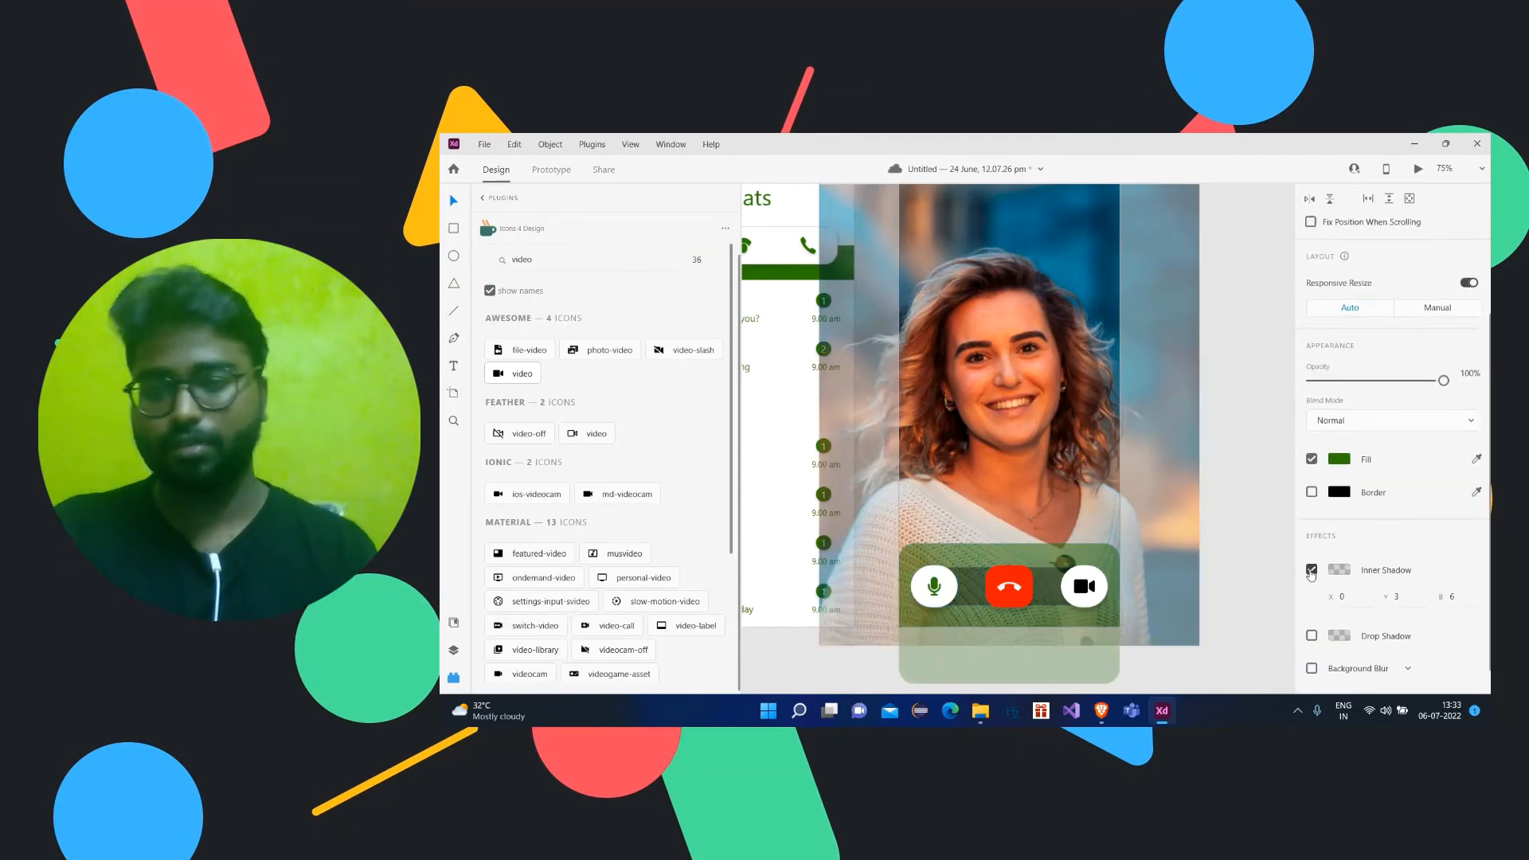
{"action": "left_click", "coordinate": [1410, 597]}
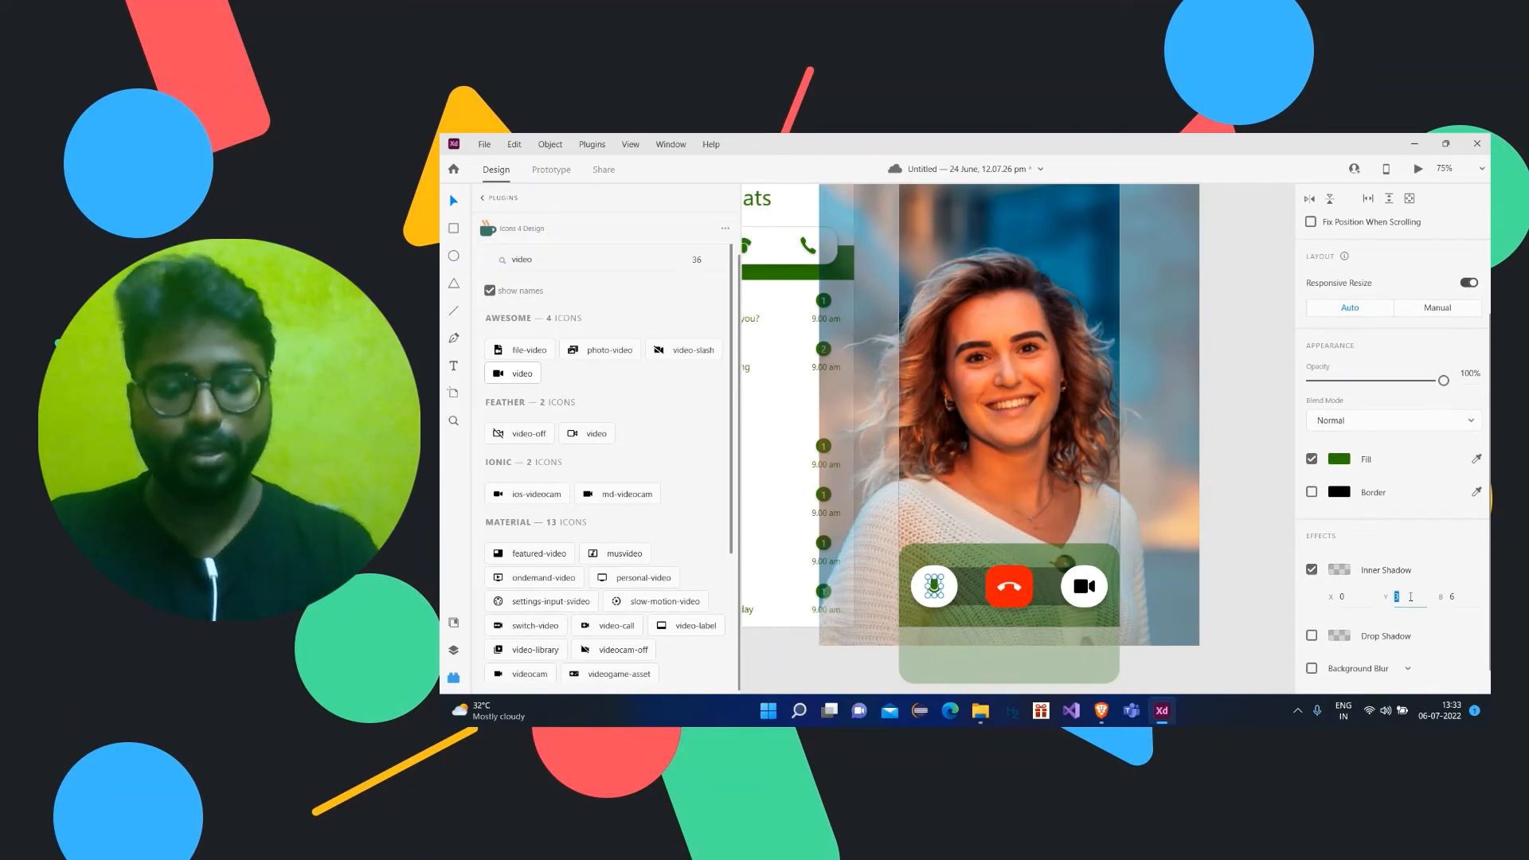
{"action": "type", "text": "5"}
{"action": "key", "text": "Return"}
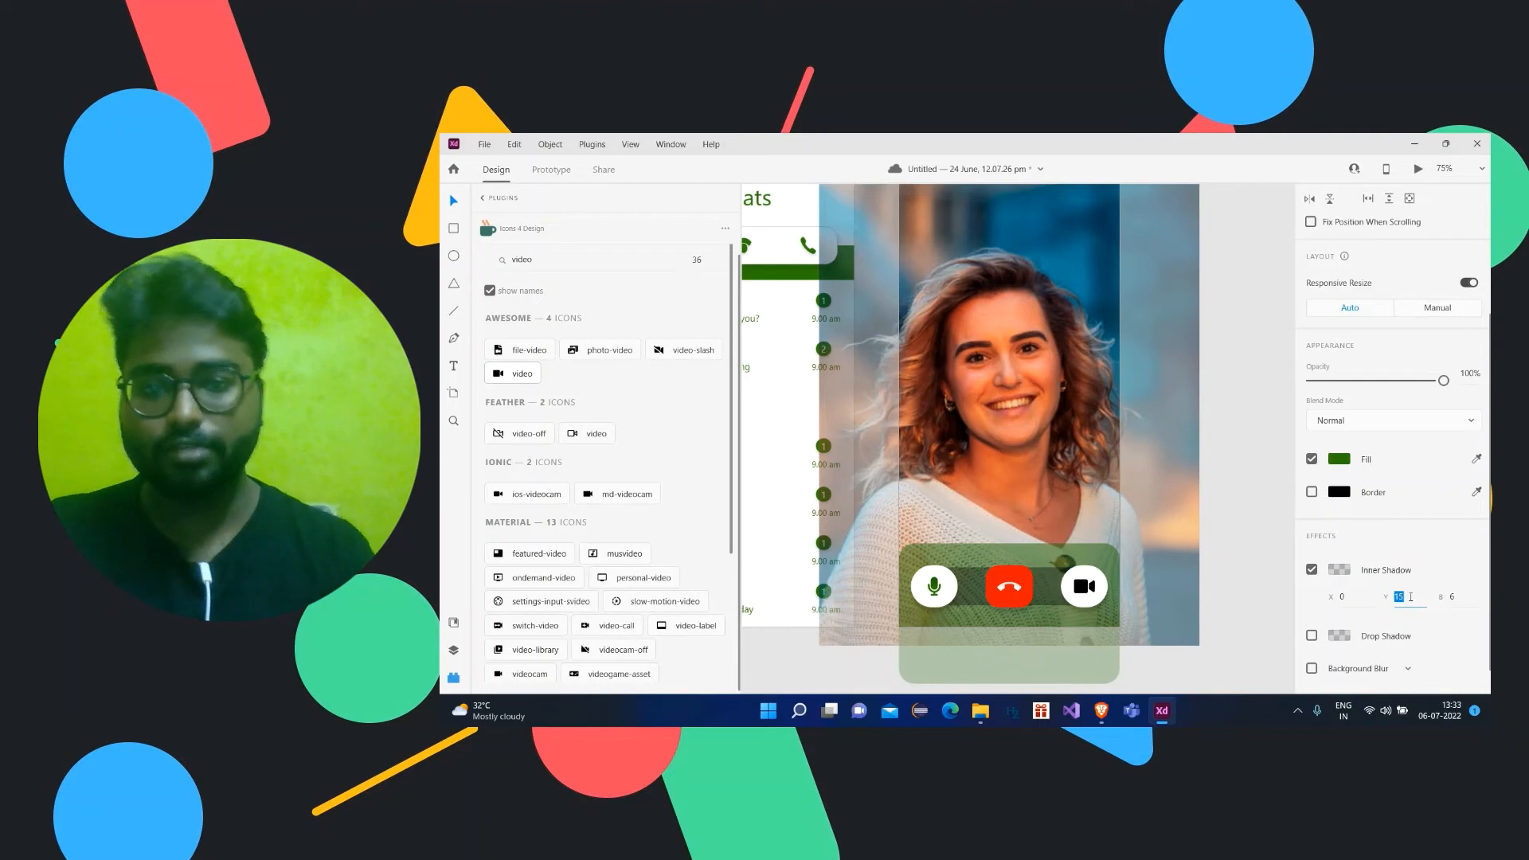
{"action": "left_click", "coordinate": [1283, 528]}
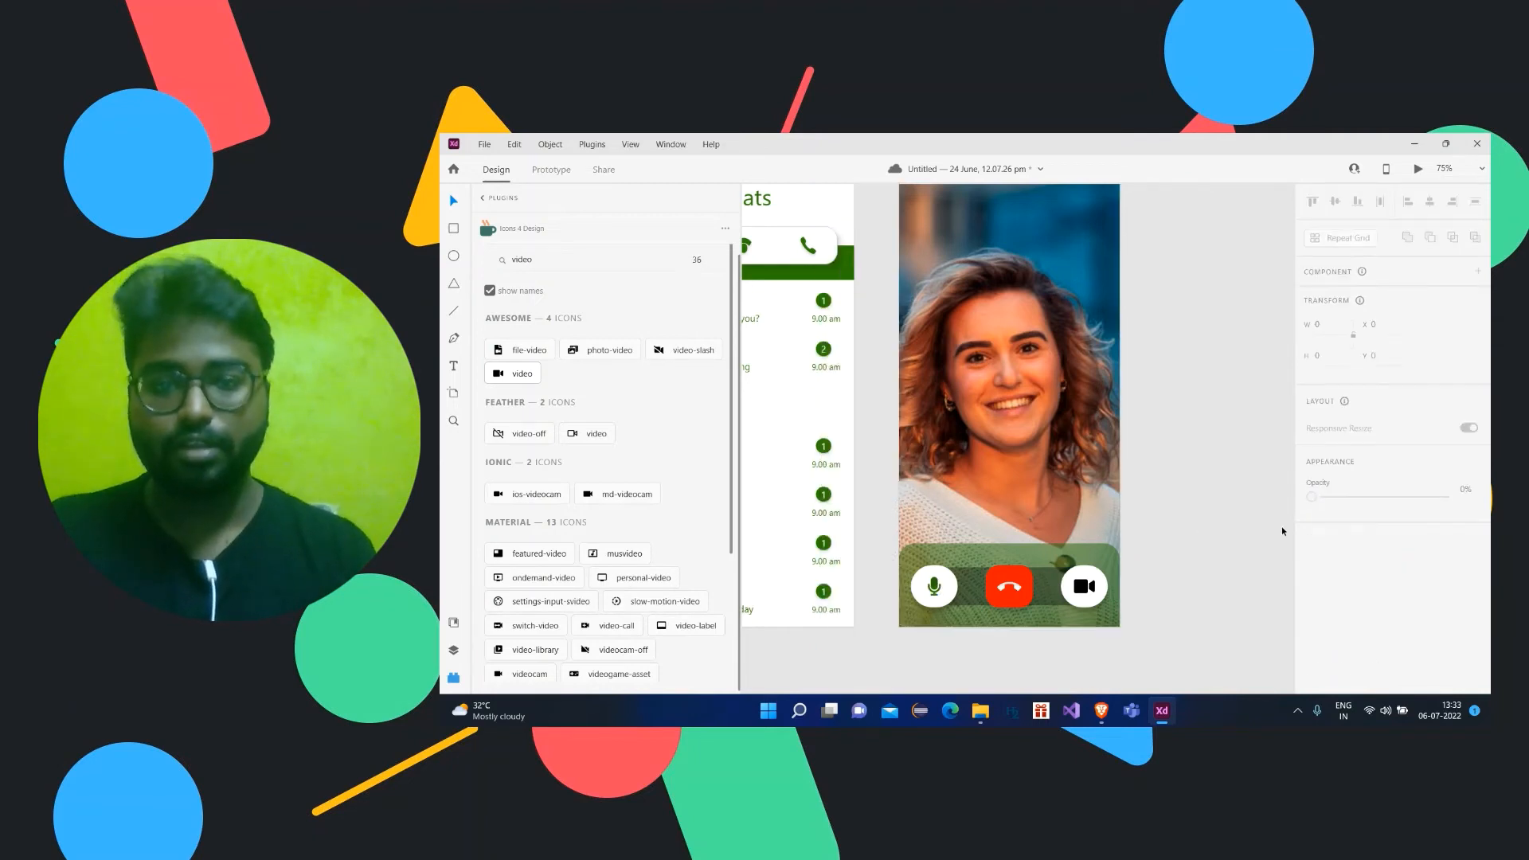
Step: Fill the video camera icon with the dark green sampled from the chat screen's header
{"action": "left_click", "coordinate": [1089, 595]}
{"action": "scroll", "coordinate": [1354, 446], "scroll_direction": "down", "scroll_amount": 5}
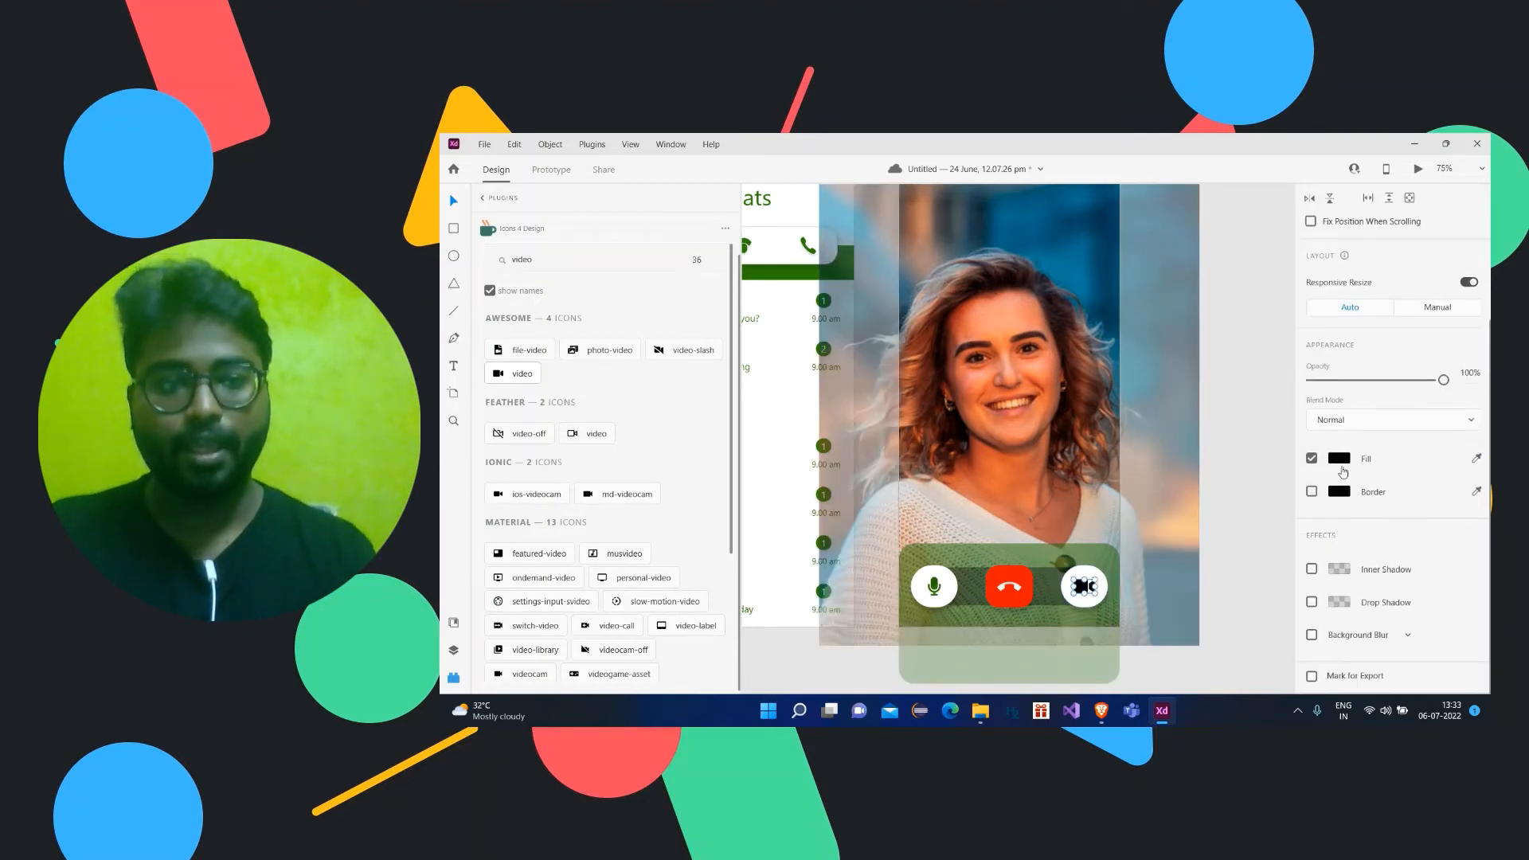
{"action": "left_click", "coordinate": [1343, 461]}
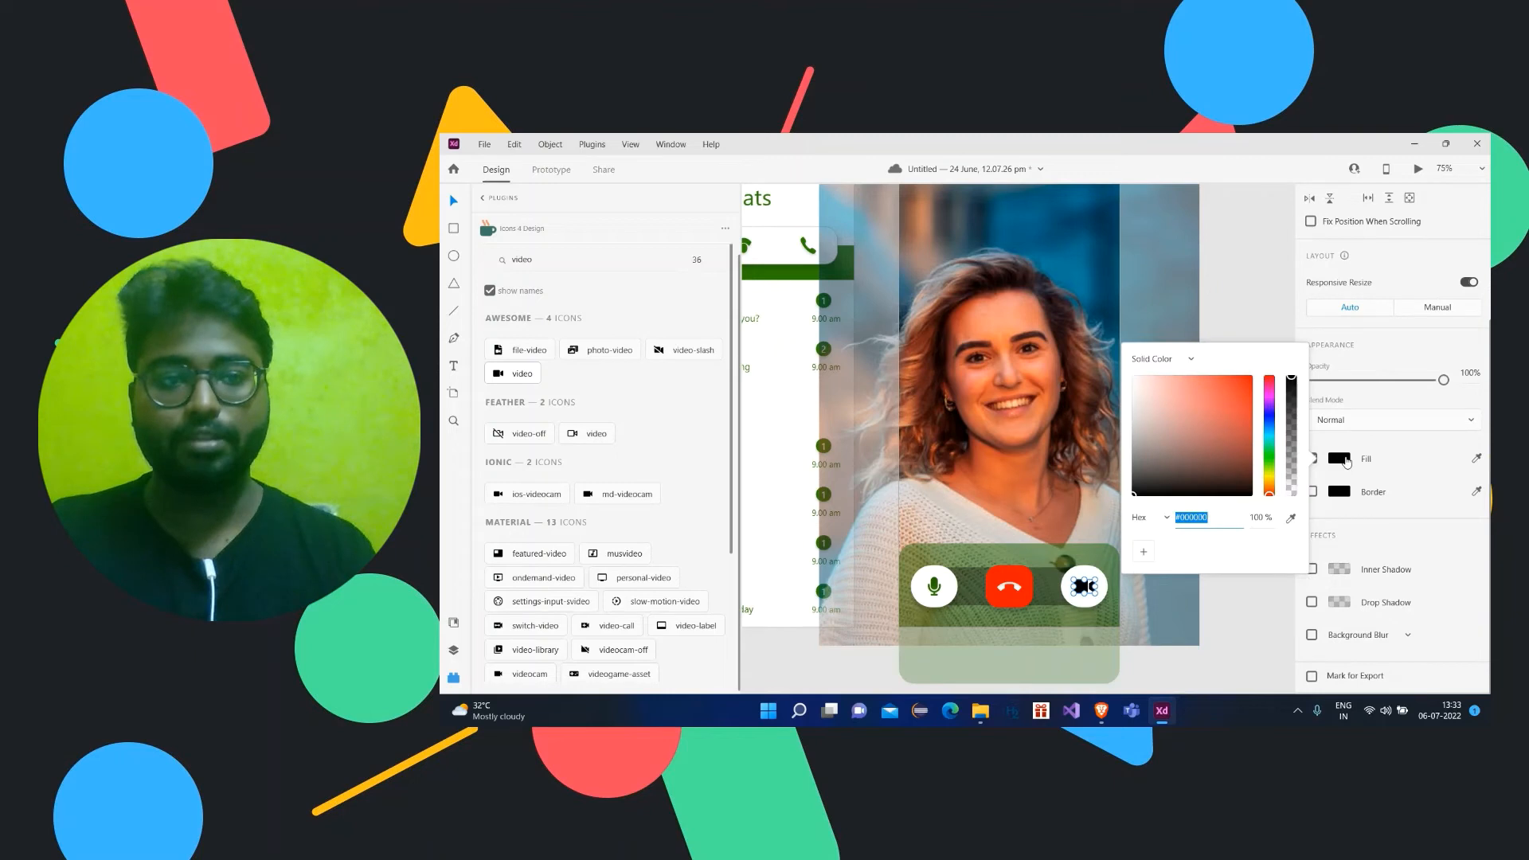
{"action": "left_click", "coordinate": [1288, 521]}
{"action": "left_click", "coordinate": [777, 278]}
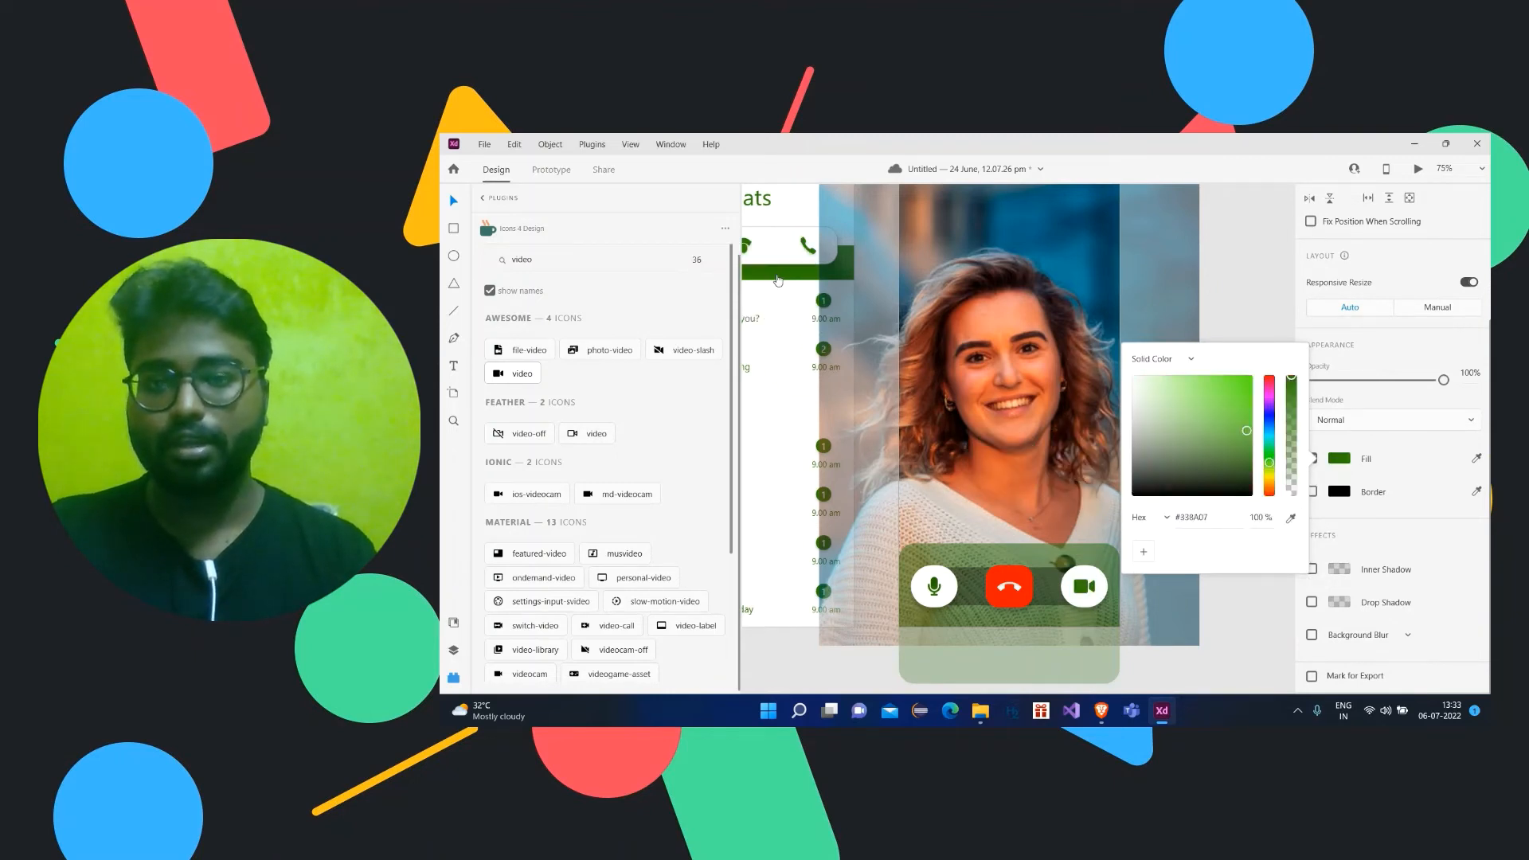
{"action": "left_click", "coordinate": [1240, 590]}
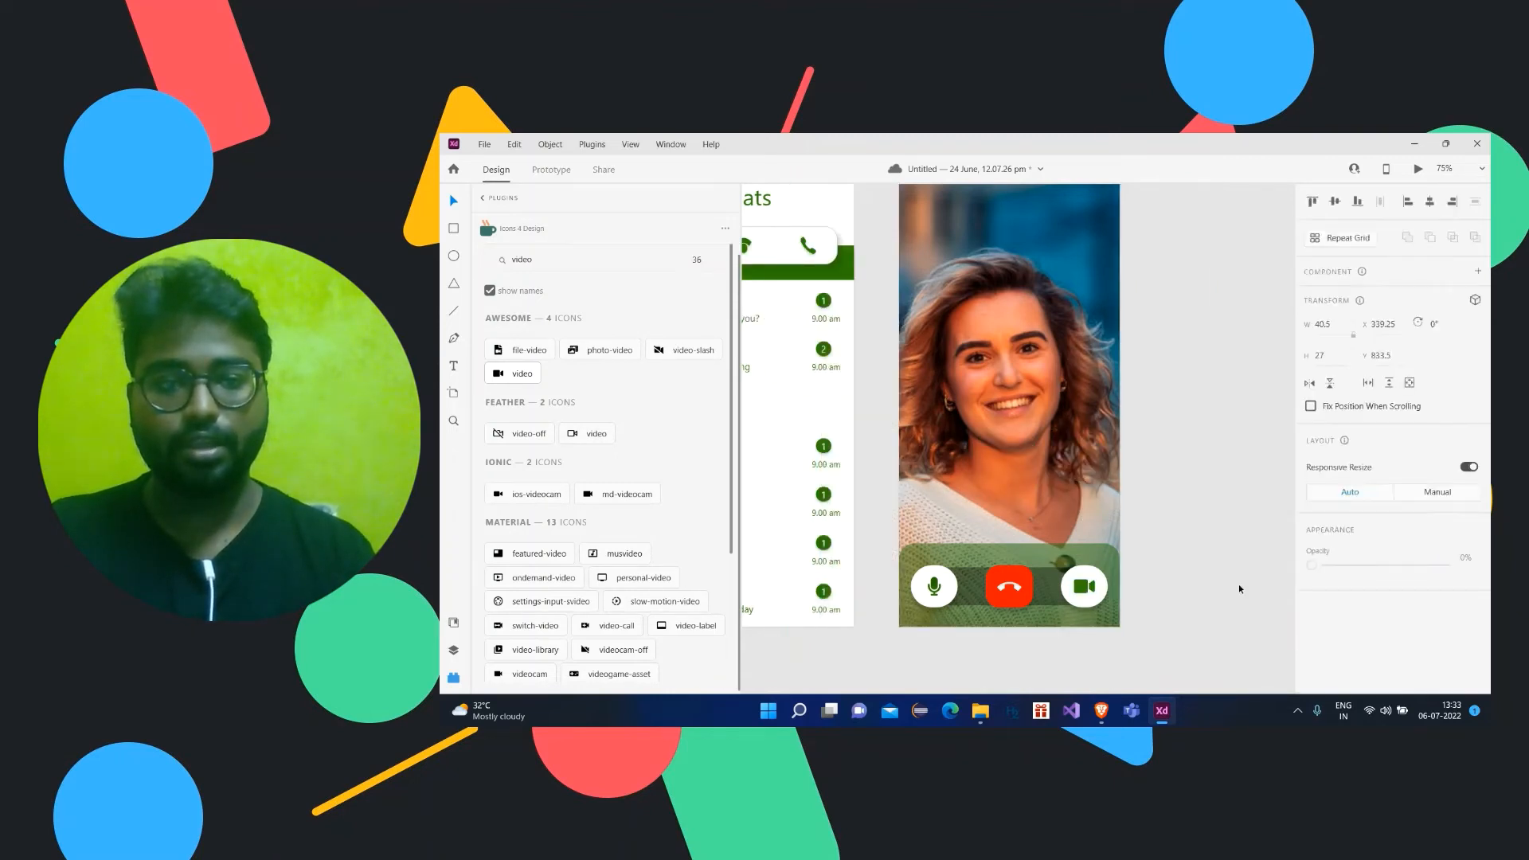
Step: Add an inner shadow to the video camera icon and increase the shadow's vertical offset
{"action": "double_click", "coordinate": [1084, 586]}
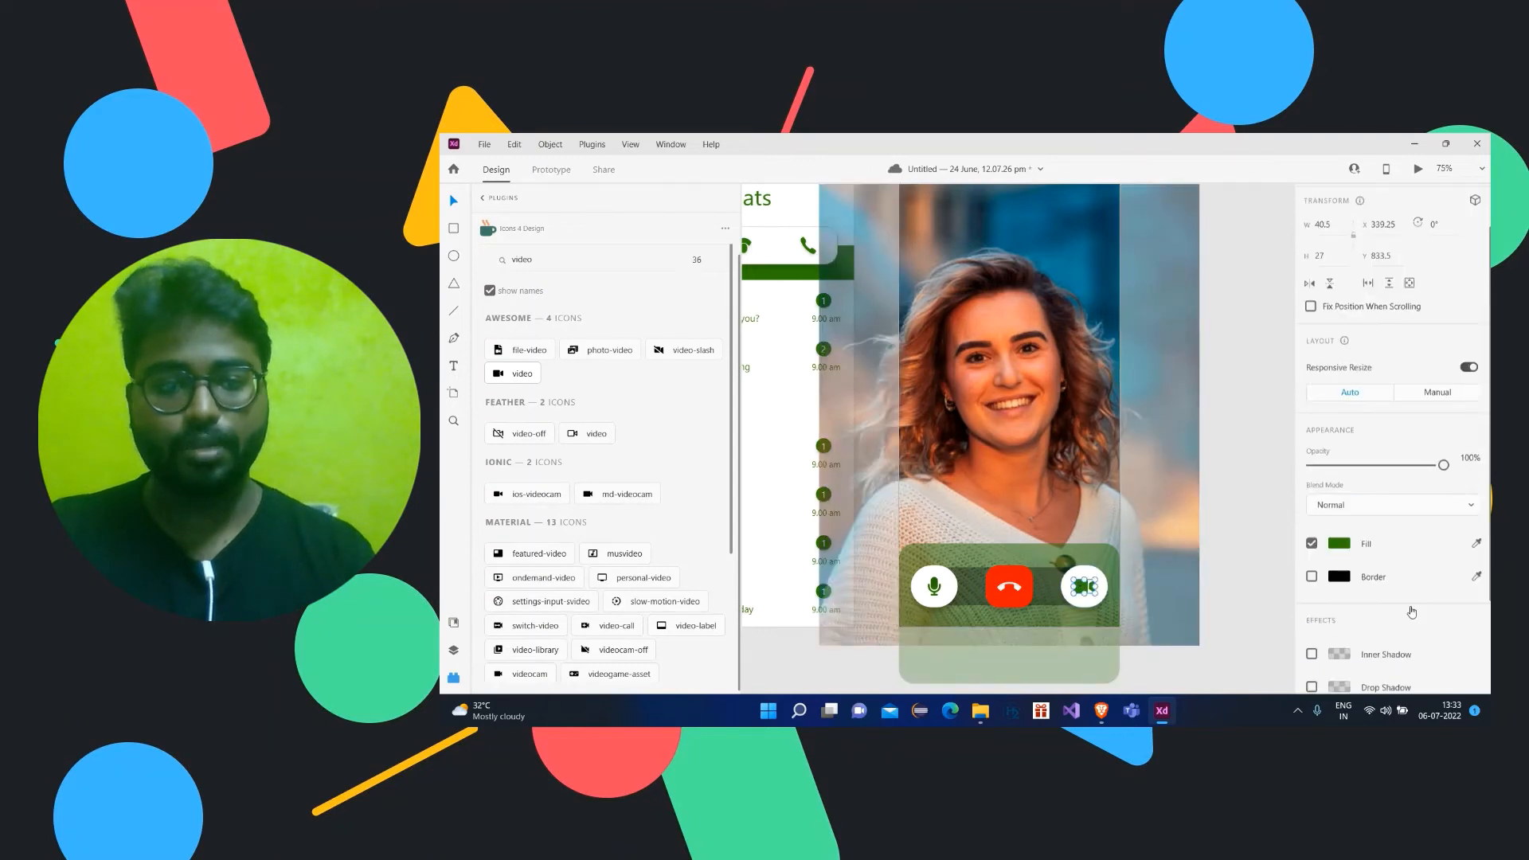
{"action": "scroll", "coordinate": [1411, 611], "scroll_direction": "down", "scroll_amount": 1}
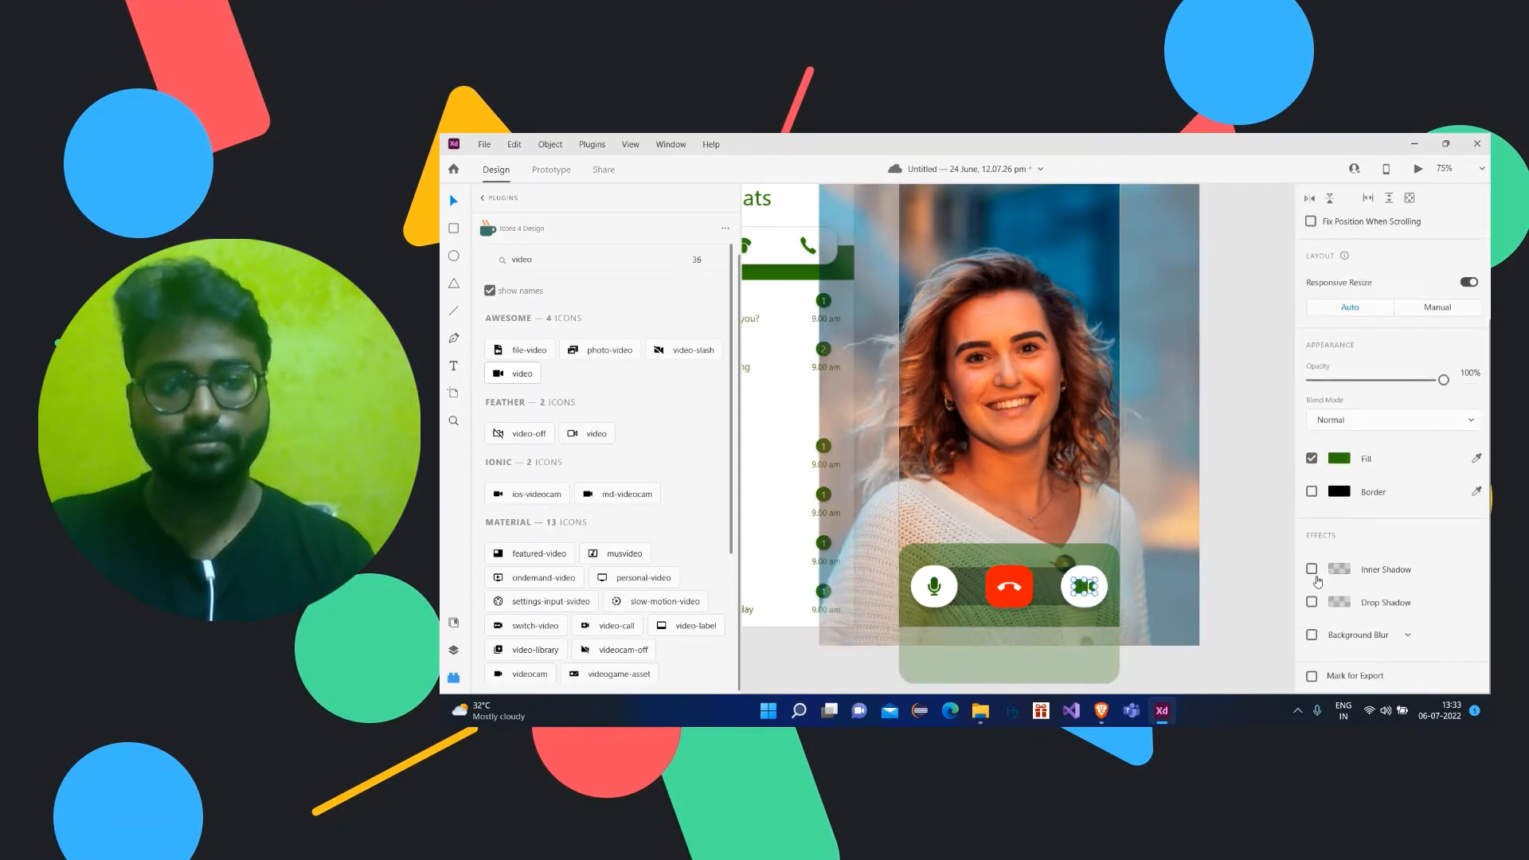
{"action": "left_click", "coordinate": [1312, 569]}
{"action": "left_click", "coordinate": [1398, 597]}
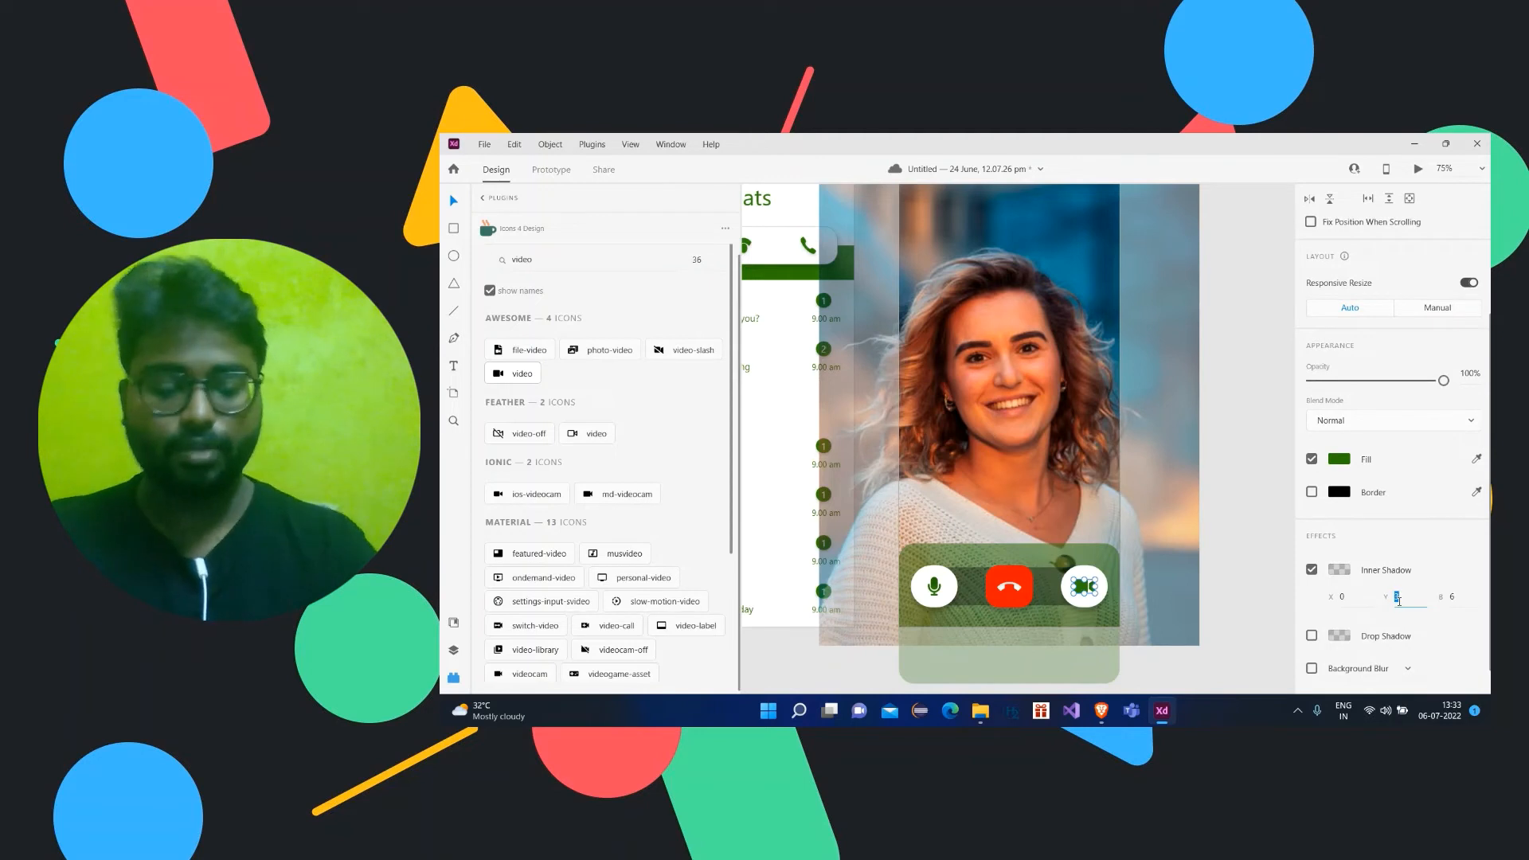
{"action": "key", "text": "Up"}
{"action": "key", "text": "Up"}
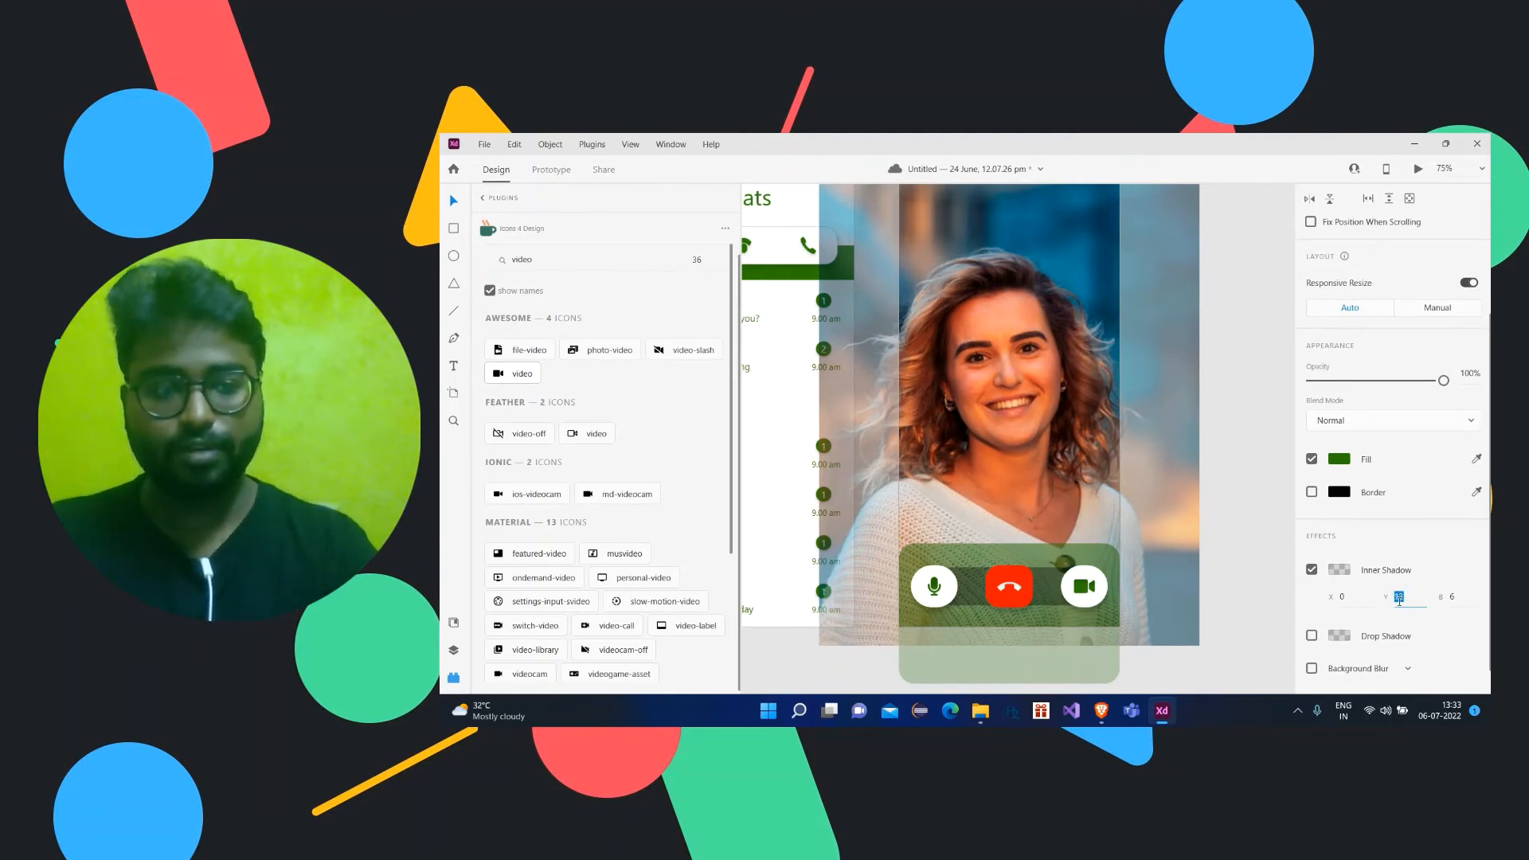
{"action": "left_click", "coordinate": [1282, 562]}
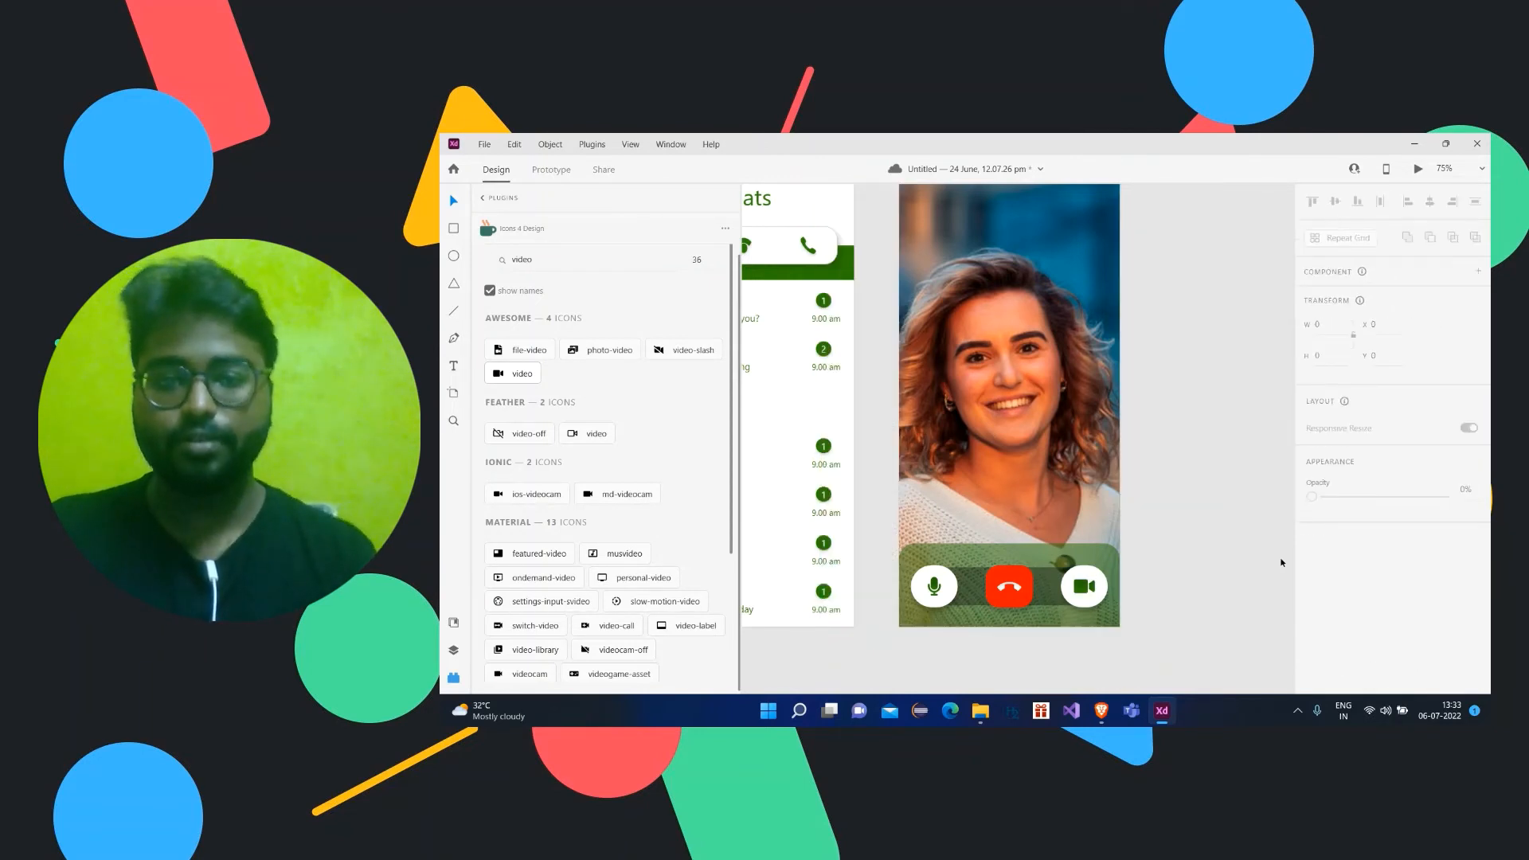
Step: Draw a white rectangle about 111 by 130 in the upper-right area of the portrait on the Video UI artboard
{"action": "scroll", "coordinate": [1235, 551], "scroll_direction": "up", "scroll_amount": 1}
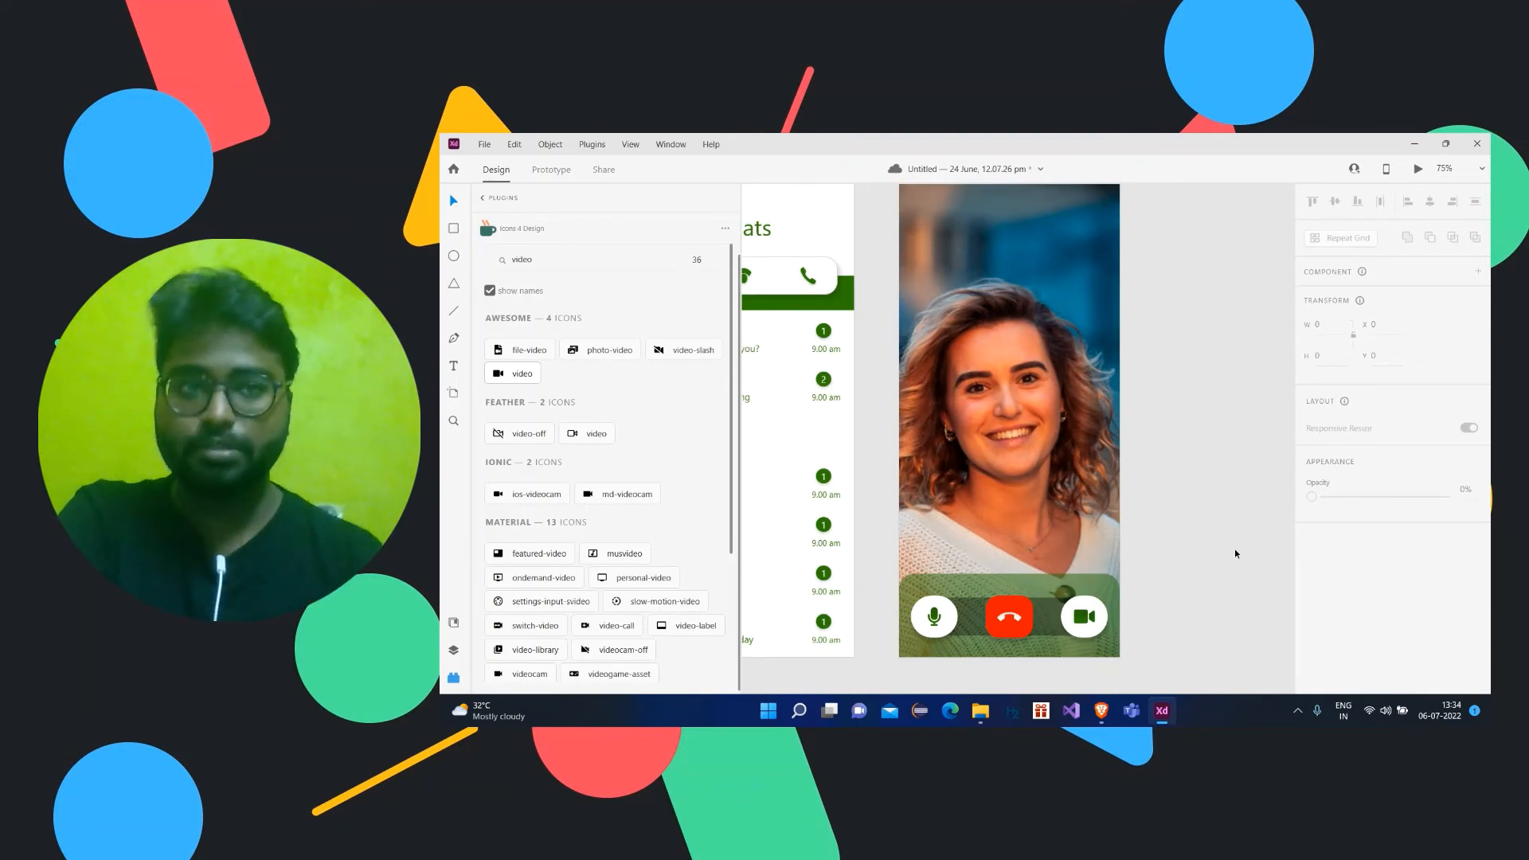
{"action": "scroll", "coordinate": [1235, 550], "scroll_direction": "up", "scroll_amount": 1}
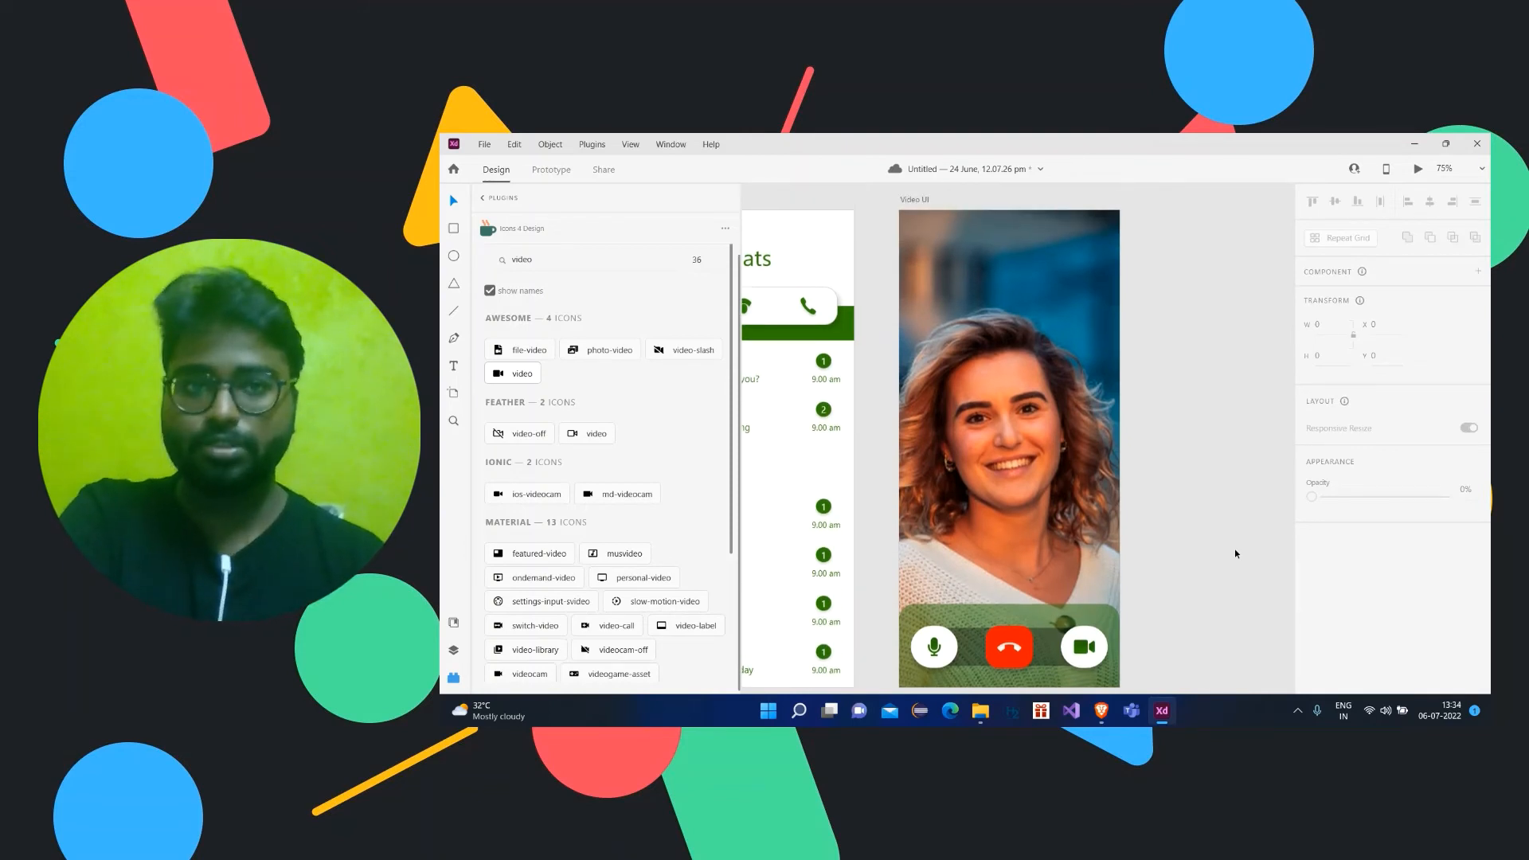
{"action": "left_click", "coordinate": [453, 231]}
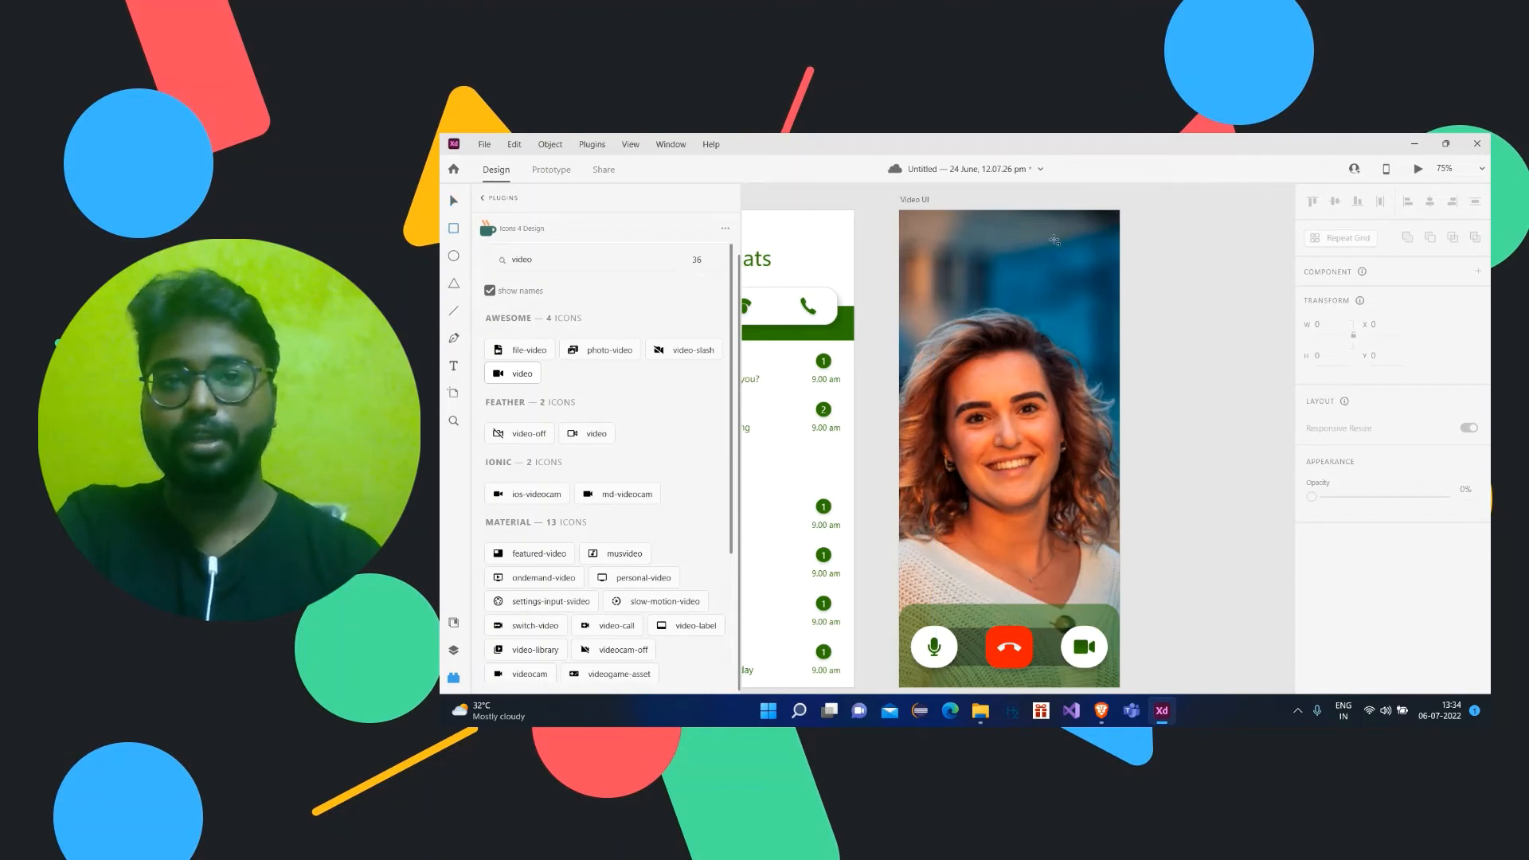
{"action": "mouse_move", "coordinate": [1054, 239]}
{"action": "left_mouse_down"}
{"action": "mouse_move", "coordinate": [1092, 322]}
{"action": "mouse_move", "coordinate": [1120, 320]}
{"action": "mouse_move", "coordinate": [1096, 295]}
{"action": "mouse_move", "coordinate": [1094, 315]}
{"action": "left_mouse_up"}
{"action": "left_click", "coordinate": [453, 209]}
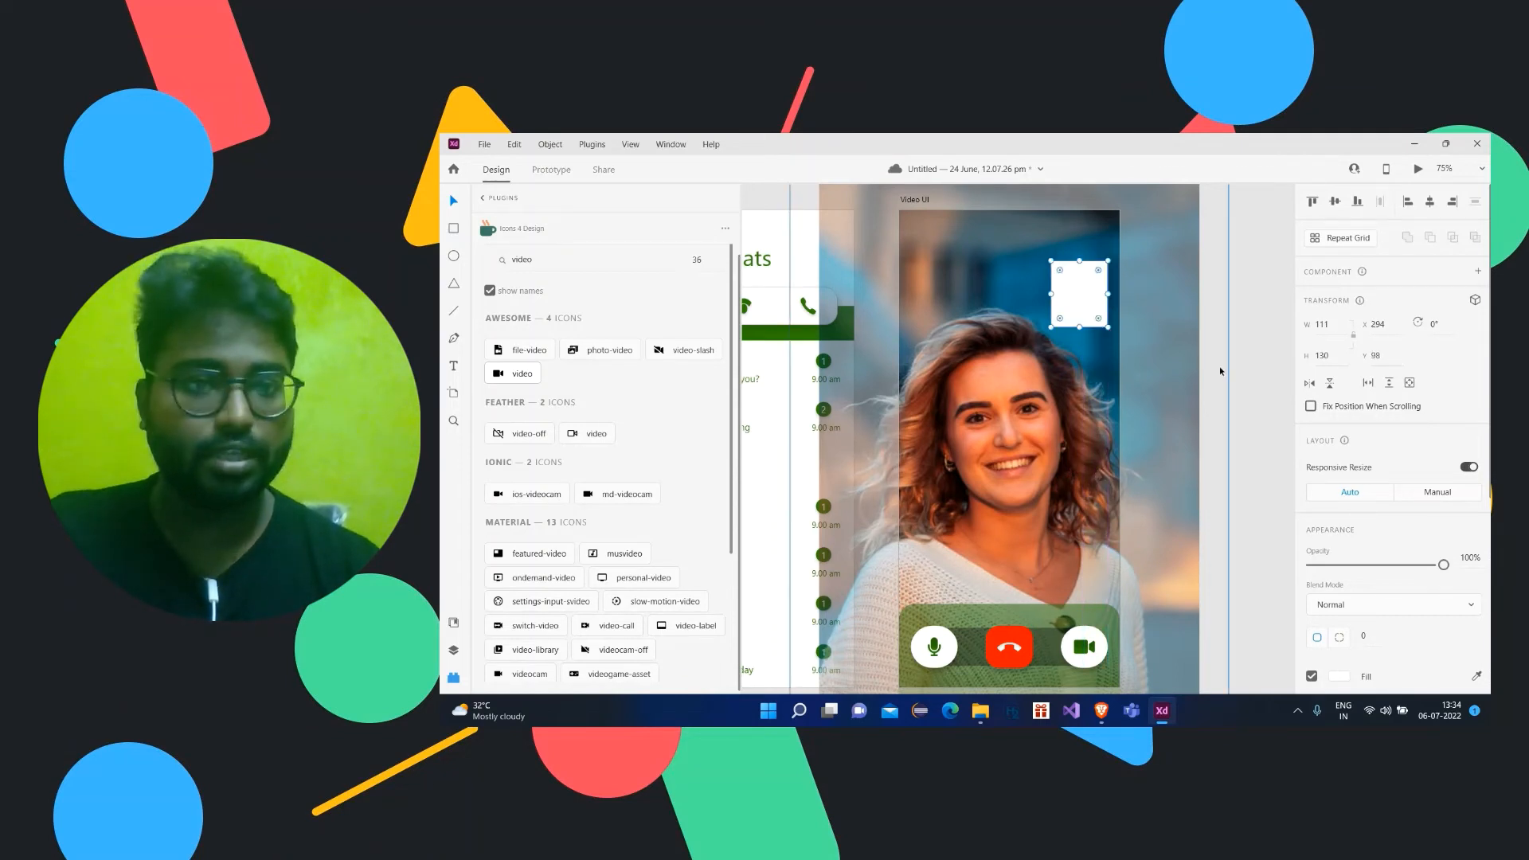
{"action": "left_click", "coordinate": [1220, 371]}
Step: Round the white rectangle's corners to a radius of 15 and move the rectangle slightly up
{"action": "left_click", "coordinate": [1066, 288]}
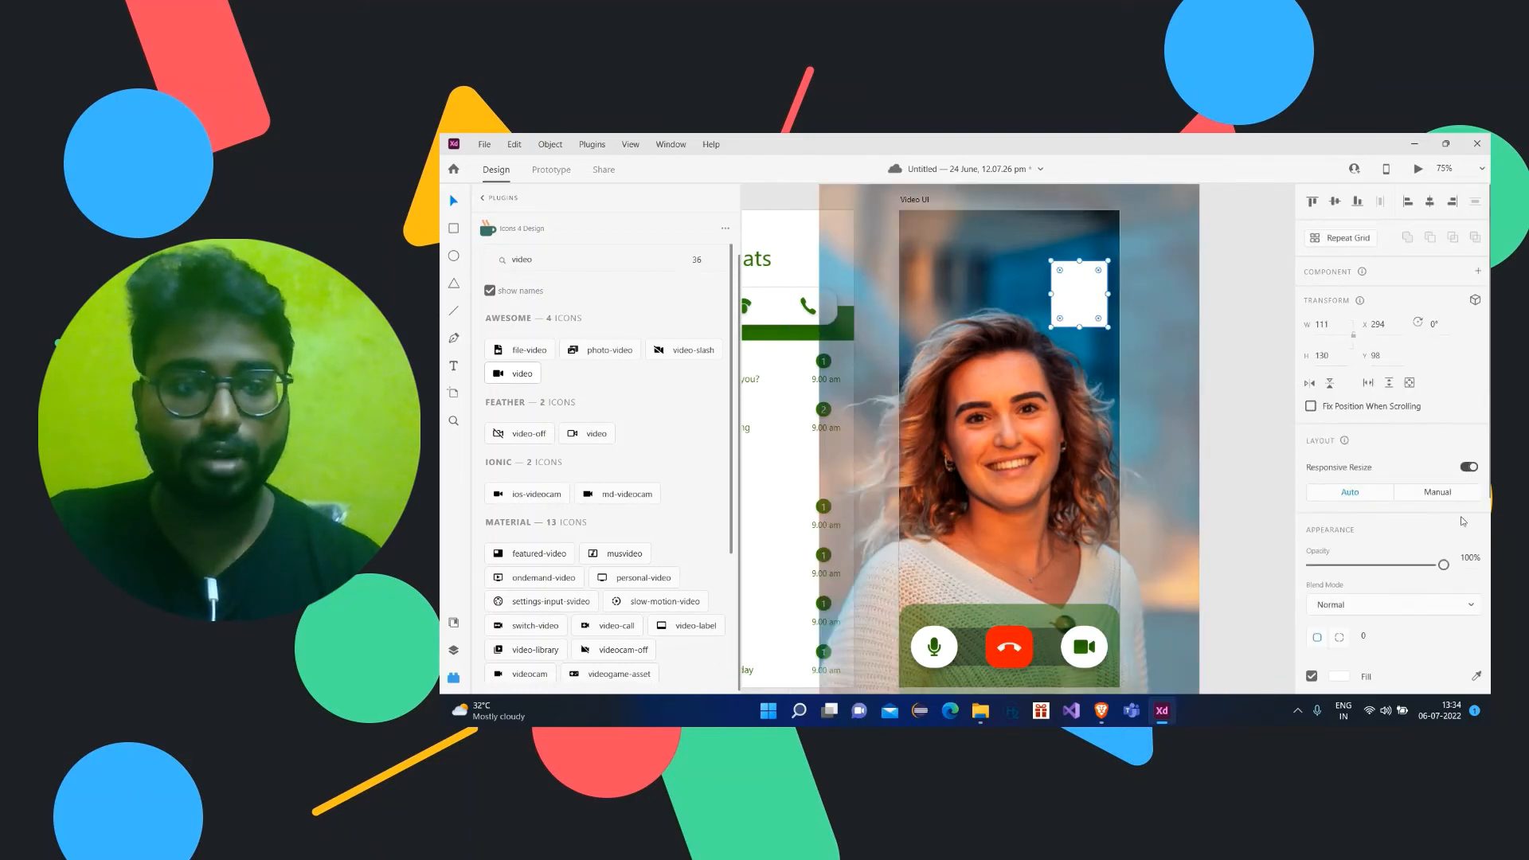
{"action": "scroll", "coordinate": [1407, 472], "scroll_direction": "down", "scroll_amount": 4}
{"action": "left_click", "coordinate": [1363, 329]}
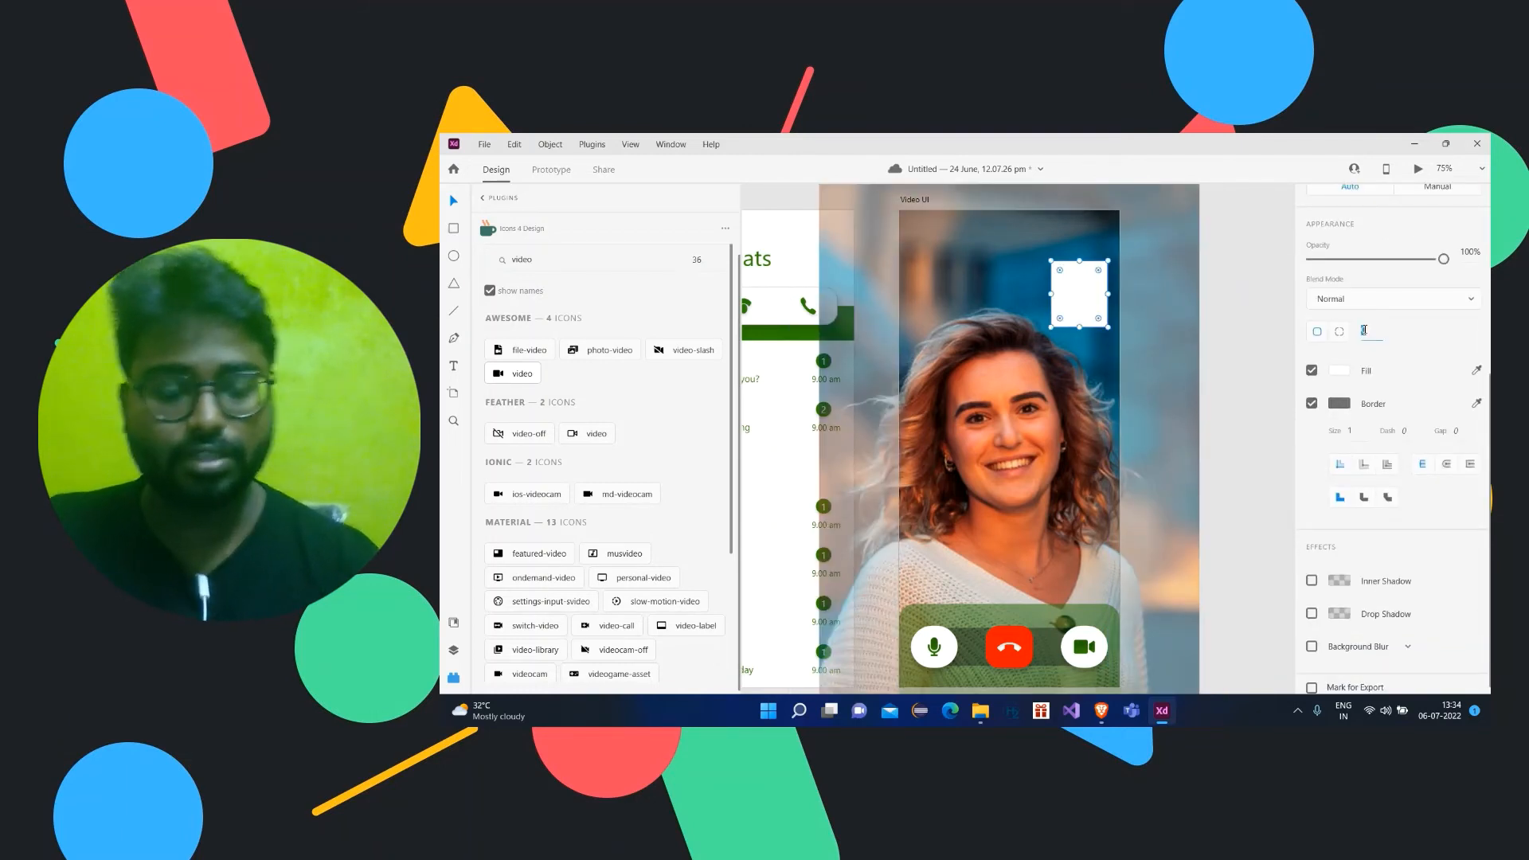
{"action": "key", "text": "Up"}
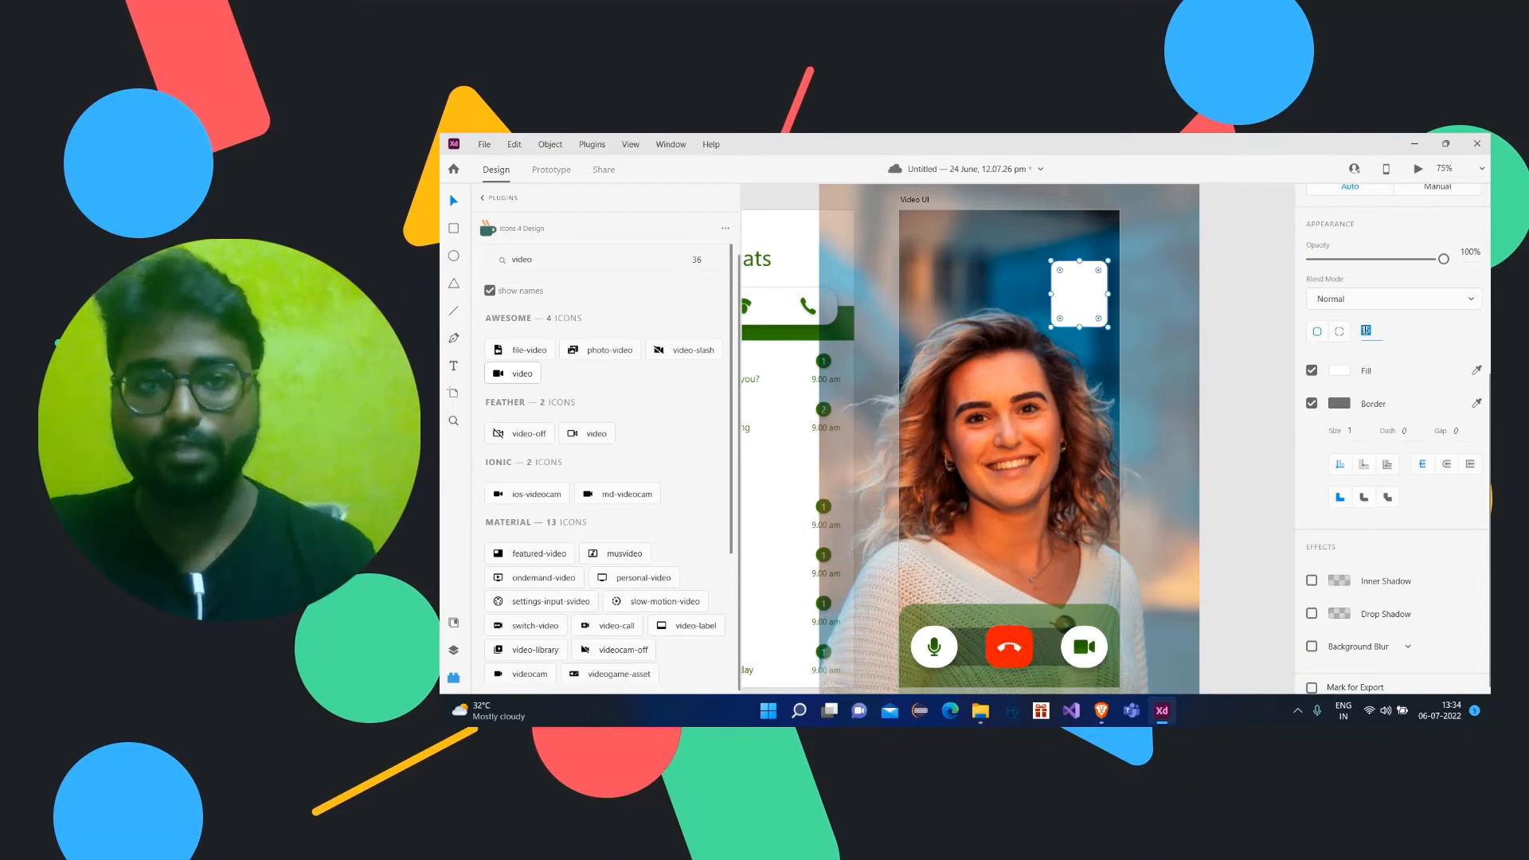
{"action": "left_click", "coordinate": [1273, 305]}
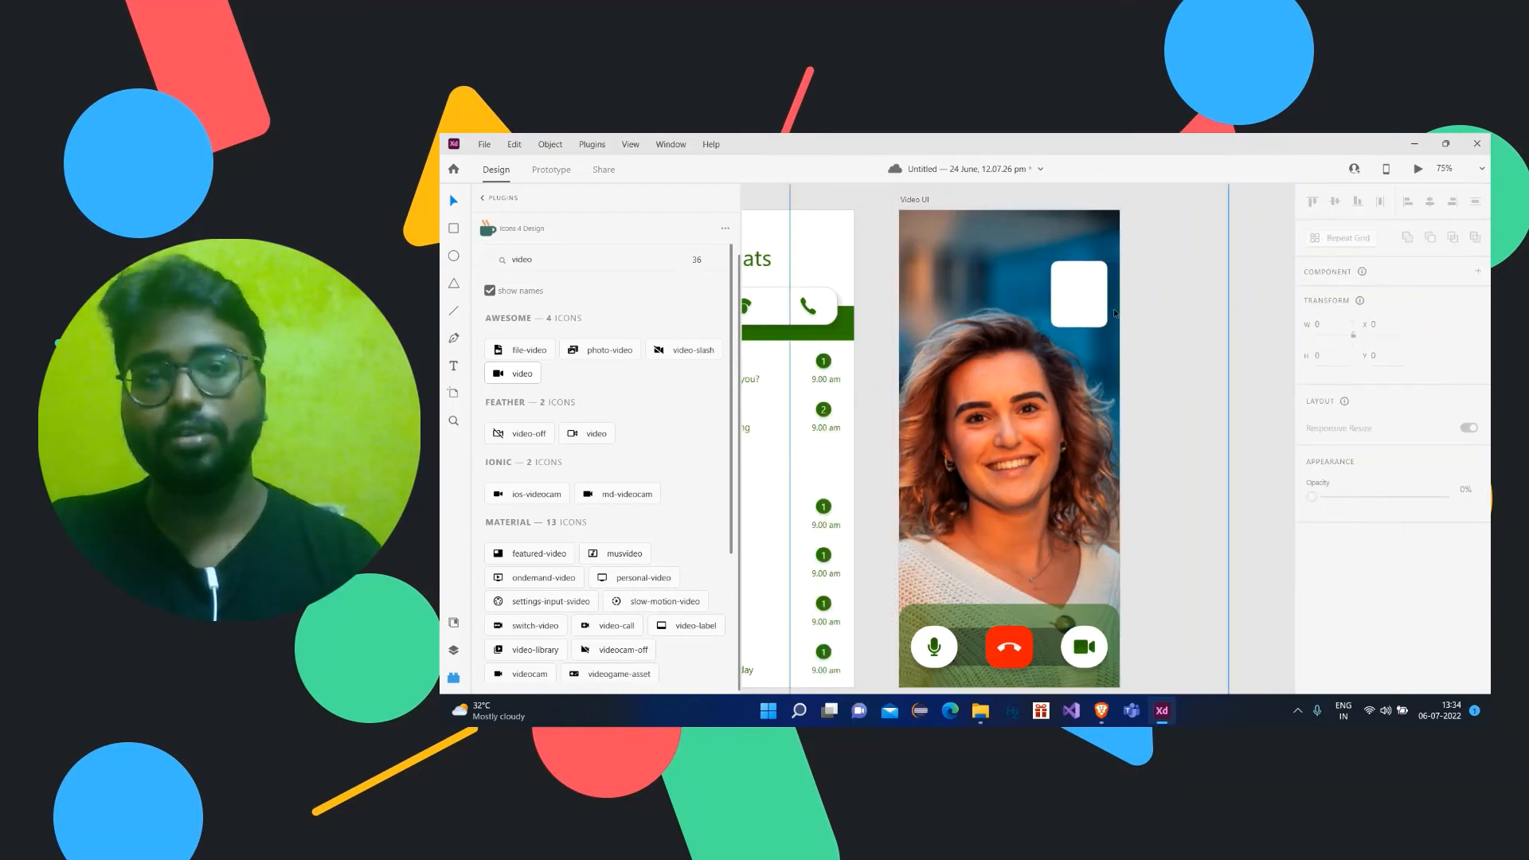
{"action": "left_click", "coordinate": [1079, 308]}
{"action": "left_click_drag", "start_coordinate": [1078, 306], "coordinate": [1077, 302]}
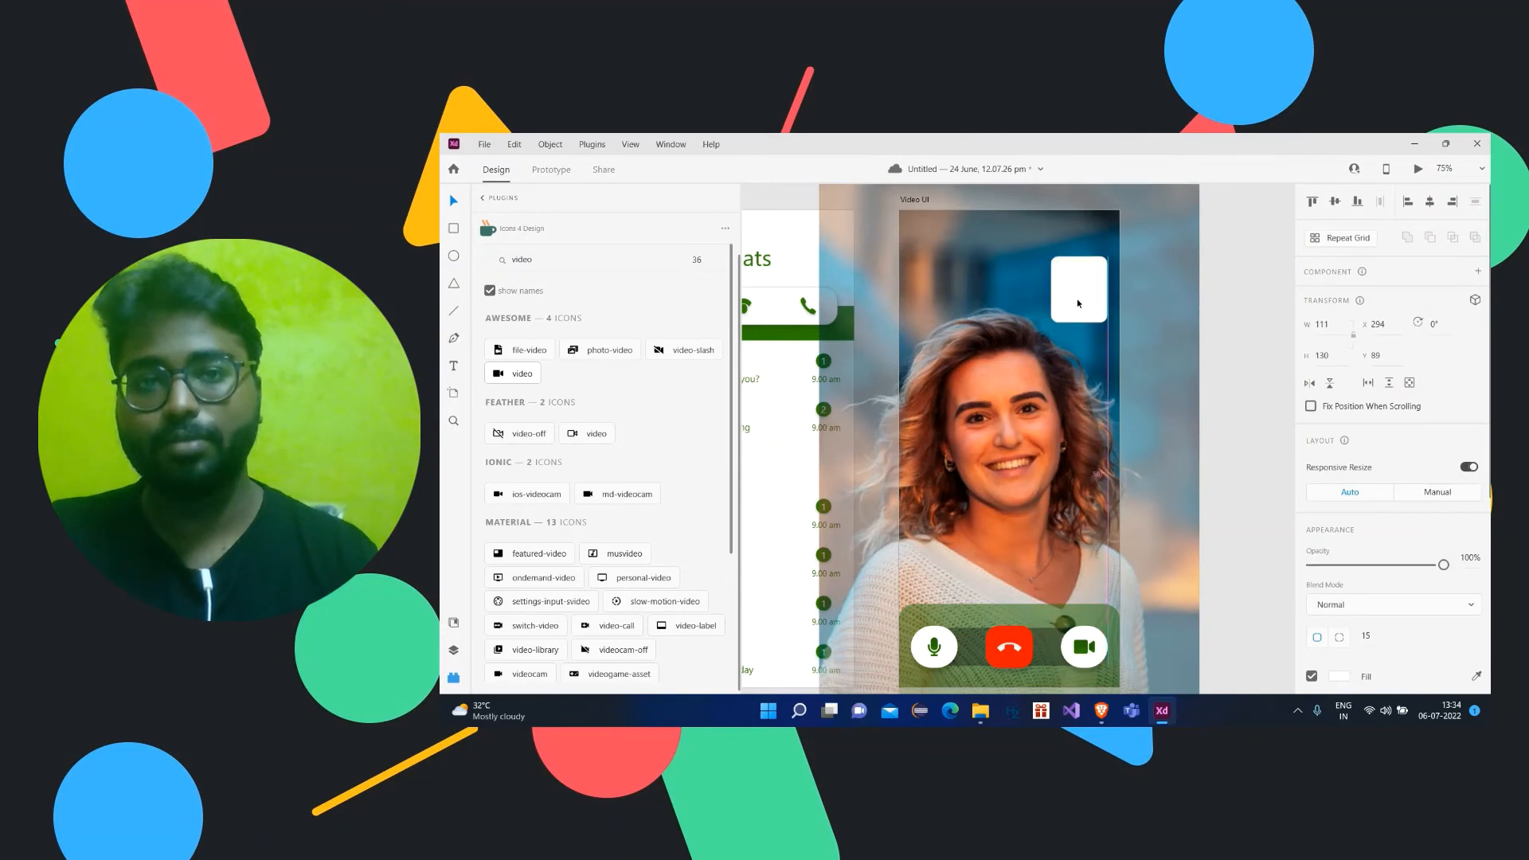
{"action": "left_click", "coordinate": [1268, 248]}
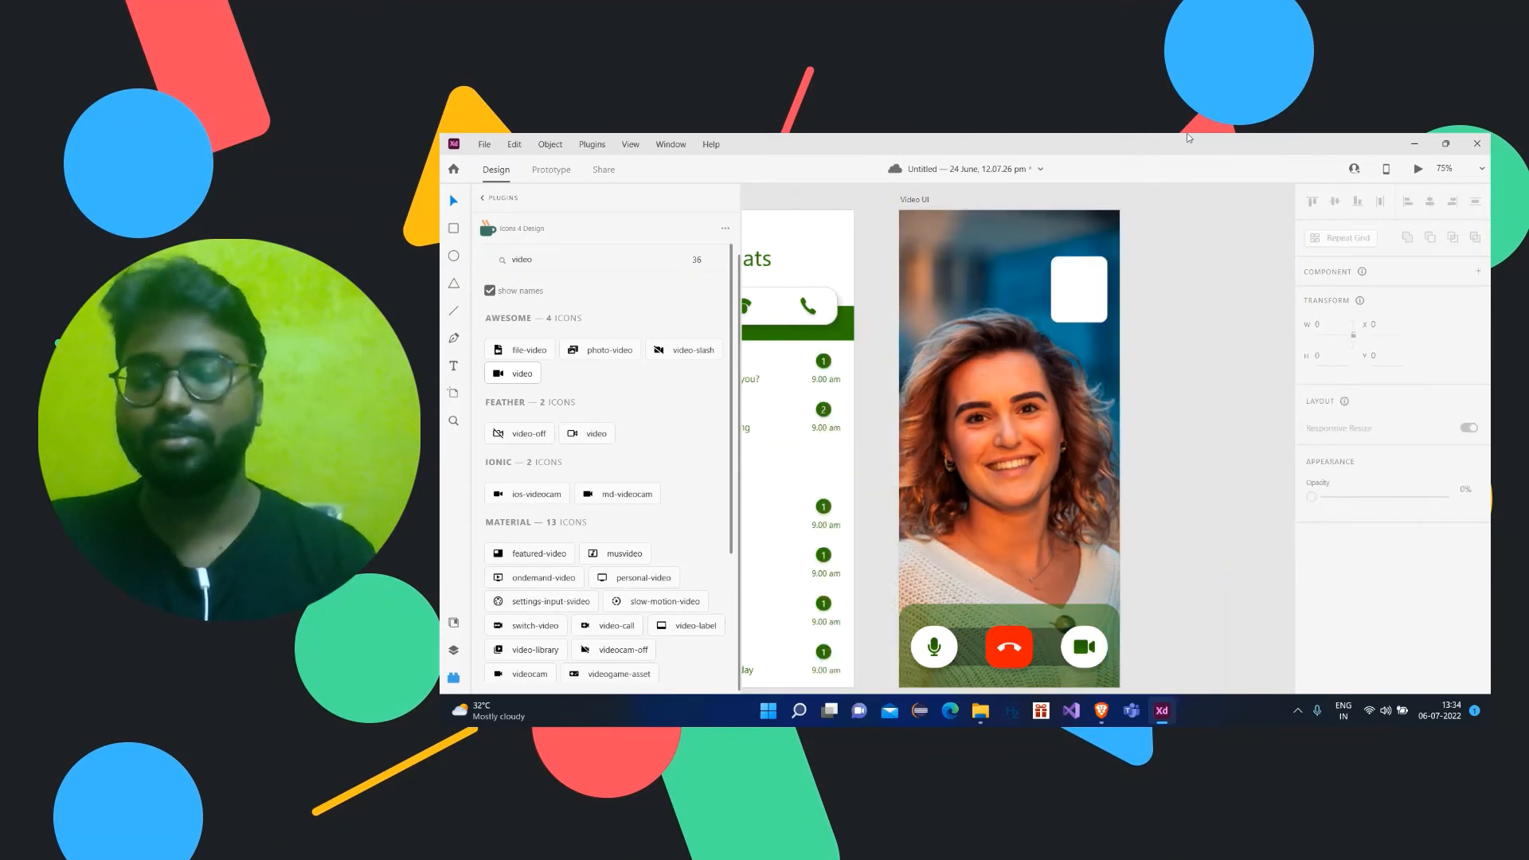
Step: Fill the rounded rectangle with the smiling man's portrait photo from the UIUX folder
{"action": "left_click", "coordinate": [980, 710]}
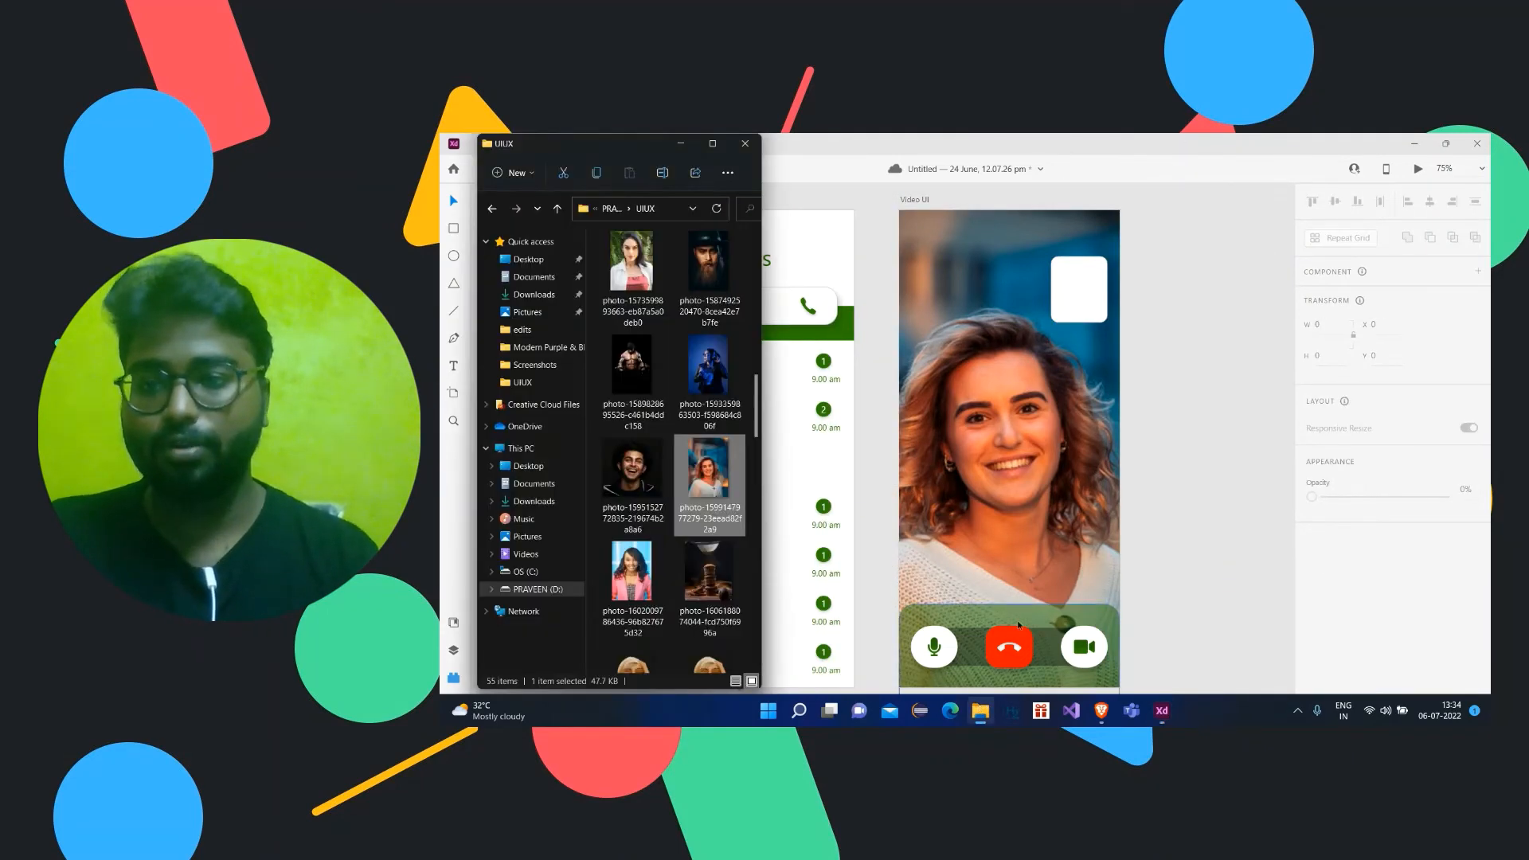
{"action": "left_click", "coordinate": [632, 467]}
{"action": "left_click_drag", "start_coordinate": [632, 468], "coordinate": [1092, 304]}
{"action": "left_click", "coordinate": [1092, 304]}
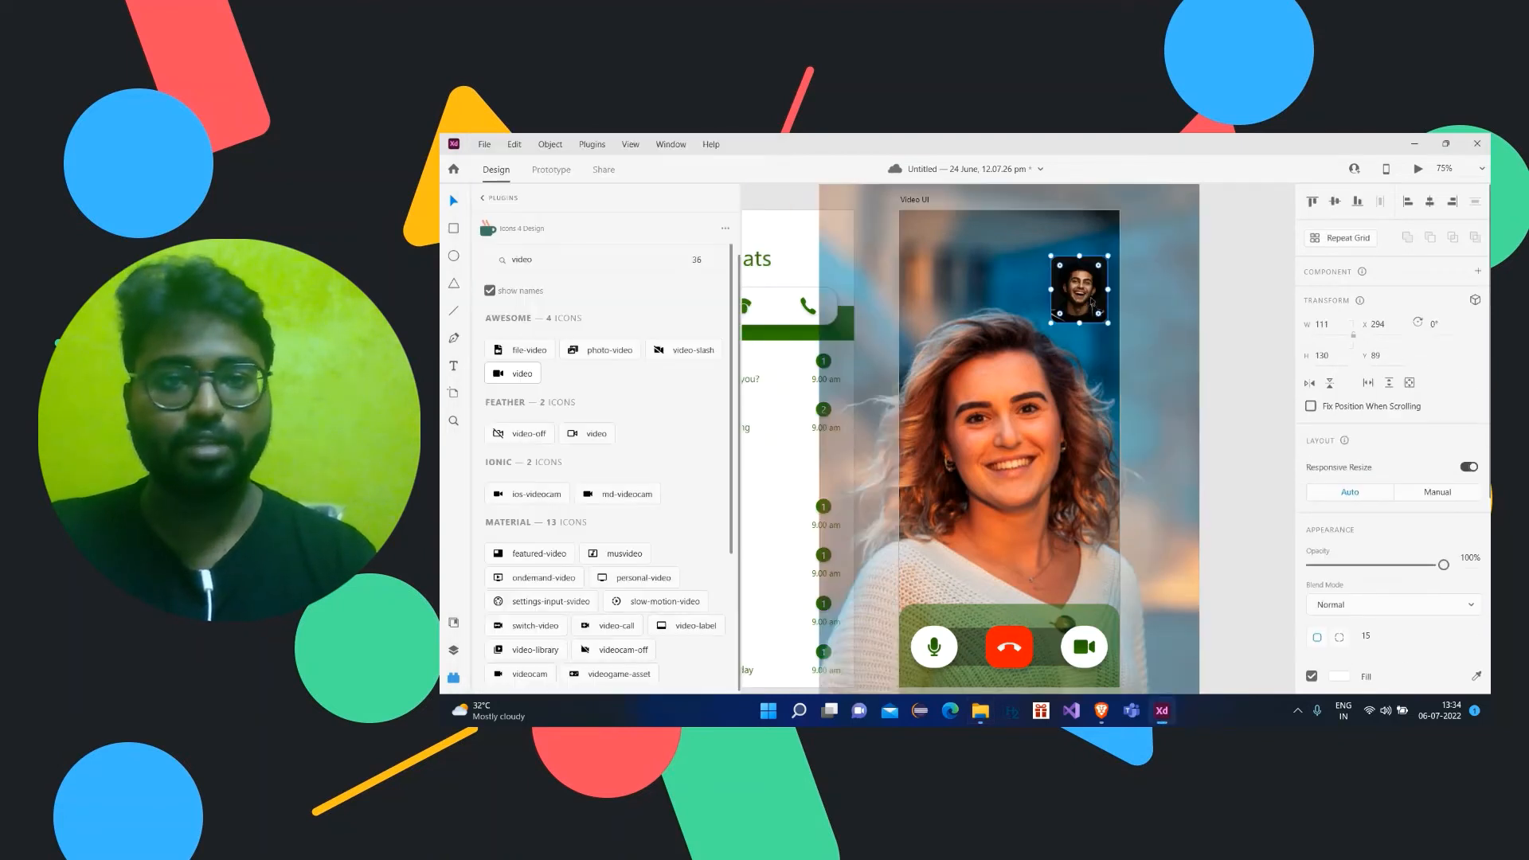
{"action": "left_click", "coordinate": [1256, 296]}
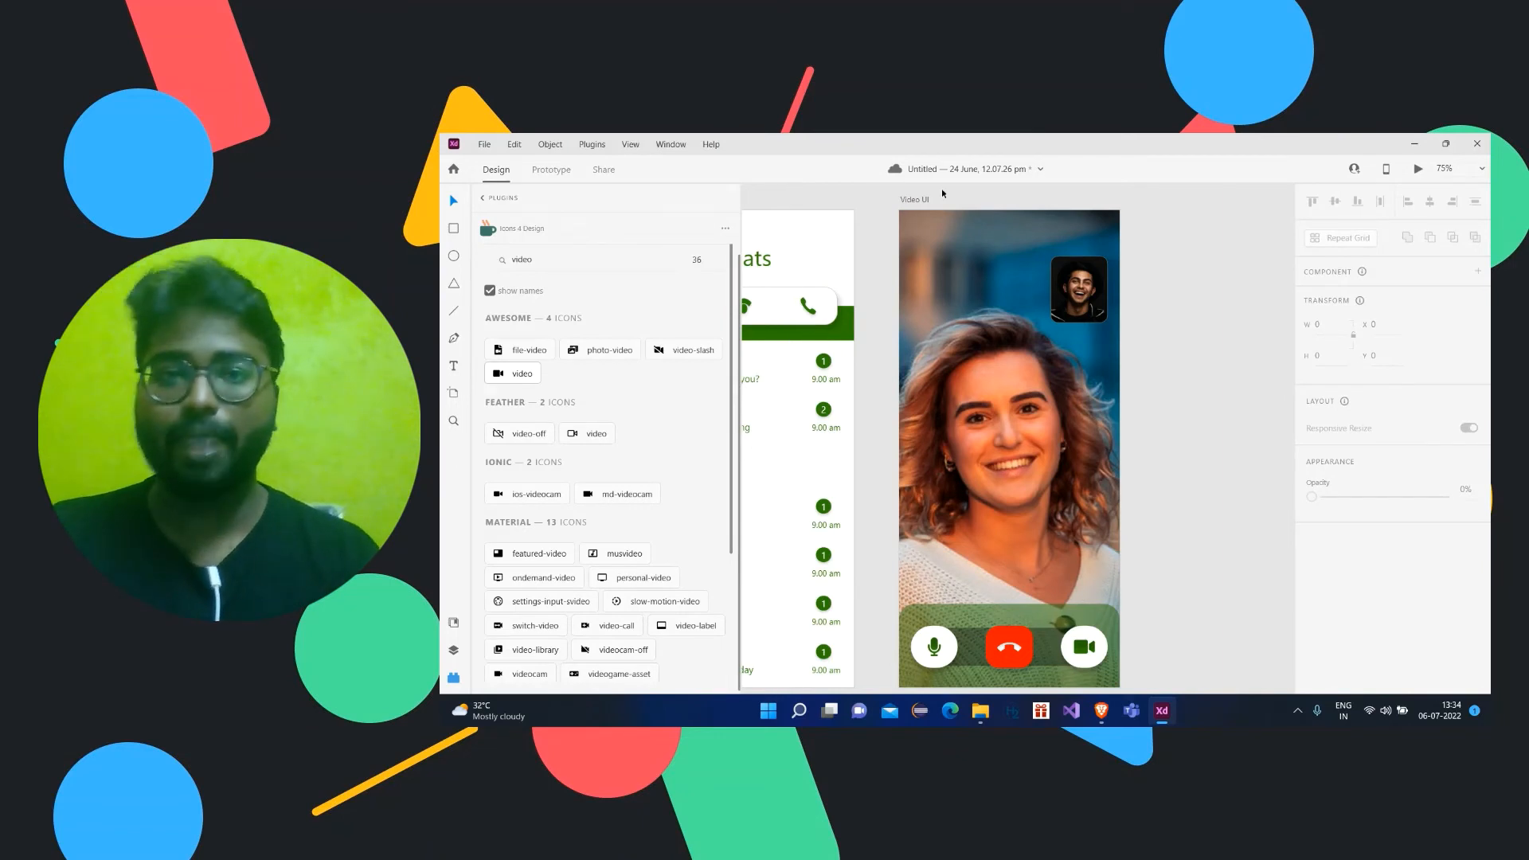
Step: Search the icon plugin for "arrow" and insert the ios-arrow-back icon on the Video UI artboard
{"action": "double_click", "coordinate": [518, 261]}
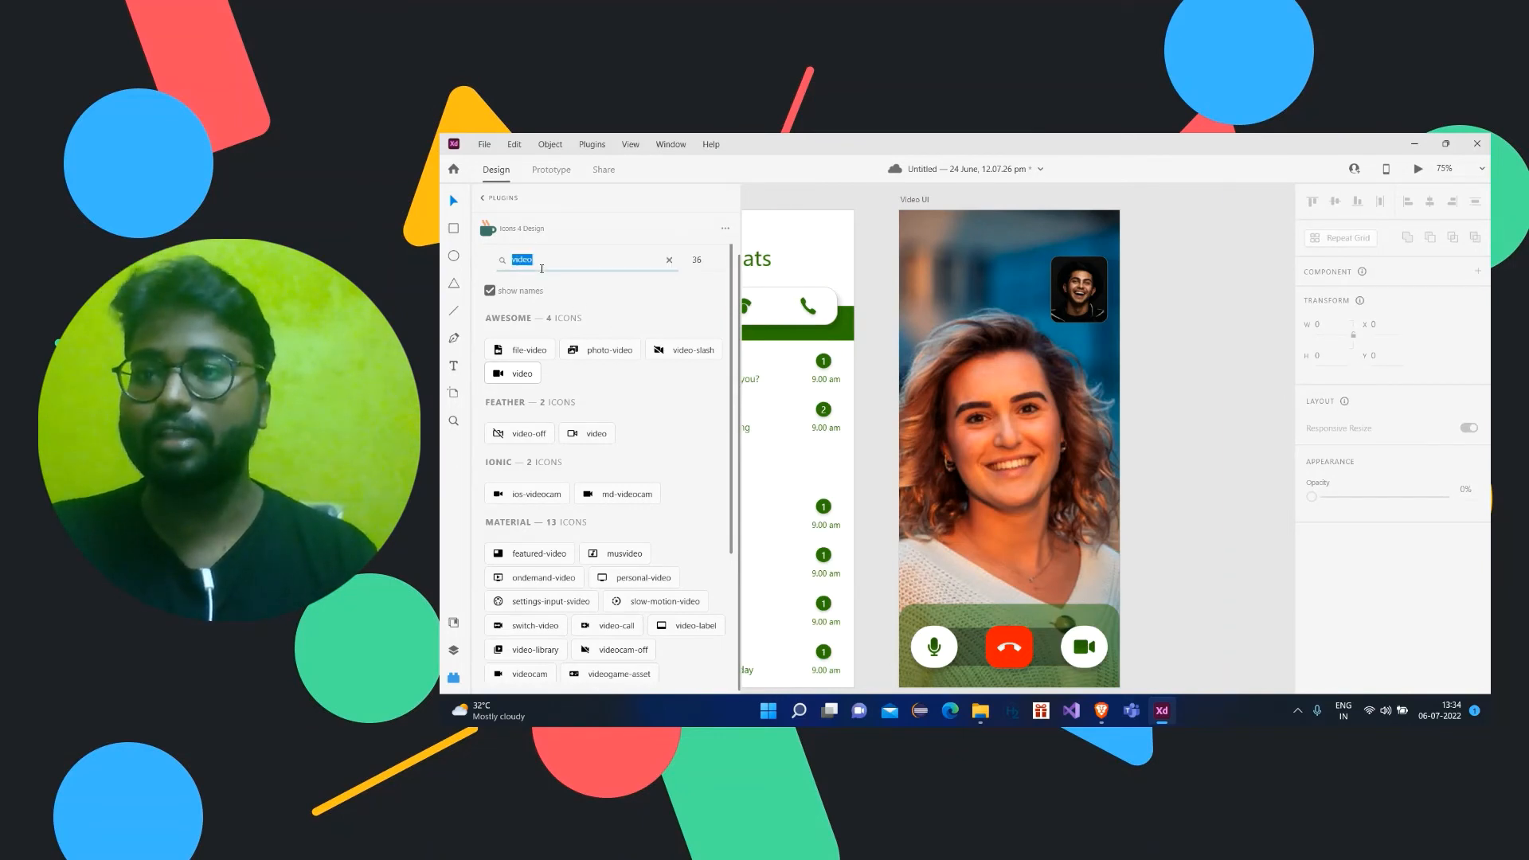
{"action": "left_click", "coordinate": [1101, 289]}
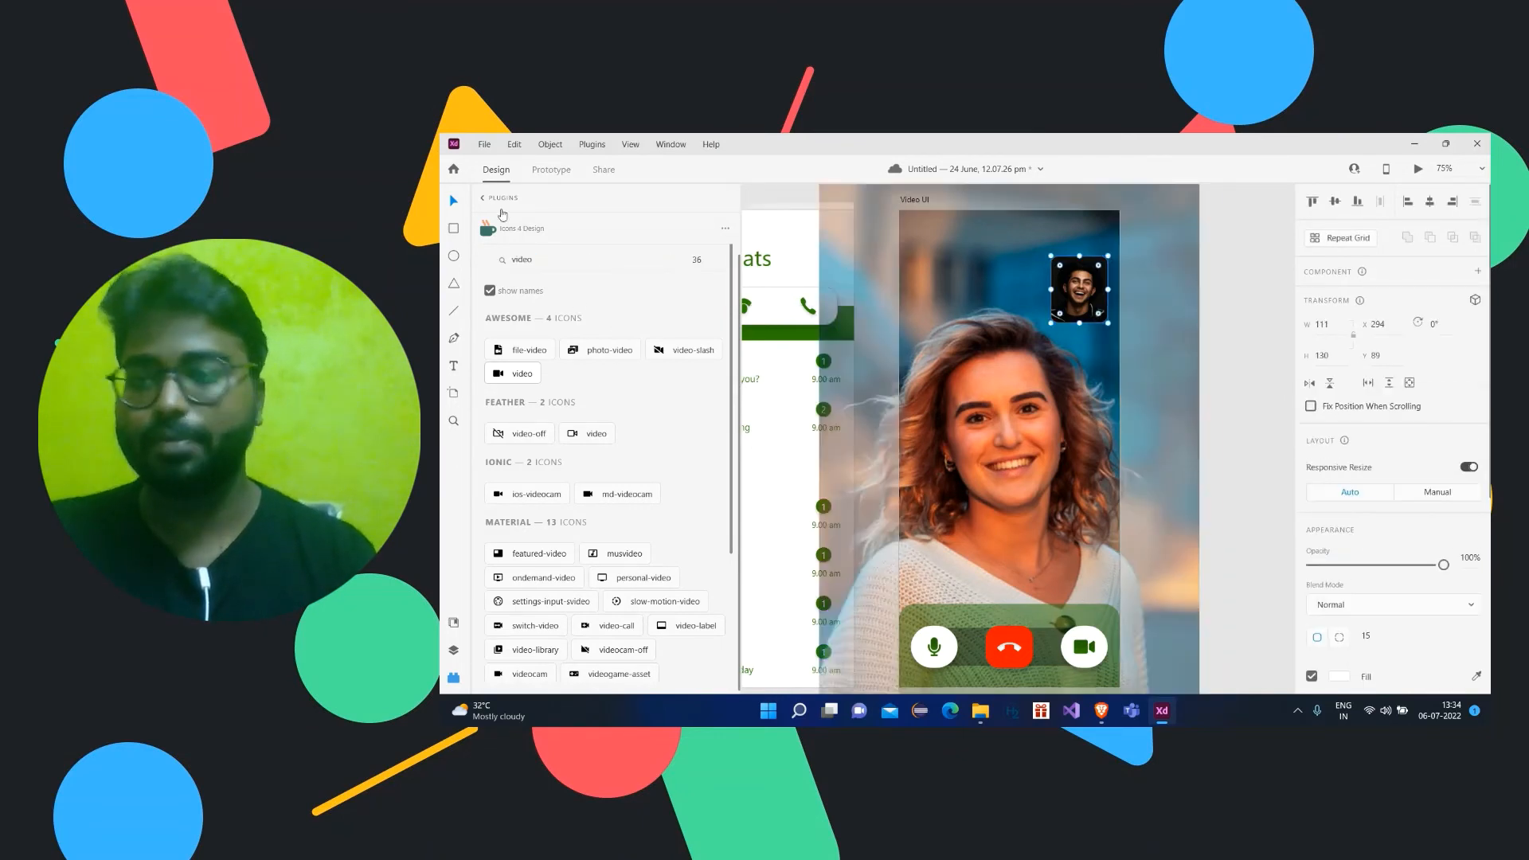
{"action": "double_click", "coordinate": [524, 258]}
{"action": "key", "text": "BackSpace"}
{"action": "type", "text": "arrow"}
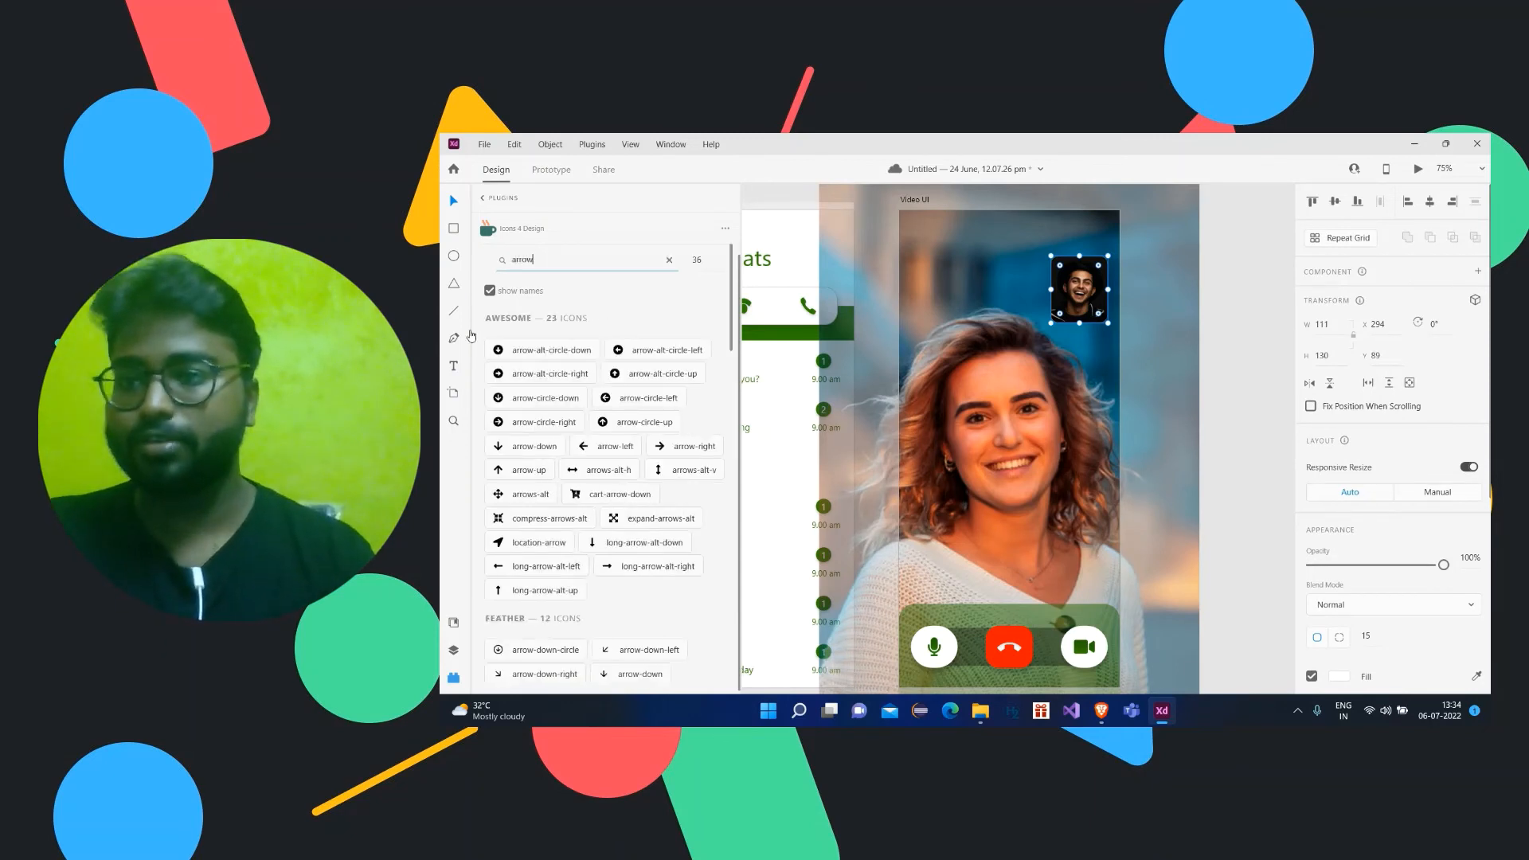
{"action": "scroll", "coordinate": [600, 444], "scroll_direction": "down", "scroll_amount": 5}
{"action": "scroll", "coordinate": [661, 284], "scroll_direction": "down", "scroll_amount": 3}
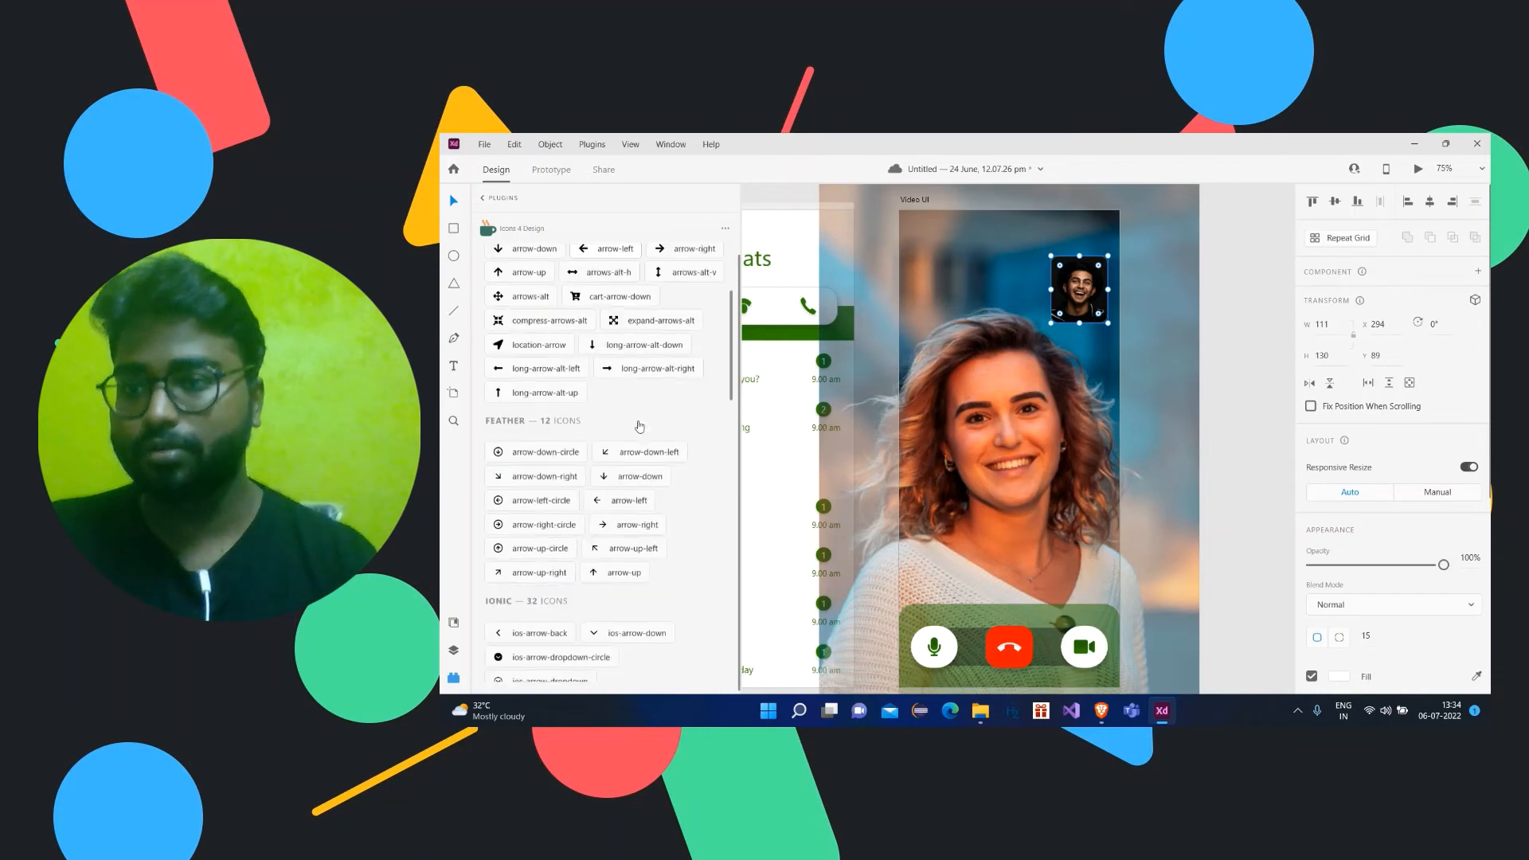
{"action": "left_click", "coordinate": [534, 506]}
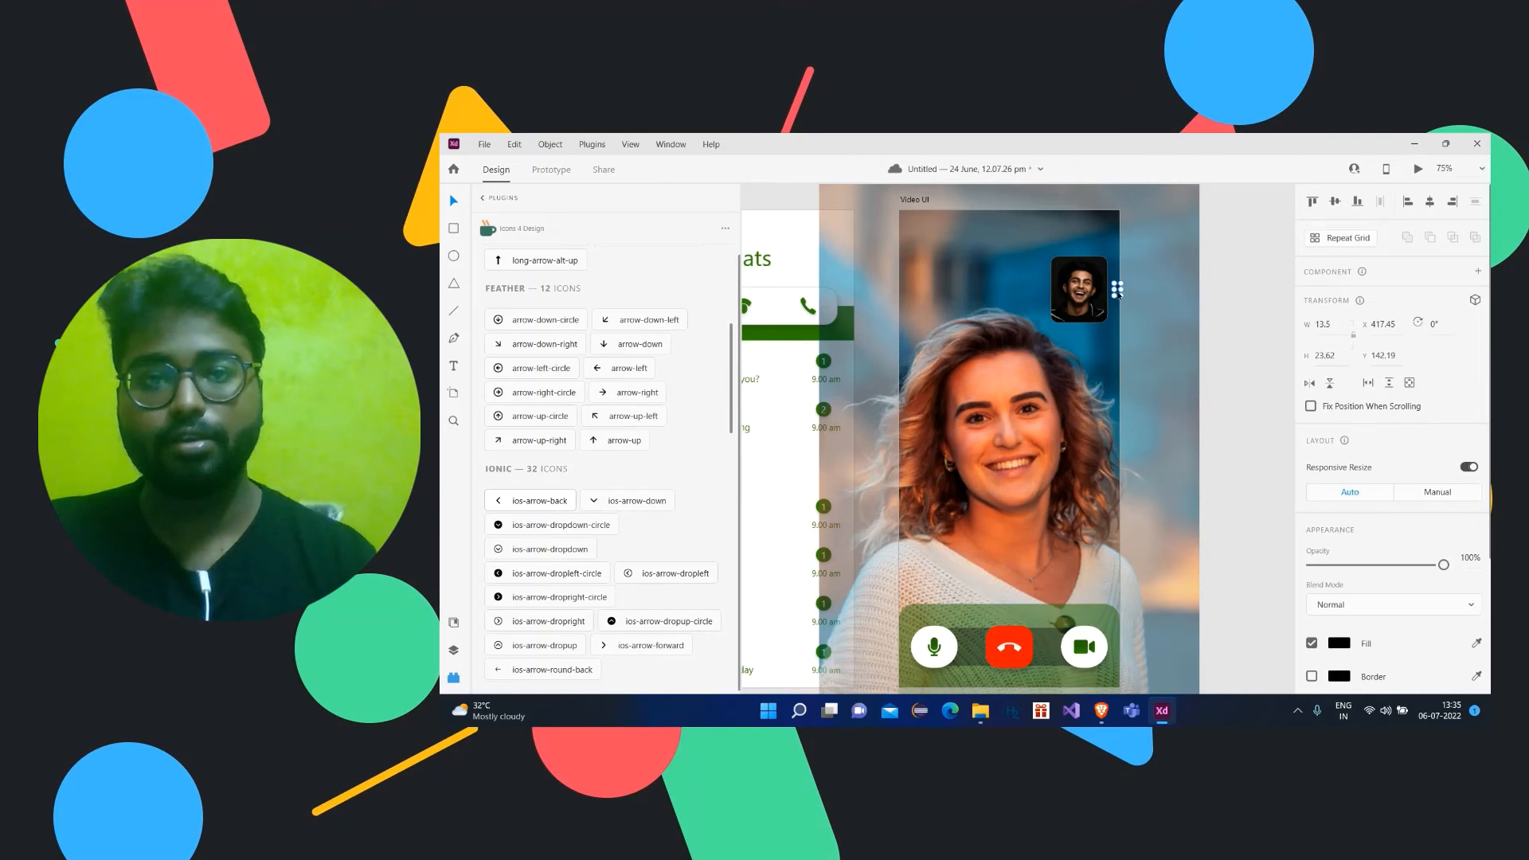
Step: Move the back arrow to the upper-left area of the portrait and enlarge it proportionally to a height of 27.62
{"action": "left_click_drag", "start_coordinate": [1119, 294], "coordinate": [915, 254]}
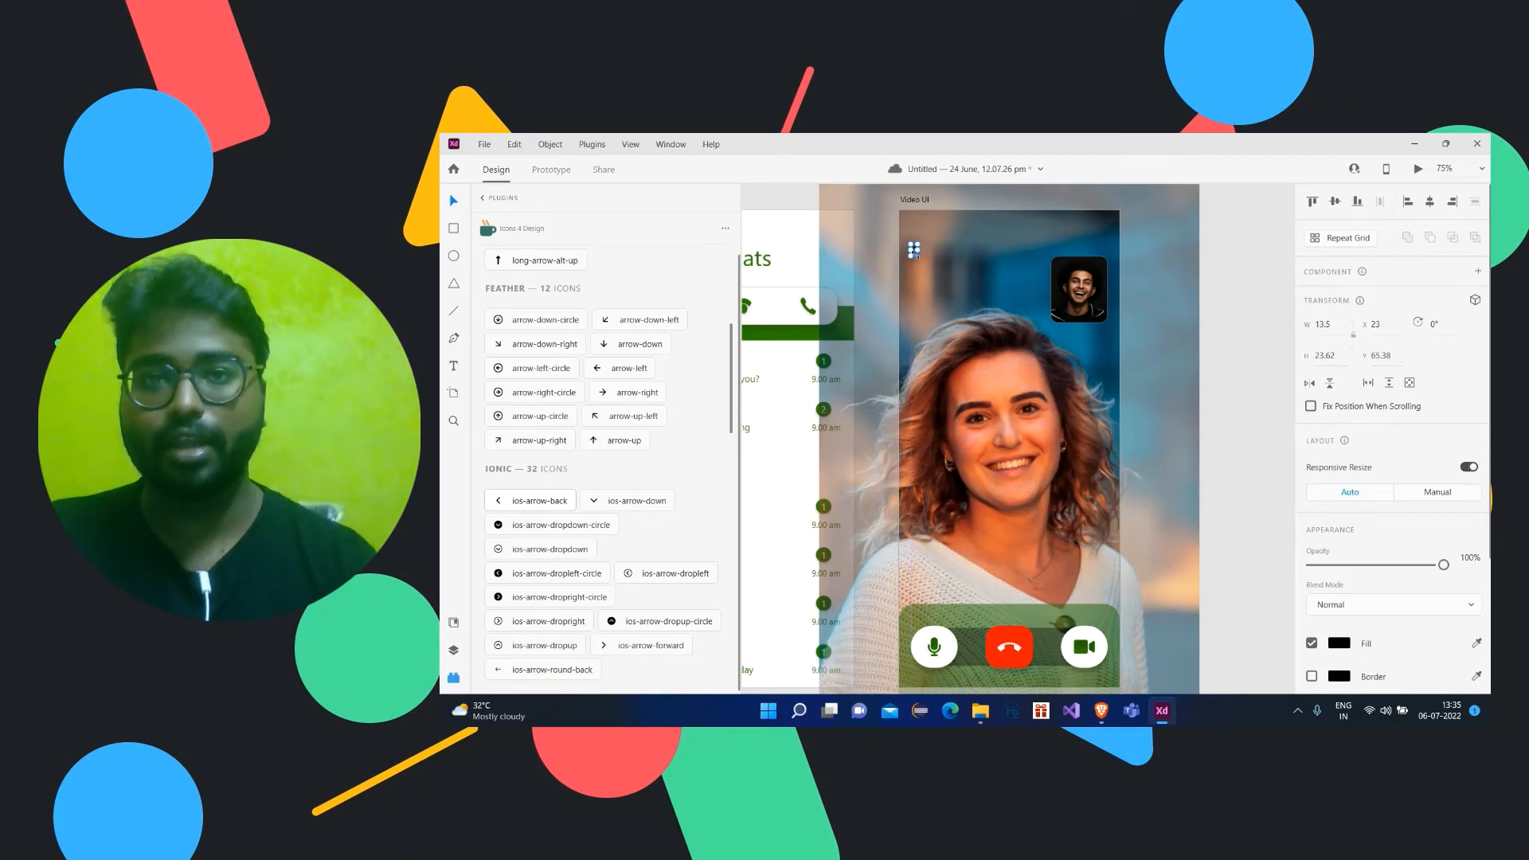
{"action": "left_click", "coordinate": [1337, 356]}
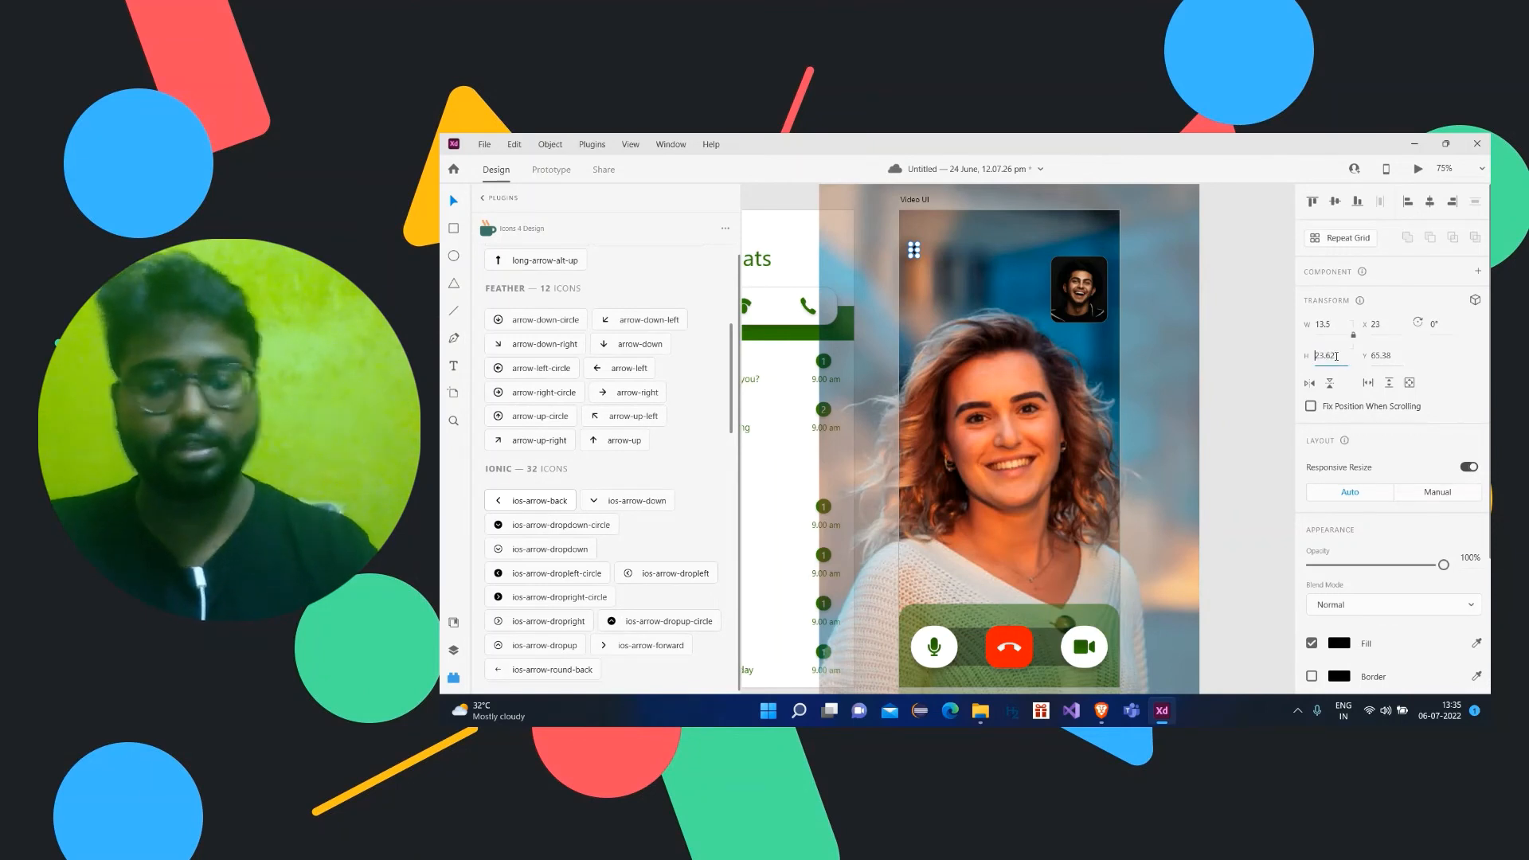
{"action": "key", "text": "Up"}
{"action": "key", "text": "Up"}
{"action": "key", "text": "Up"}
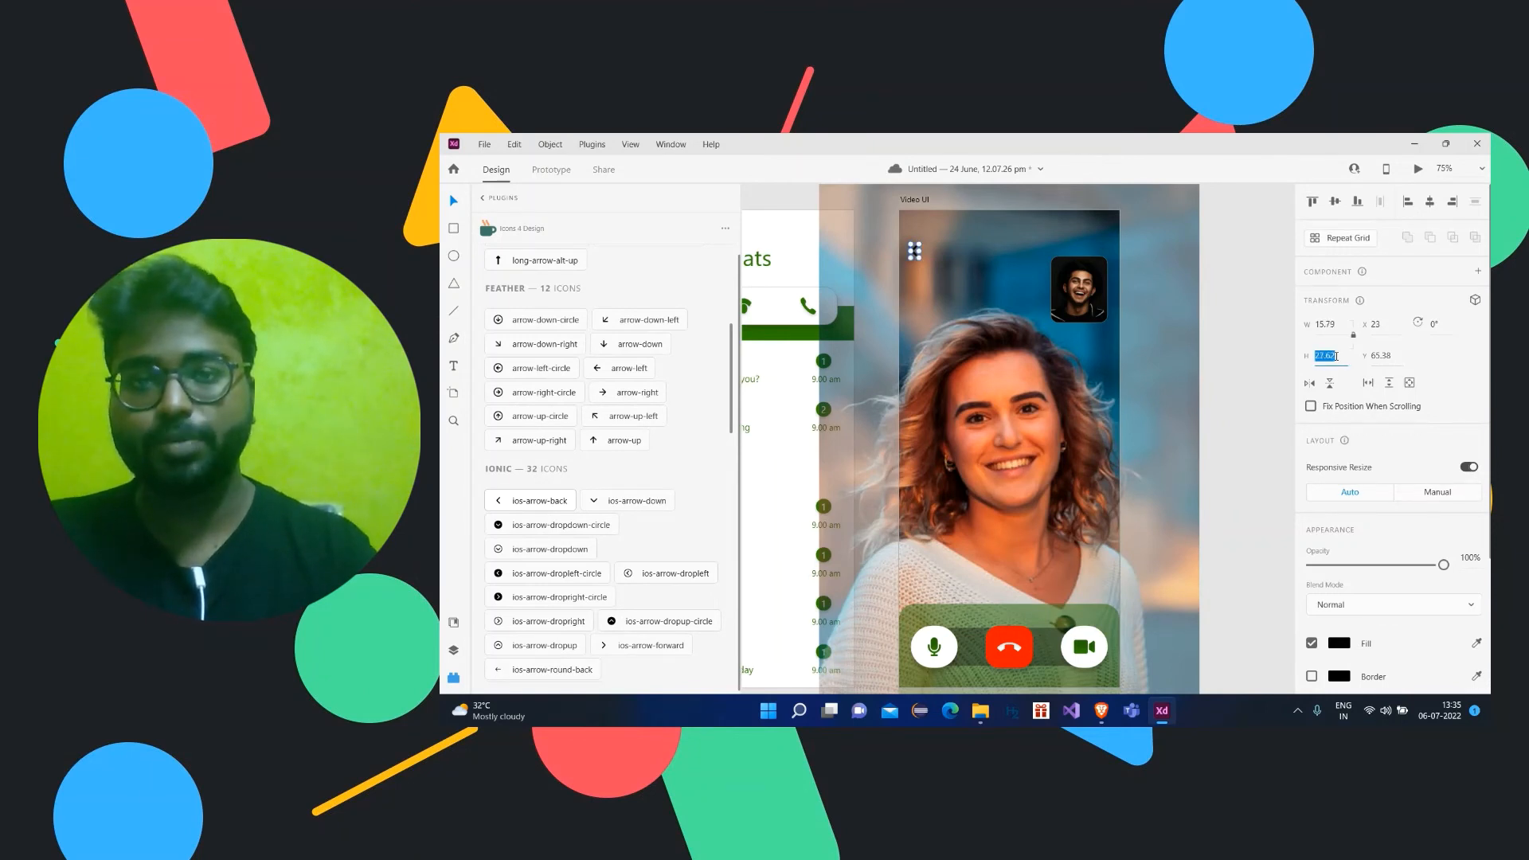
Step: Fill the back arrow icon with white (#FFFFFF)
{"action": "scroll", "coordinate": [1362, 501], "scroll_direction": "down", "scroll_amount": 3}
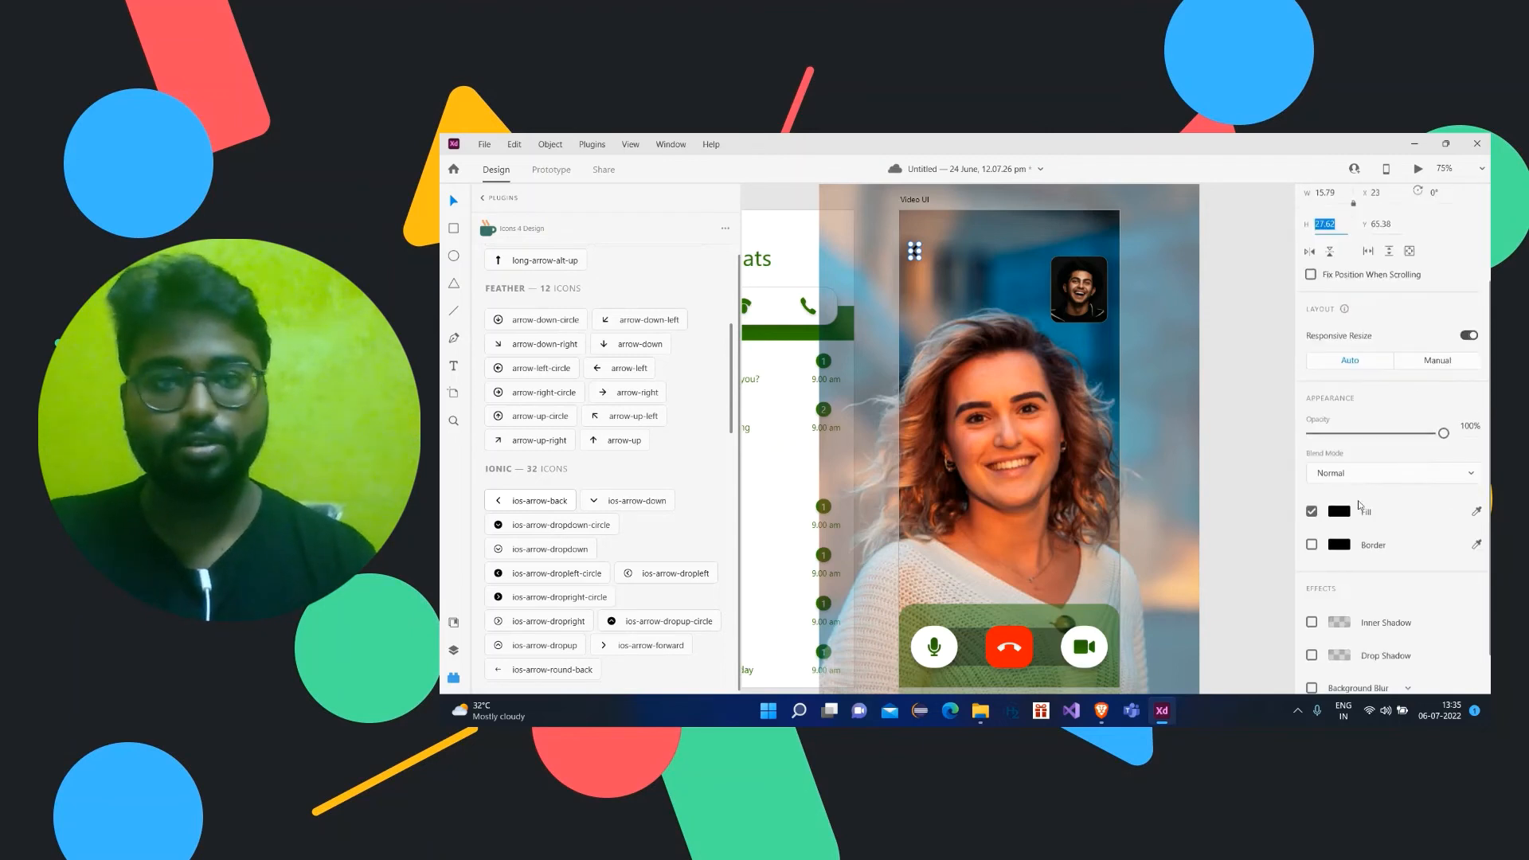
{"action": "left_click", "coordinate": [1340, 491]}
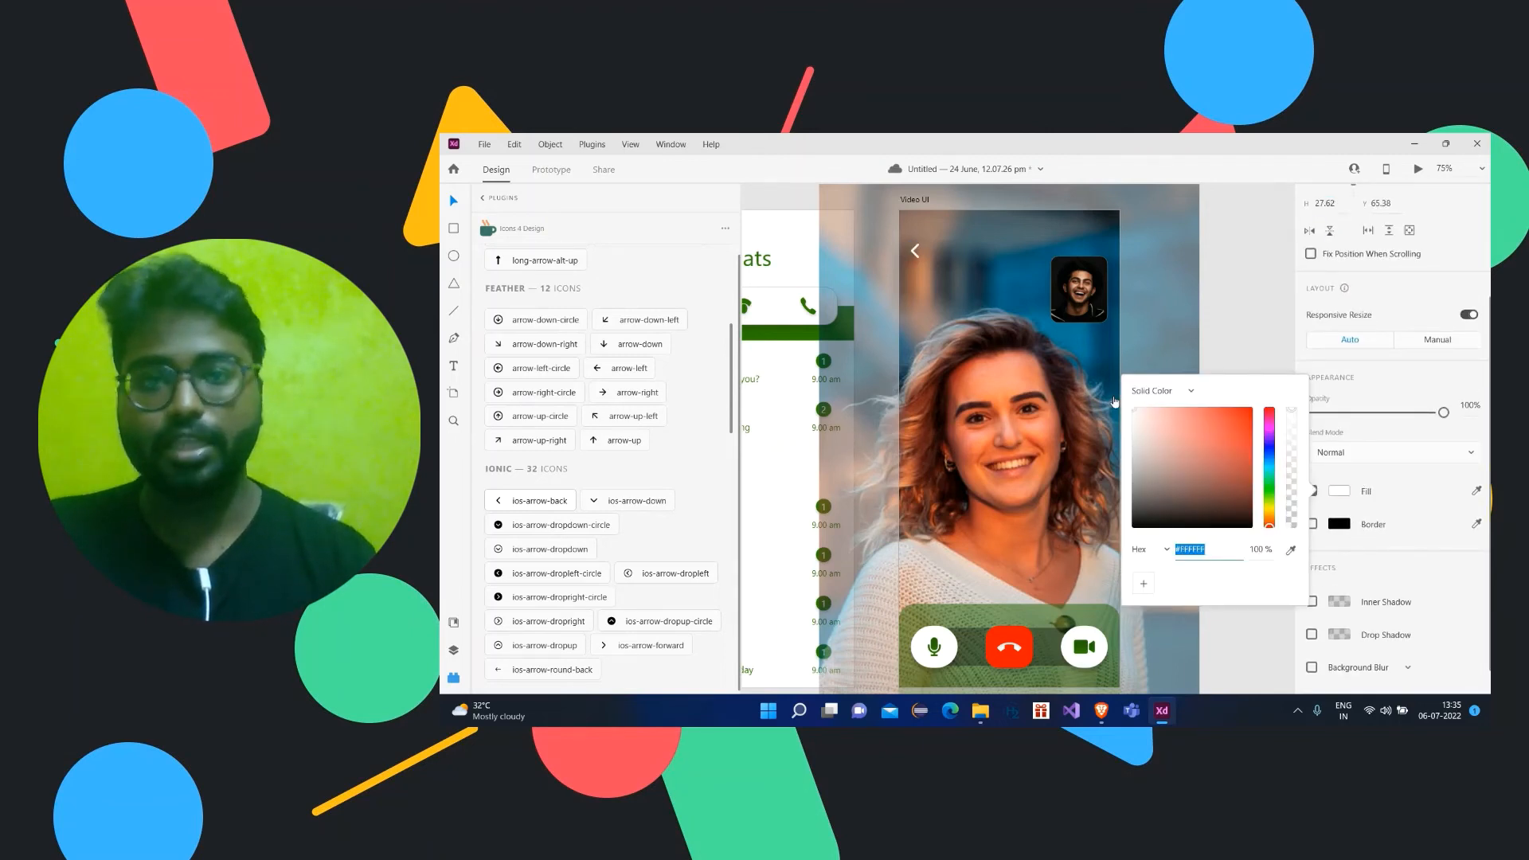
{"action": "left_click", "coordinate": [1272, 259]}
{"action": "left_click", "coordinate": [1272, 259]}
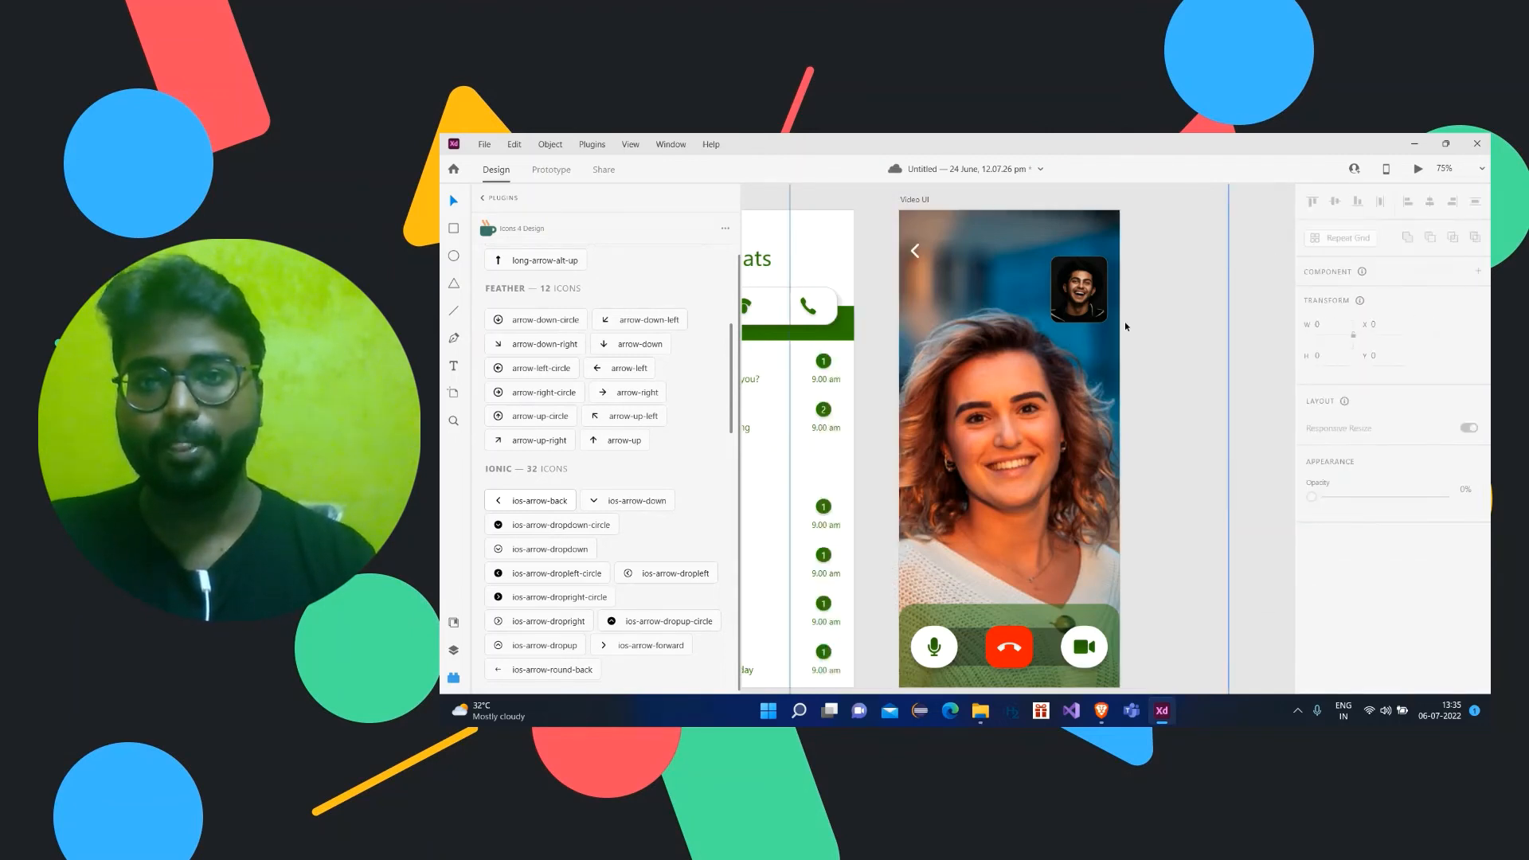
Step: Add a text label with the contact's full name just to the right of the back arrow
{"action": "left_click", "coordinate": [453, 368]}
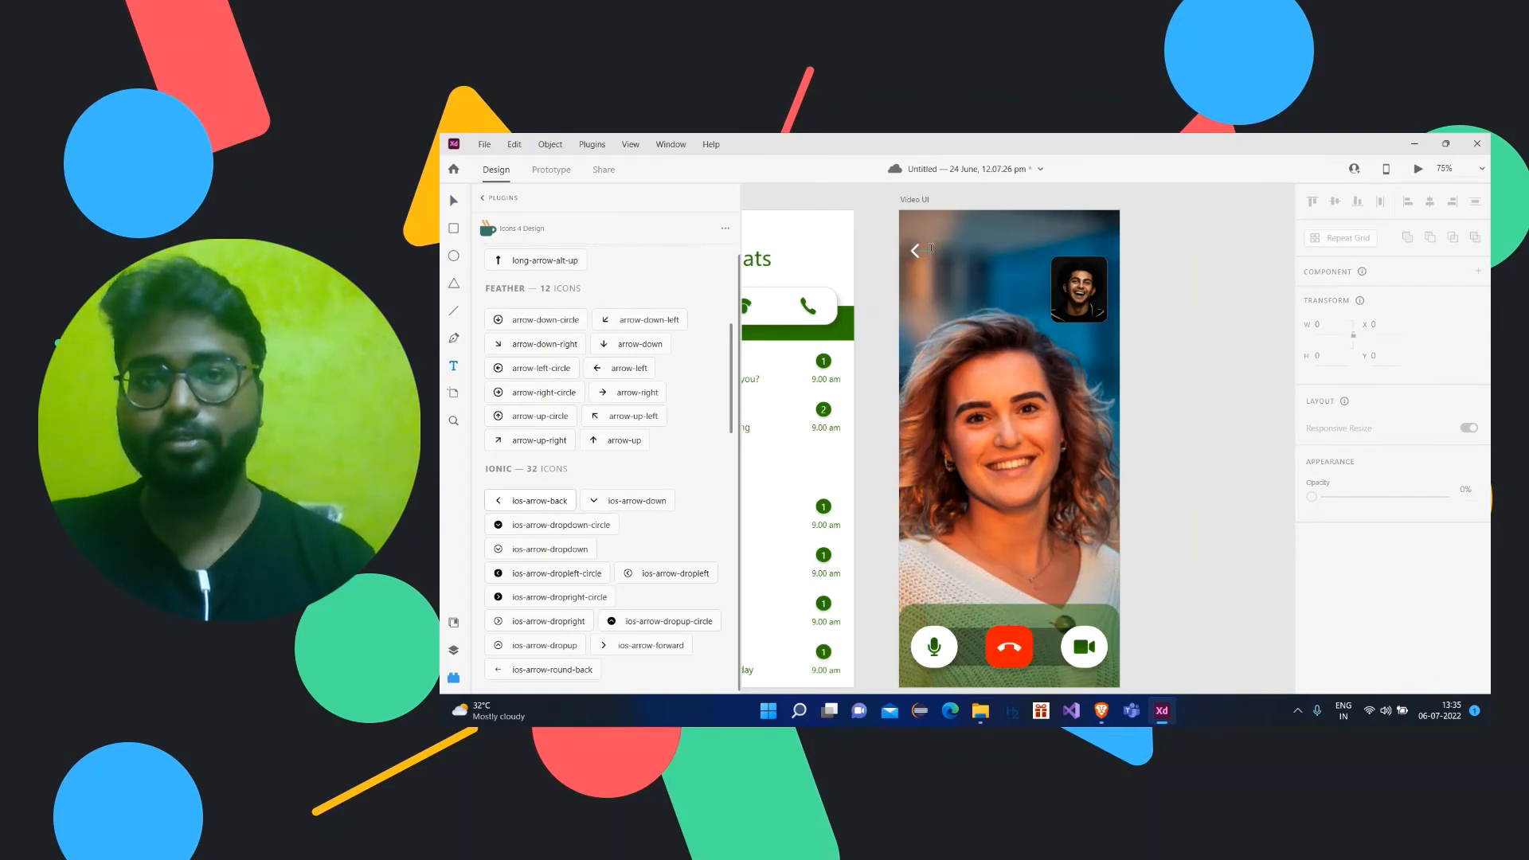
{"action": "left_click", "coordinate": [932, 249]}
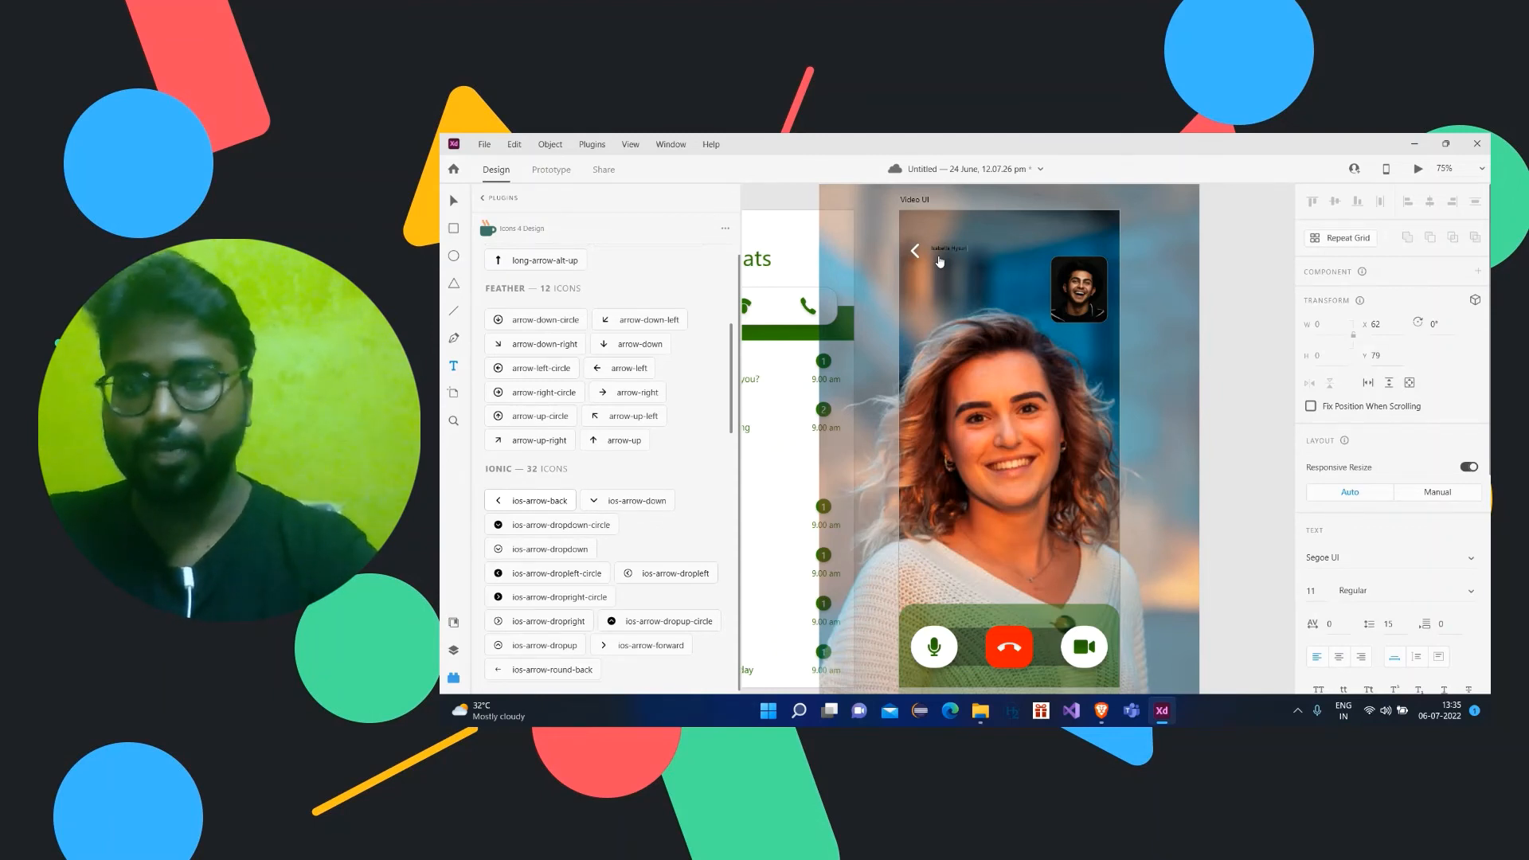
{"action": "key", "text": "Escape"}
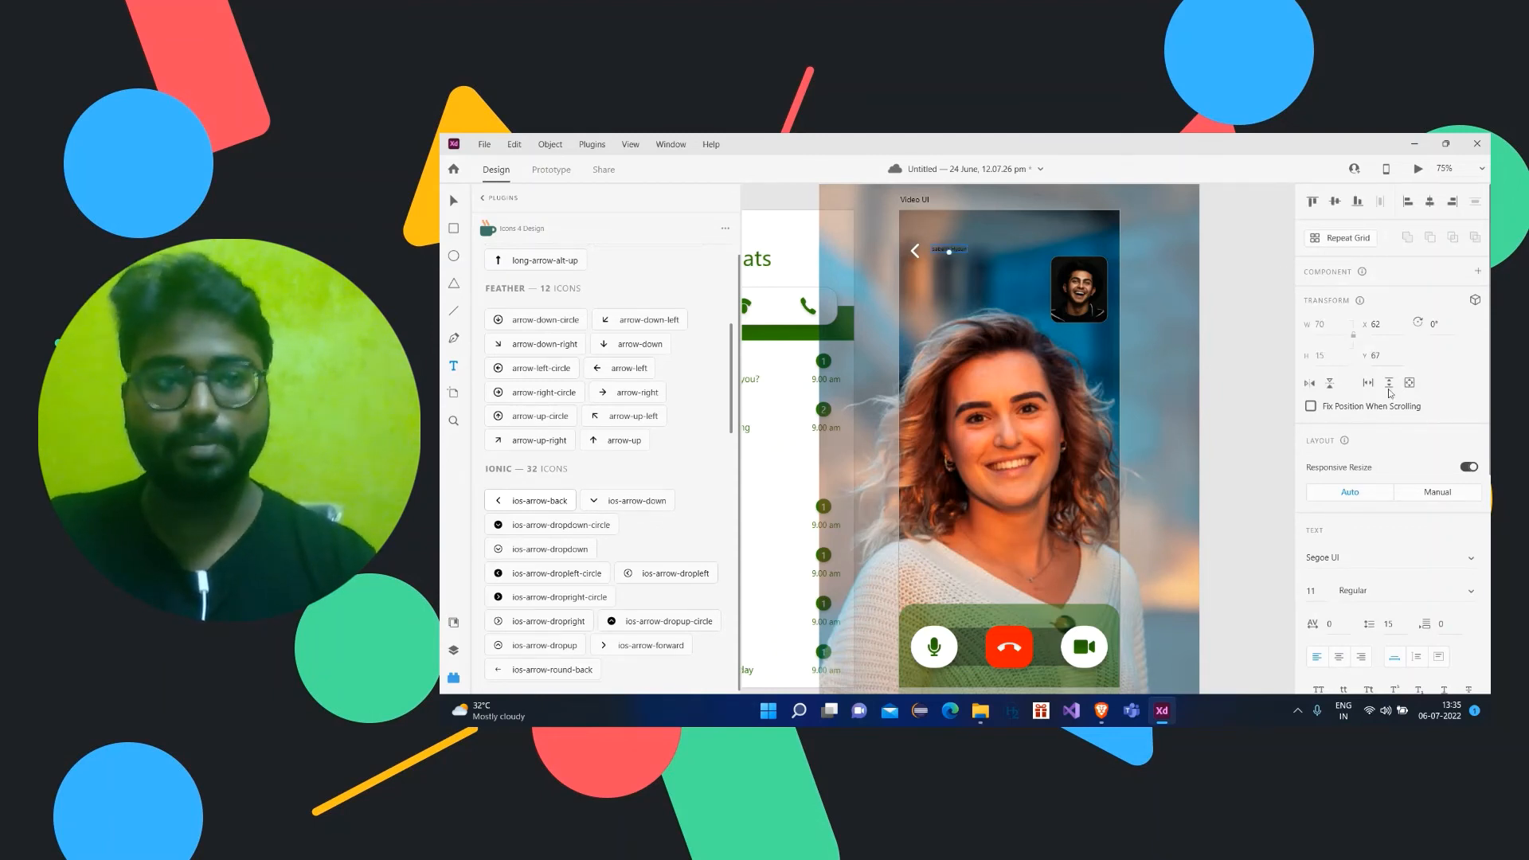
Step: Increase the contact name label's font size to 30
{"action": "scroll", "coordinate": [1448, 474], "scroll_direction": "down", "scroll_amount": 4}
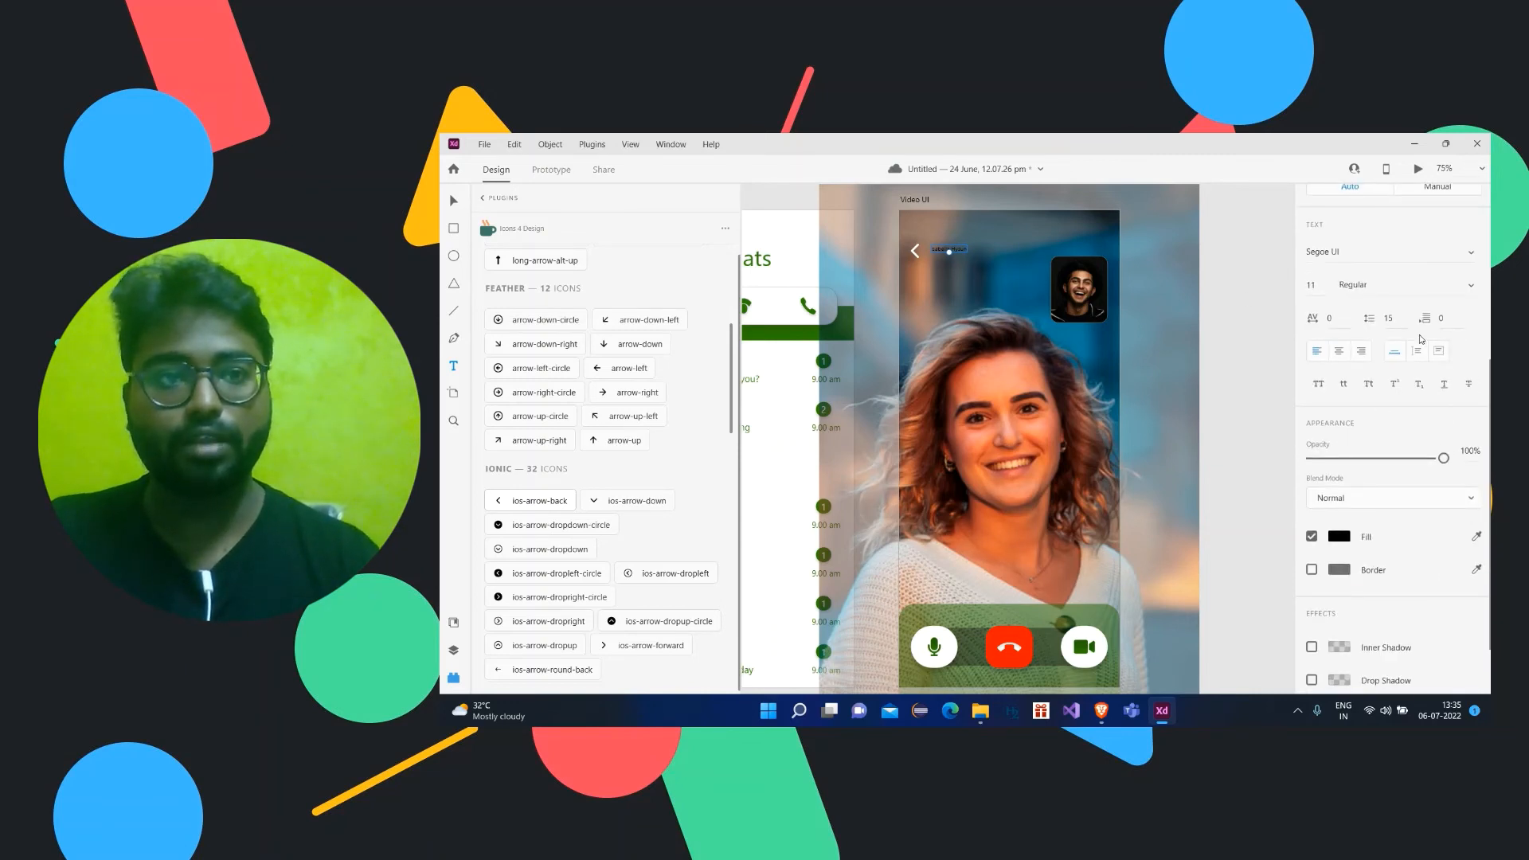
{"action": "scroll", "coordinate": [1465, 381], "scroll_direction": "up", "scroll_amount": 1}
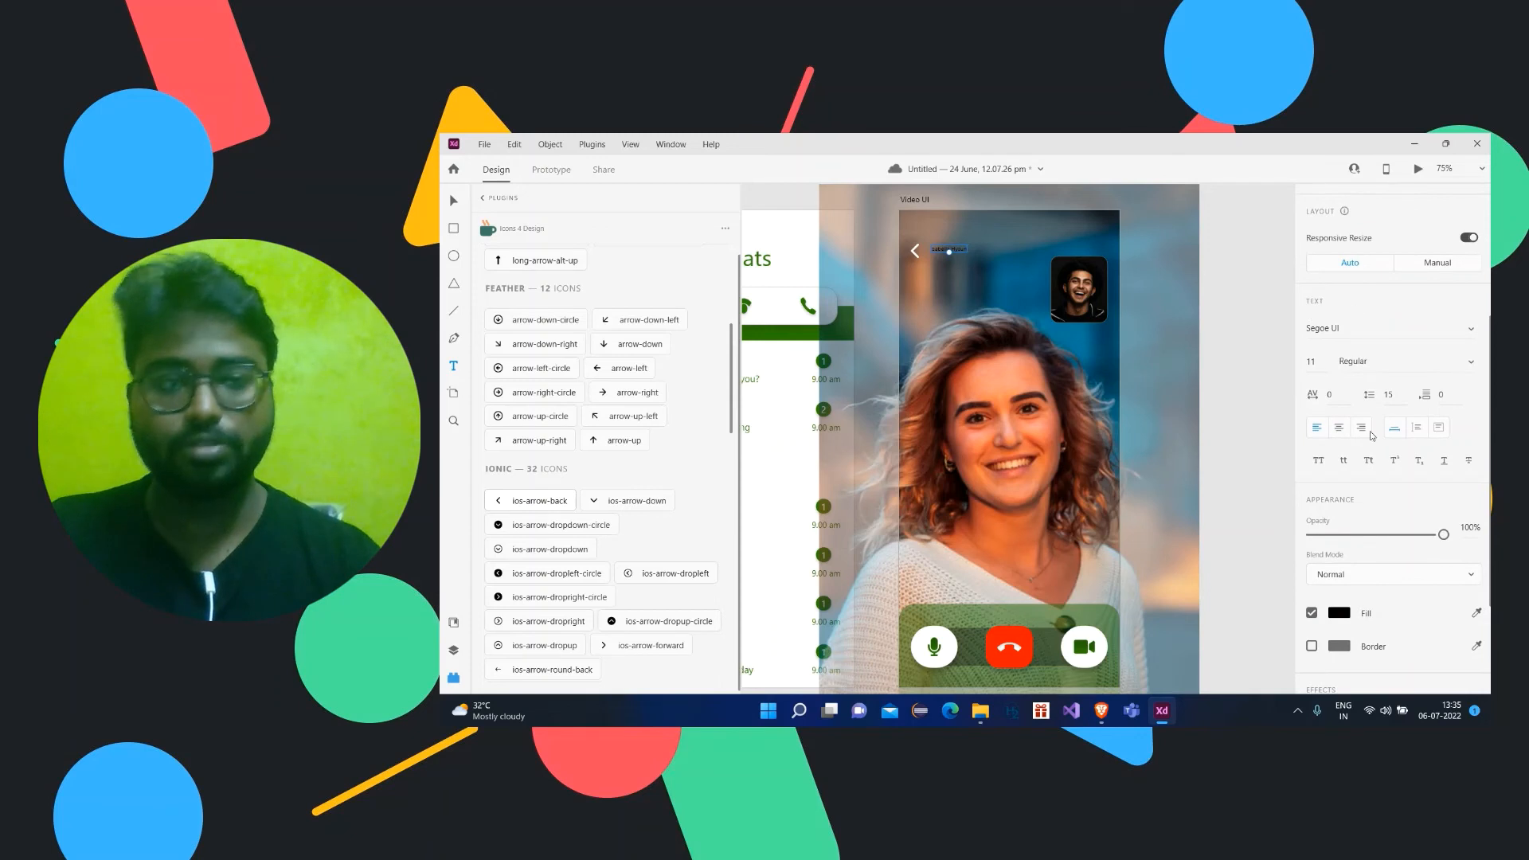
{"action": "left_click", "coordinate": [1319, 366]}
{"action": "key", "text": "Up"}
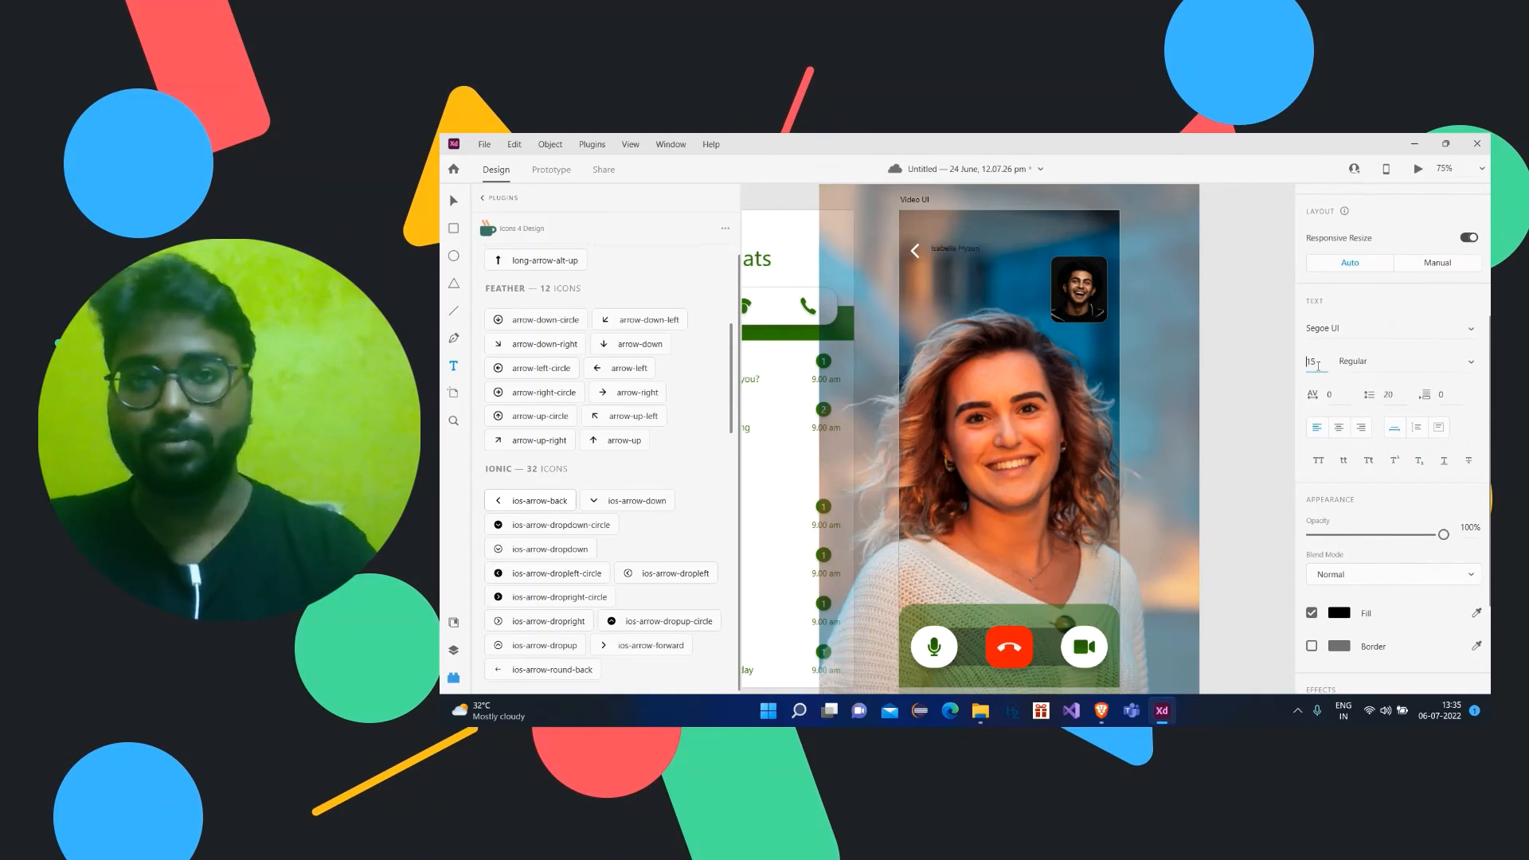
{"action": "key", "text": "Up"}
{"action": "key", "text": "Up"}
{"action": "key", "text": "Up"}
{"action": "key", "text": "Up"}
{"action": "key", "text": "Up"}
{"action": "key", "text": "Up"}
{"action": "key", "text": "Up"}
{"action": "key", "text": "Up"}
{"action": "key", "text": "Up"}
{"action": "key", "text": "Up"}
{"action": "key", "text": "Up"}
{"action": "key", "text": "Up"}
{"action": "key", "text": "Up"}
{"action": "key", "text": "Up"}
{"action": "key", "text": "Up"}
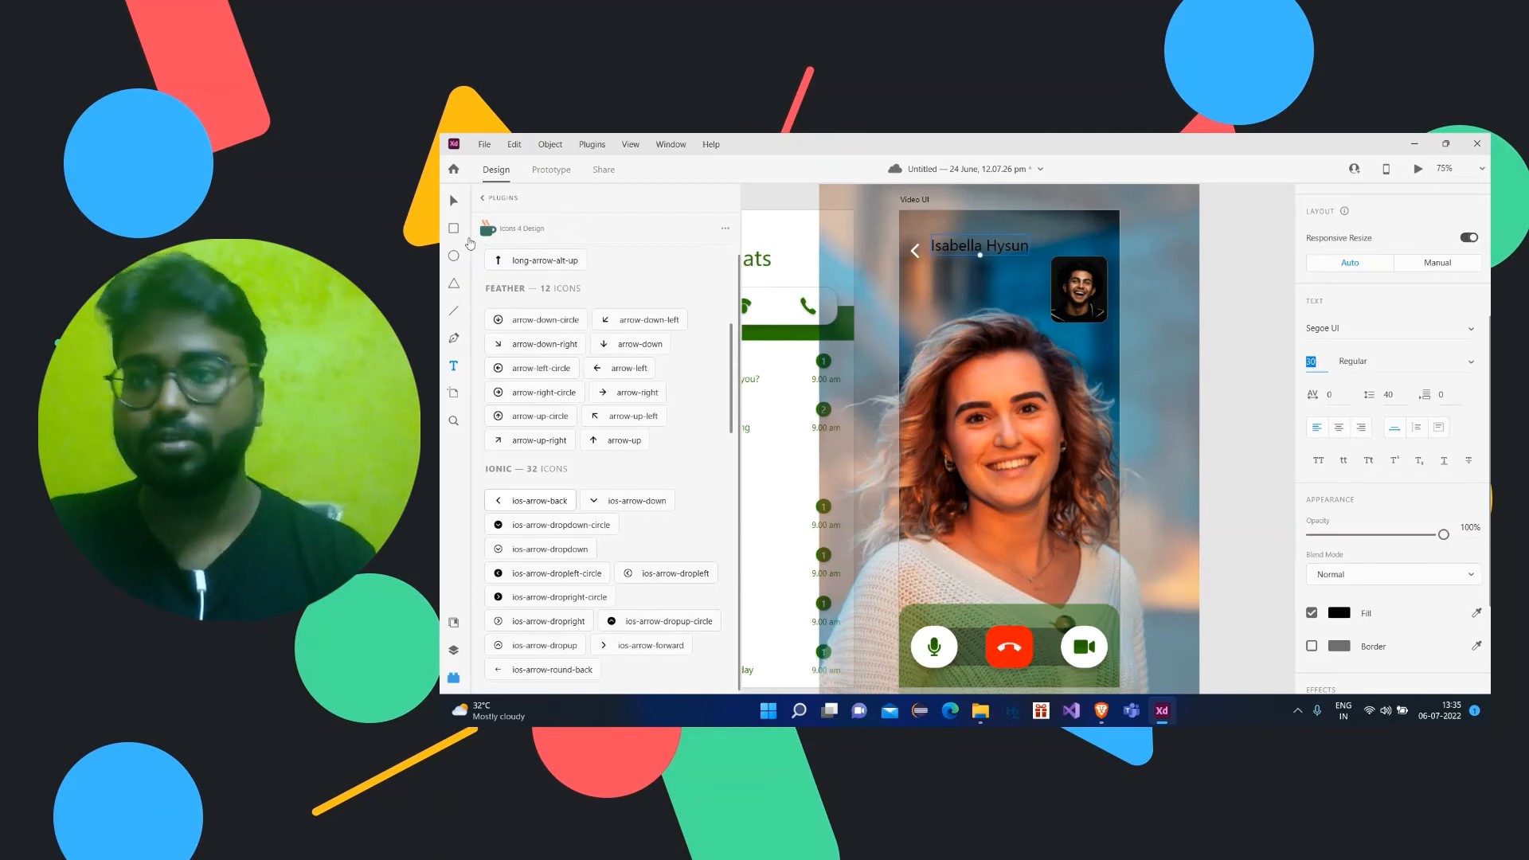
Step: Shift the contact name label to line up with the back arrow and fill it with white (#FFFFFF)
{"action": "left_click", "coordinate": [453, 200]}
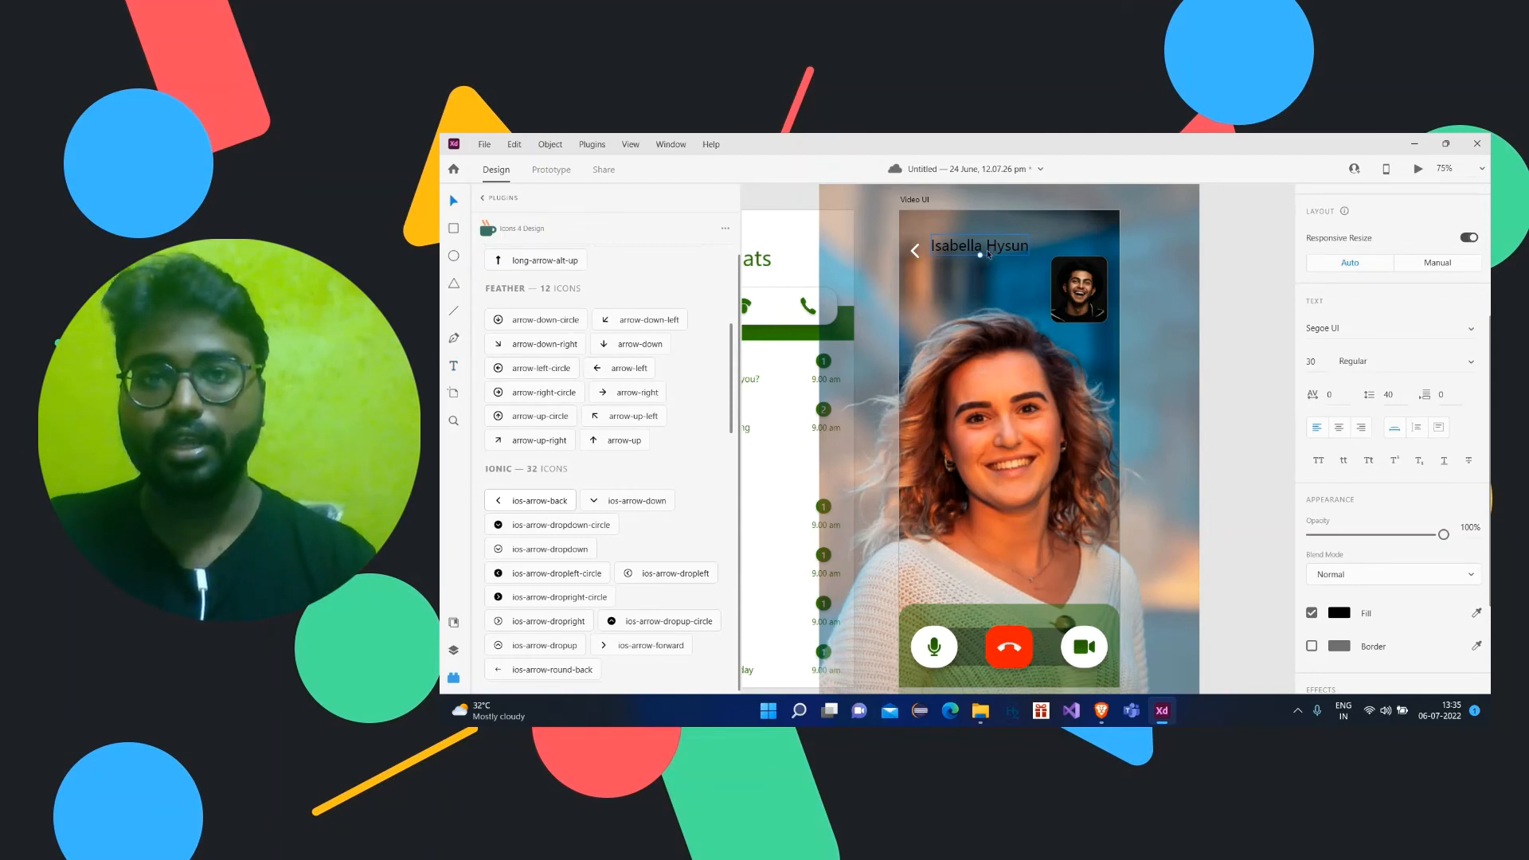
{"action": "left_click_drag", "start_coordinate": [989, 252], "coordinate": [984, 252]}
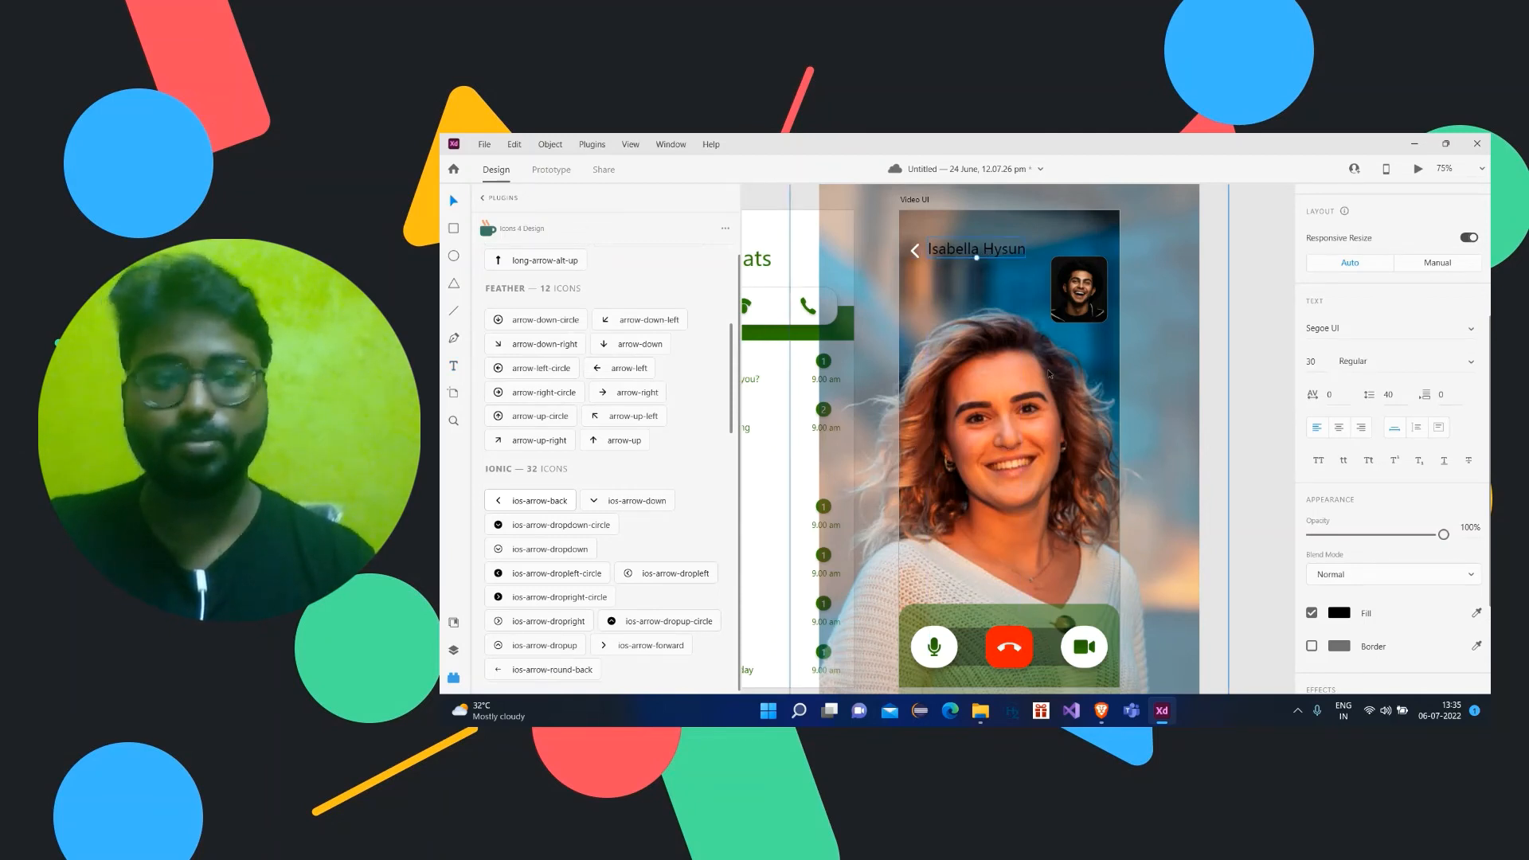
{"action": "scroll", "coordinate": [1033, 441], "scroll_direction": "down", "scroll_amount": 1}
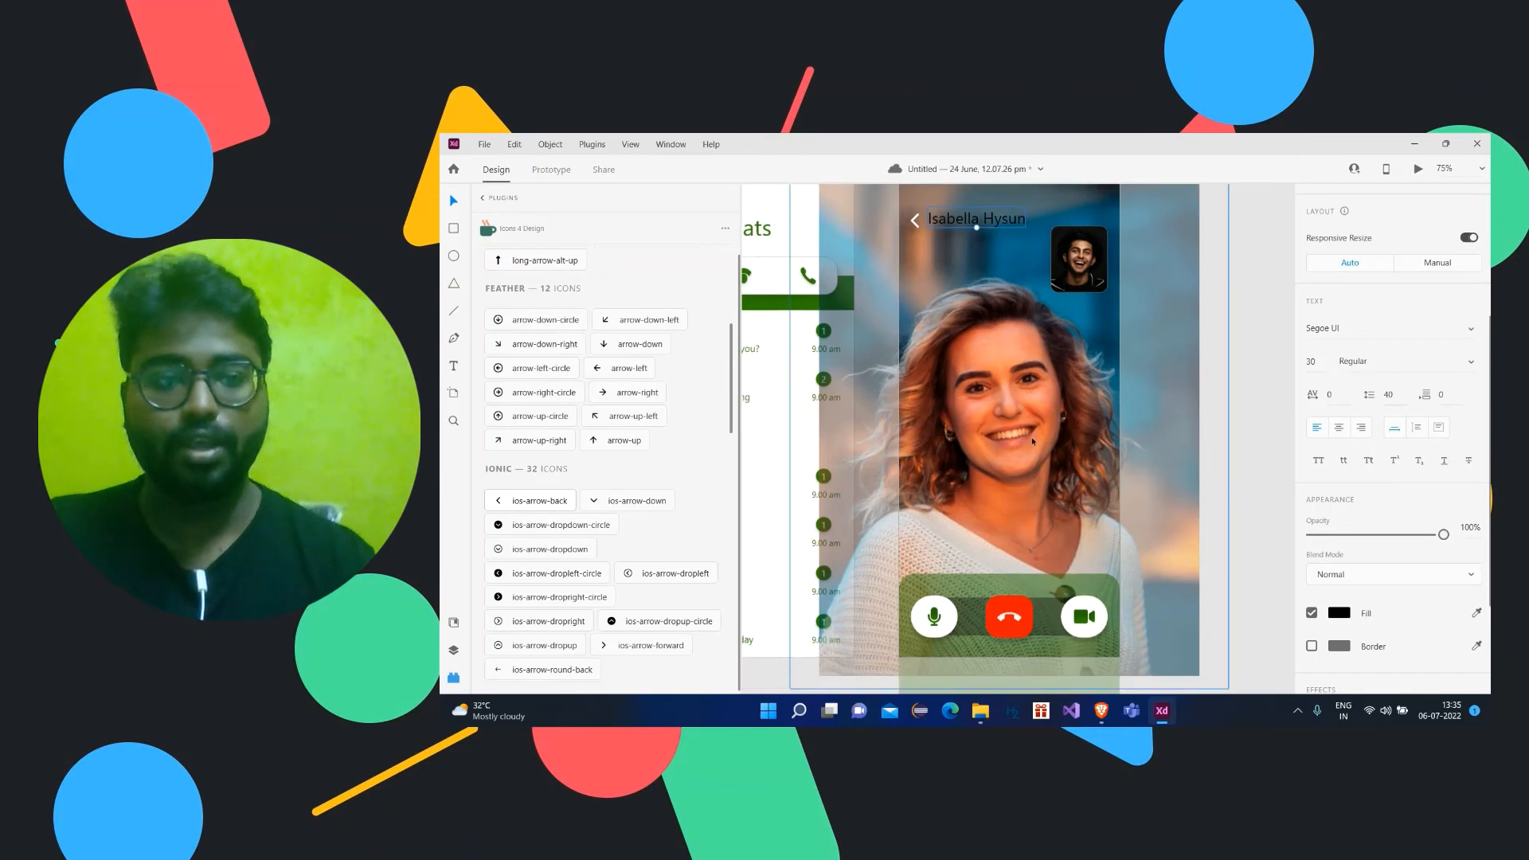
{"action": "left_click", "coordinate": [1339, 612]}
{"action": "left_click_drag", "start_coordinate": [1212, 557], "coordinate": [1055, 433]}
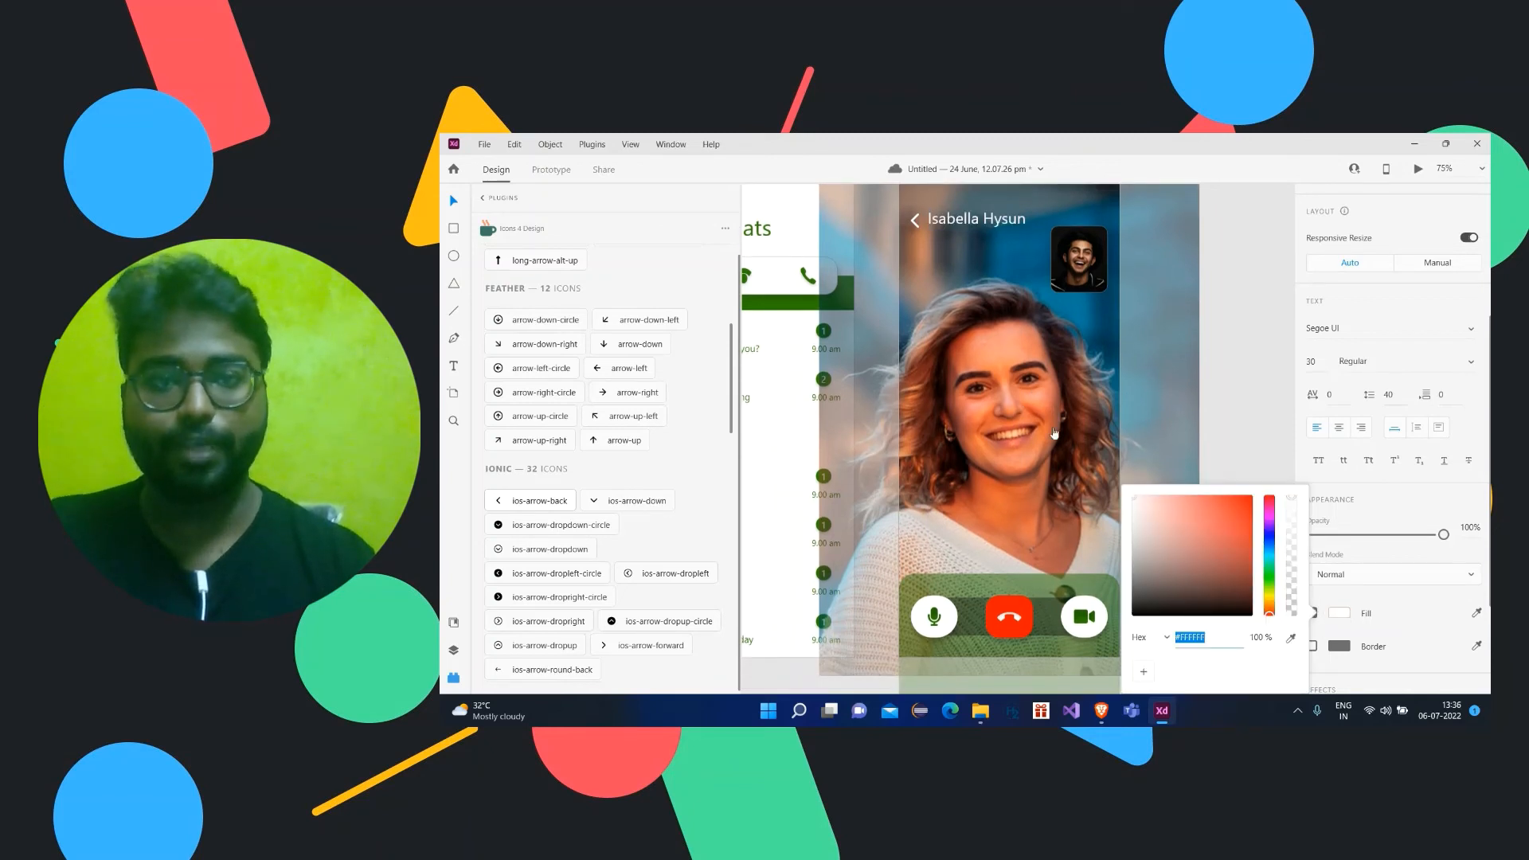
Step: Place a copy of the contact name label directly beneath it and change the copy's text to 09.12
{"action": "left_click", "coordinate": [975, 226]}
{"action": "left_click_drag", "start_coordinate": [976, 226], "coordinate": [977, 221]}
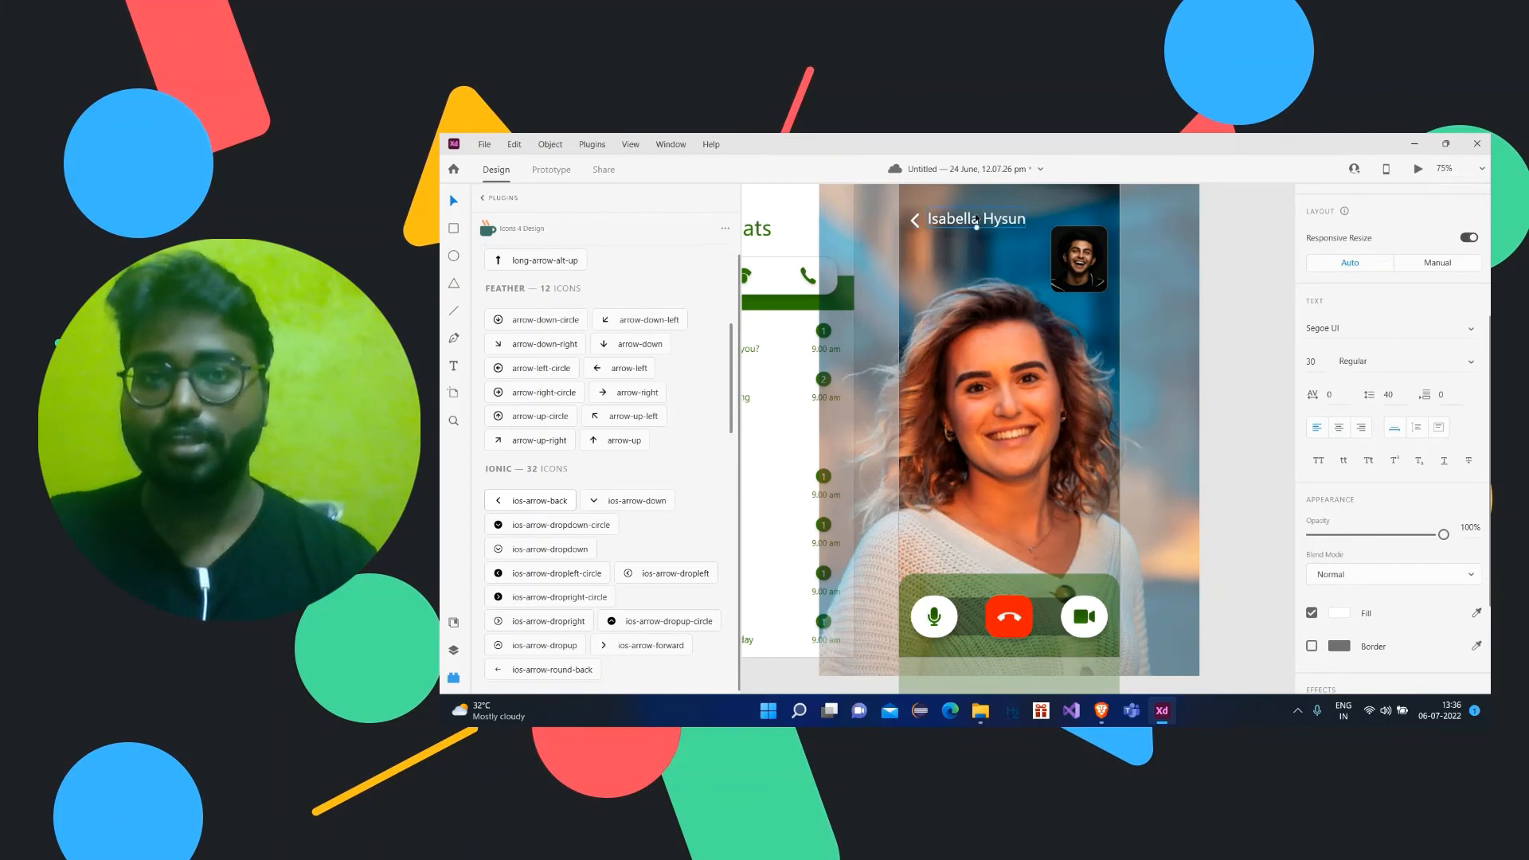
{"action": "left_click_drag", "start_coordinate": [977, 221], "coordinate": [977, 237]}
{"action": "double_click", "coordinate": [975, 237]}
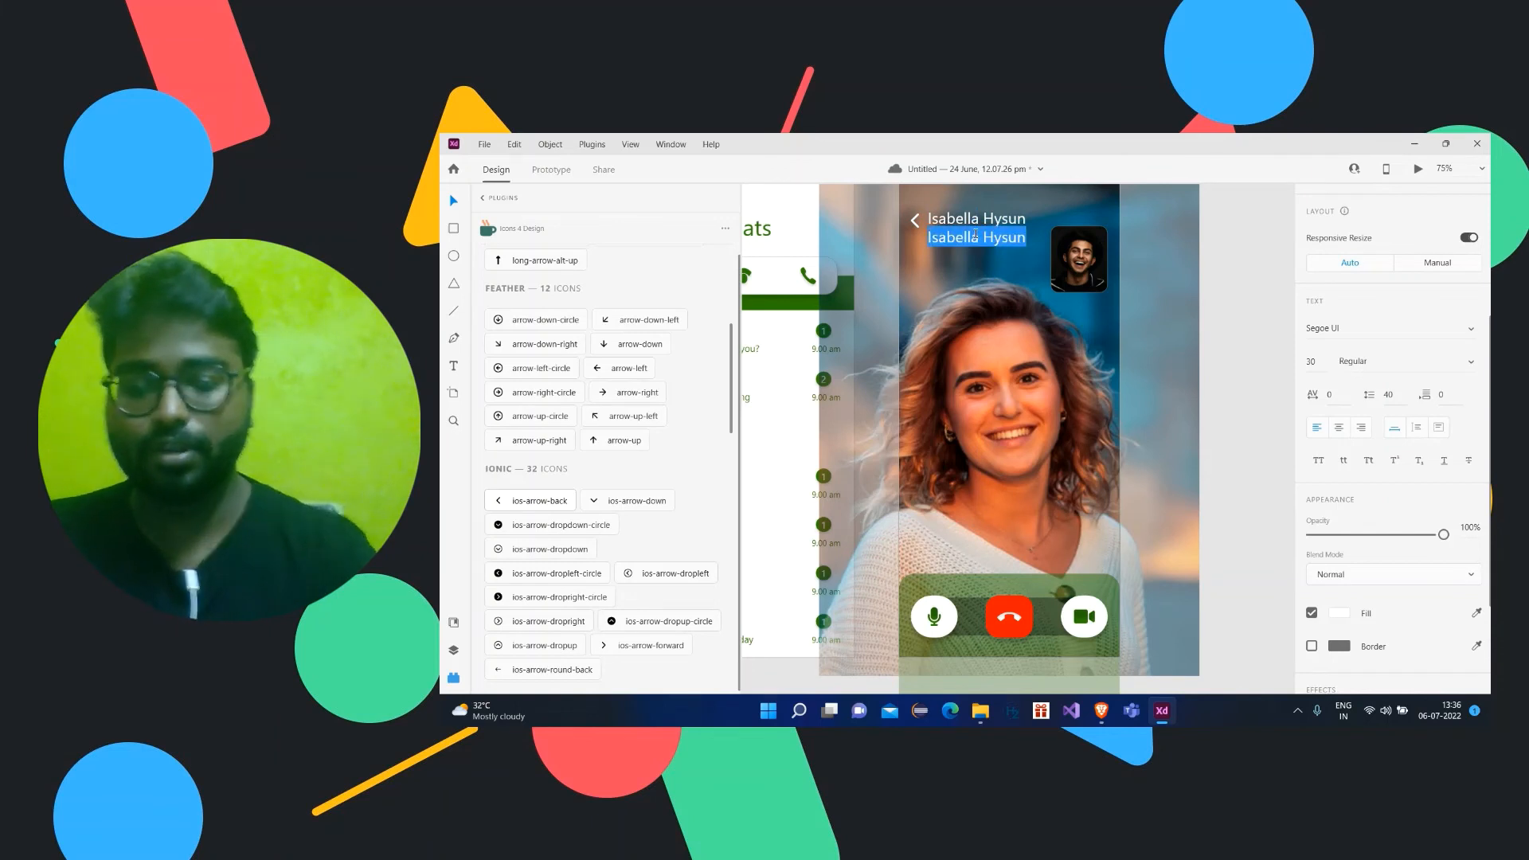
{"action": "type", "text": "09.12"}
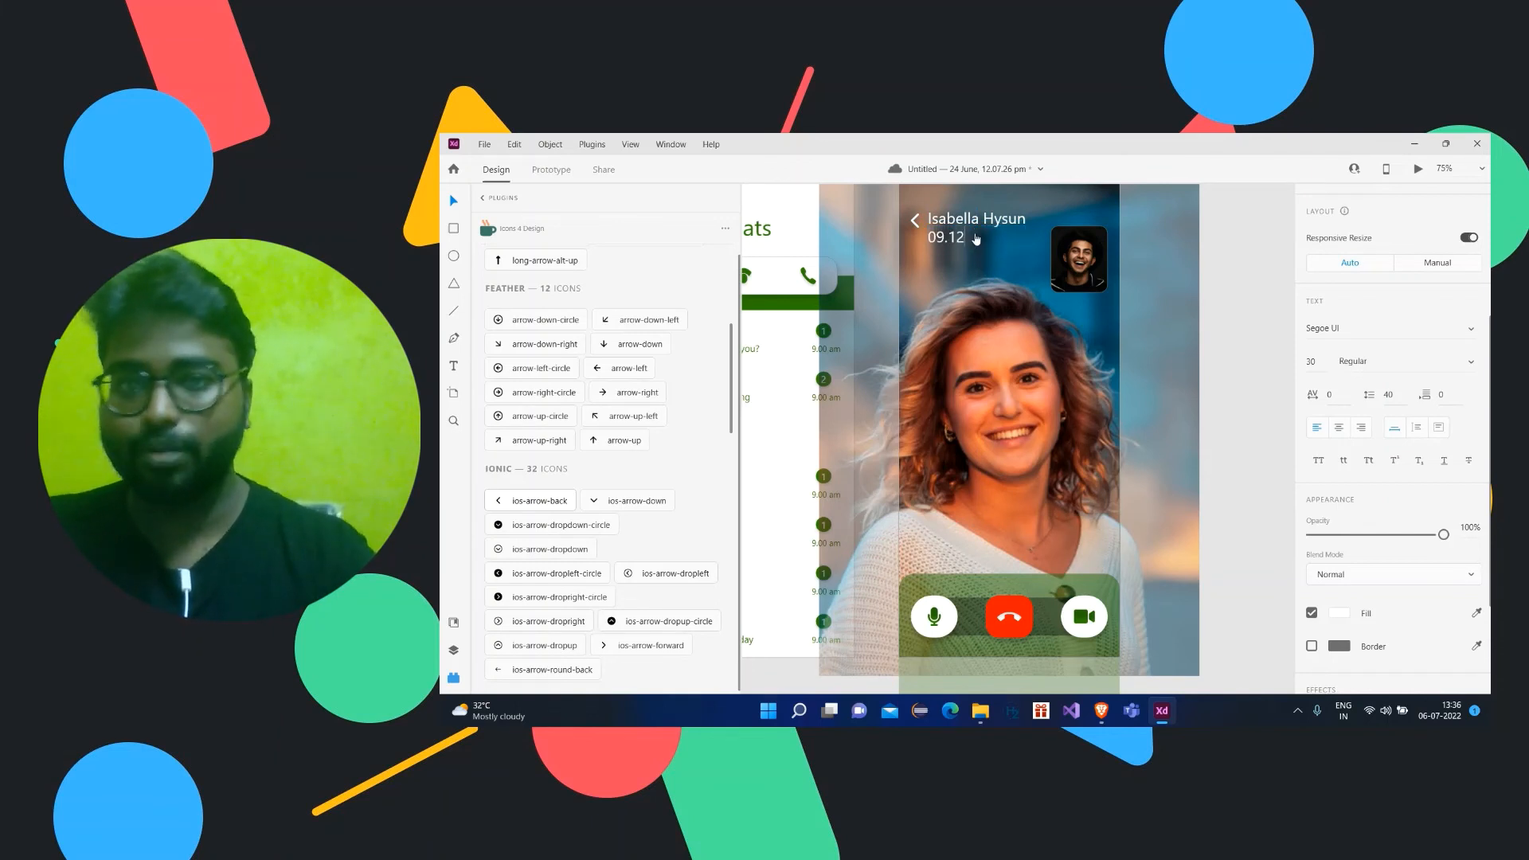
{"action": "left_click", "coordinate": [1279, 230]}
{"action": "left_click_drag", "start_coordinate": [946, 245], "coordinate": [941, 242]}
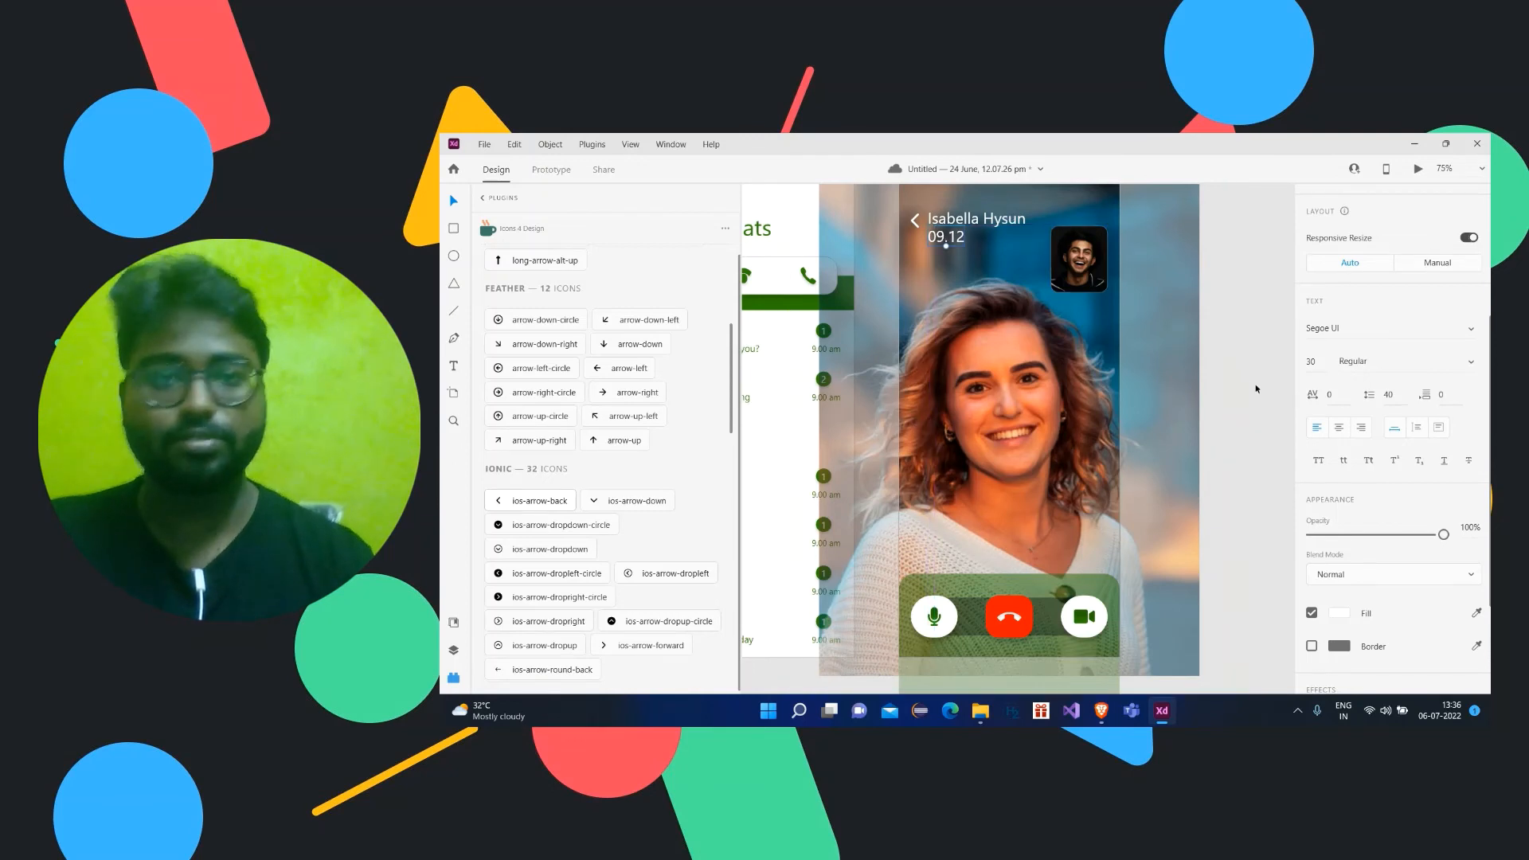
Step: Reduce the font size of the 09.12 call time label to 20
{"action": "scroll", "coordinate": [1359, 398], "scroll_direction": "down", "scroll_amount": 3}
{"action": "scroll", "coordinate": [1358, 398], "scroll_direction": "up", "scroll_amount": 4}
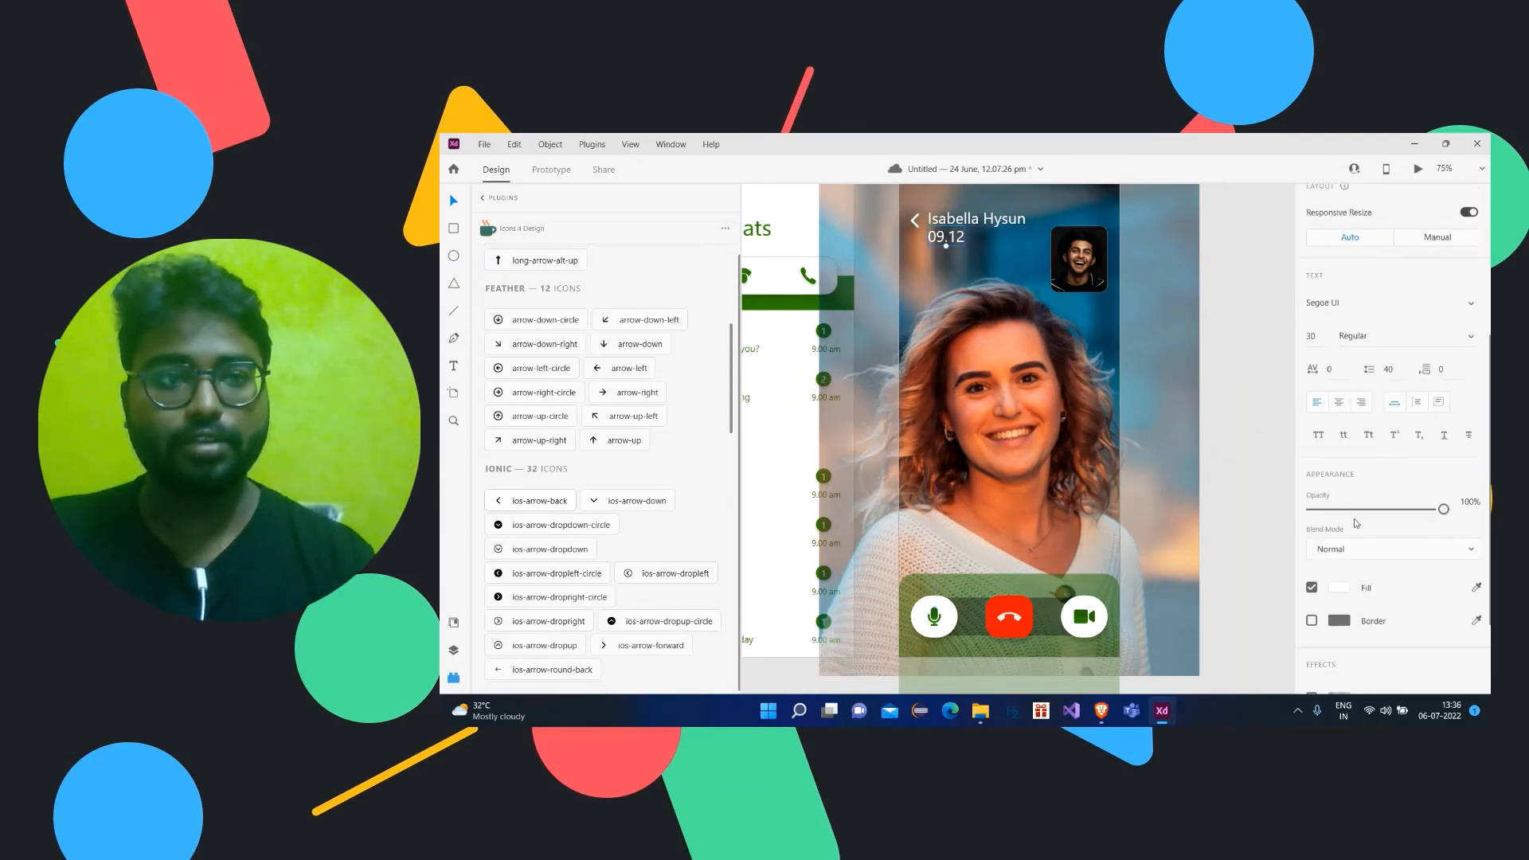
{"action": "left_click", "coordinate": [1311, 359]}
{"action": "key", "text": "Down"}
{"action": "key", "text": "Down"}
{"action": "key", "text": "Down"}
{"action": "key", "text": "Down"}
{"action": "key", "text": "Down"}
{"action": "key", "text": "Down"}
{"action": "key", "text": "Down"}
{"action": "key", "text": "Down"}
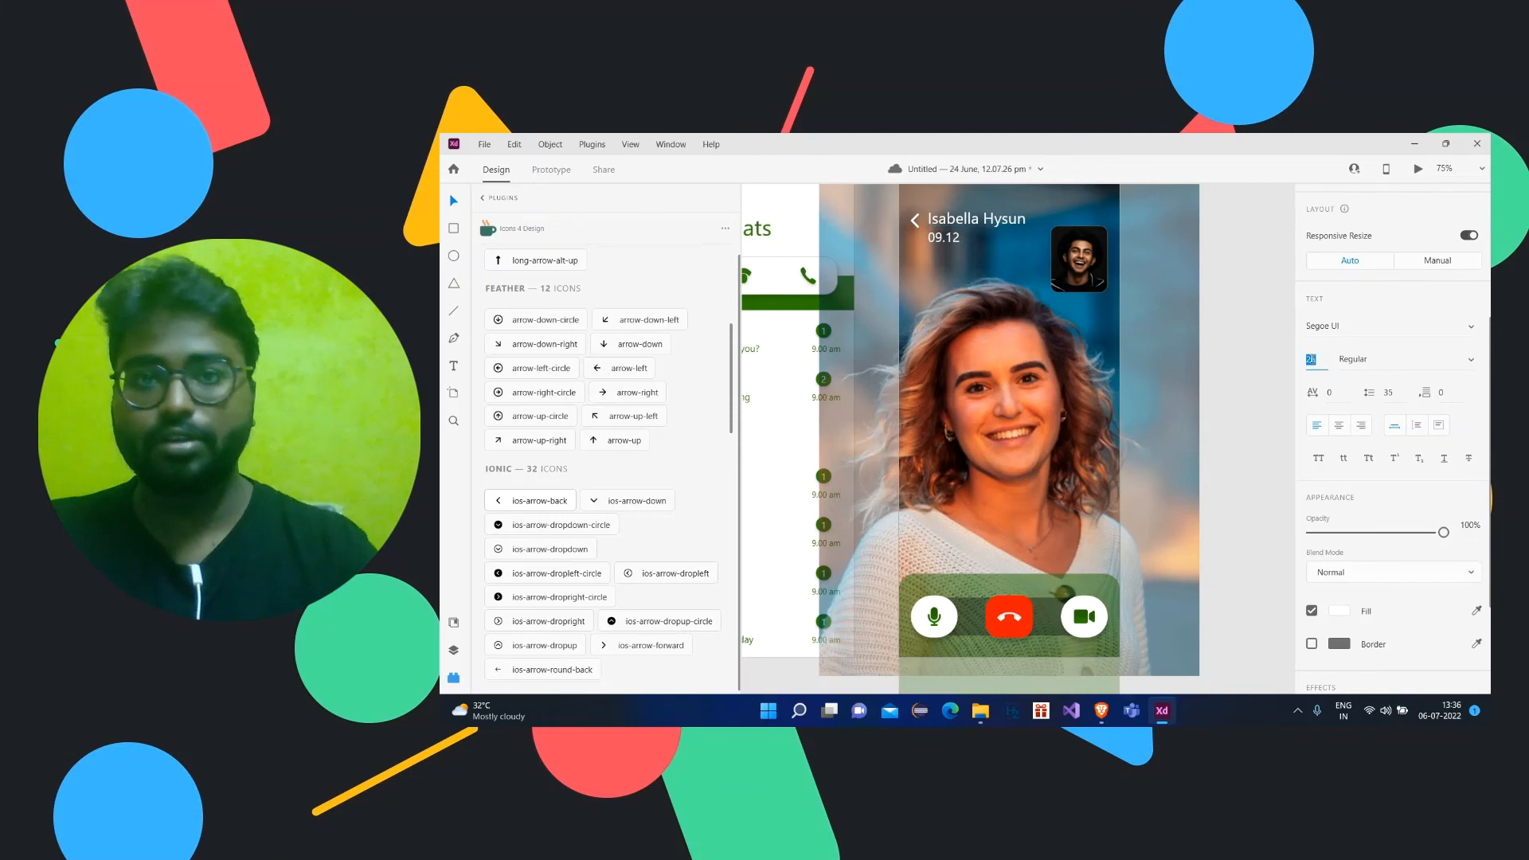
{"action": "key", "text": "Down"}
{"action": "key", "text": "Down"}
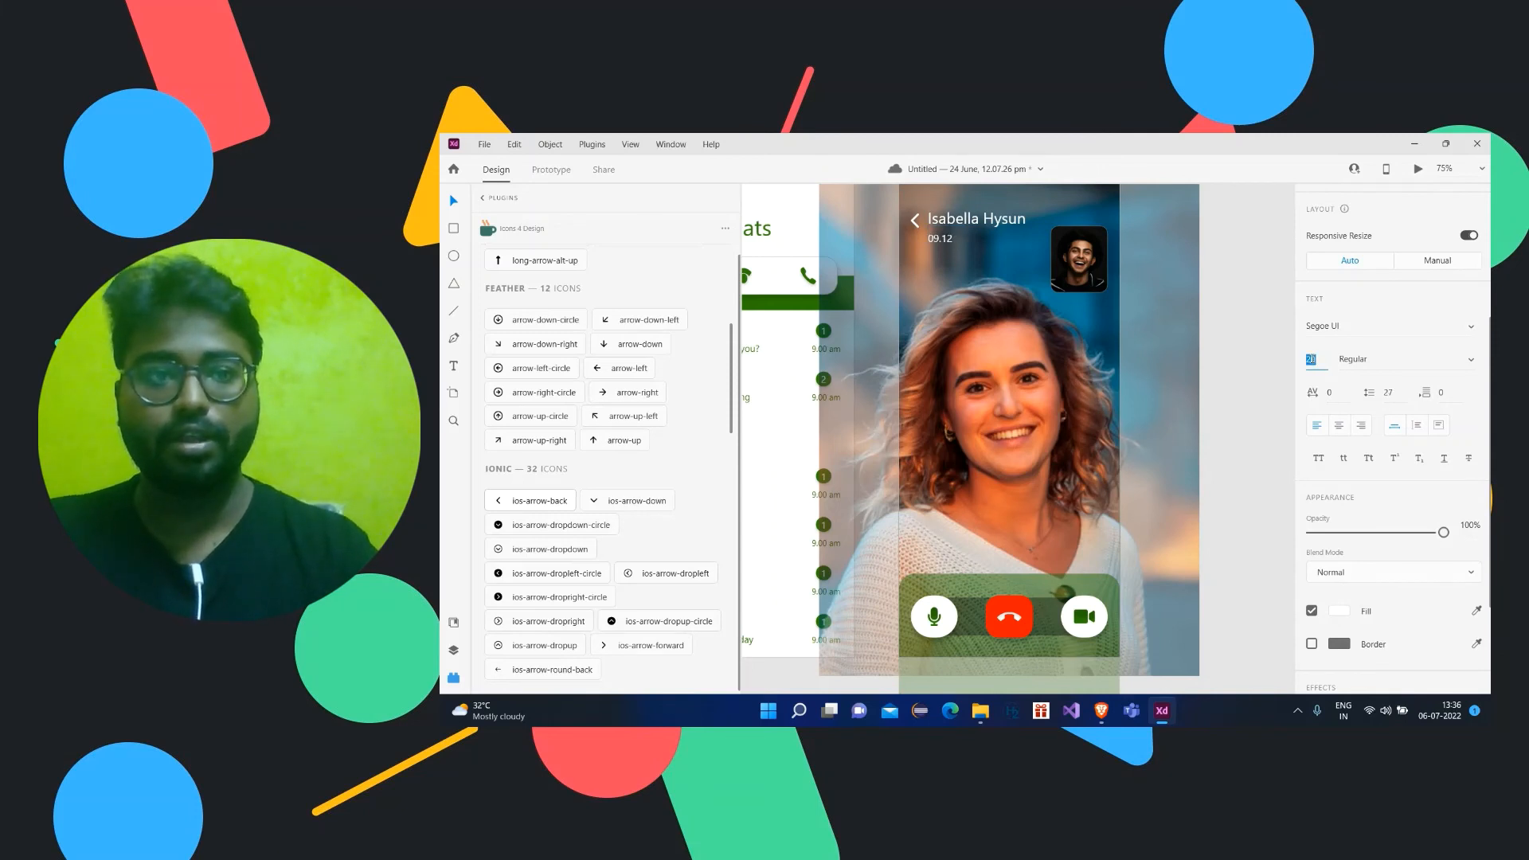
Step: Move the call time label up closer beneath the contact name and lower its opacity to 70%
{"action": "left_click", "coordinate": [941, 242]}
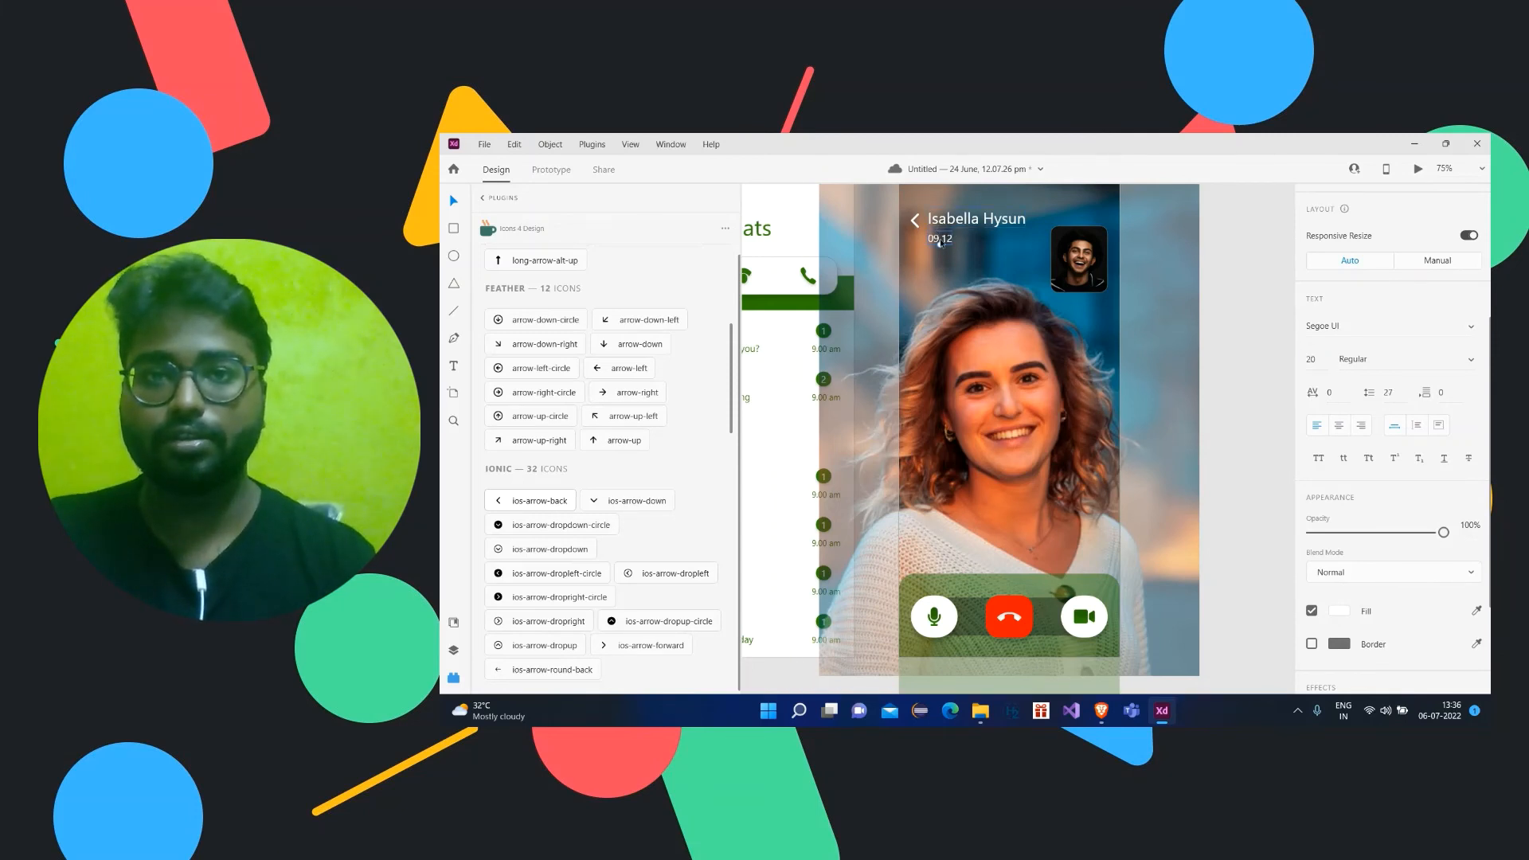
{"action": "left_click_drag", "start_coordinate": [939, 244], "coordinate": [942, 238]}
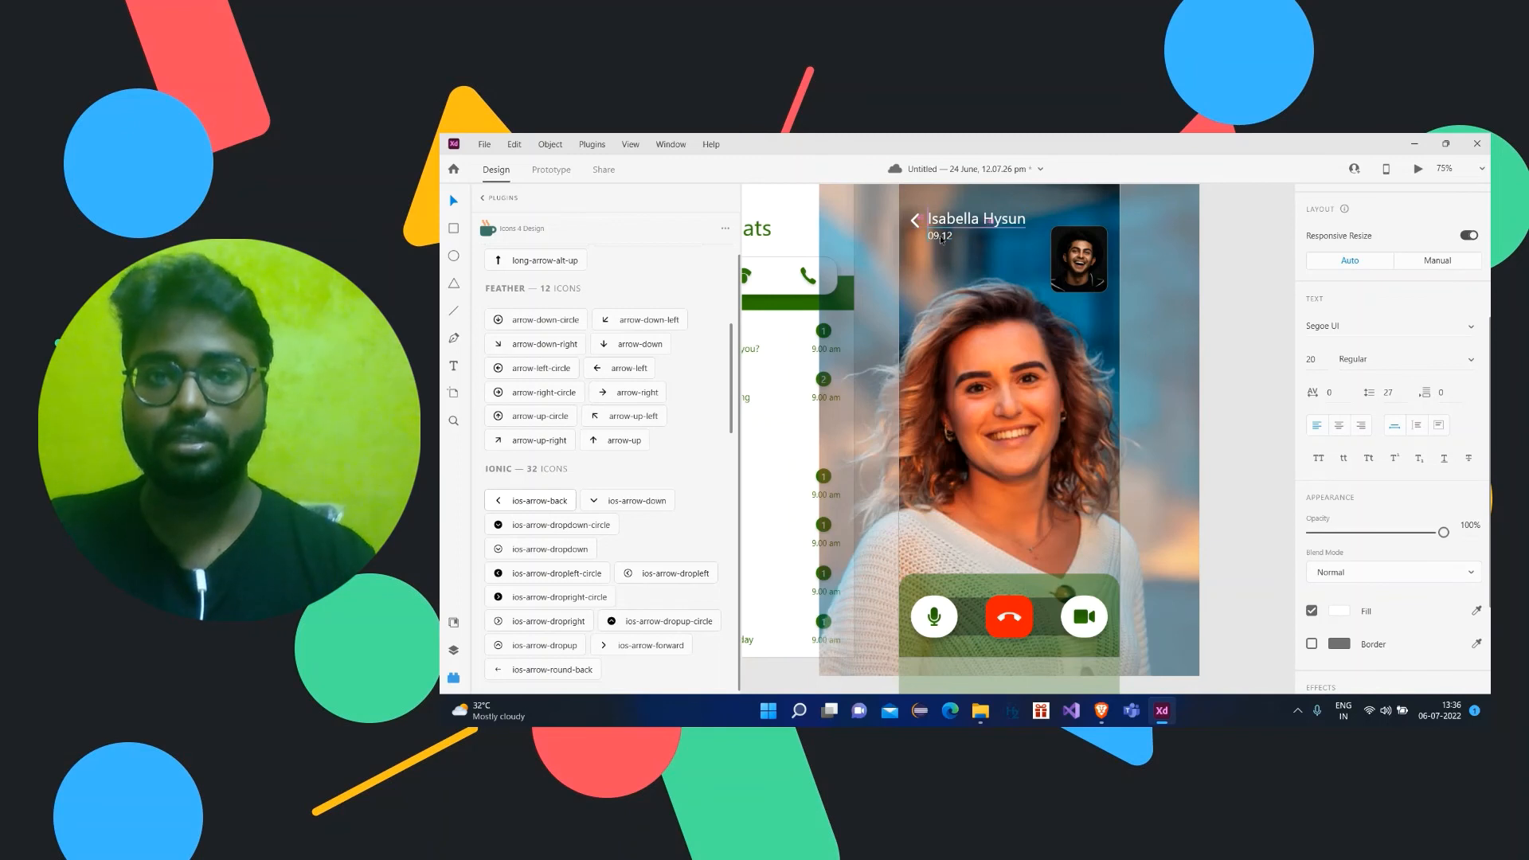
{"action": "left_click_drag", "start_coordinate": [1443, 532], "coordinate": [1404, 533]}
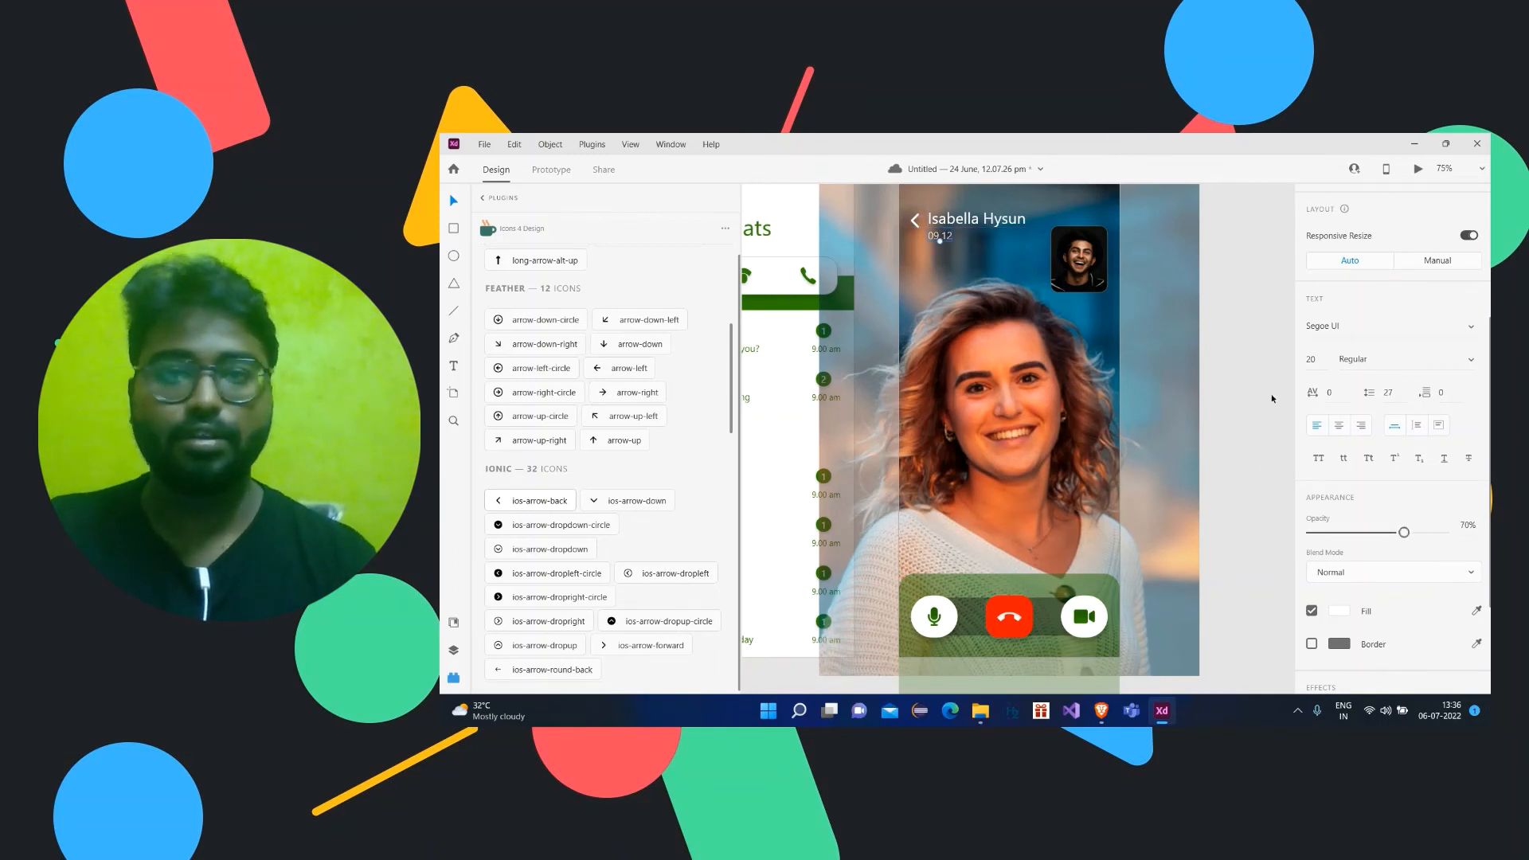
{"action": "left_click", "coordinate": [1255, 381]}
{"action": "scroll", "coordinate": [1255, 380], "scroll_direction": "up", "scroll_amount": 1}
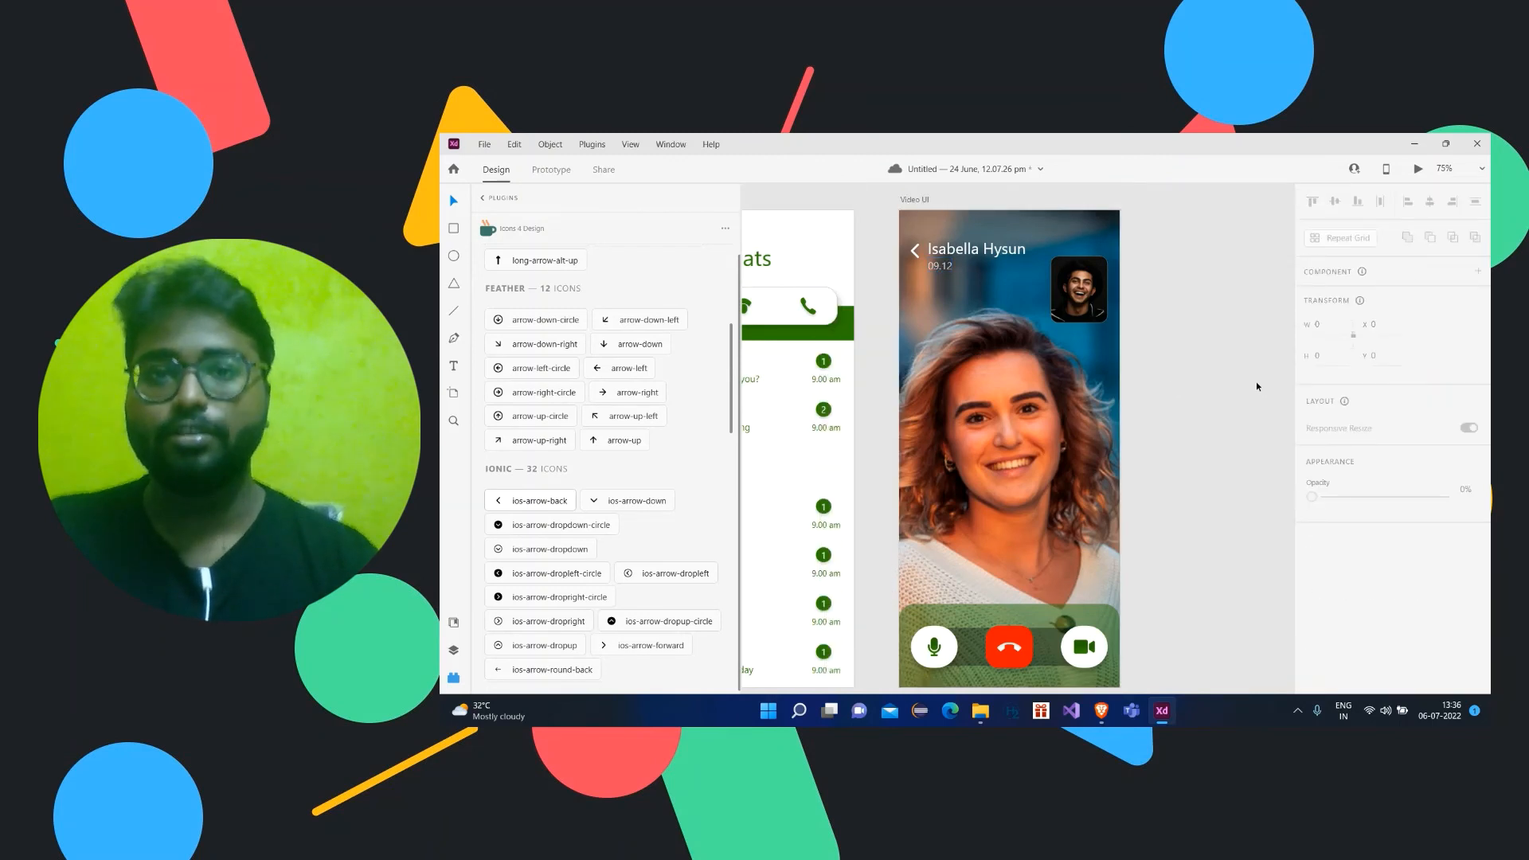
Step: Add a drop shadow to the back arrow beside the contact name
{"action": "left_click", "coordinate": [919, 256]}
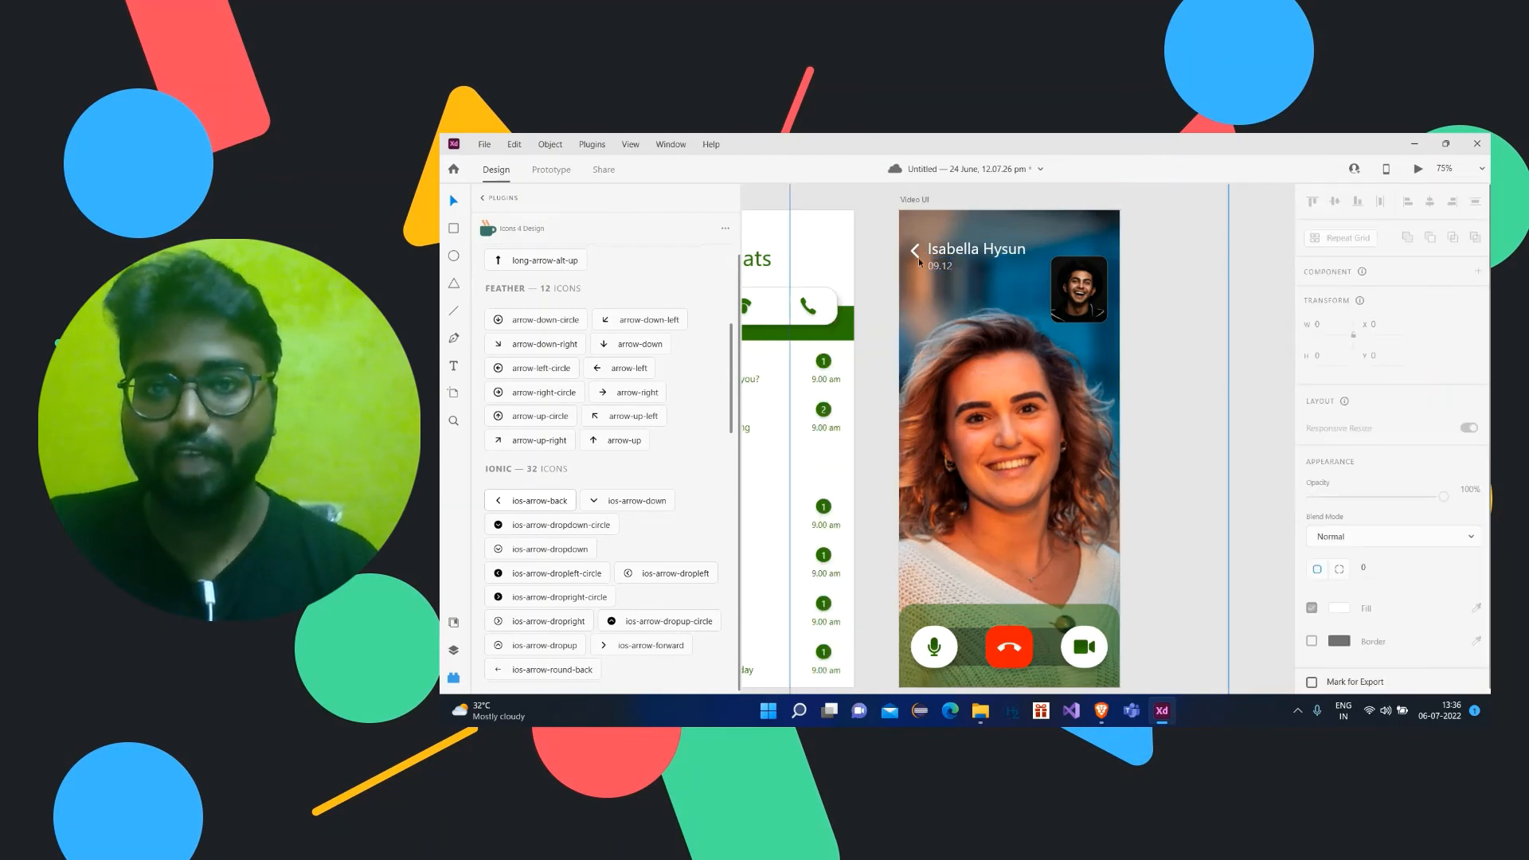
{"action": "left_click", "coordinate": [919, 259]}
{"action": "scroll", "coordinate": [1075, 438], "scroll_direction": "down", "scroll_amount": 2}
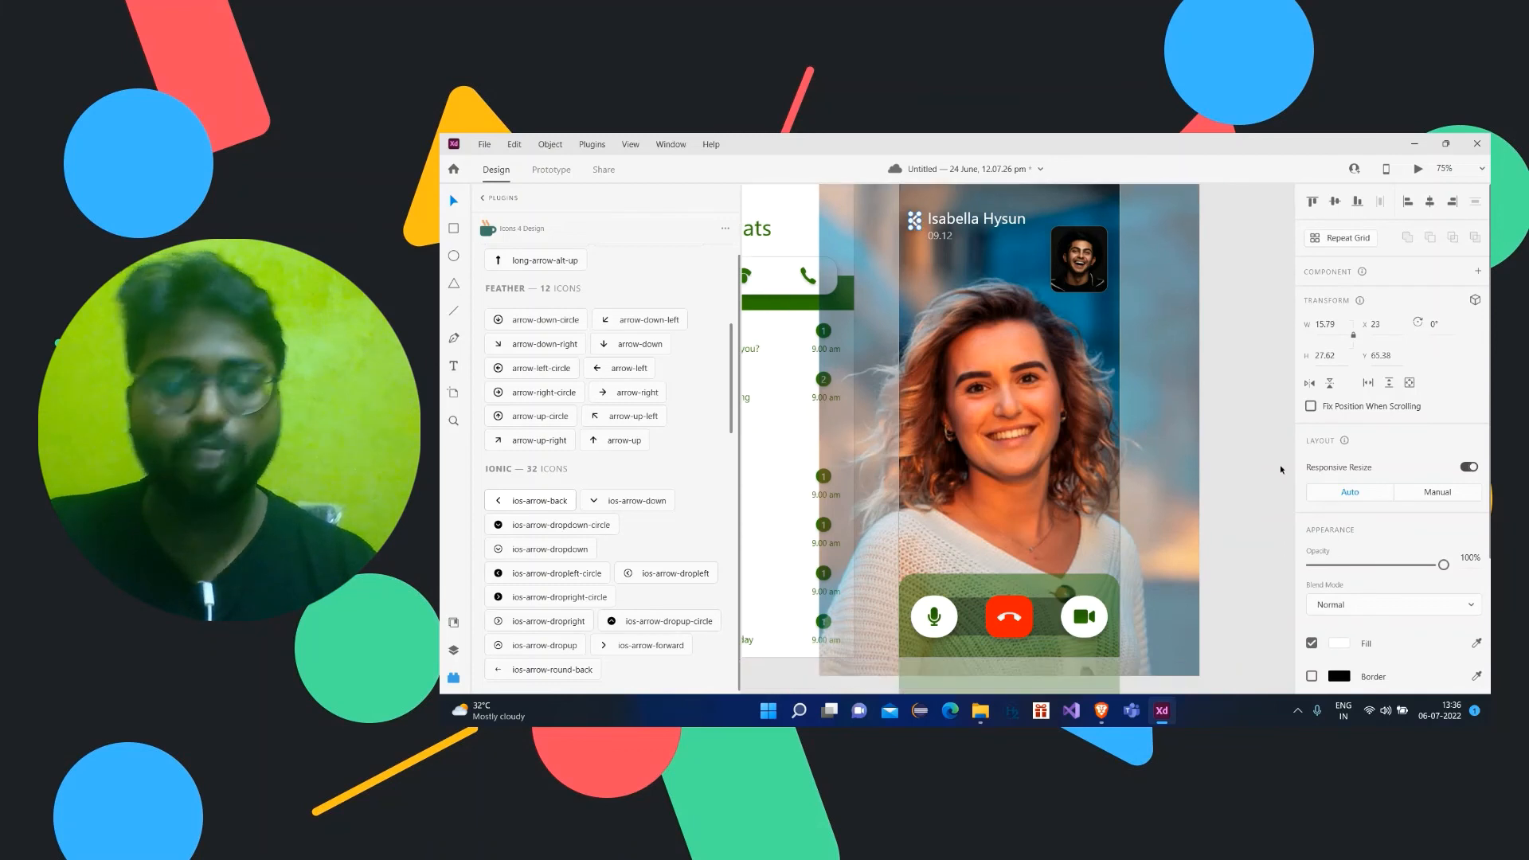
{"action": "scroll", "coordinate": [1400, 553], "scroll_direction": "down", "scroll_amount": 3}
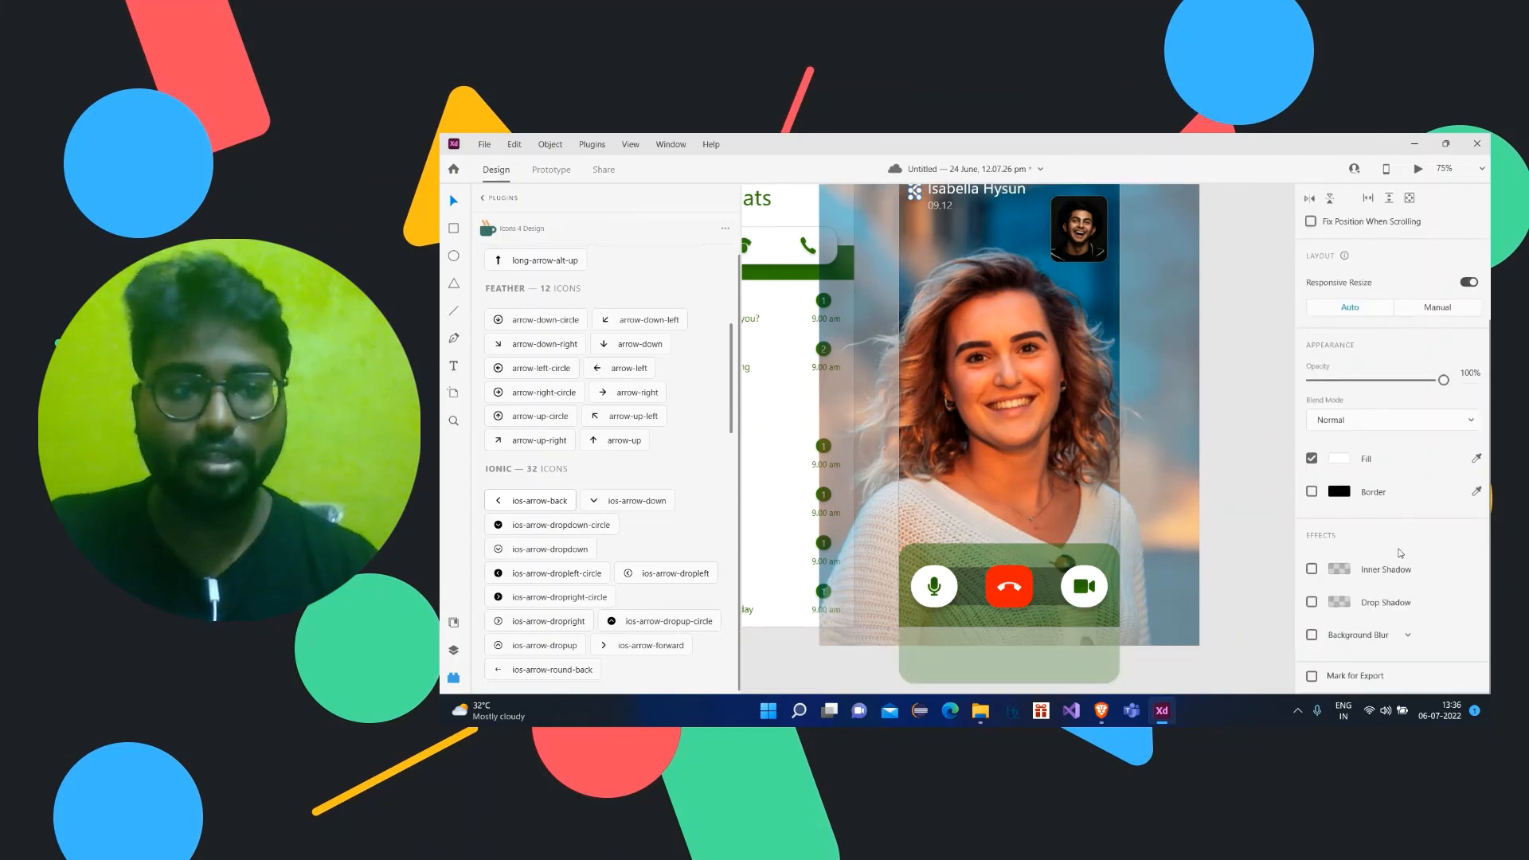
{"action": "left_click", "coordinate": [1311, 602]}
{"action": "left_click", "coordinate": [1247, 441]}
{"action": "scroll", "coordinate": [1247, 441], "scroll_direction": "up", "scroll_amount": 3}
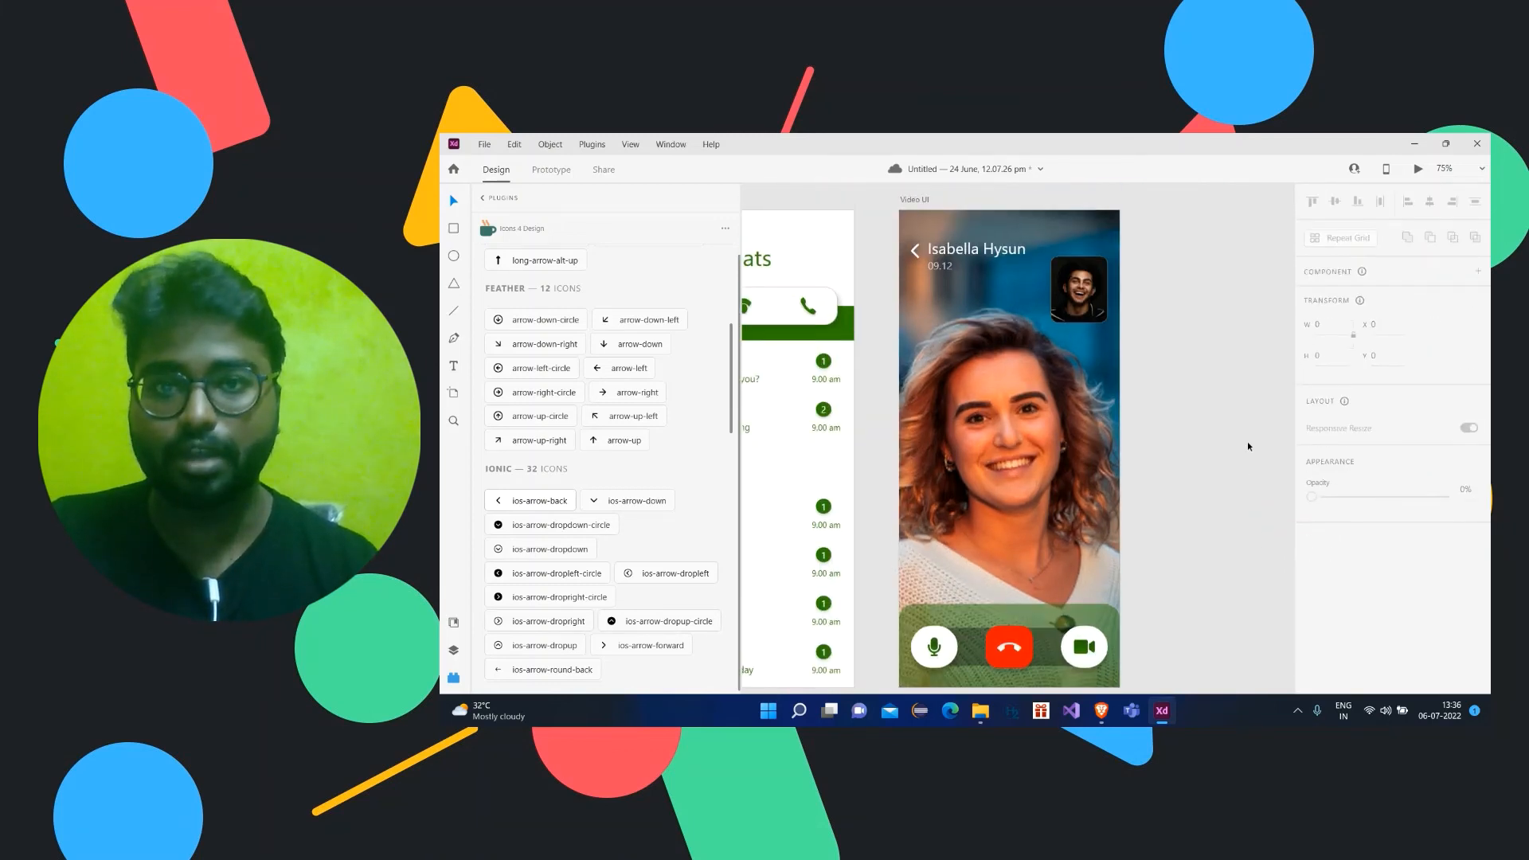
Step: View the Chat window and Video UI artboards together at 50% and bring up the Device preview information
{"action": "scroll", "coordinate": [1248, 441], "scroll_direction": "down", "scroll_amount": 2}
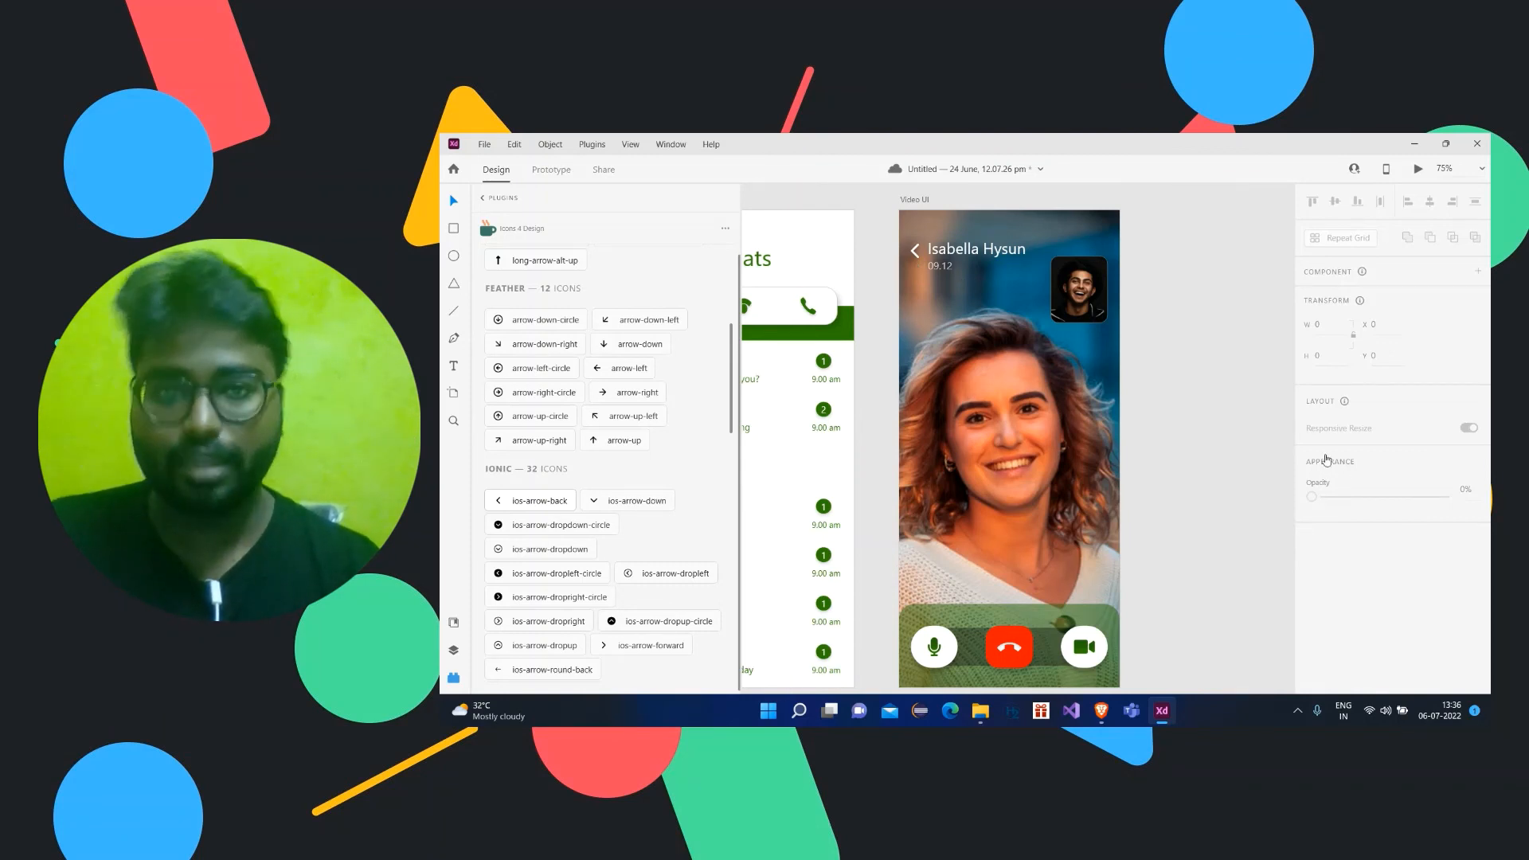
{"action": "key", "text": "ctrl+minus"}
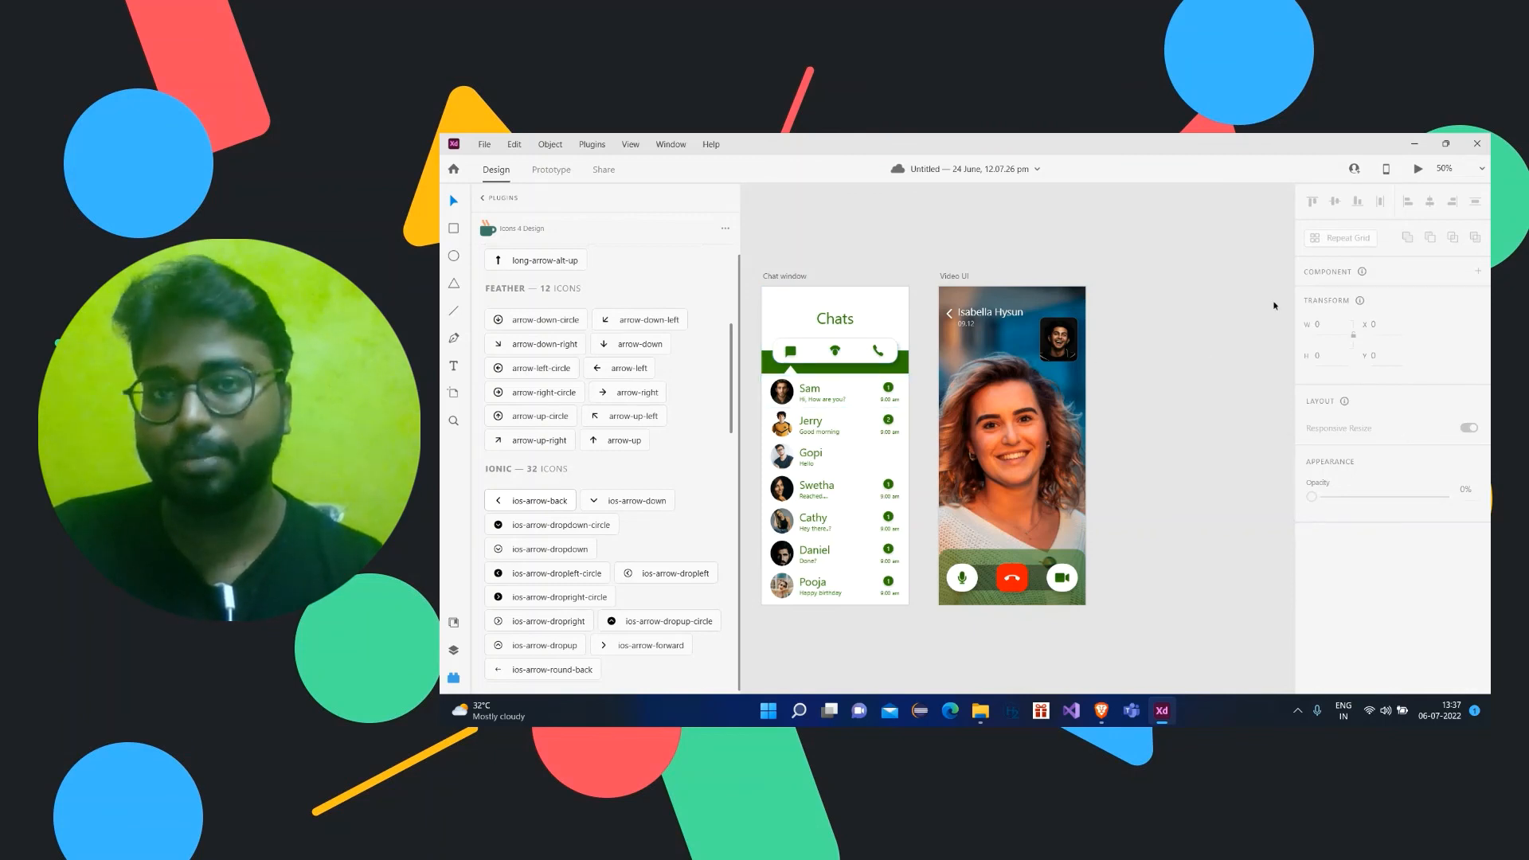
{"action": "left_click", "coordinate": [1390, 179]}
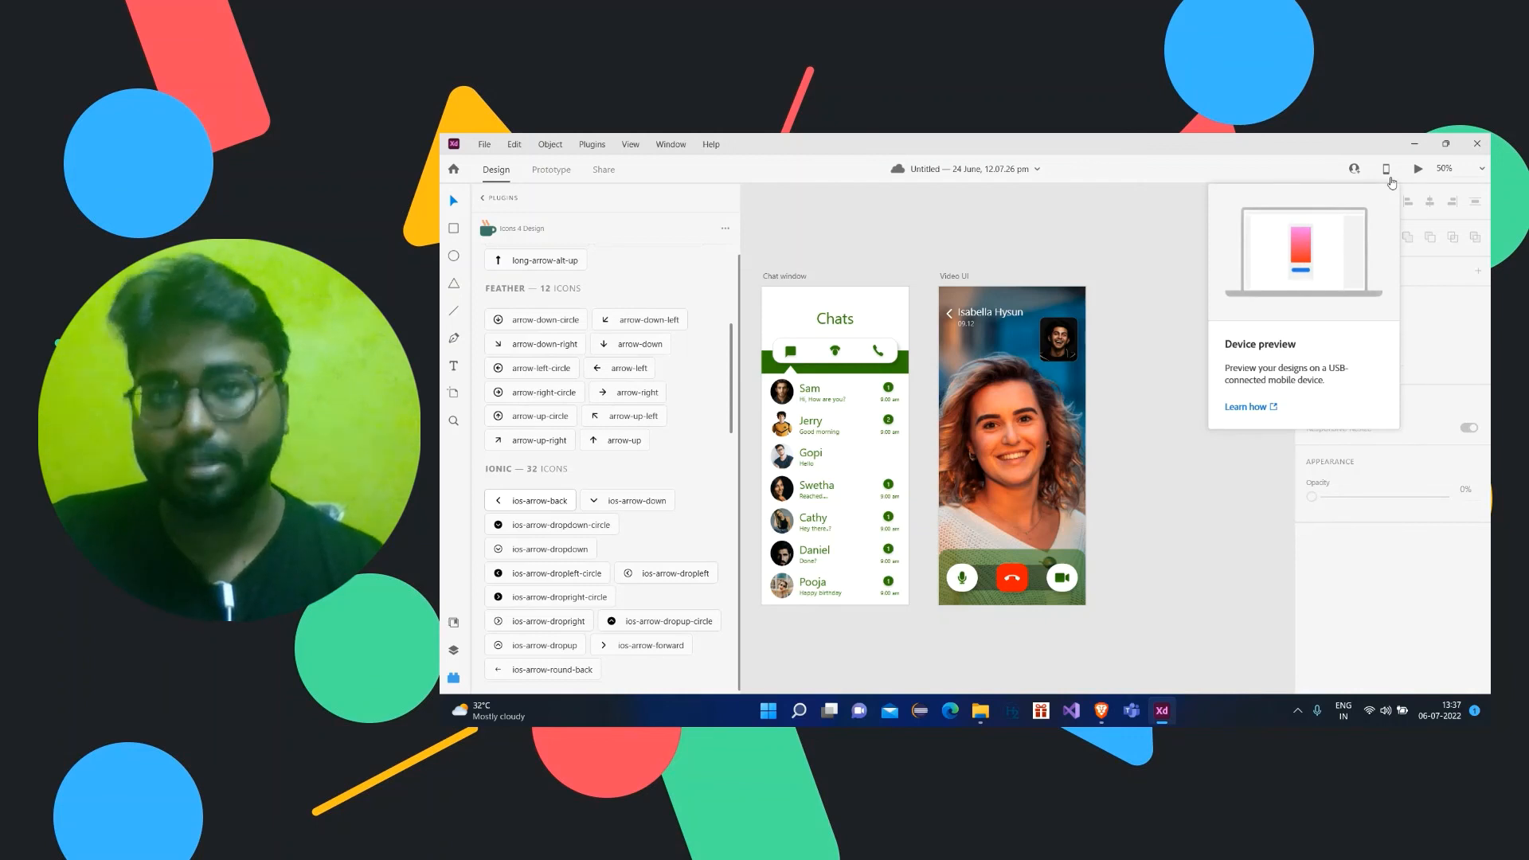